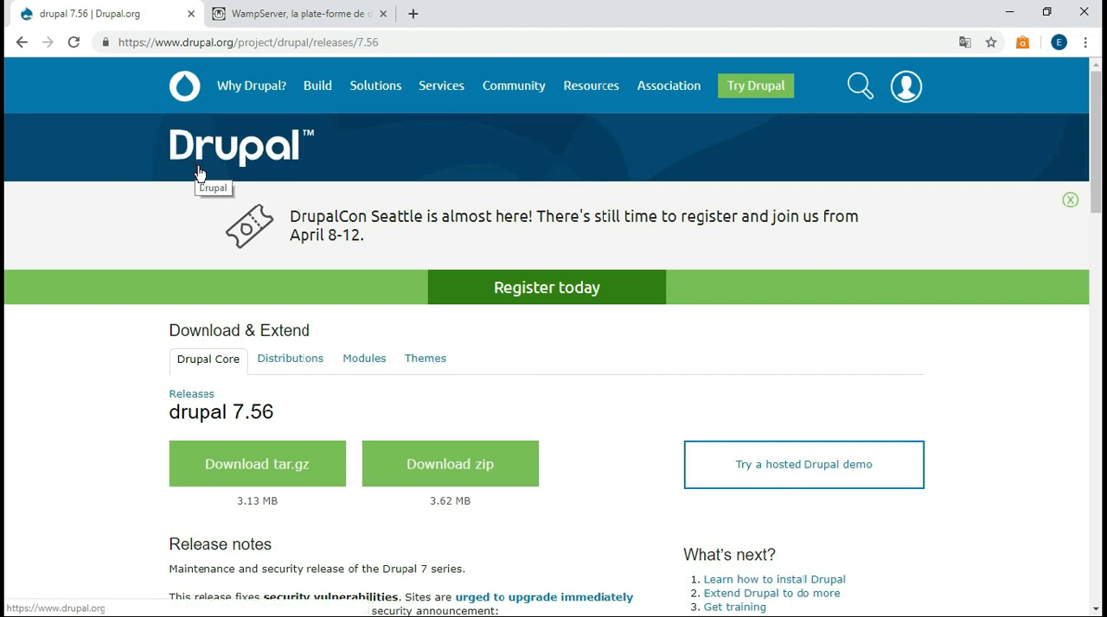
Download the Drupal 7.56 zip archive and the WampServer 32 bits (x86) installer, using direct download instead of the form
left_click(447, 468)
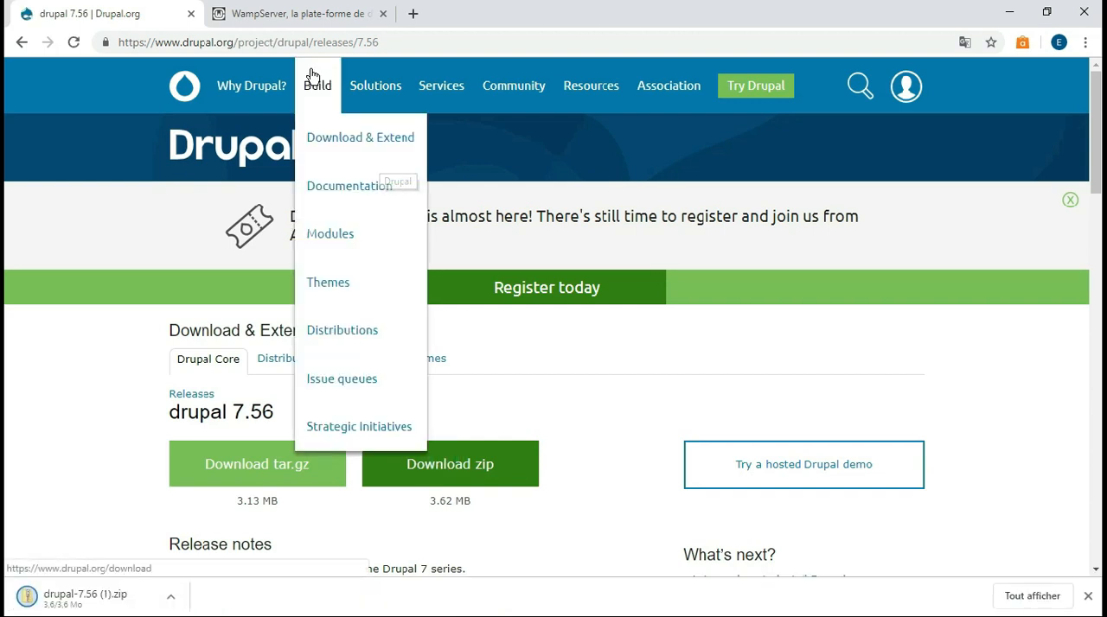
left_click(298, 16)
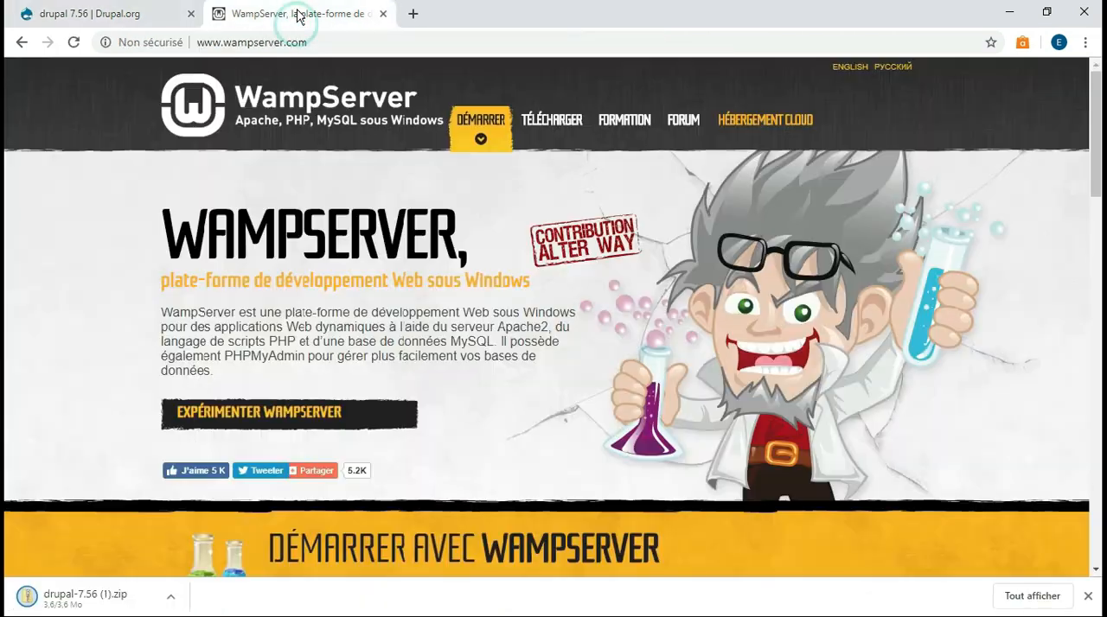
left_click_drag(1094, 126, 1094, 134)
scroll(8, 312, "down", 9)
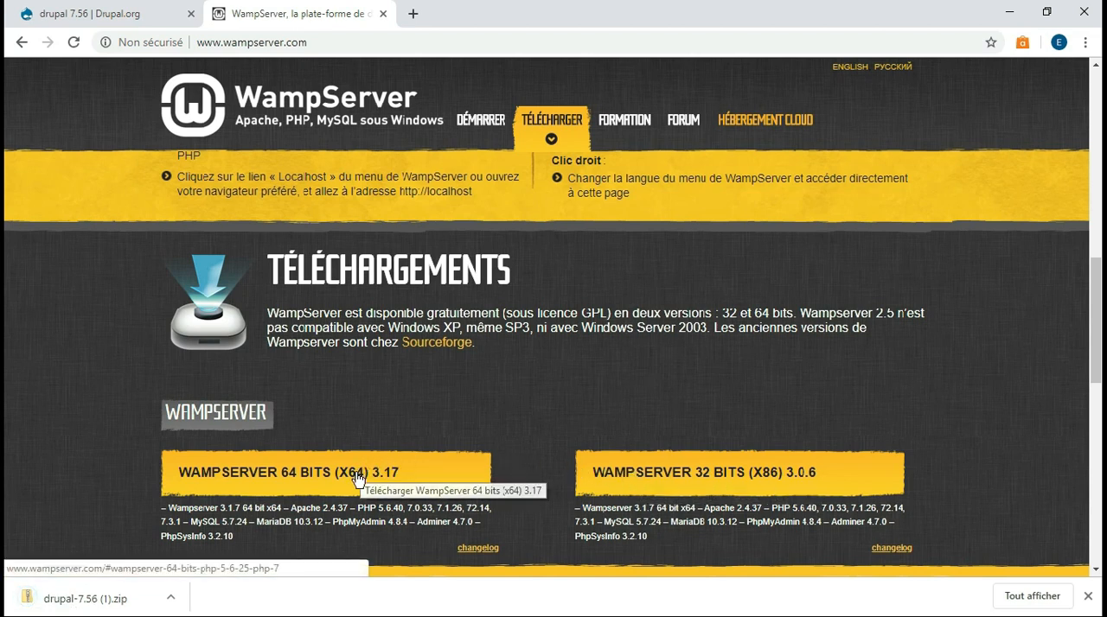
left_click(709, 473)
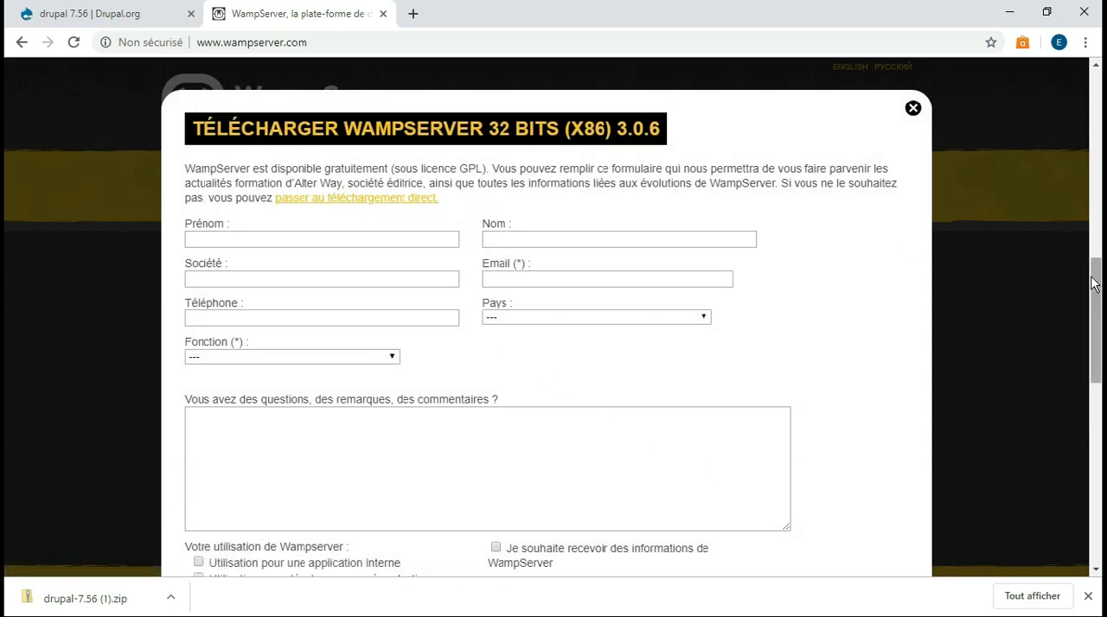
mouse_move(1094, 283)
left_mouse_down()
mouse_move(1094, 312)
mouse_move(1094, 295)
left_mouse_up()
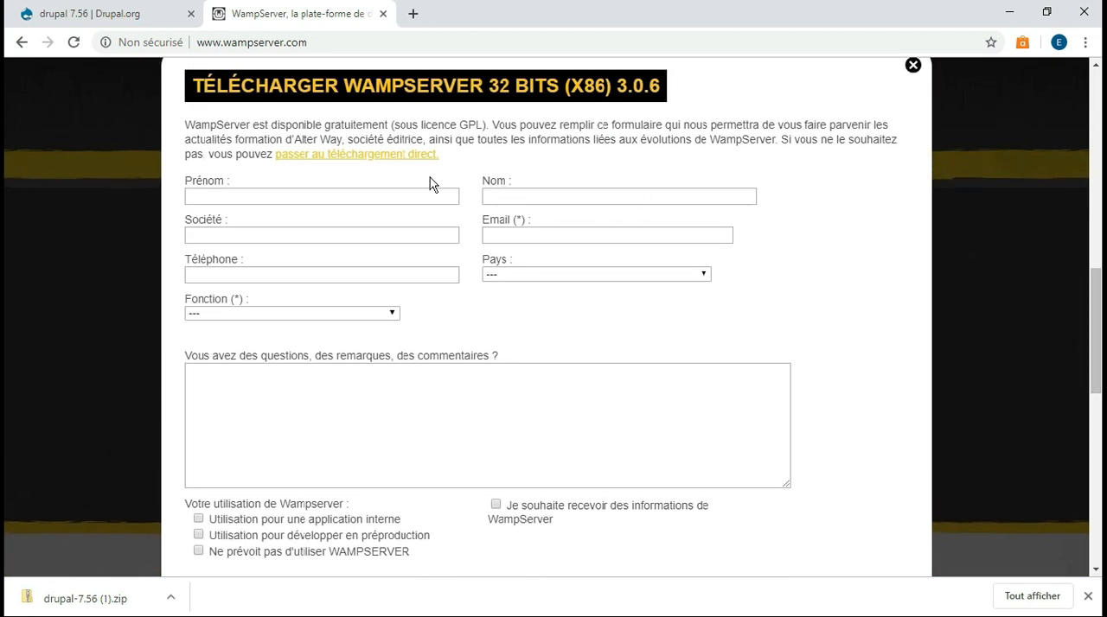
left_click(367, 157)
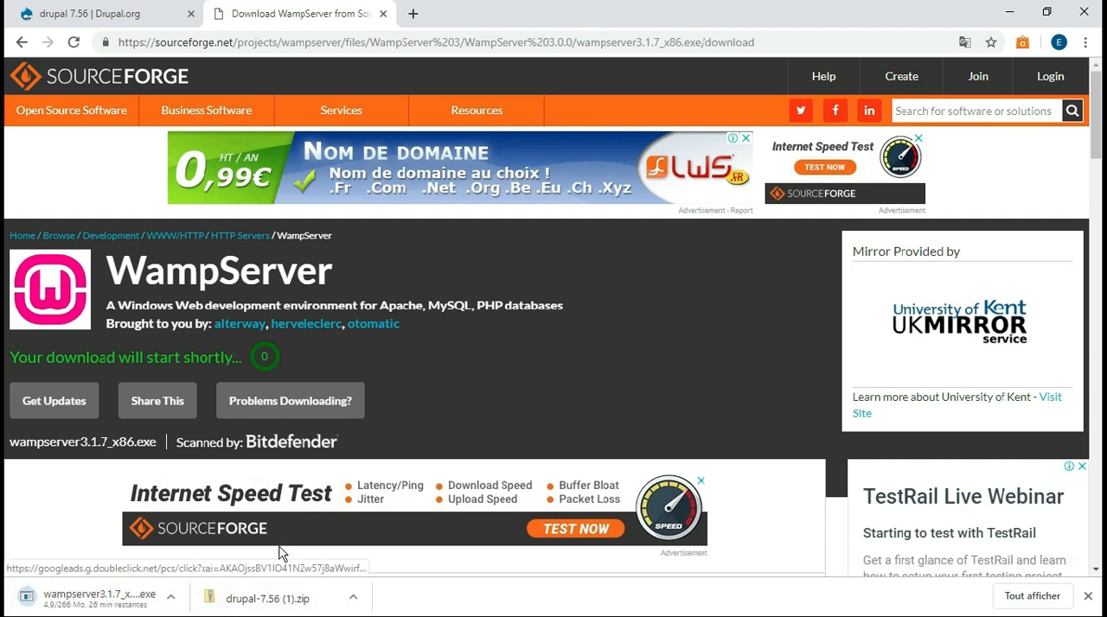
Open the downloaded Drupal archive and extract its drupal-7.56 folder to the desktop (Bureau)
left_click(277, 606)
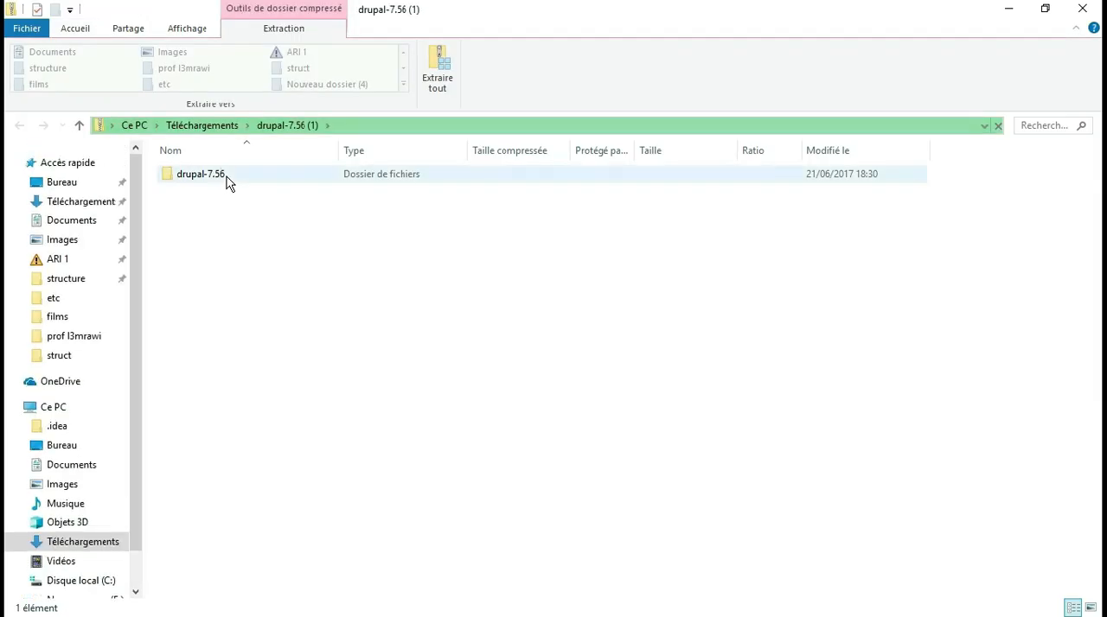
left_click(227, 176)
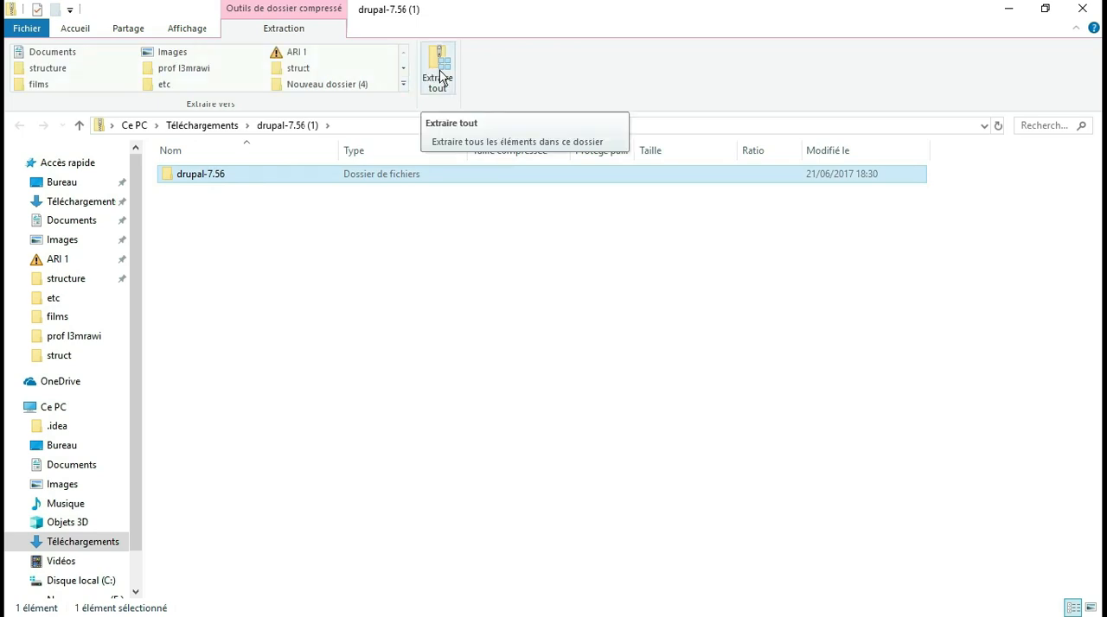
left_click(440, 77)
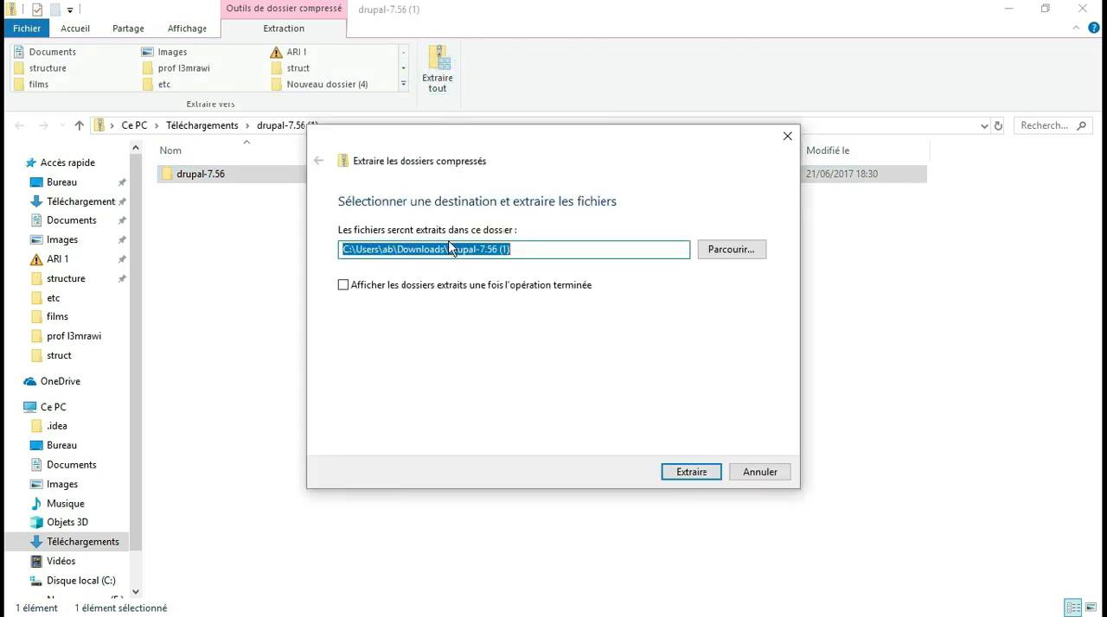
left_click(724, 249)
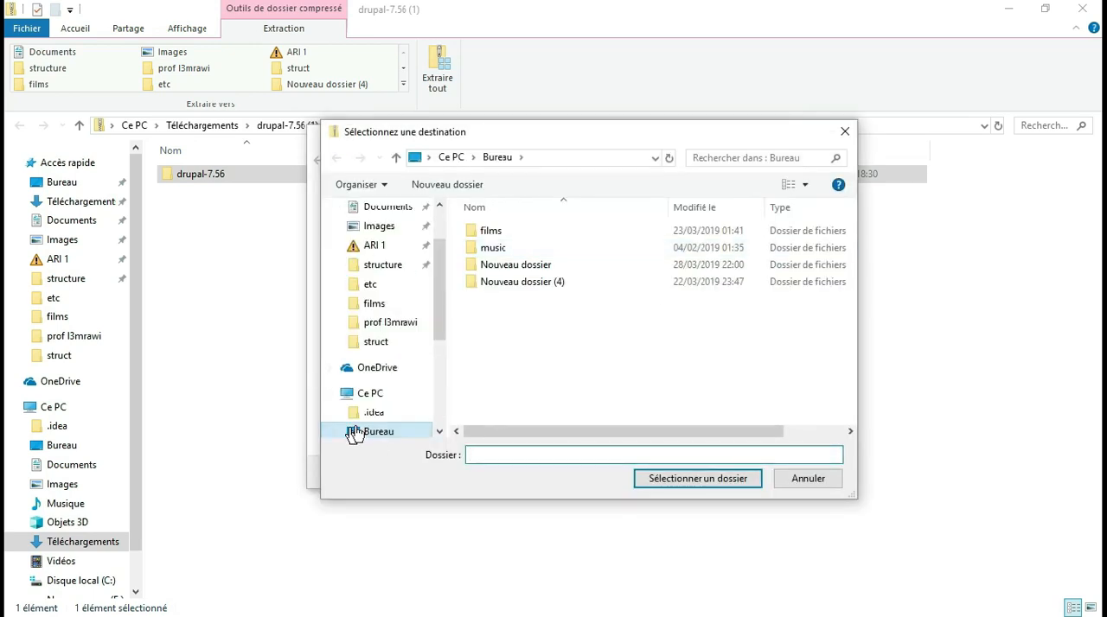
left_click(359, 432)
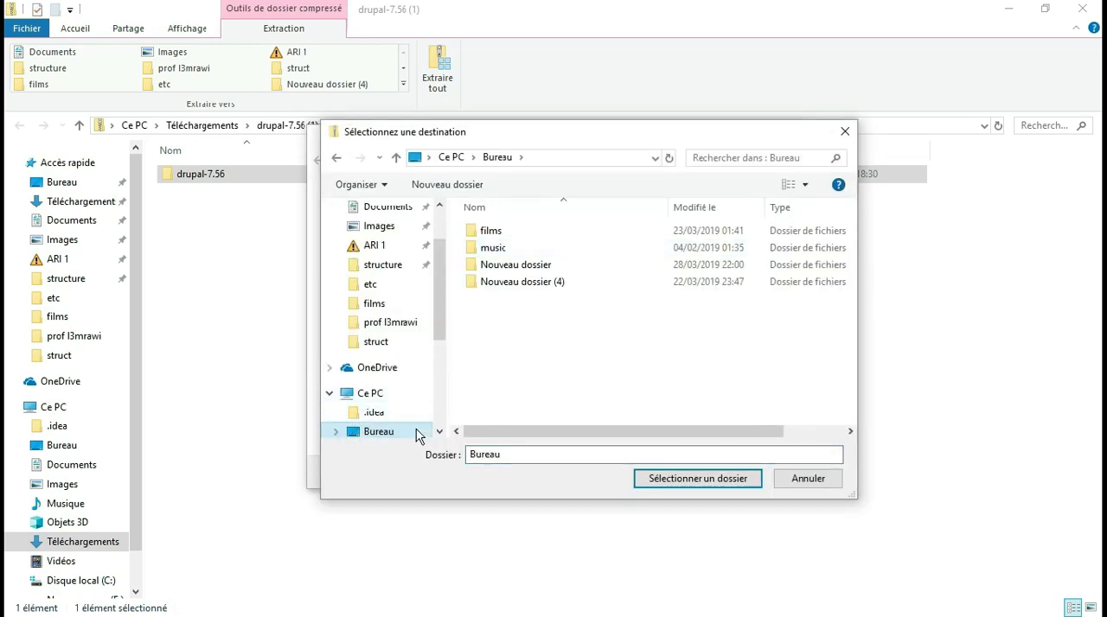
left_click(685, 481)
left_click(684, 470)
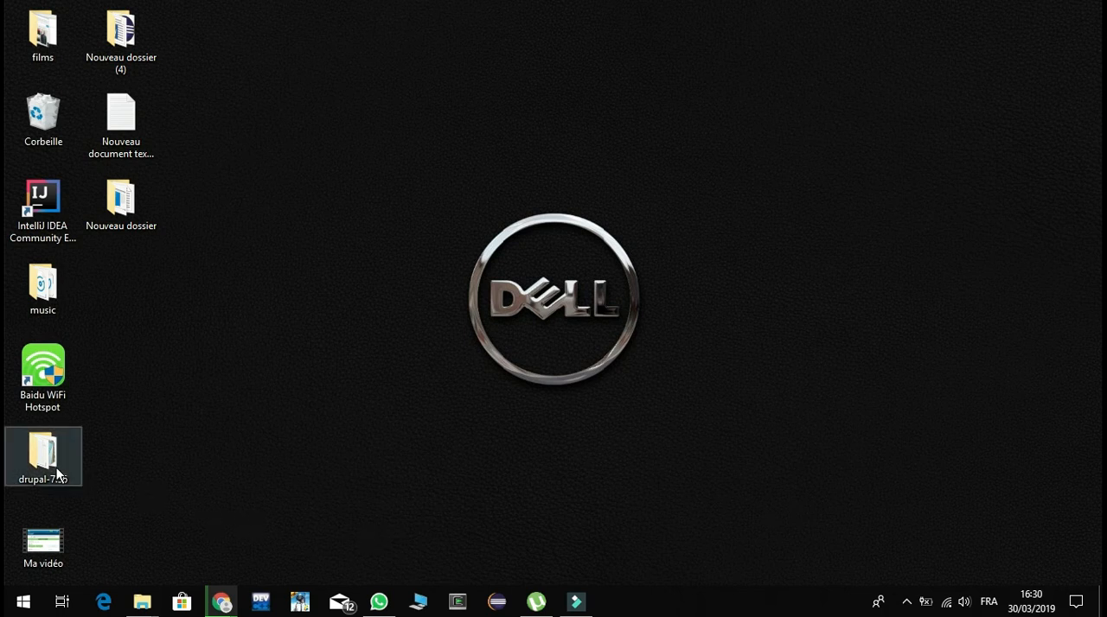
left_click(25, 466)
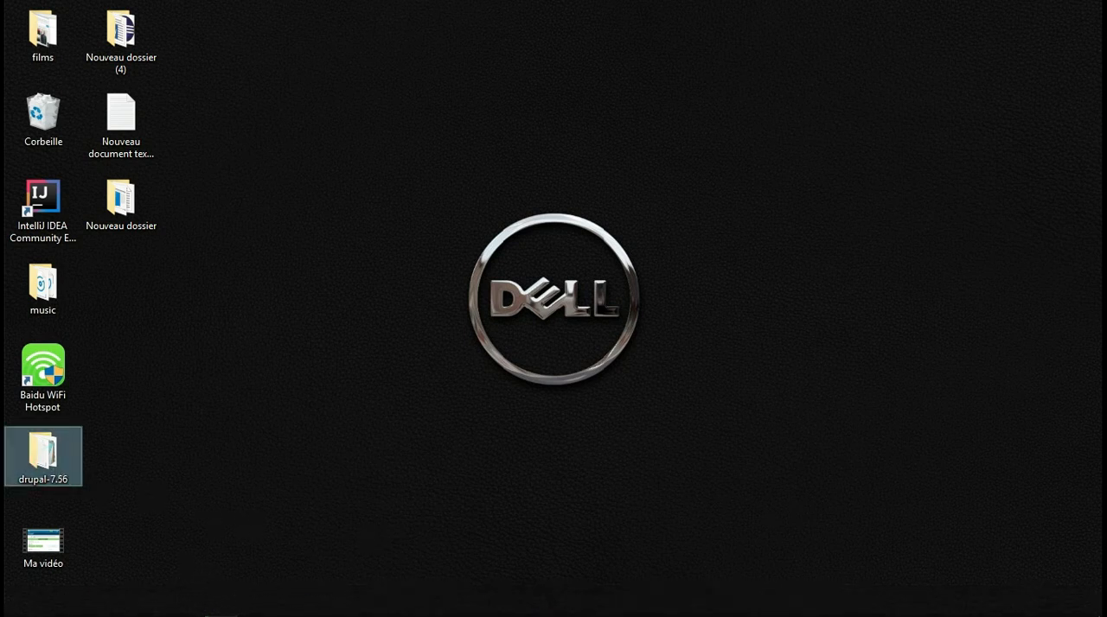
Launch the WampServer 2 setup wizard and accept its license agreement
mouse_move(219, 605)
left_click(254, 568)
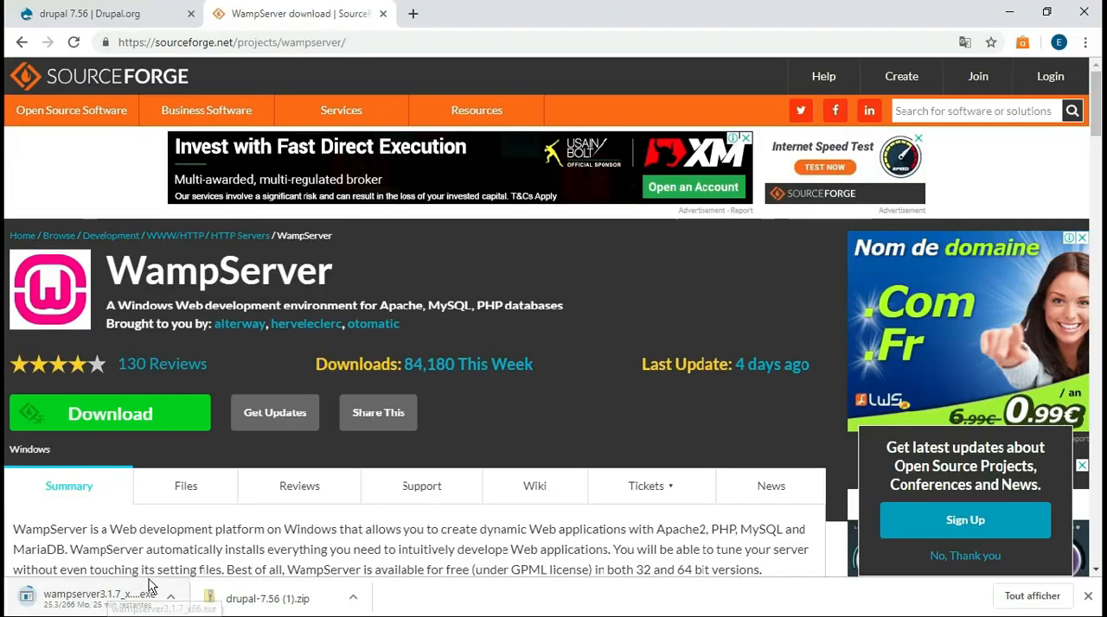
left_click(150, 586)
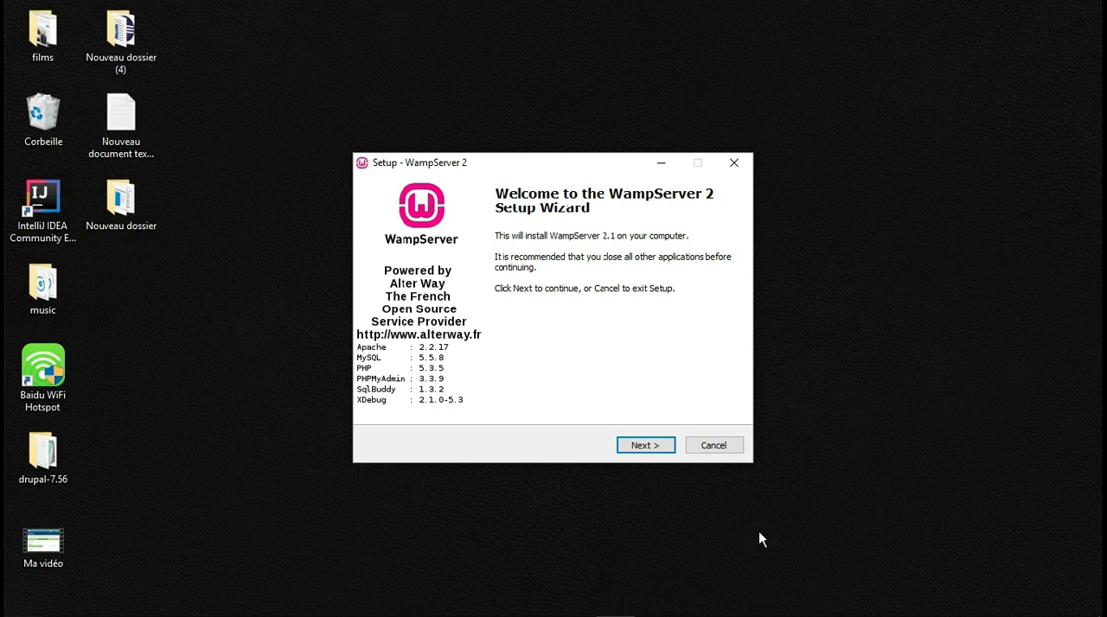
left_click(641, 447)
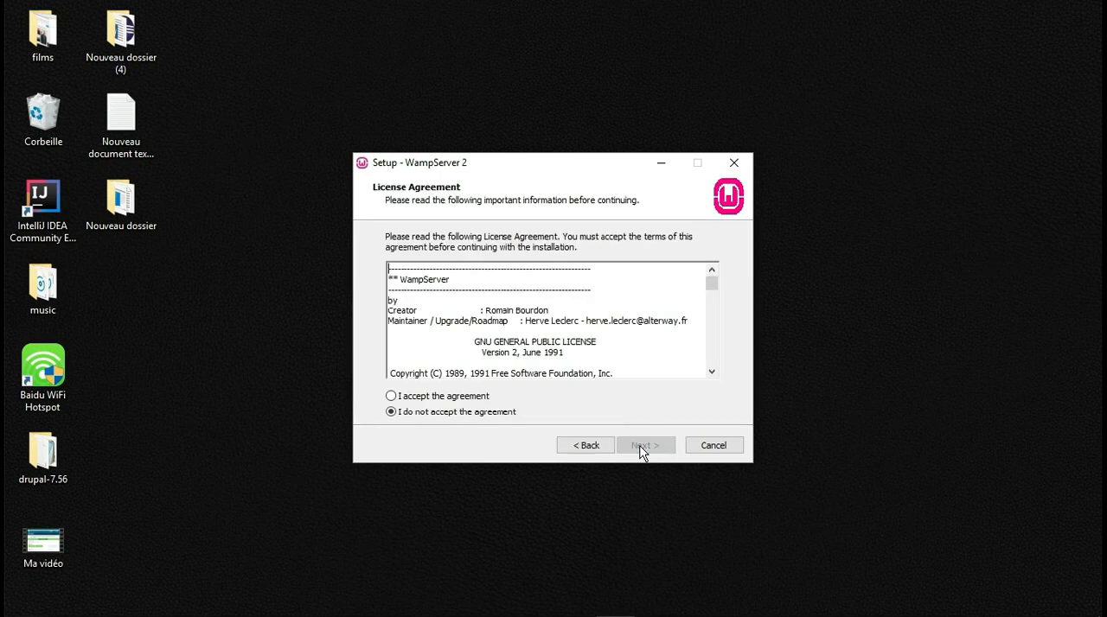
left_click_drag(711, 283, 714, 307)
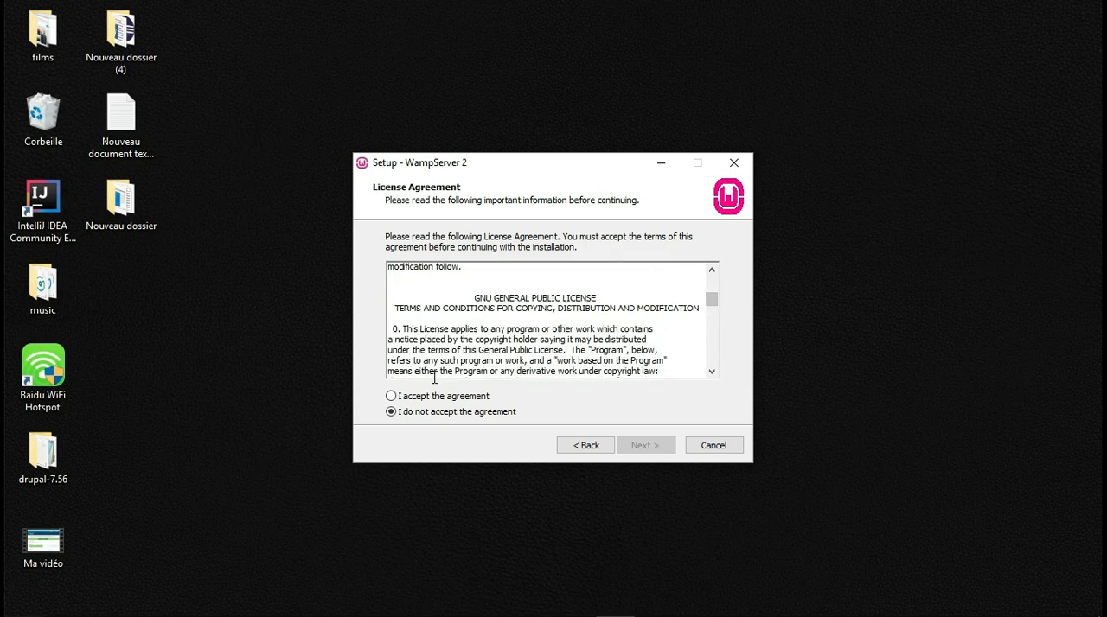
left_click(393, 399)
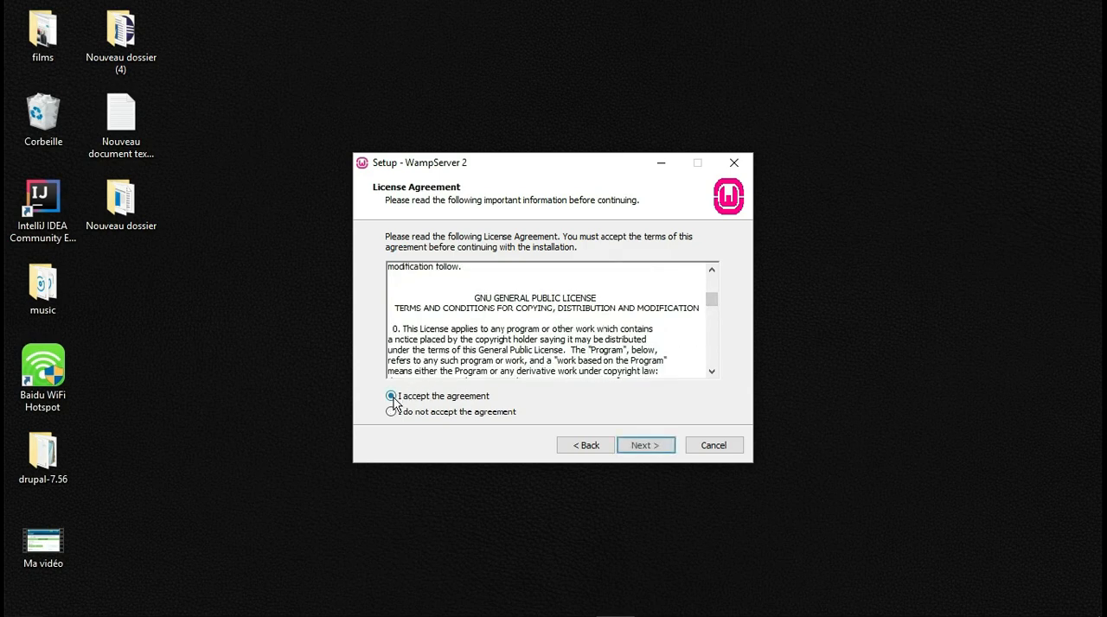
left_click(649, 446)
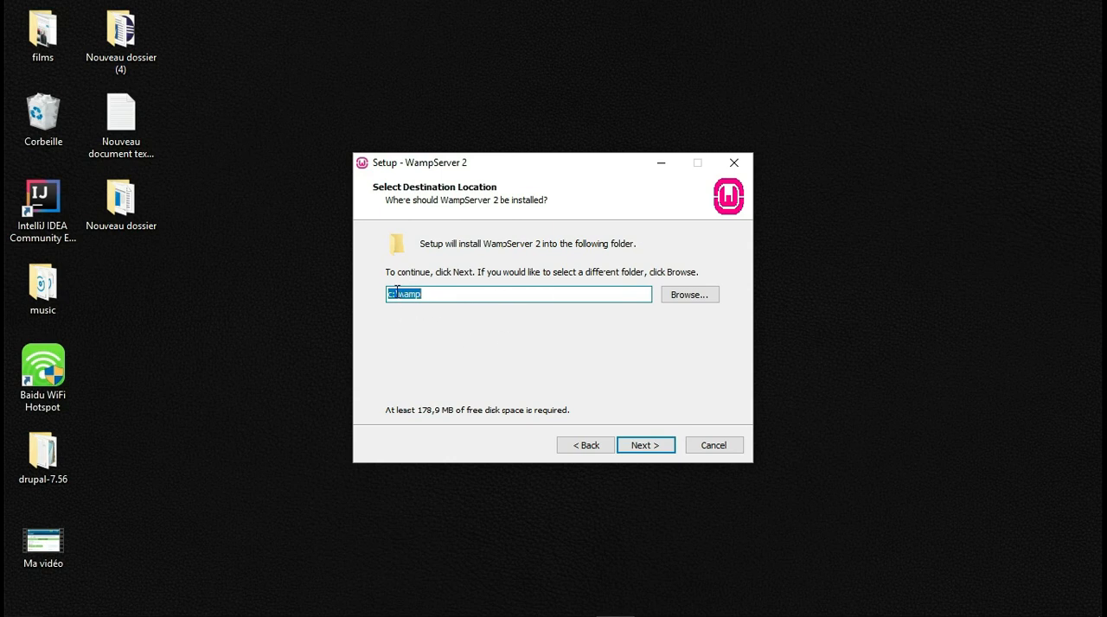
Install WampServer 2 in c:\wamp without creating Quick Launch or Desktop icons
left_click(434, 296)
left_click(644, 448)
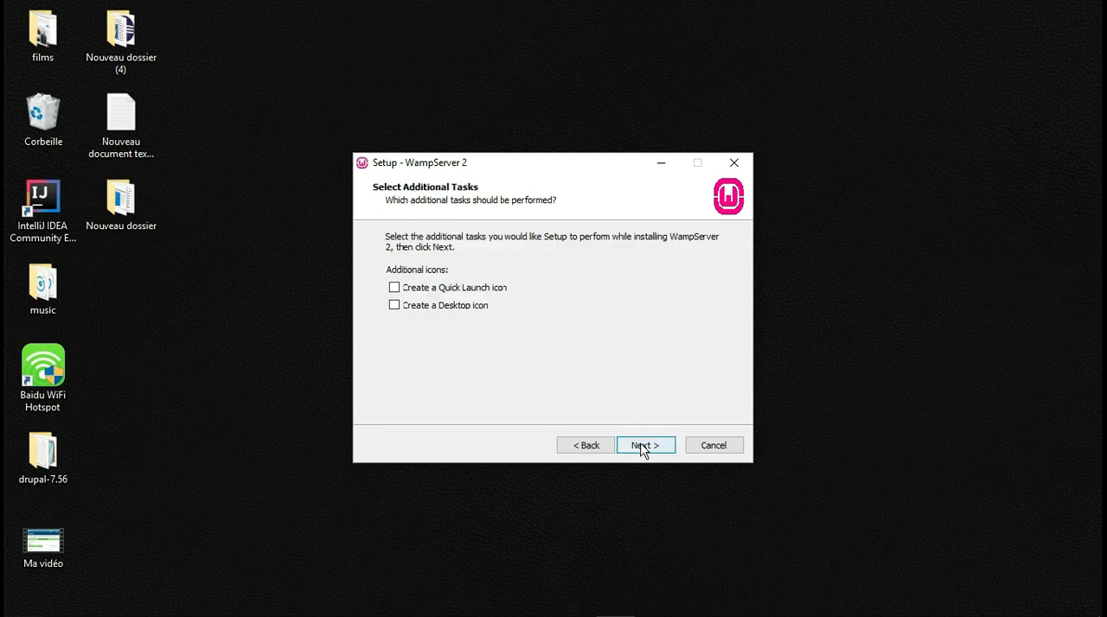
left_click(645, 448)
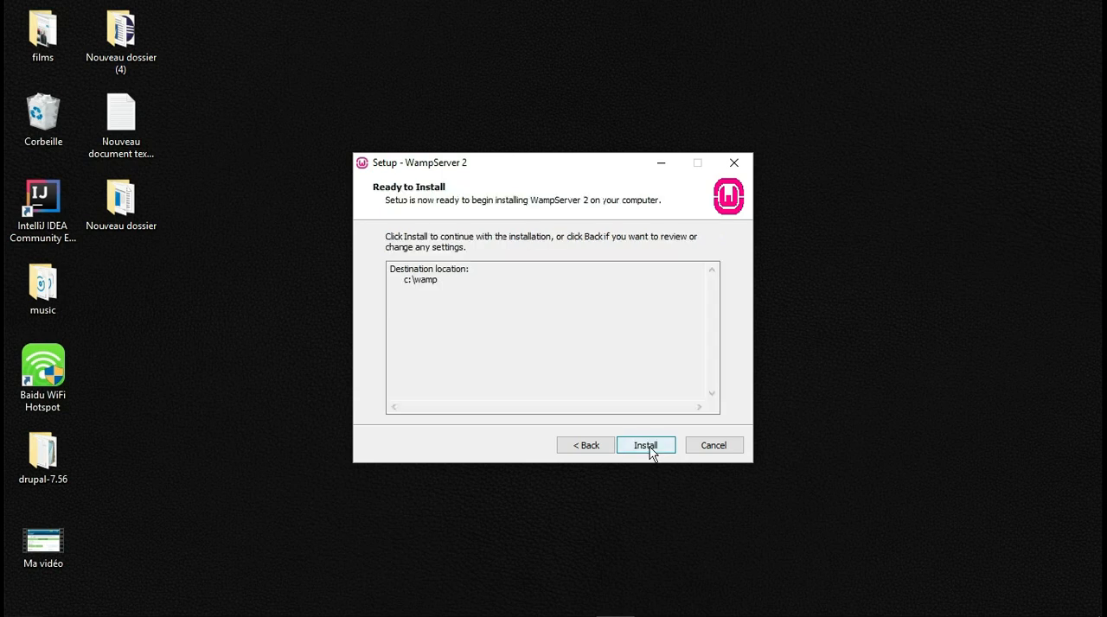
left_click(649, 447)
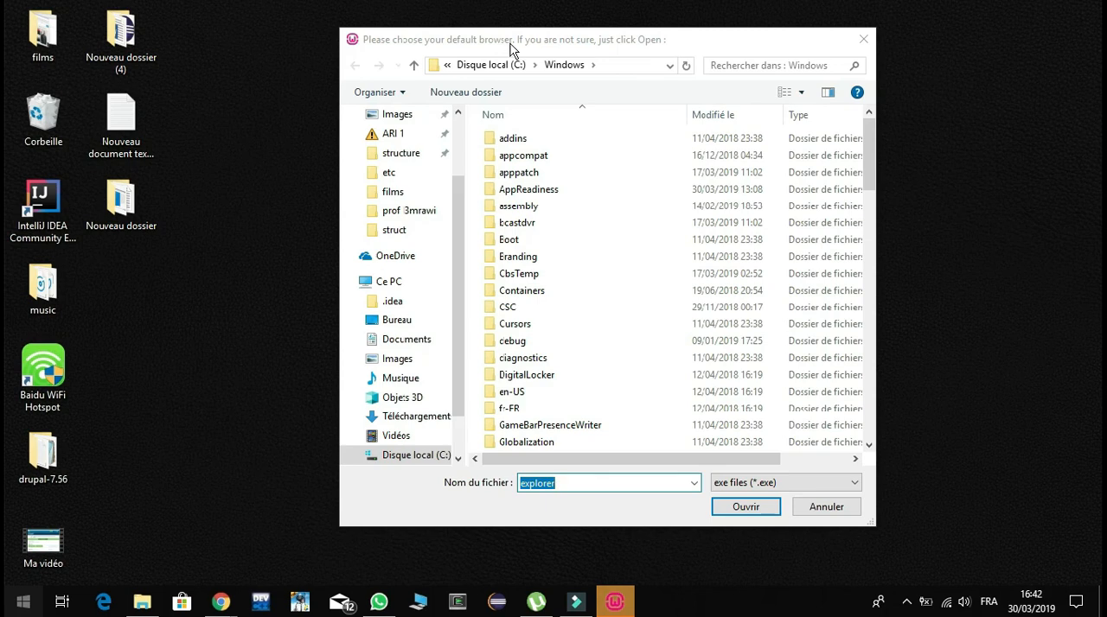
Find the Google Chrome shortcut's file location and copy the chrome.exe target path from its properties
left_click_drag(510, 50, 583, 66)
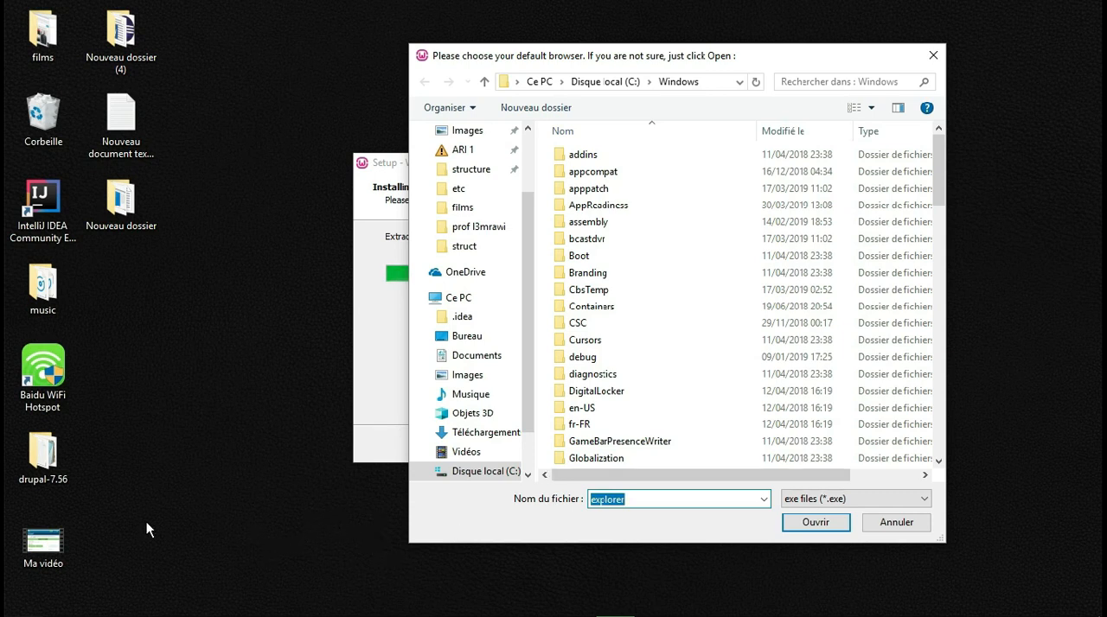
mouse_move(260, 615)
left_click(26, 610)
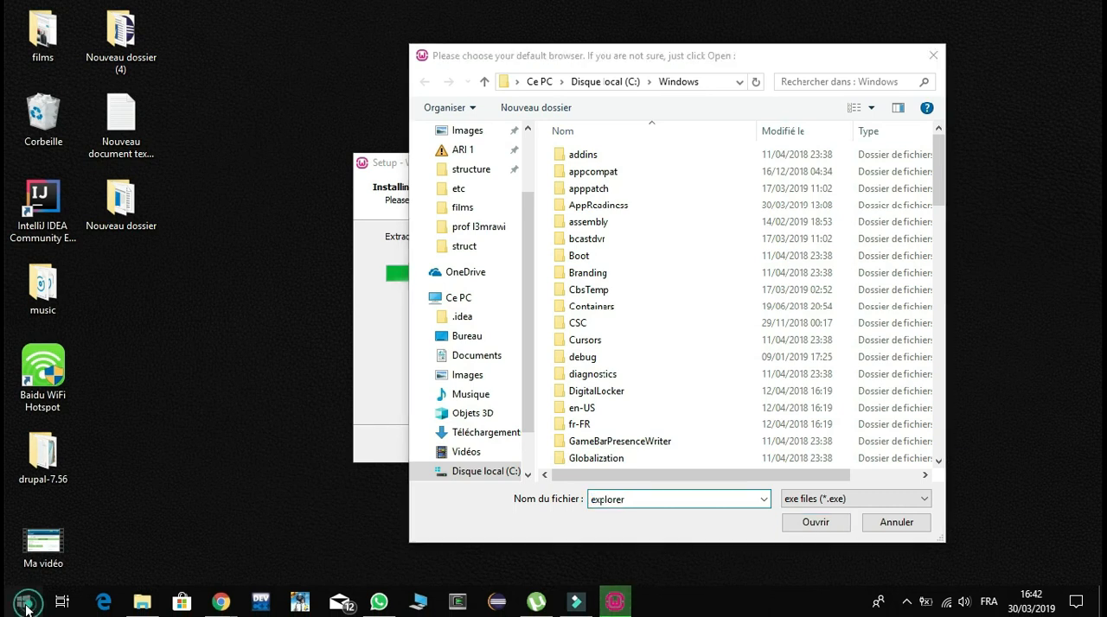
left_click(26, 610)
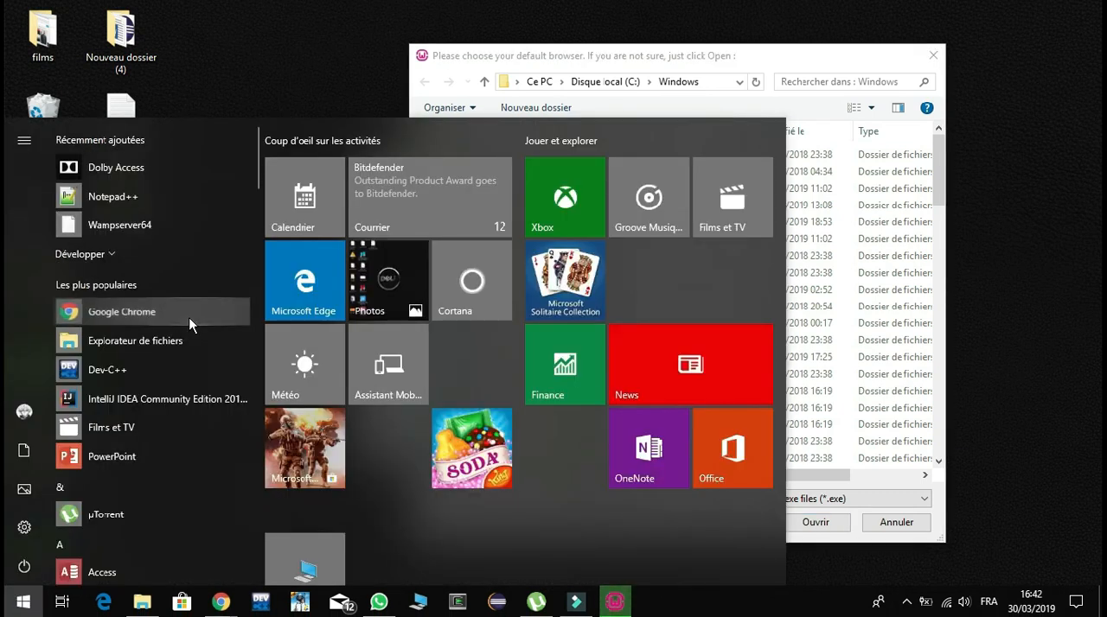
right_click(190, 321)
mouse_move(268, 370)
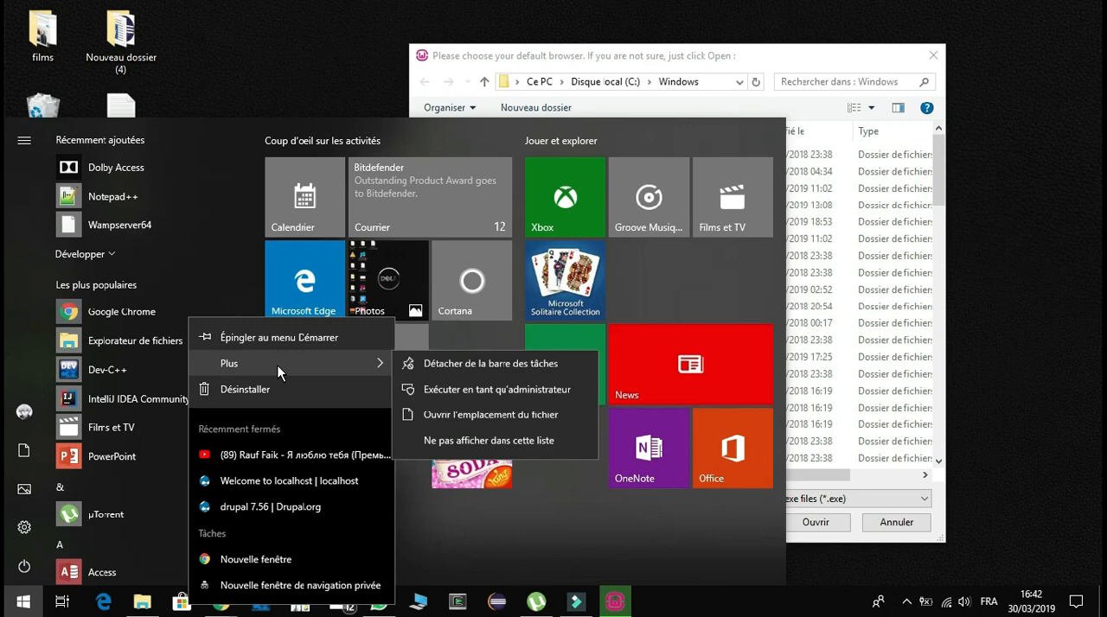
left_click(444, 424)
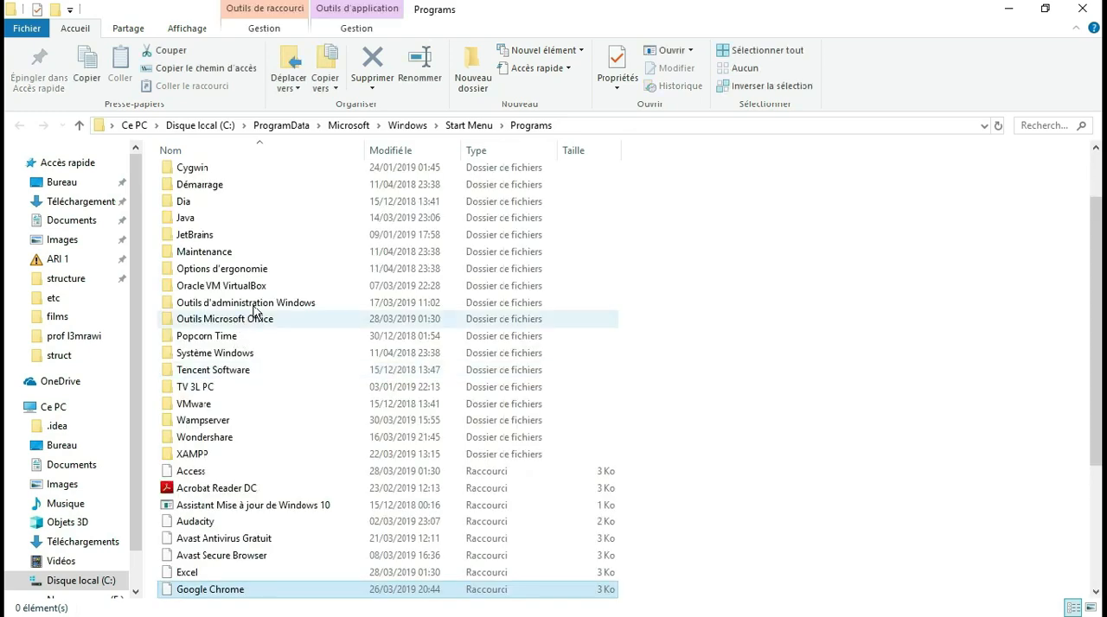
right_click(227, 590)
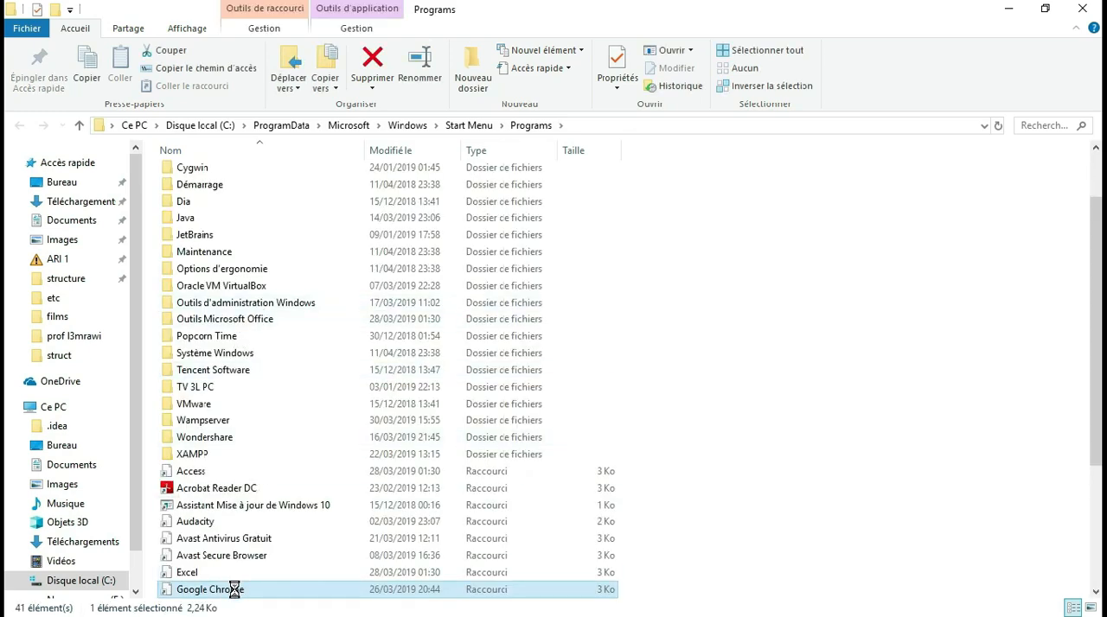
left_click(247, 574)
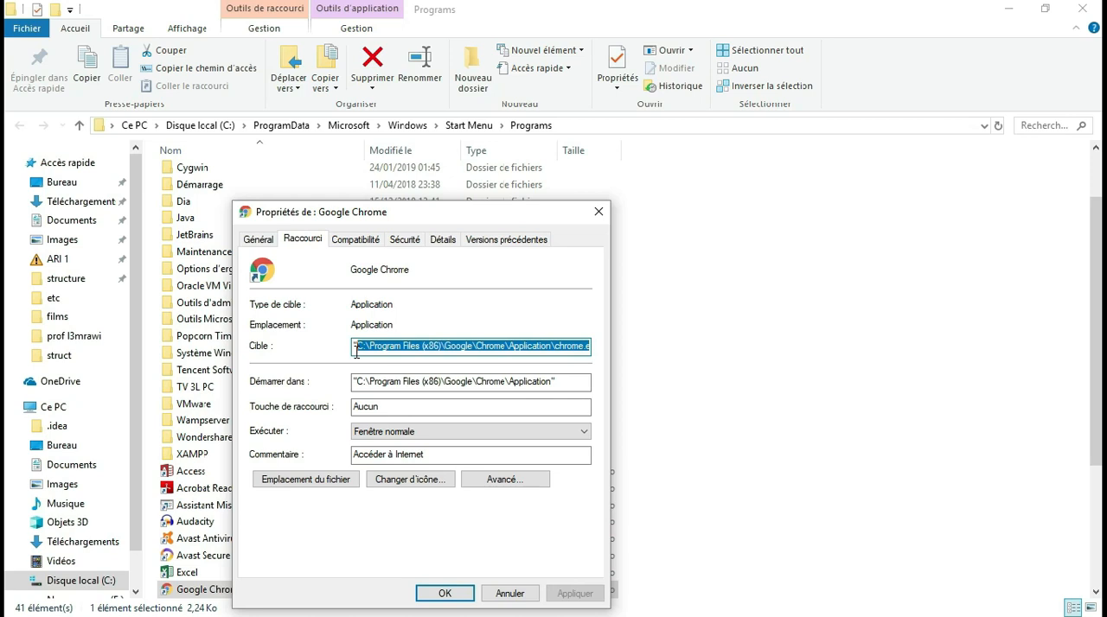
left_click(441, 594)
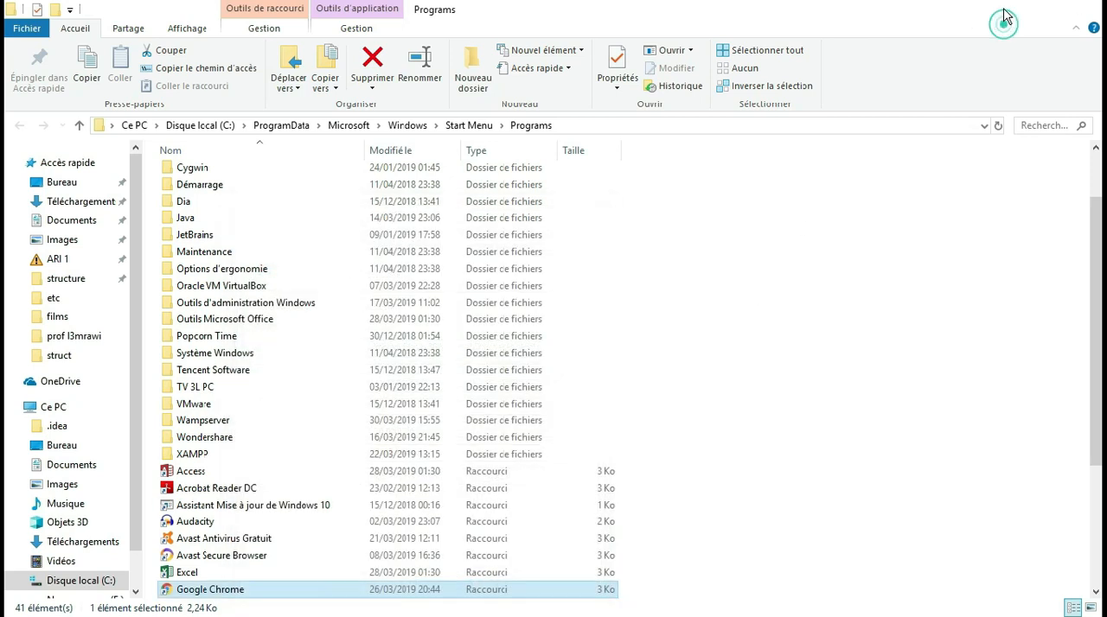
Set the copied chrome.exe path as WampServer's default browser and finish the setup with WampServer 2 launching
left_click(1007, 10)
type("C:\\Program Files (x86)\\Google\\Chrome\\Application\\chrome.exe")
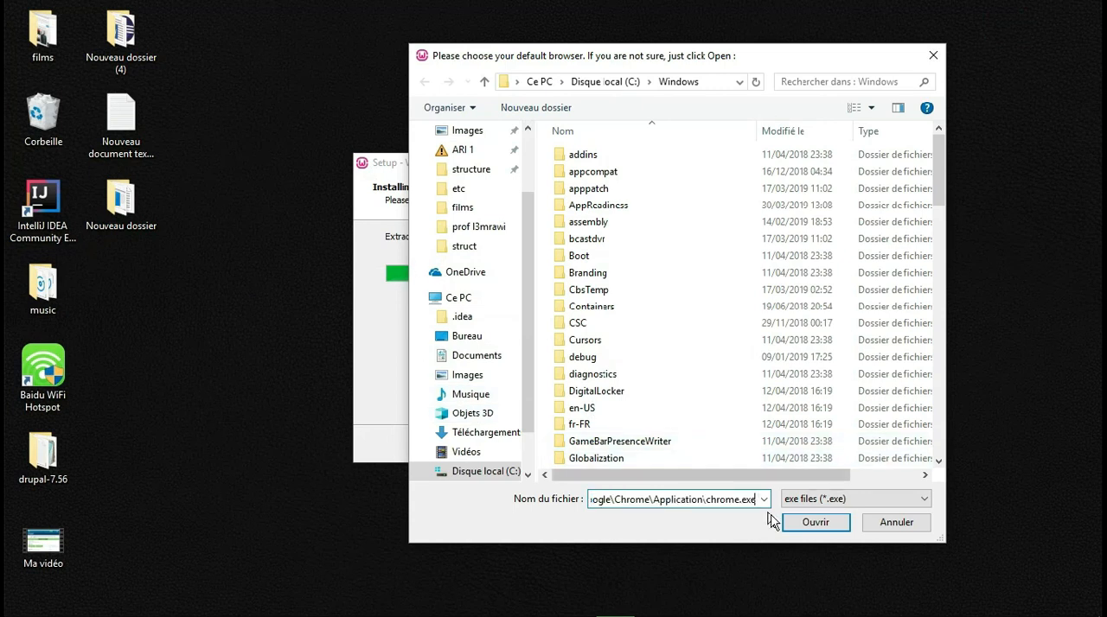
left_click(804, 523)
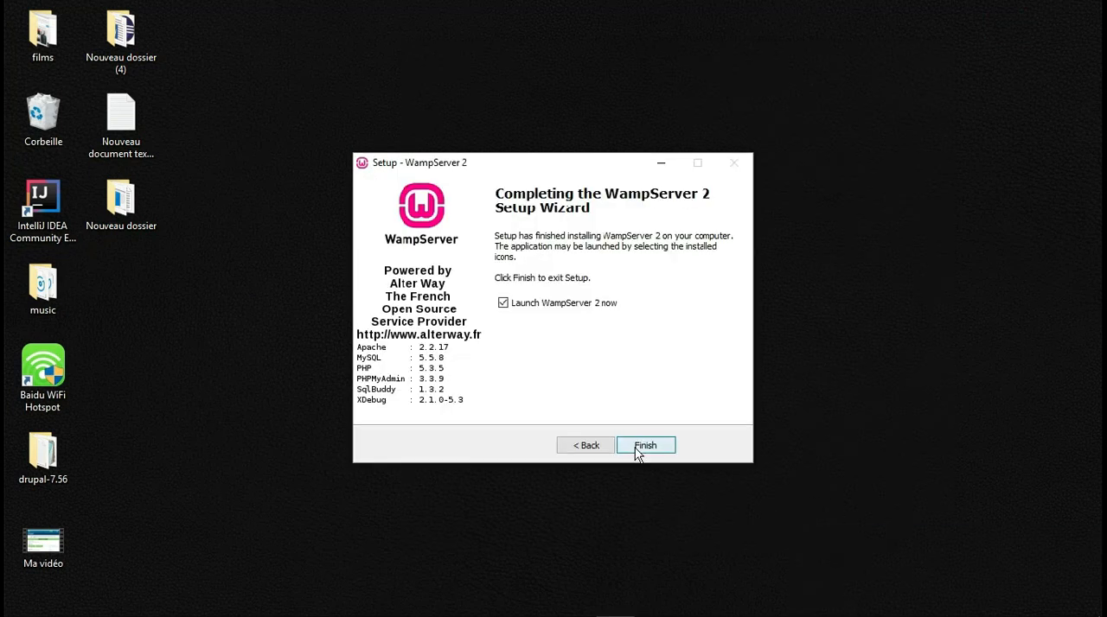
left_click(636, 448)
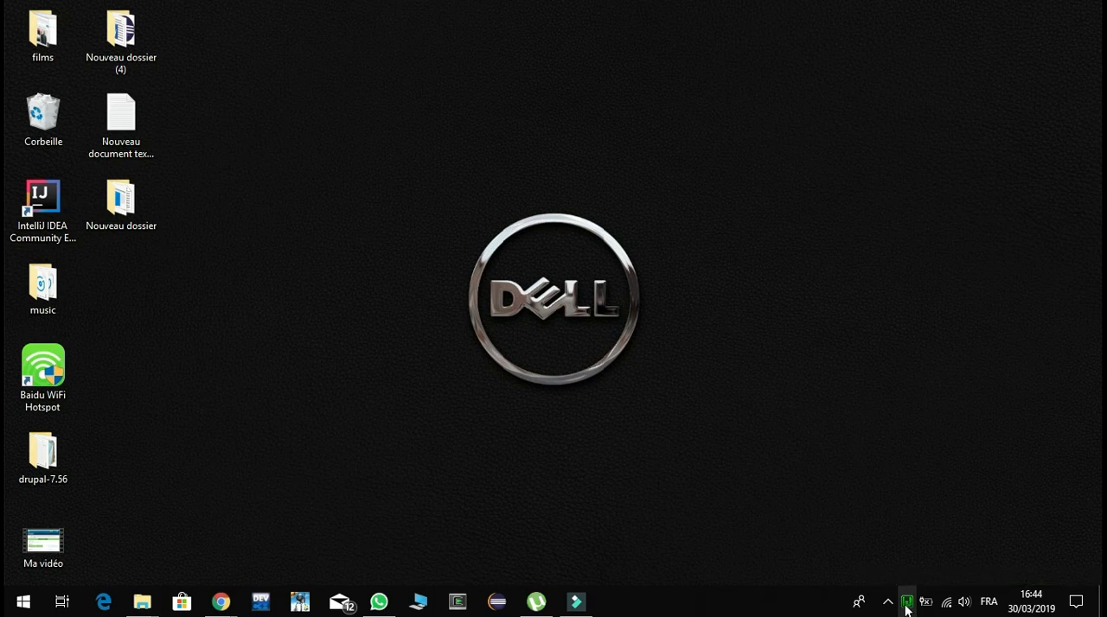
Open the Localhost page from WampServer and review its server configuration, tools, projects and aliases
left_click(906, 605)
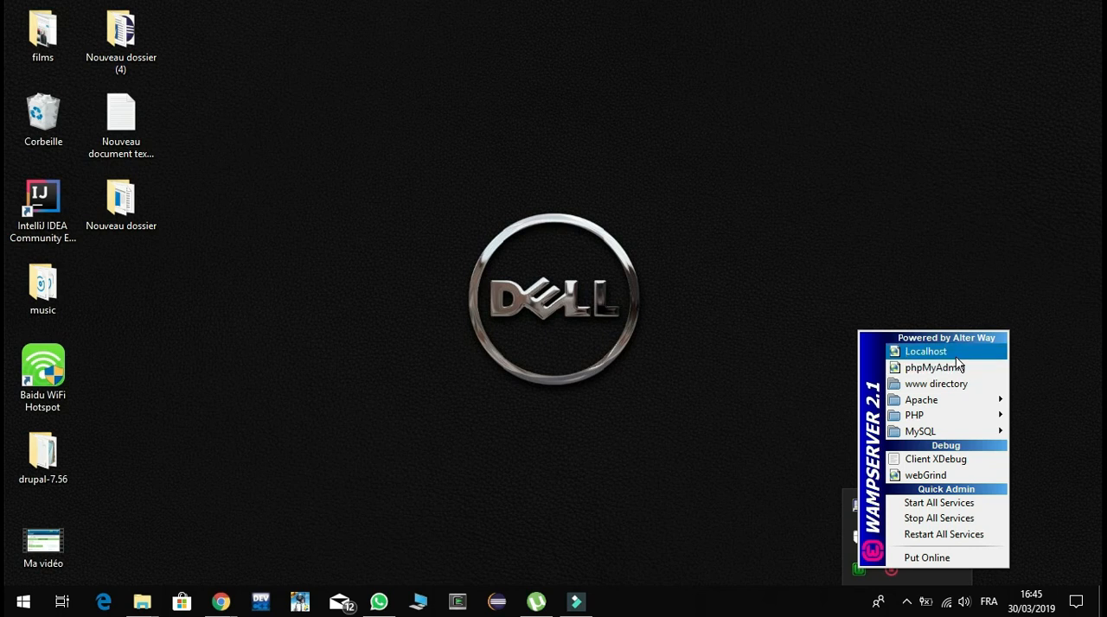
left_click(955, 356)
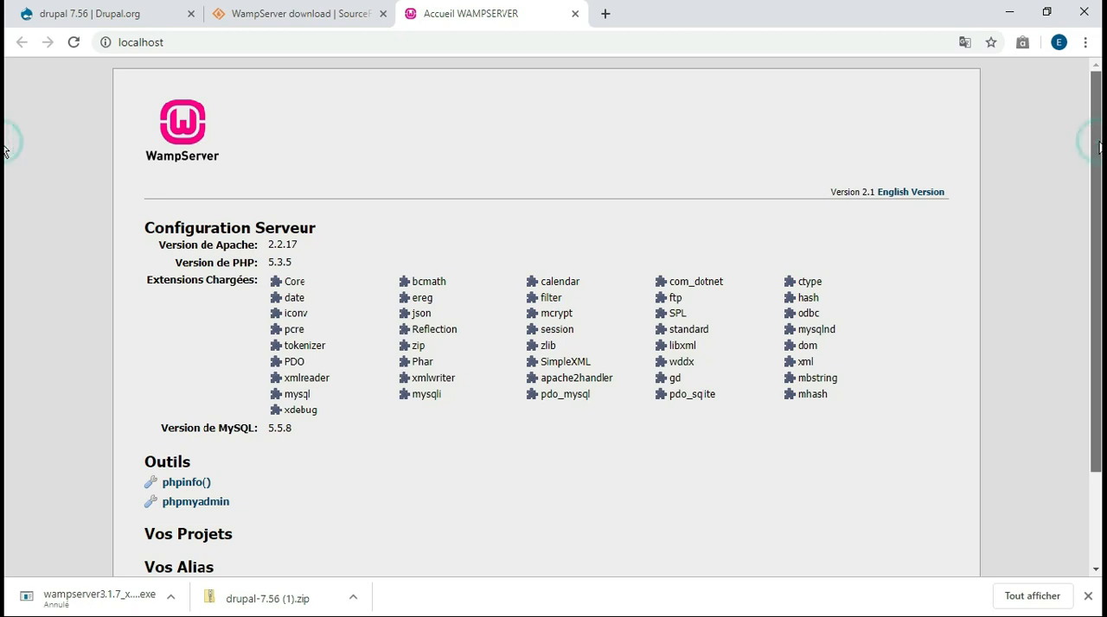
scroll(5, 168, "down", 1)
scroll(5, 191, "down", 1)
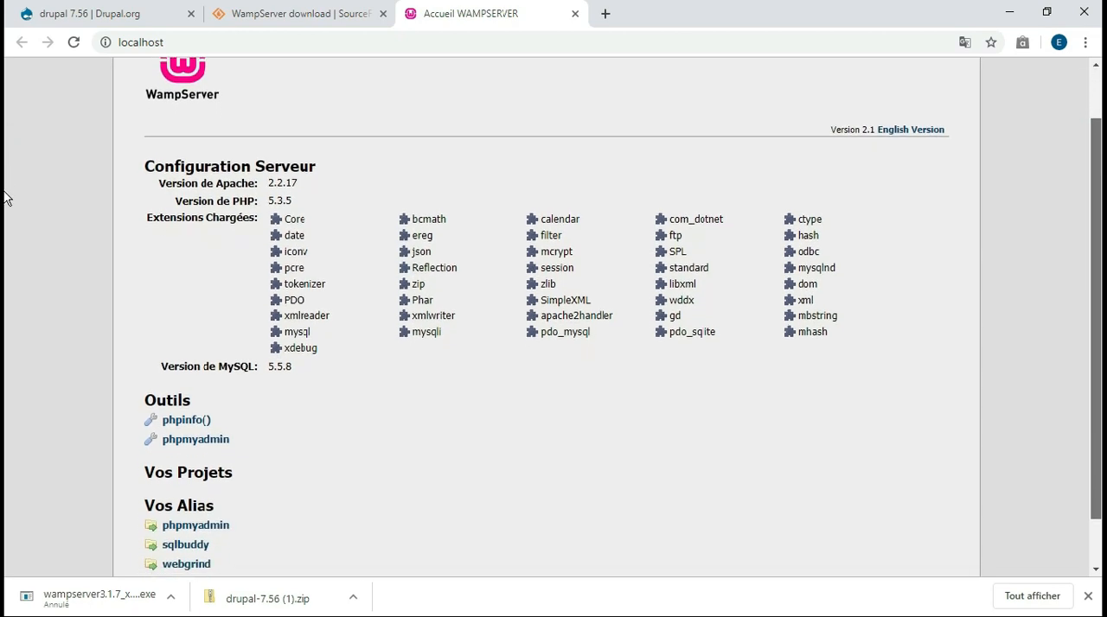
Move the drupal-7.56 folder from the desktop into C:\wamp\www using File Explorer
scroll(5, 225, "down", 1)
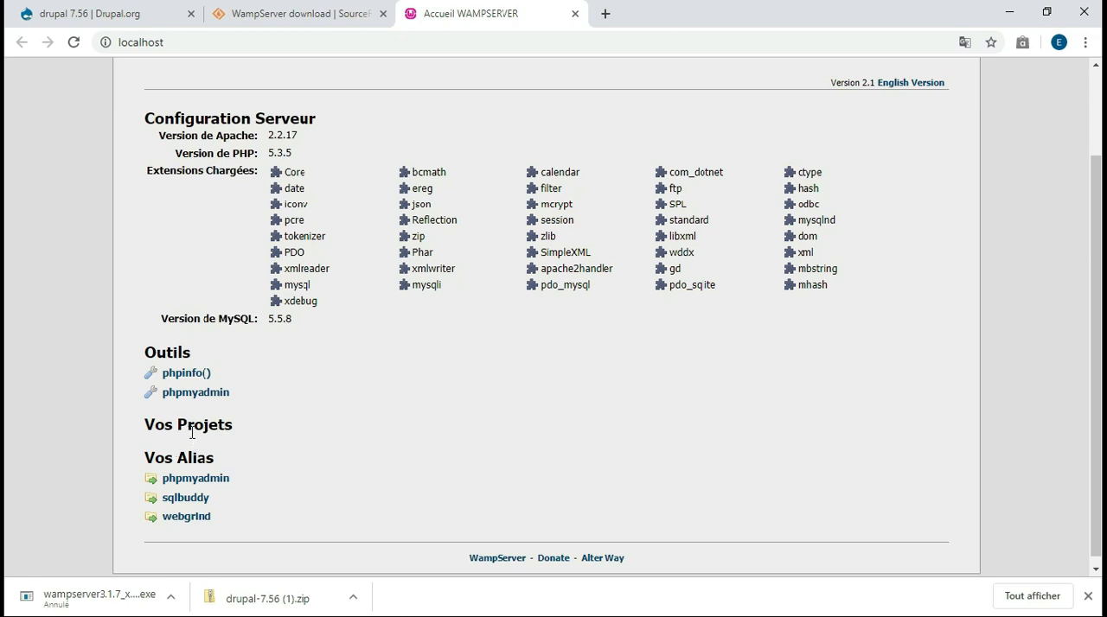
left_click(1012, 15)
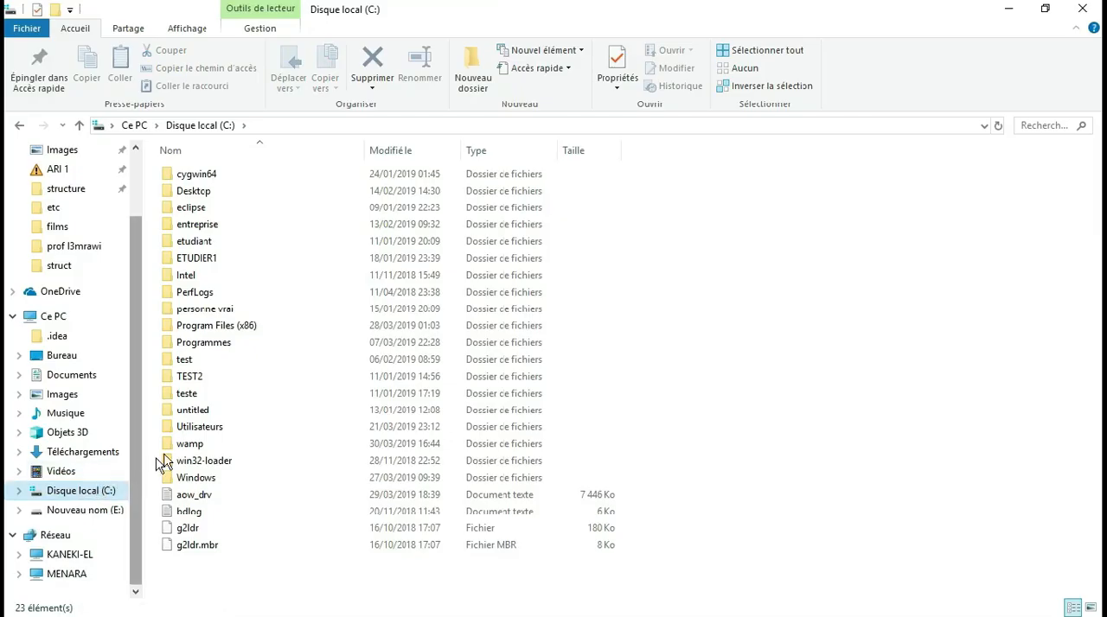
left_click(191, 448)
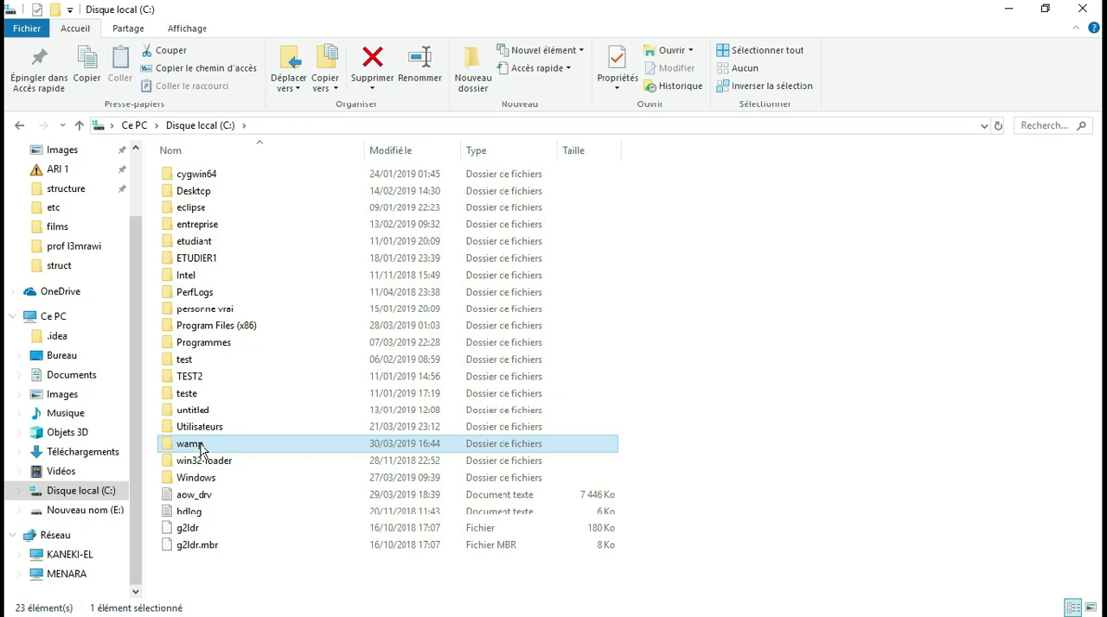
double_click(199, 448)
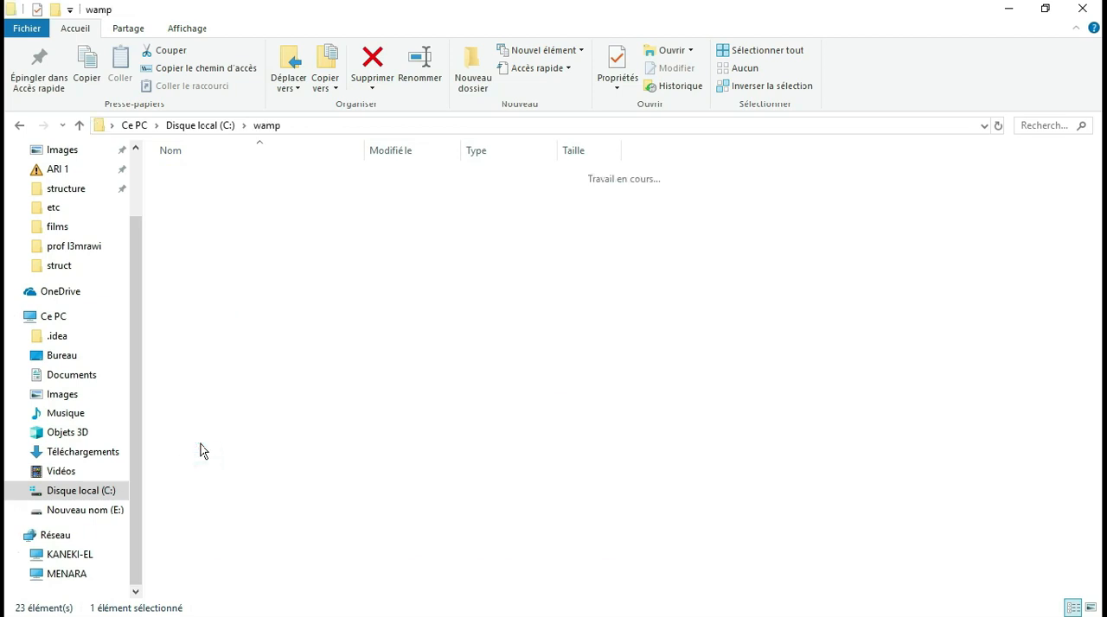
double_click(235, 308)
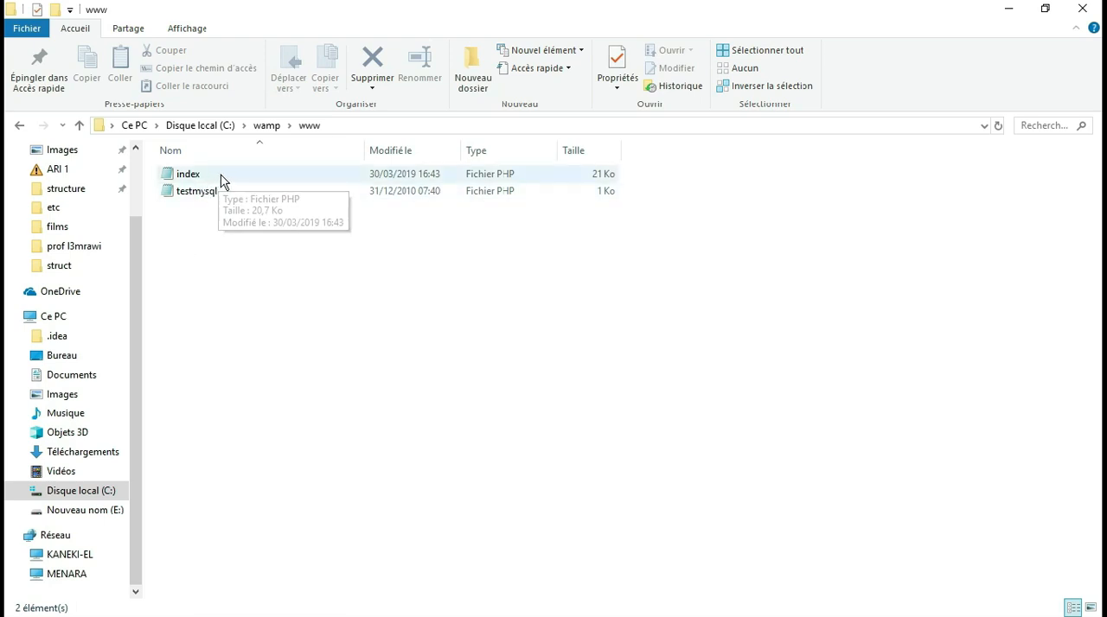
key("super+Right")
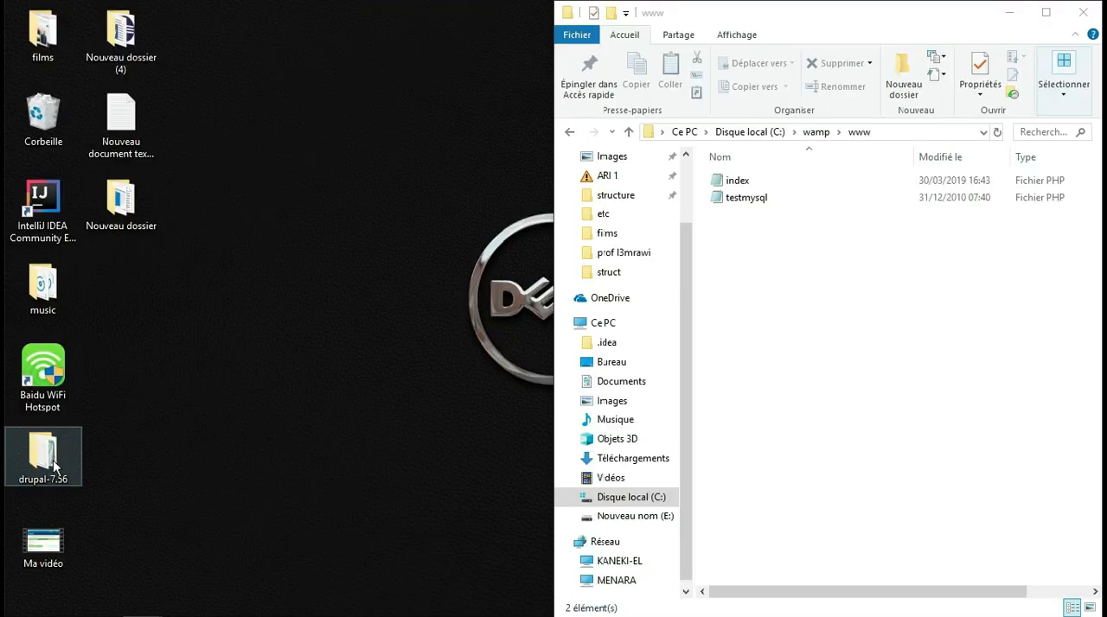
left_click_drag(61, 467, 764, 280)
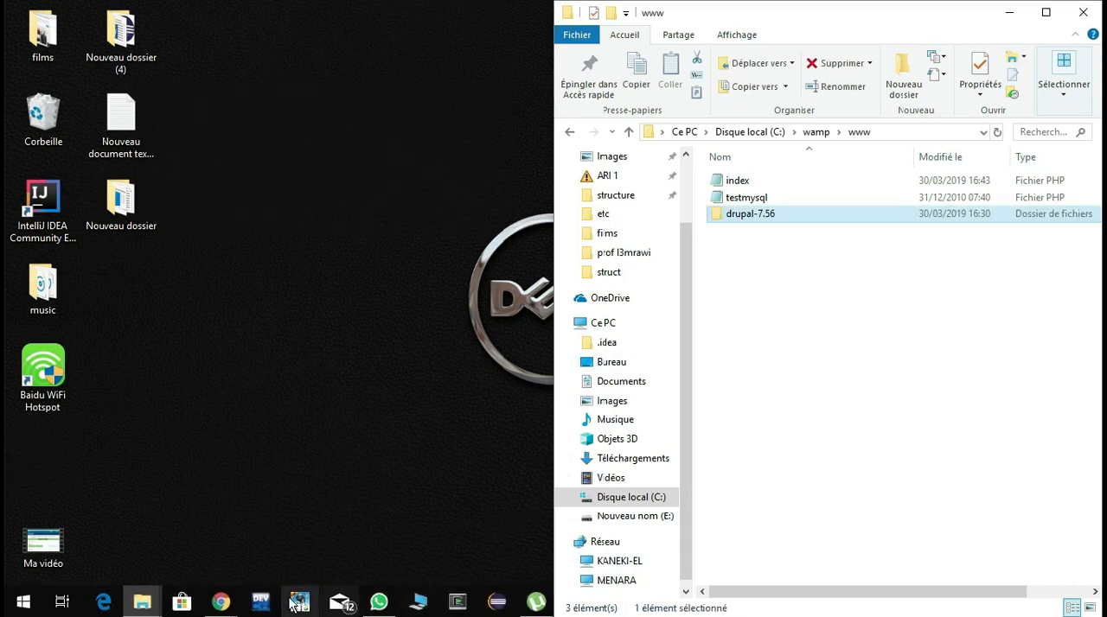
Switch to Chrome and start the drupal-7.56 installer from the localhost projects, choosing the Standard profile and English (built-in)
mouse_move(221, 602)
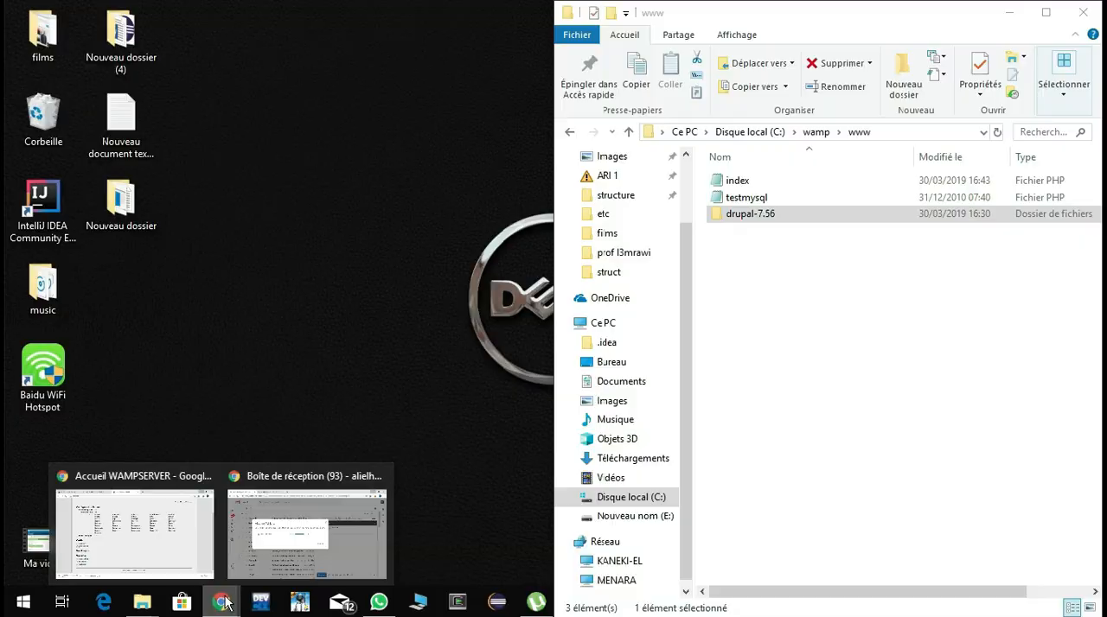
left_click(187, 559)
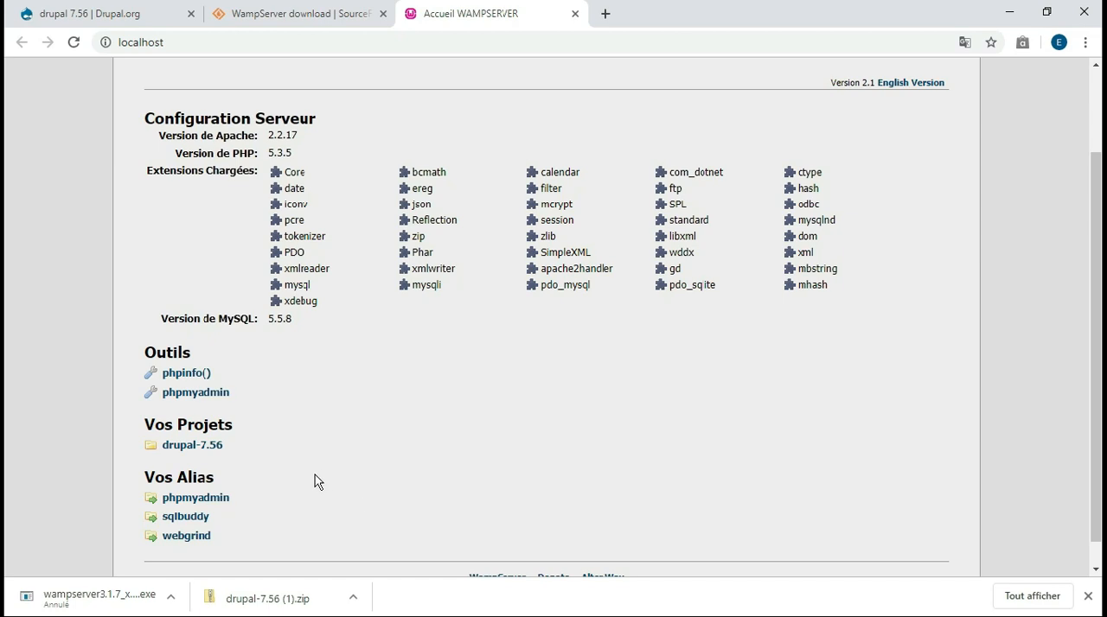
left_click(192, 445)
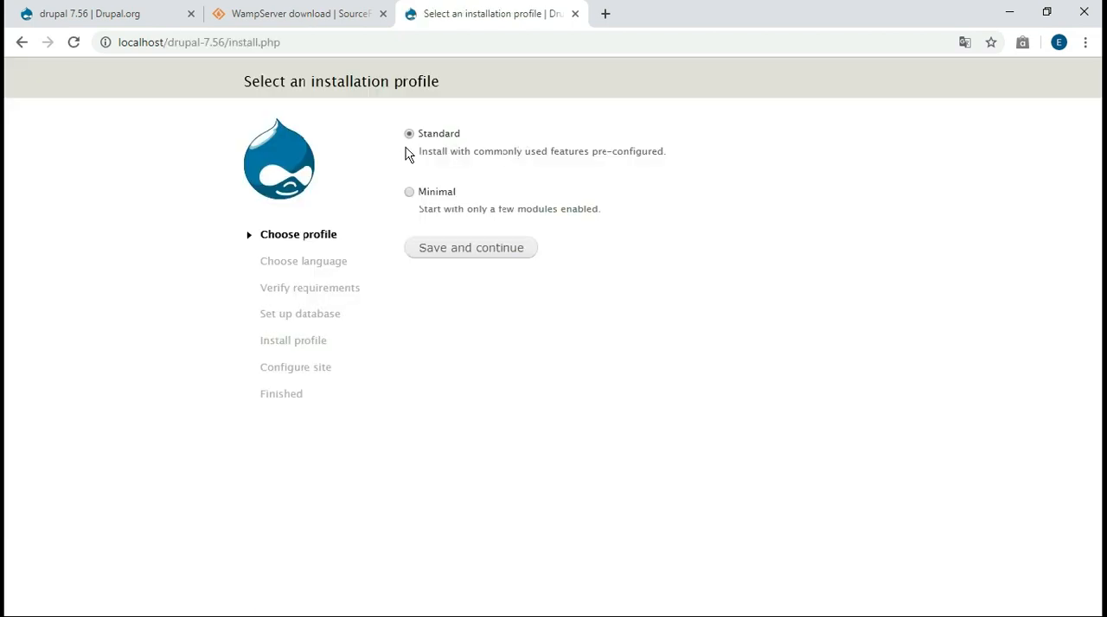
left_click(464, 250)
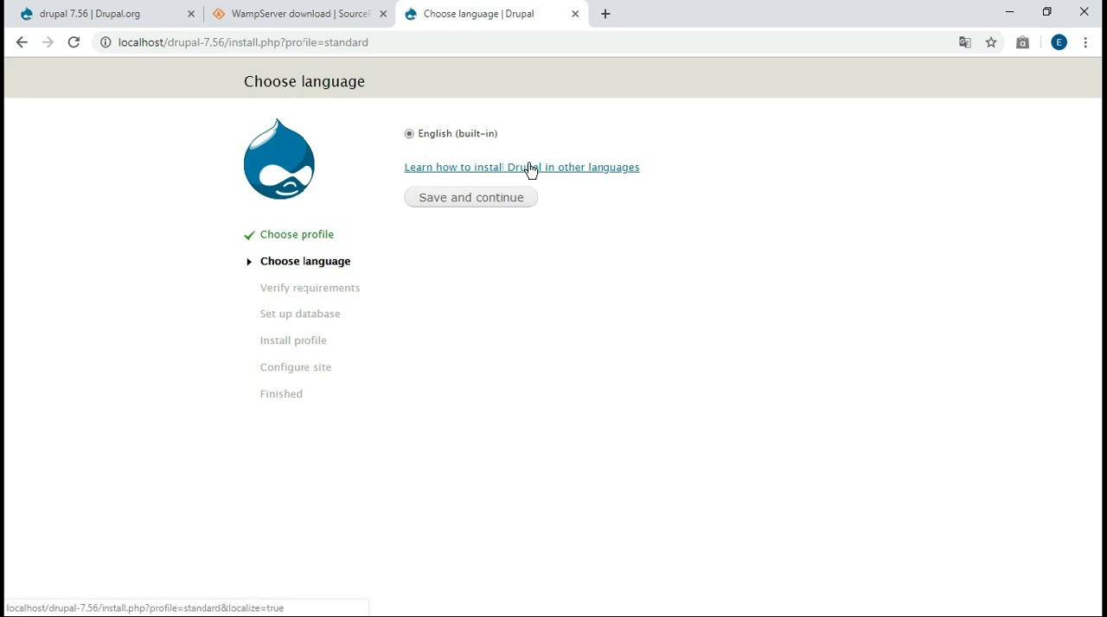
mouse_move(420, 136)
left_mouse_down()
mouse_move(456, 141)
mouse_move(420, 148)
left_mouse_up()
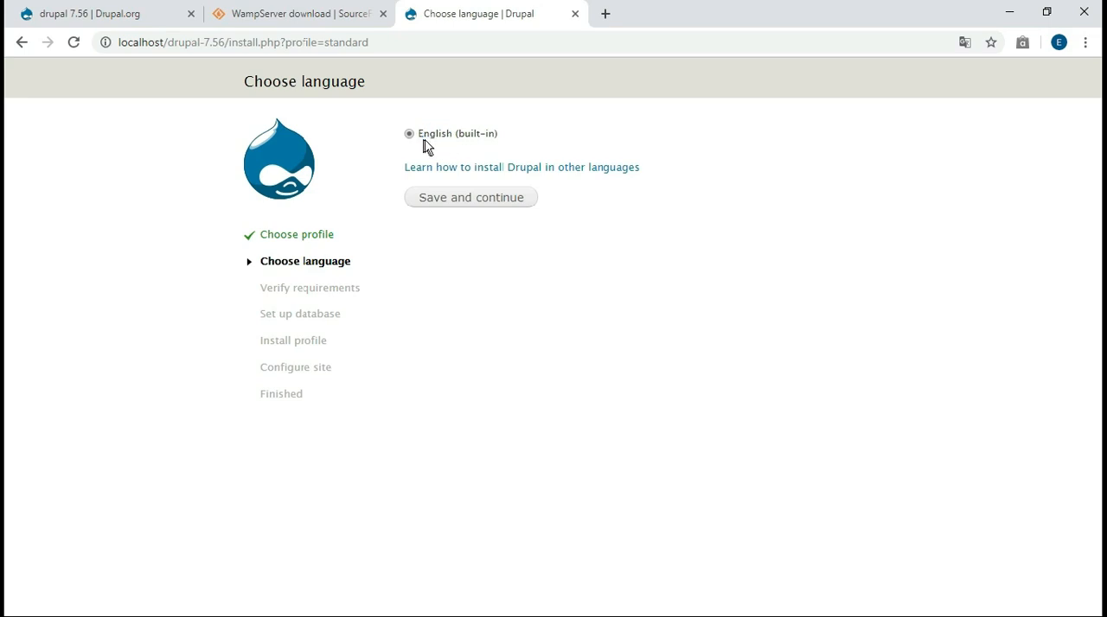
left_click(440, 203)
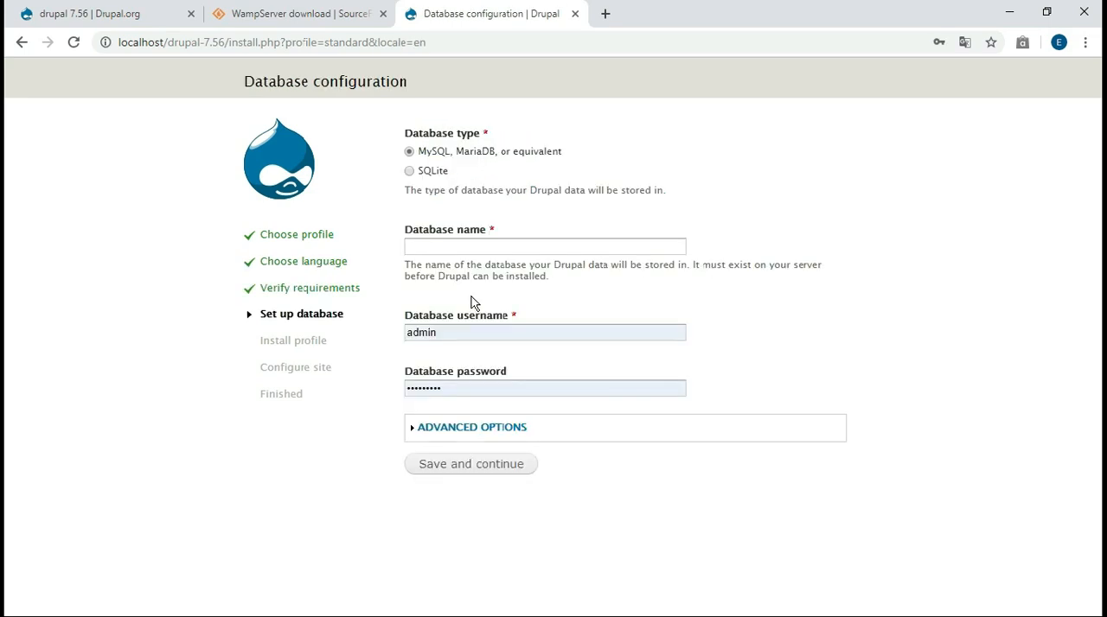
Clear the prefilled database username and password on Drupal's Database configuration page
left_click(411, 246)
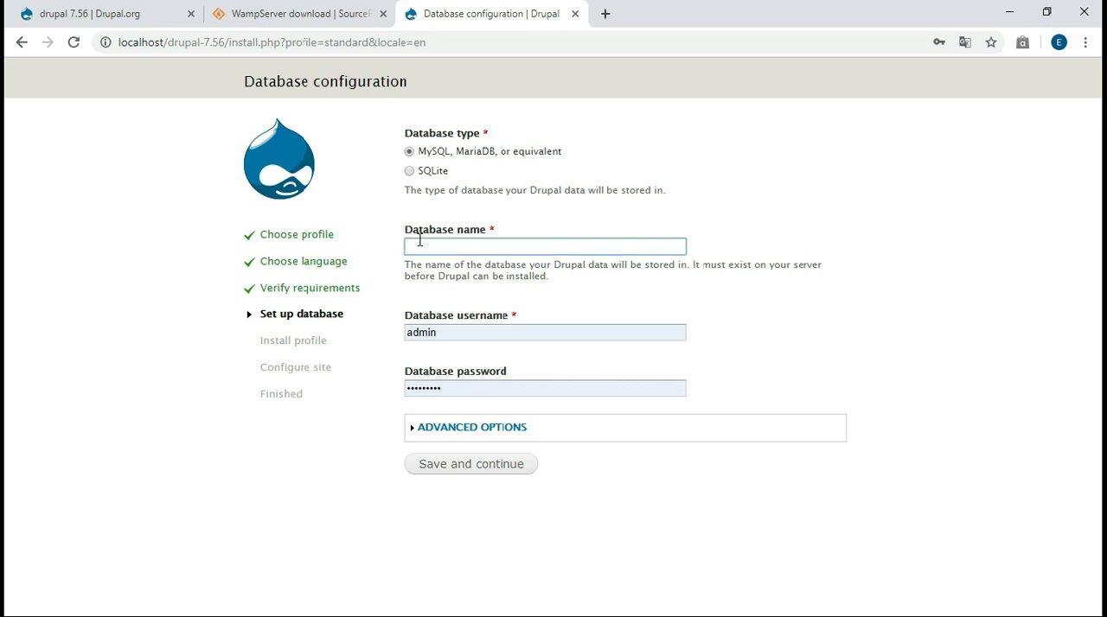
left_click(421, 244)
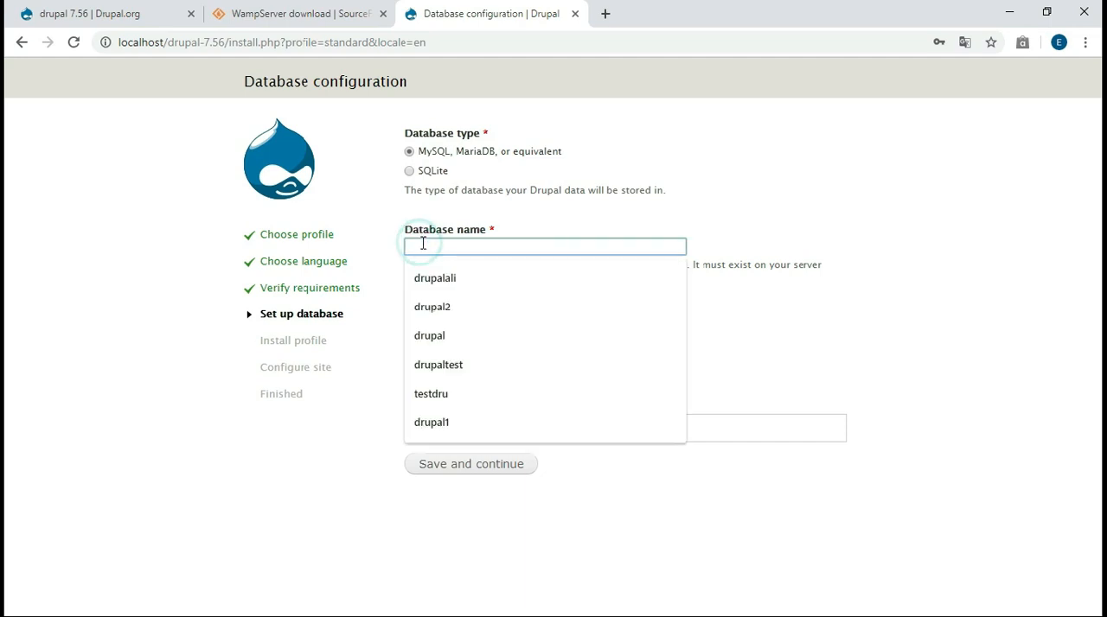
left_click(382, 223)
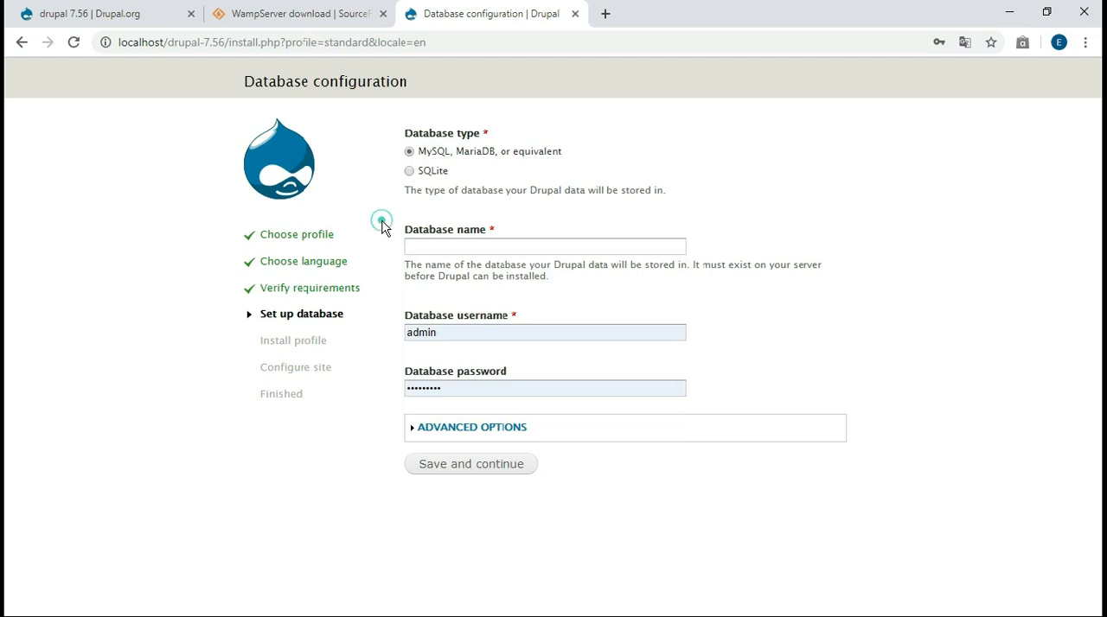
double_click(442, 328)
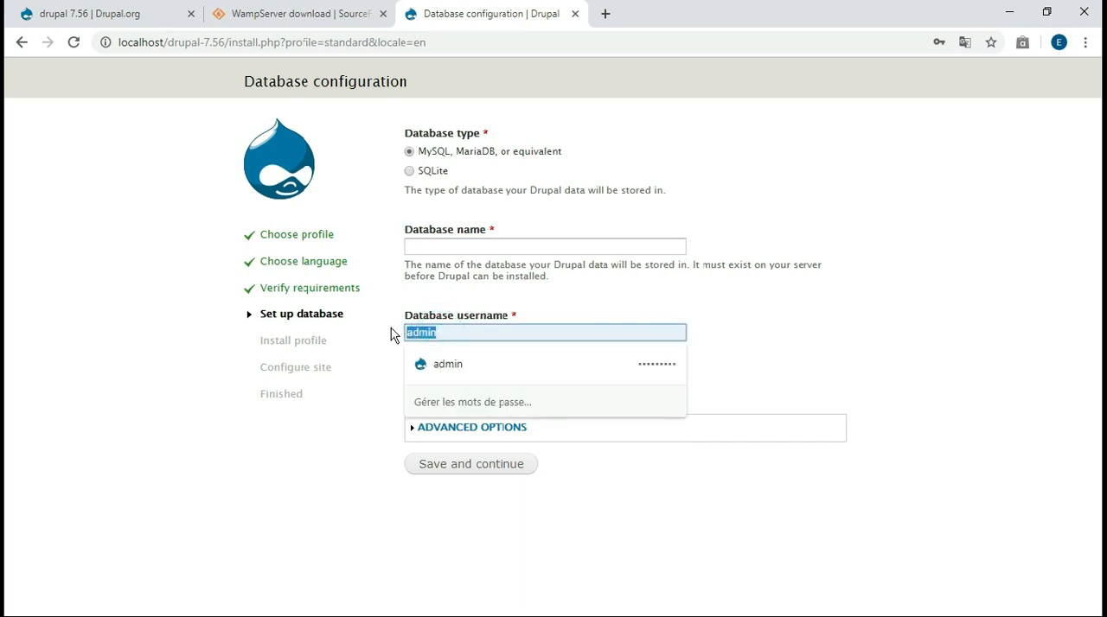
key("BackSpace")
left_click(393, 331)
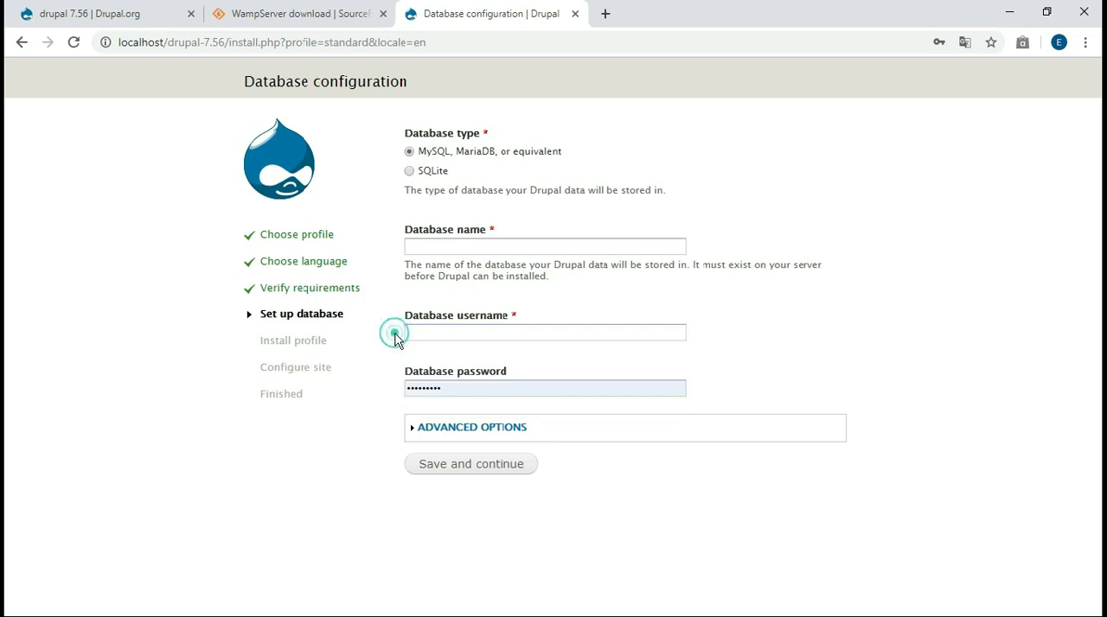
double_click(442, 388)
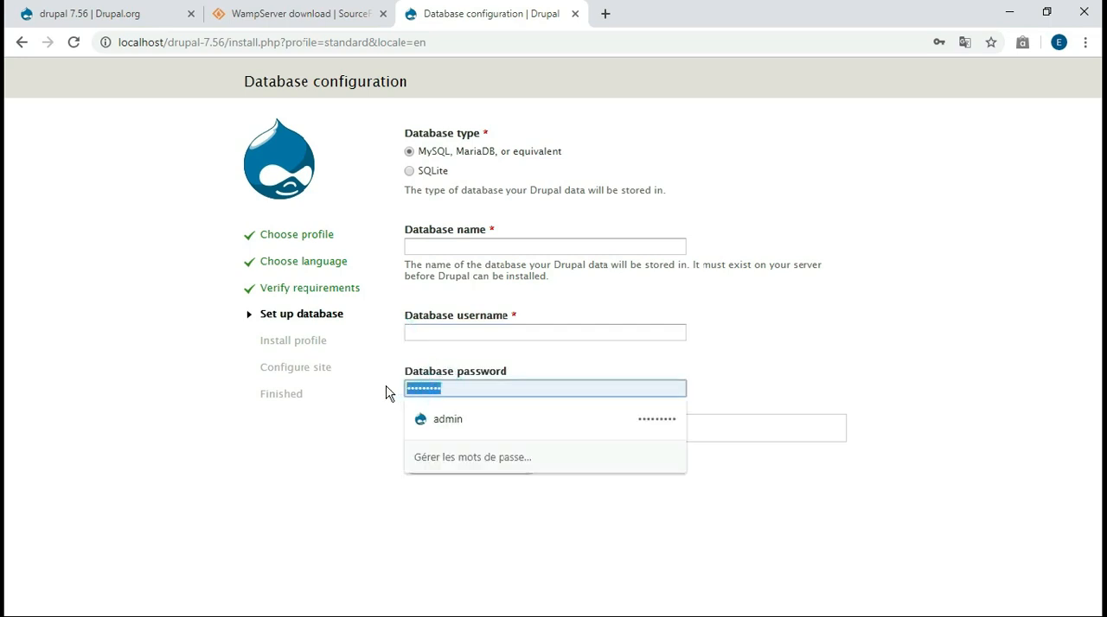
key("BackSpace")
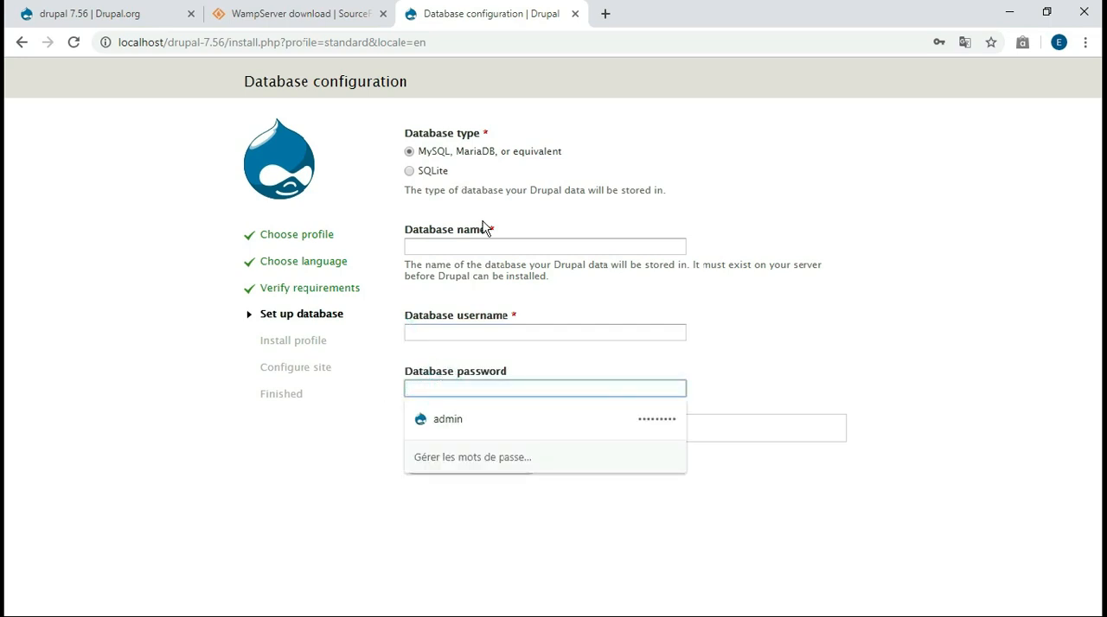
left_click_drag(445, 236, 411, 236)
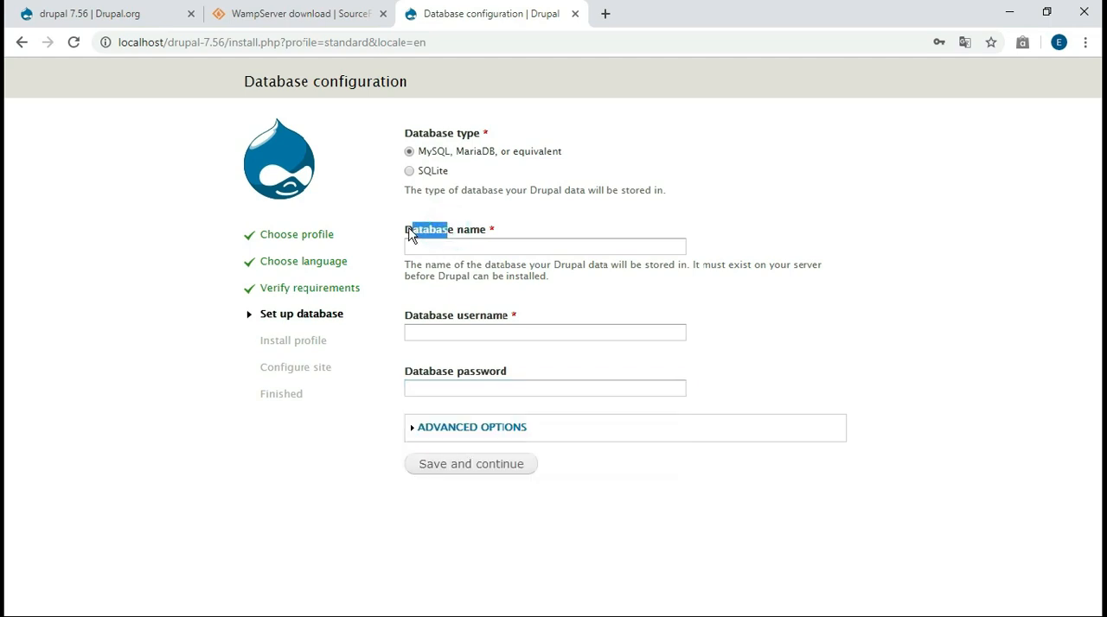
left_click(398, 238)
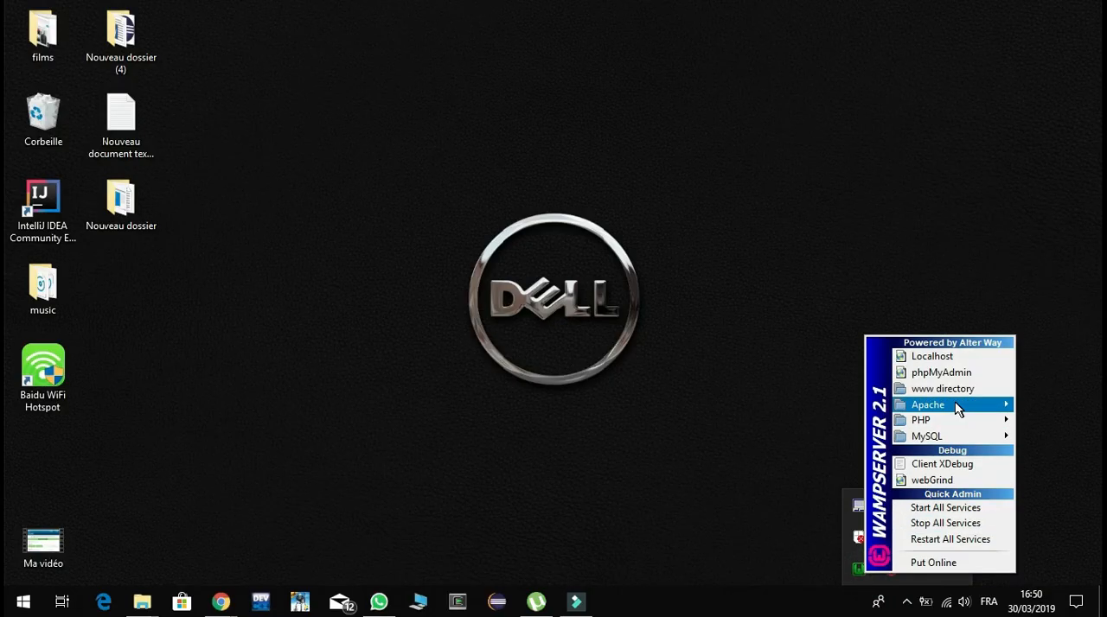
Open phpMyAdmin from WampServer and create a database named drupalali
left_click(960, 378)
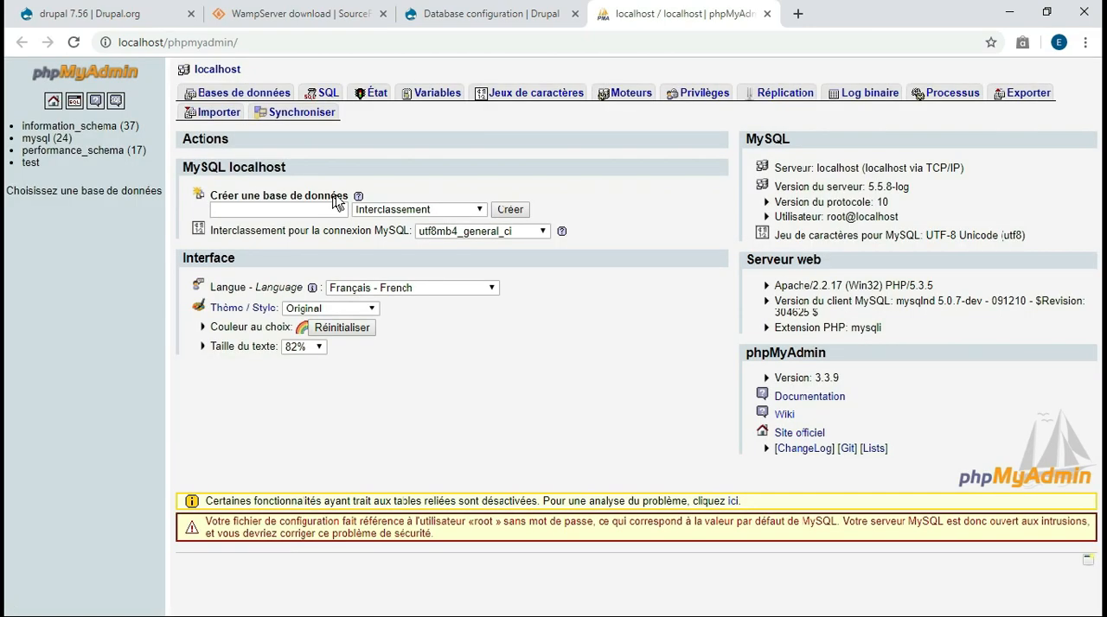
left_click(285, 209)
type("drupalali")
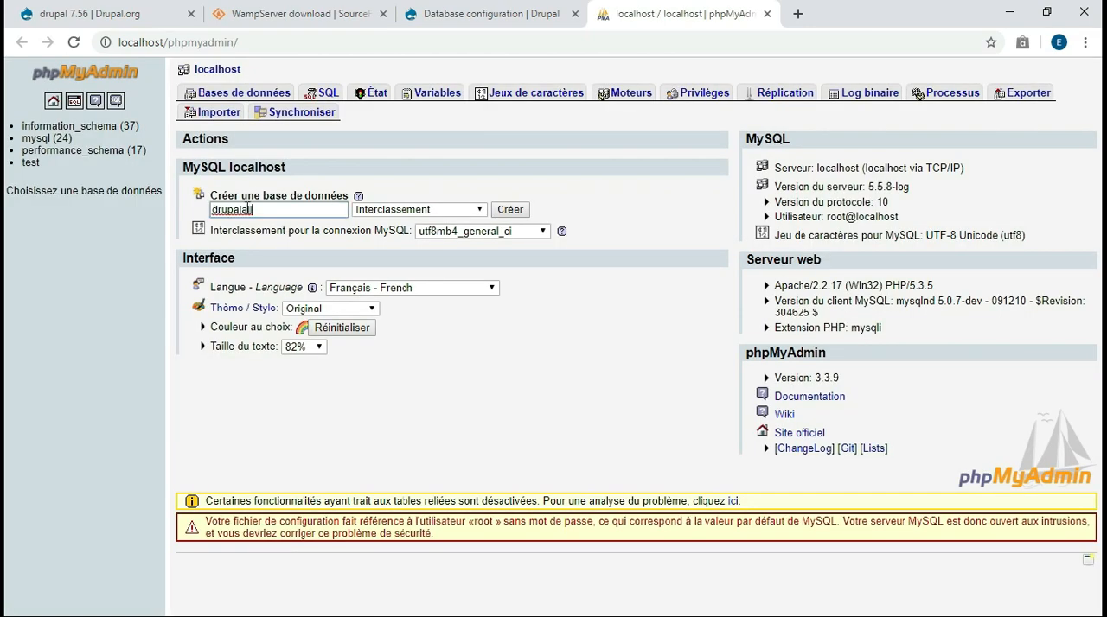
left_click(502, 213)
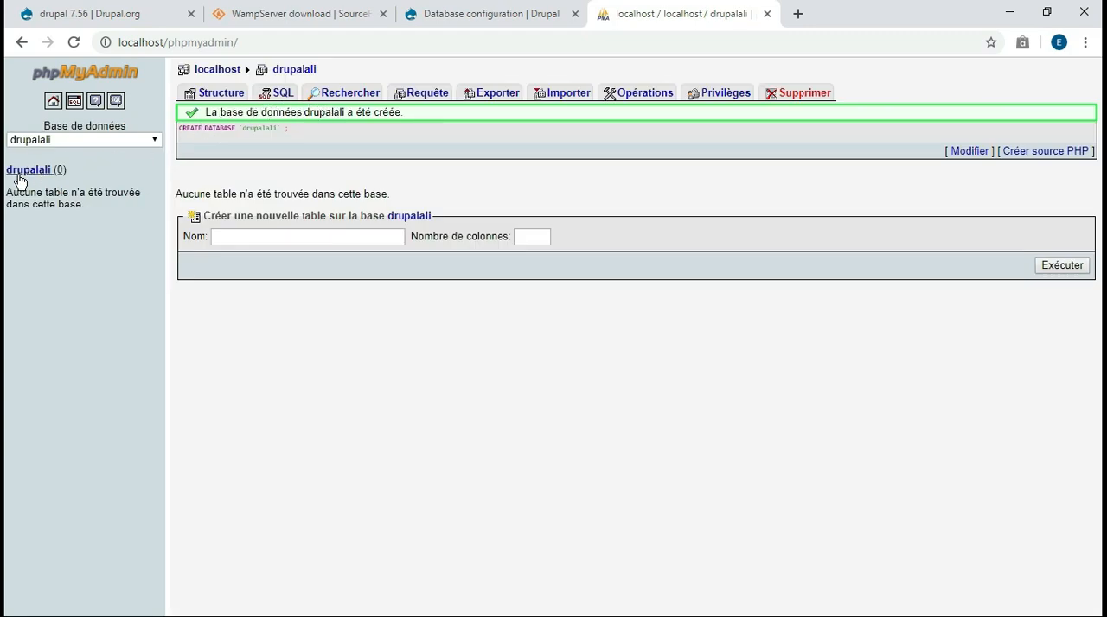
Return to the phpMyAdmin home page and examine the notice about the default MySQL user and its password
left_click(52, 103)
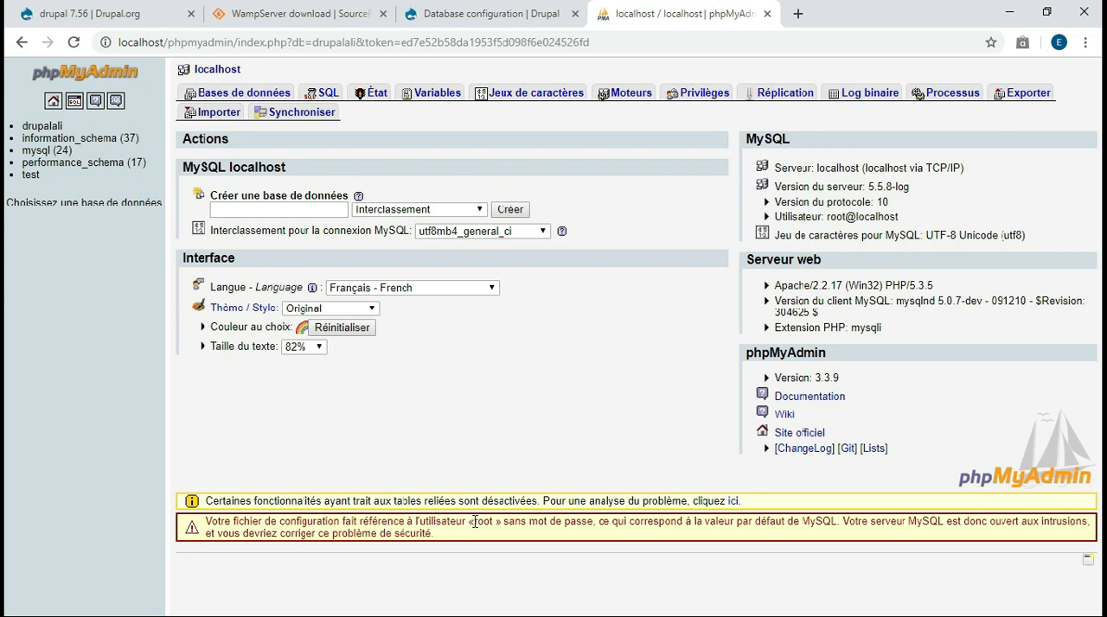
left_click_drag(473, 522, 587, 521)
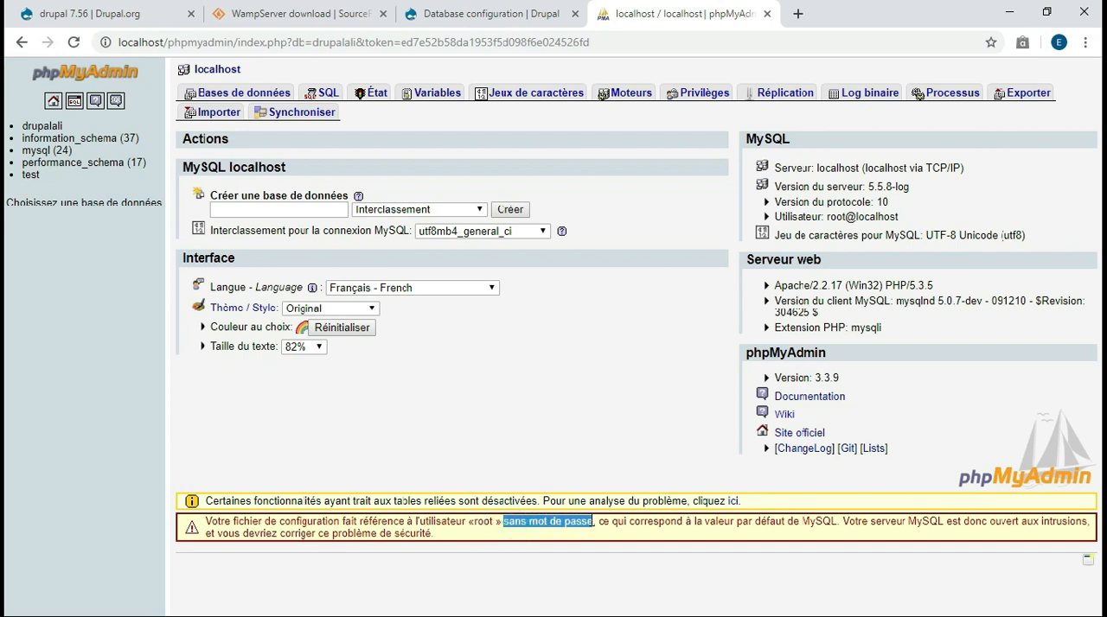
left_click(505, 461)
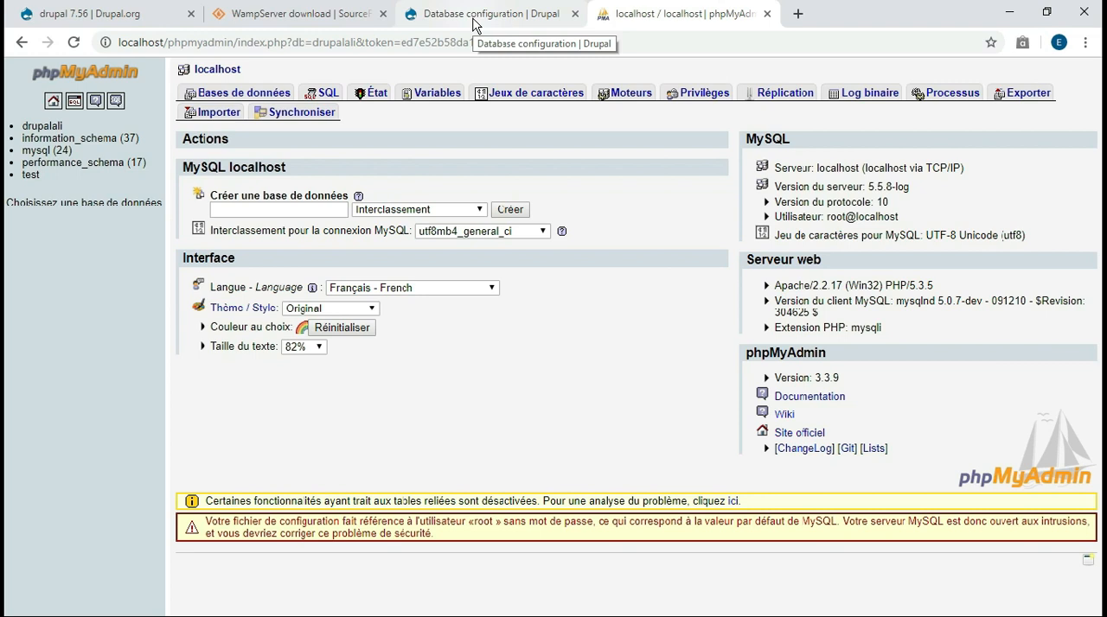
In Drupal's Database configuration, enter drupalali as database name and root as username, leave the password blank, and continue the installation
left_click(423, 17)
left_click(445, 245)
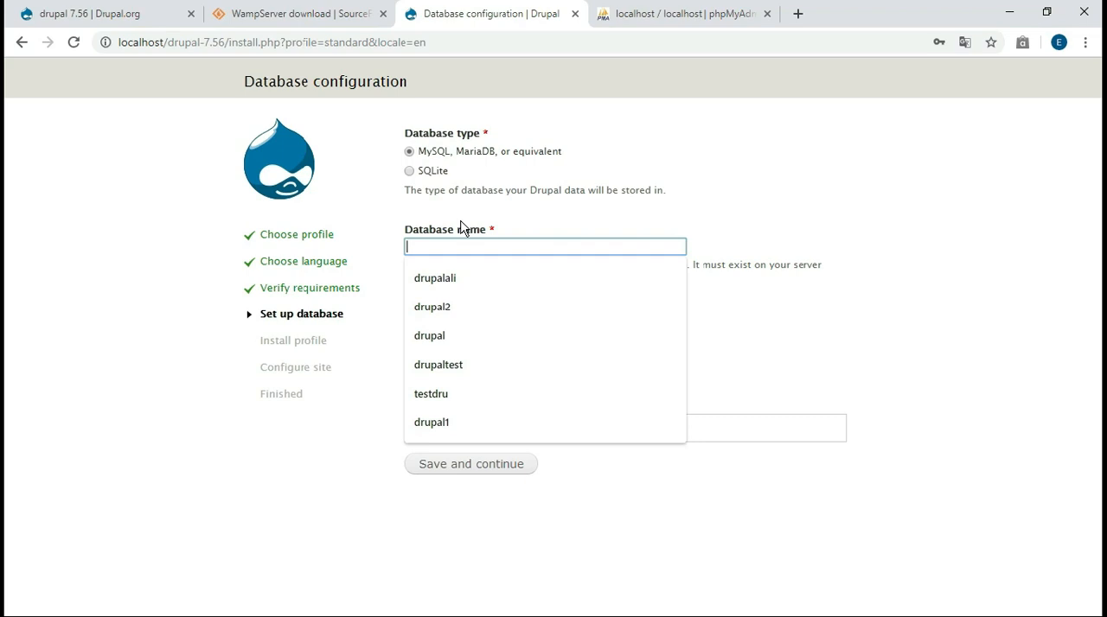
type("dr")
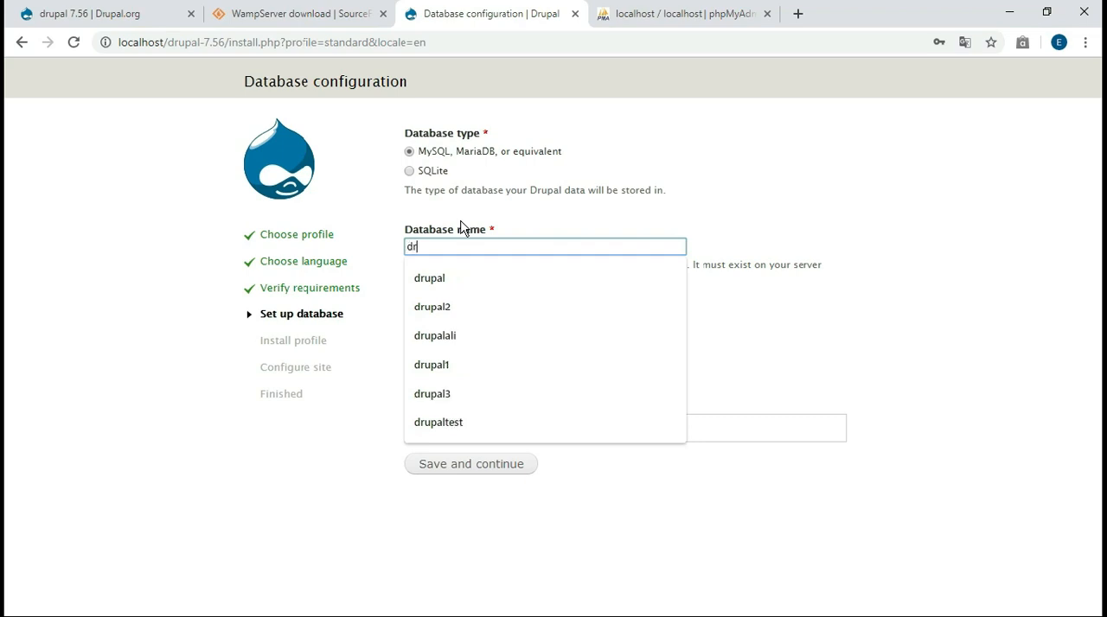
type("upalali")
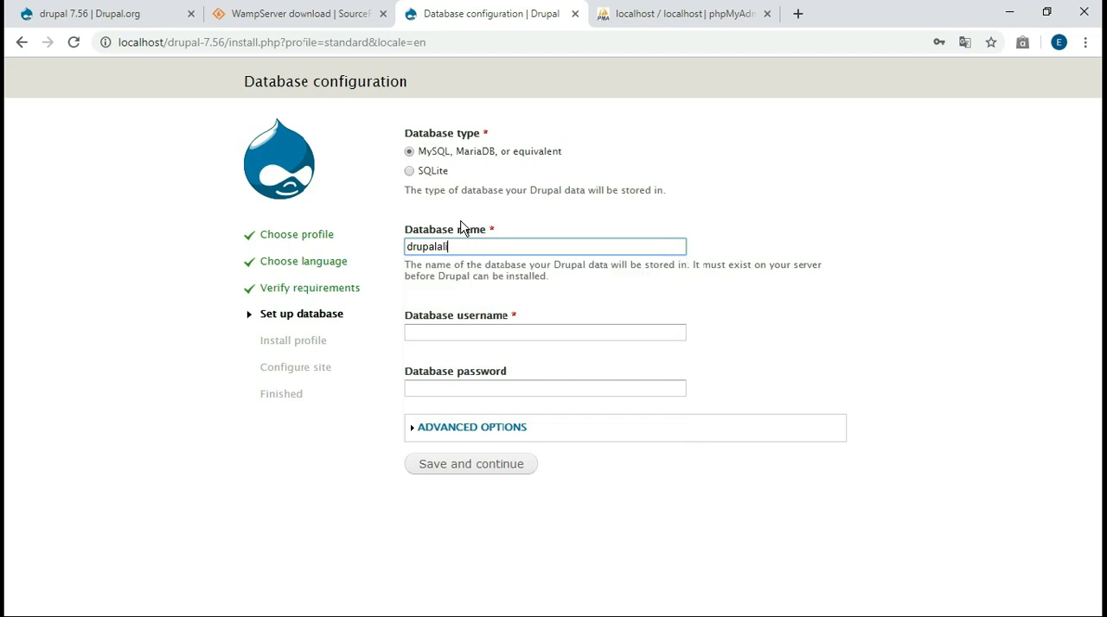
left_click(437, 333)
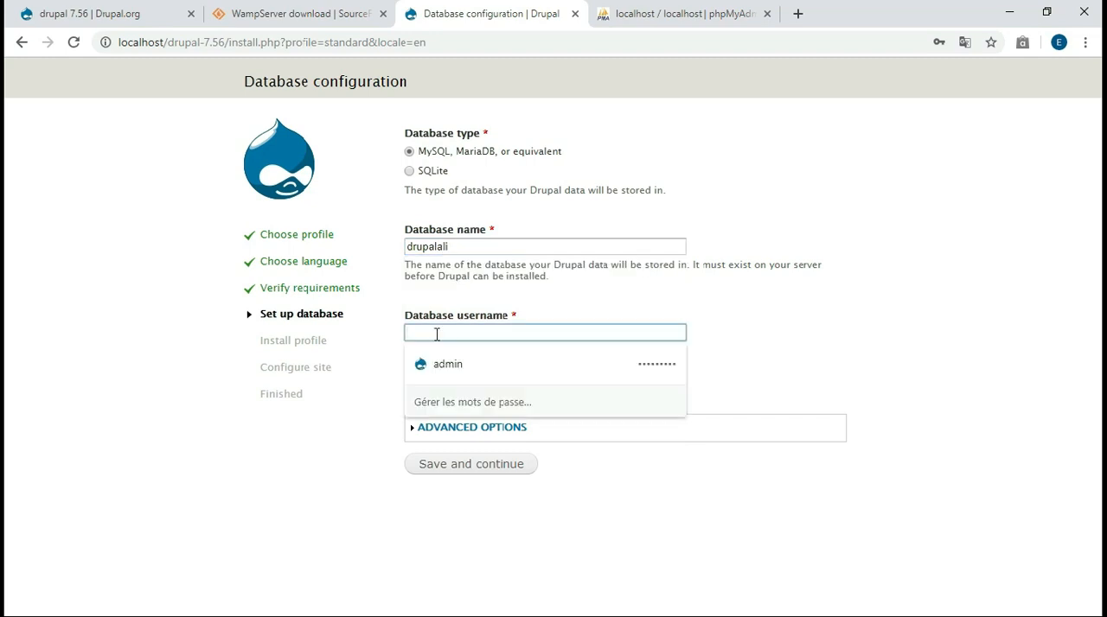
type("roo")
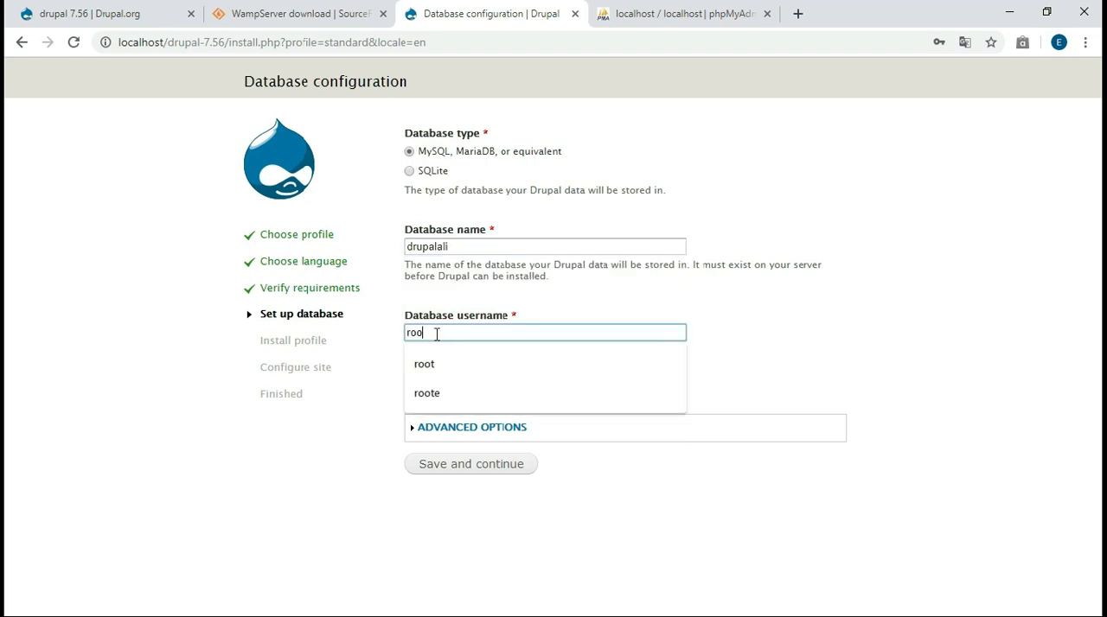
type("t")
left_click(389, 365)
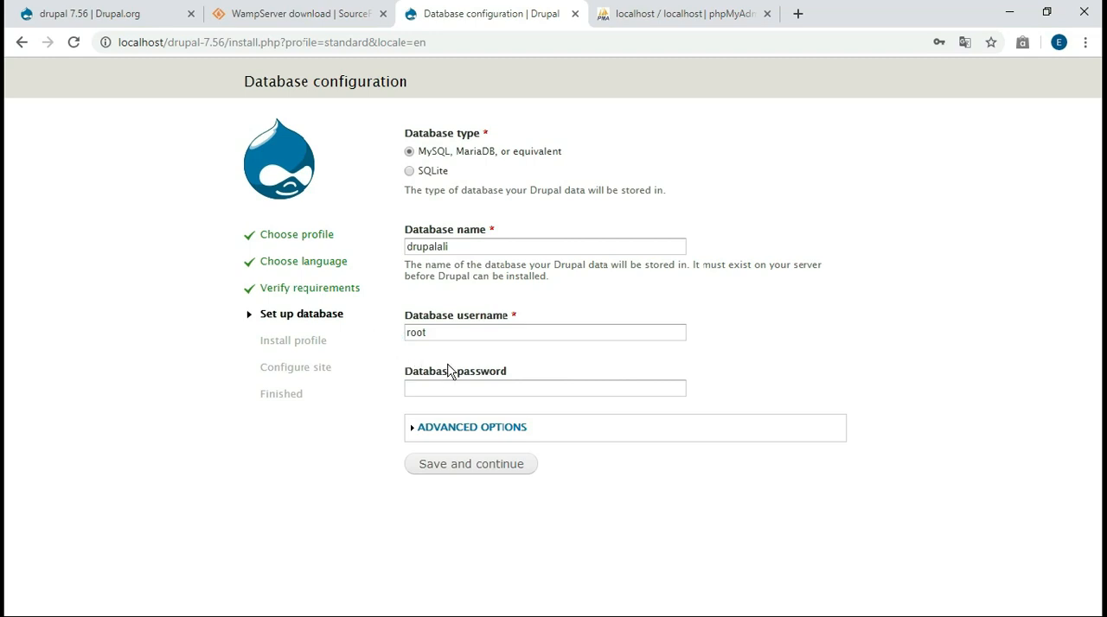
left_click(469, 466)
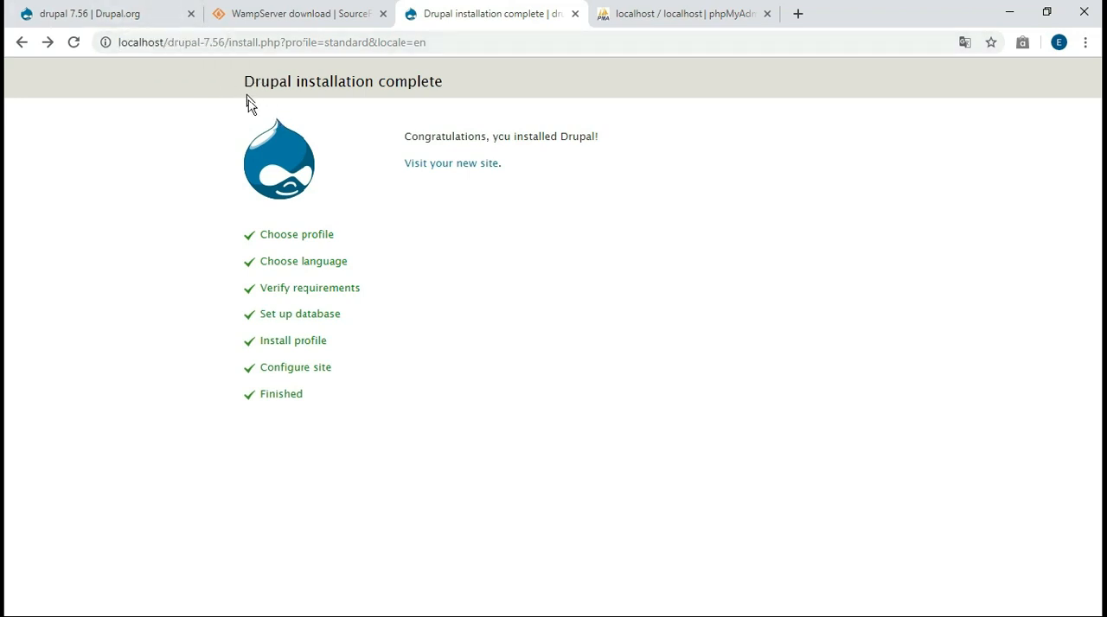
Open the newly installed Drupal site and start a Basic page titled "a propos de nous"
left_click(429, 162)
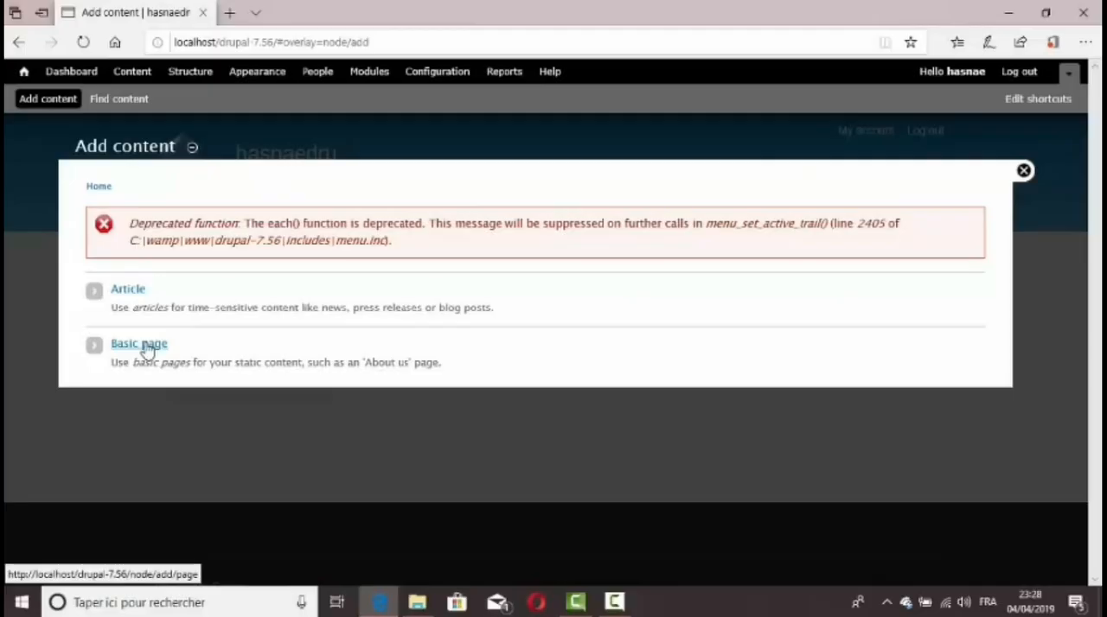
left_click(147, 348)
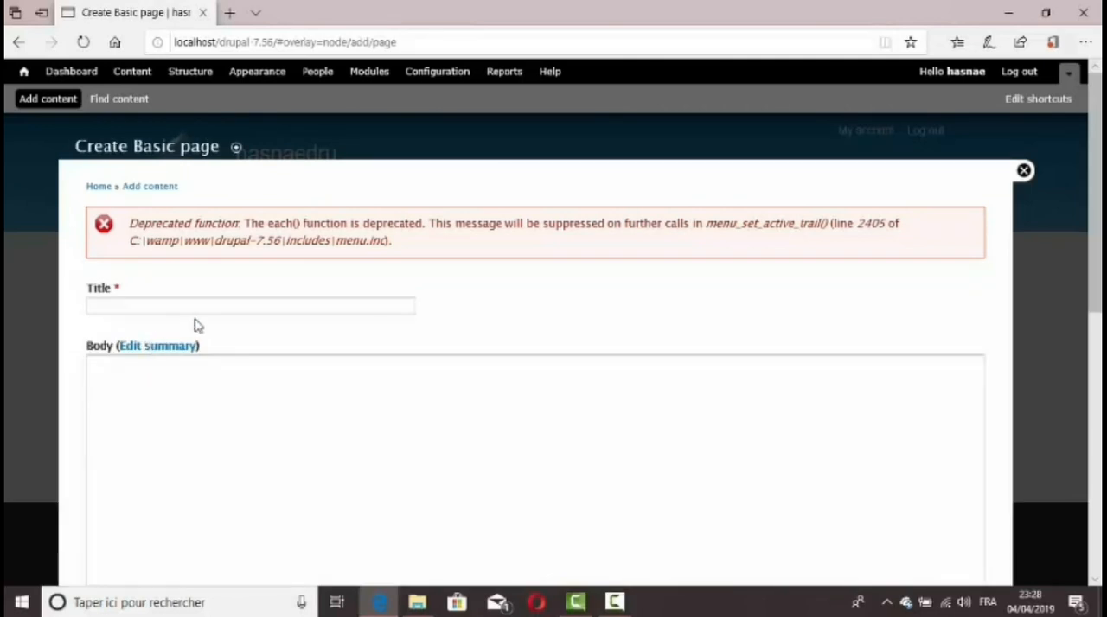
left_click(214, 309)
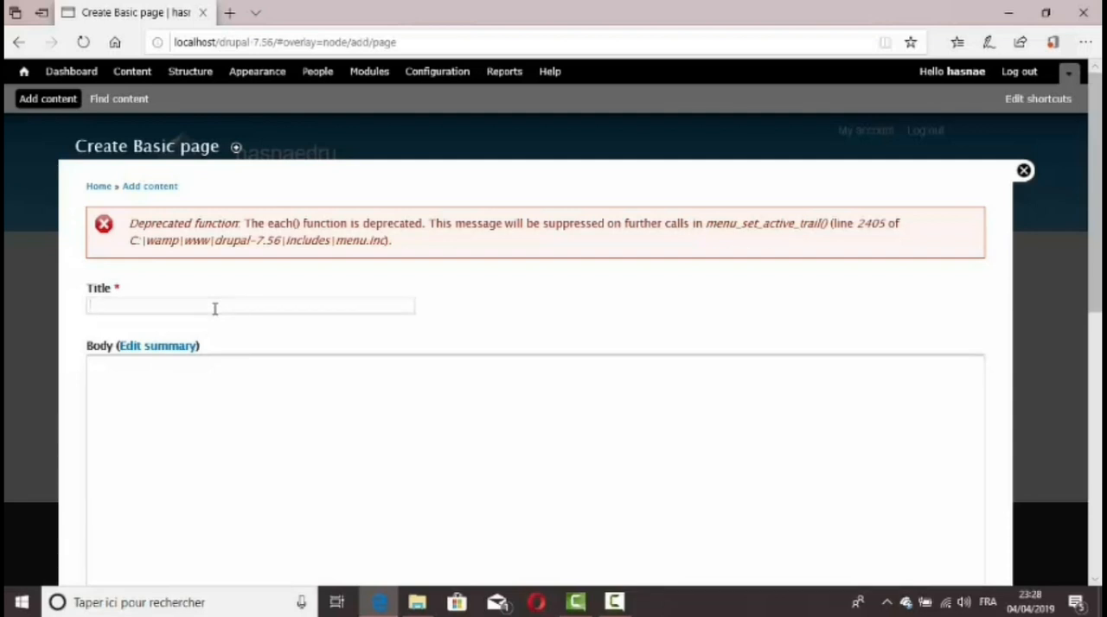
type("a  propos de nous")
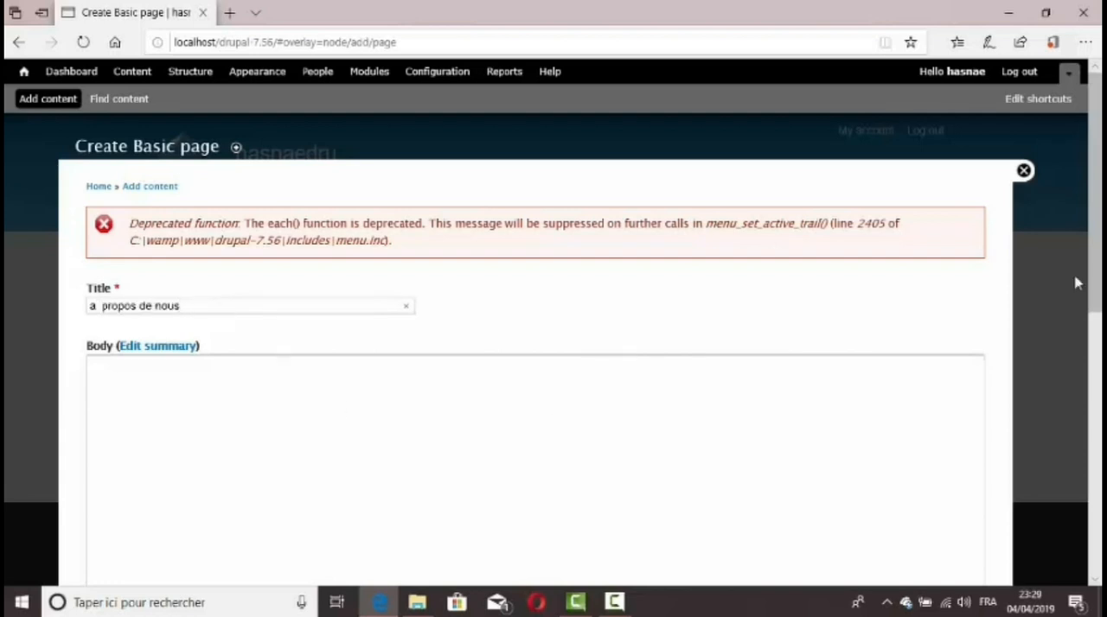
Enter "ici a propos de nous" as the page body and set its text format to Plain text
left_click_drag(1094, 284, 1094, 381)
left_click(817, 299)
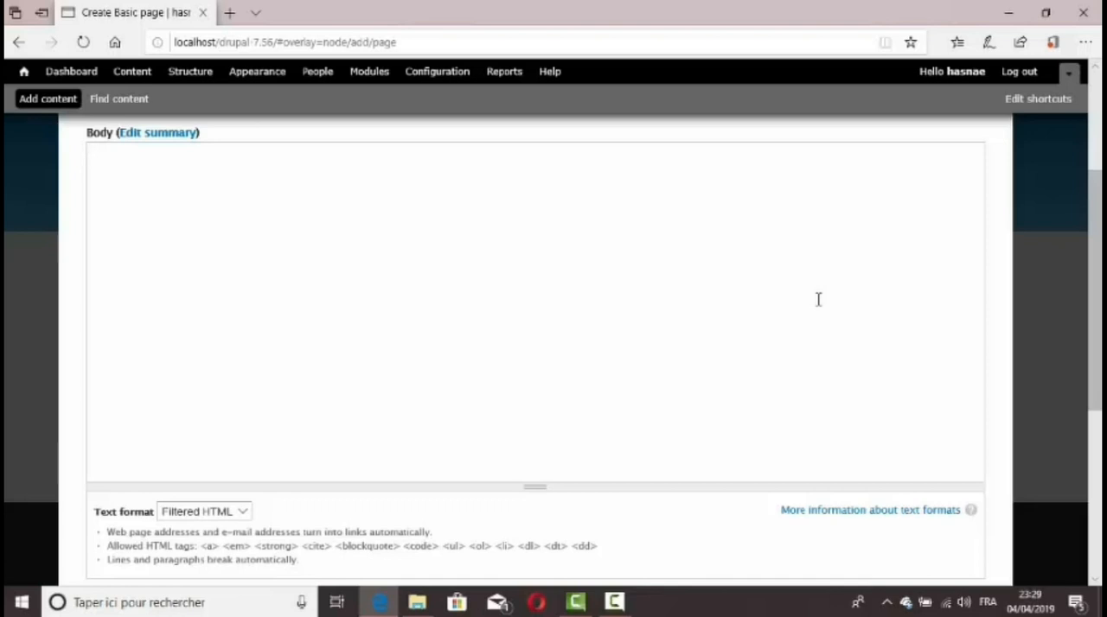
type("ic")
scroll(818, 299, "down", 4)
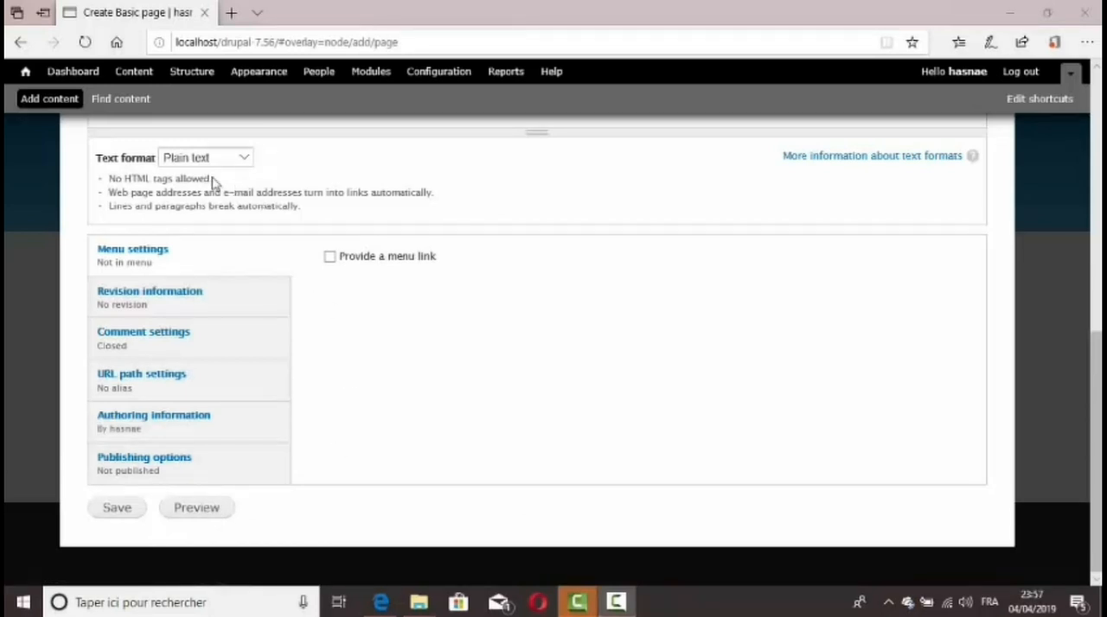
left_click(245, 157)
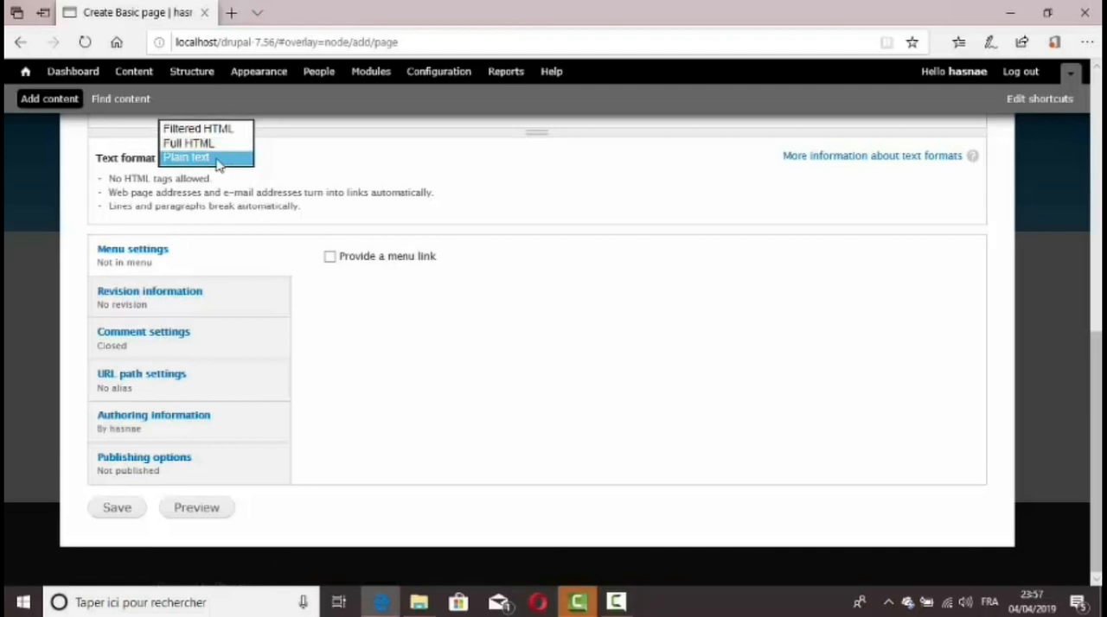
left_click(216, 161)
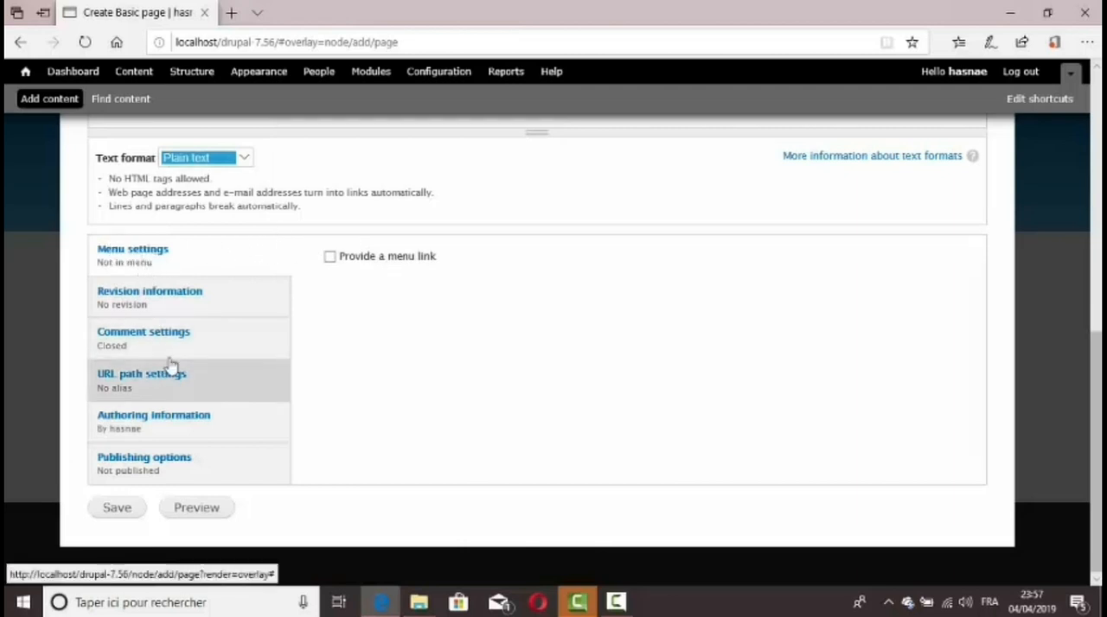
Provide a menu link for the page with <Main menu> as parent item and a weight of 2
left_click(137, 256)
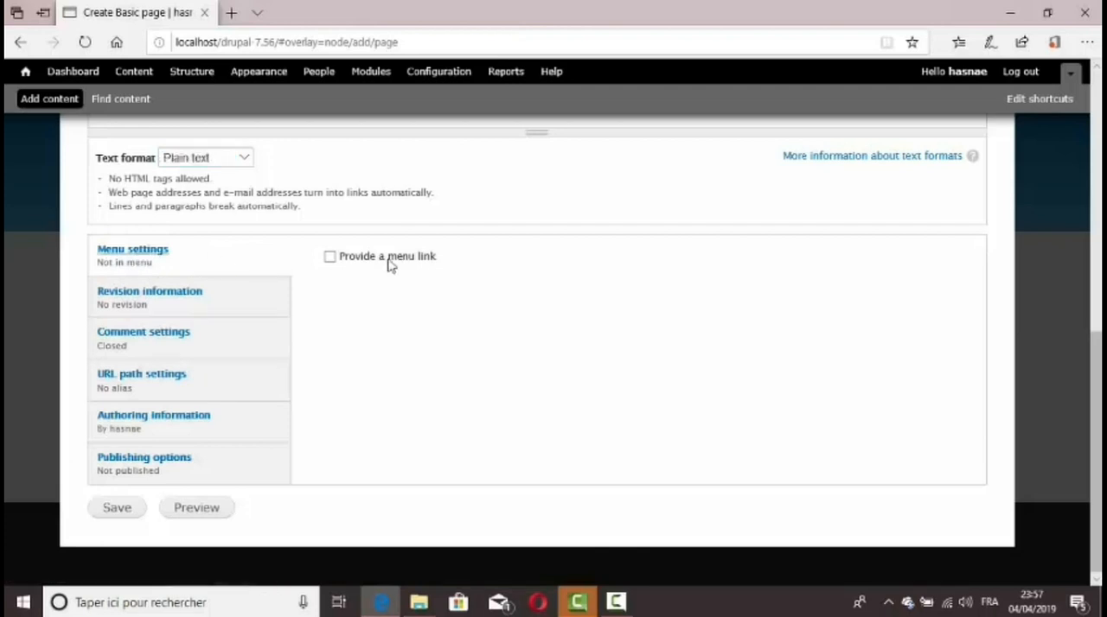
left_click(331, 258)
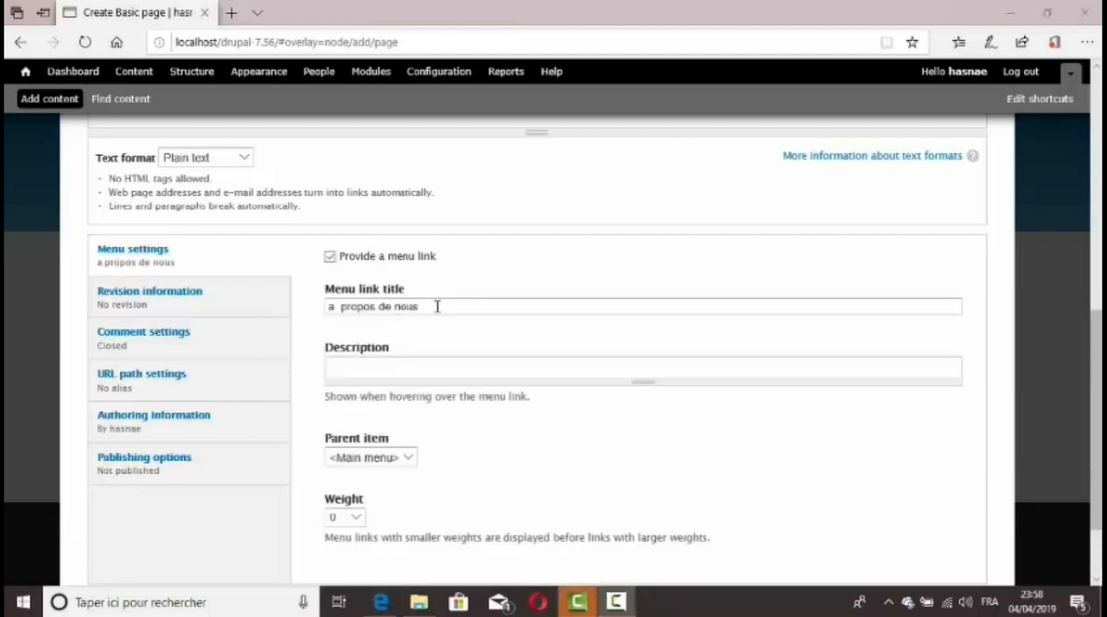
left_click(436, 306)
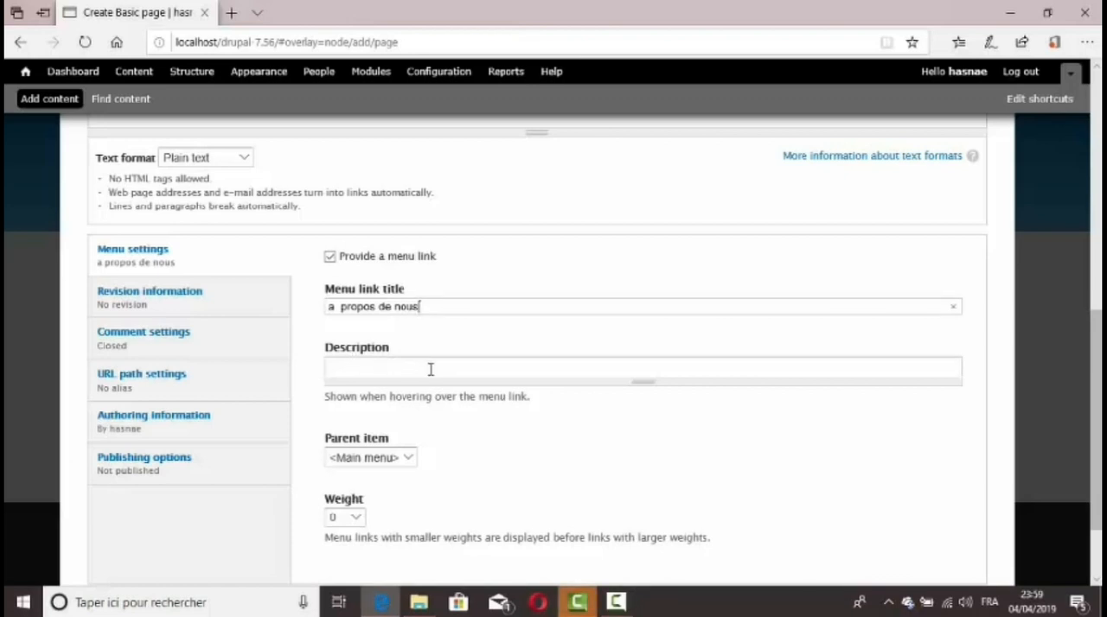
left_click(408, 463)
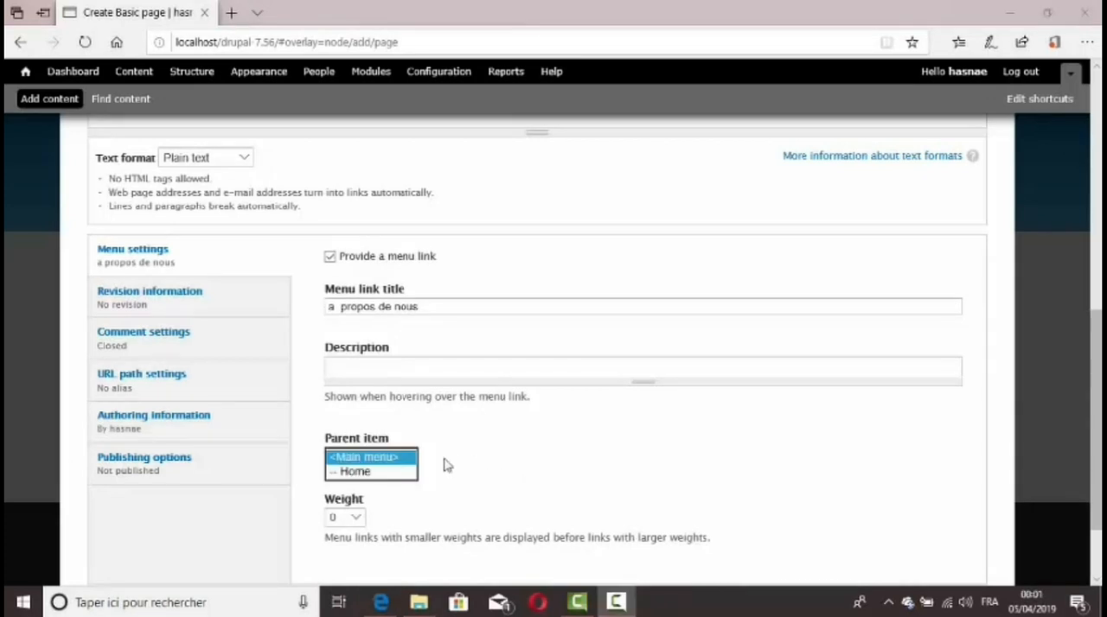
left_click(388, 459)
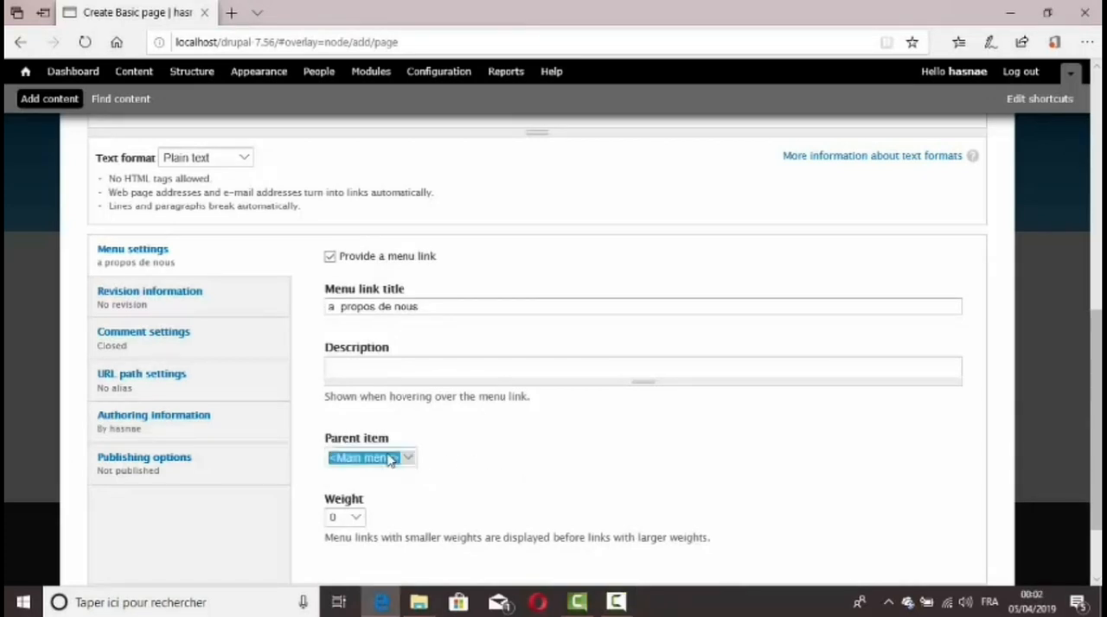
left_click(356, 518)
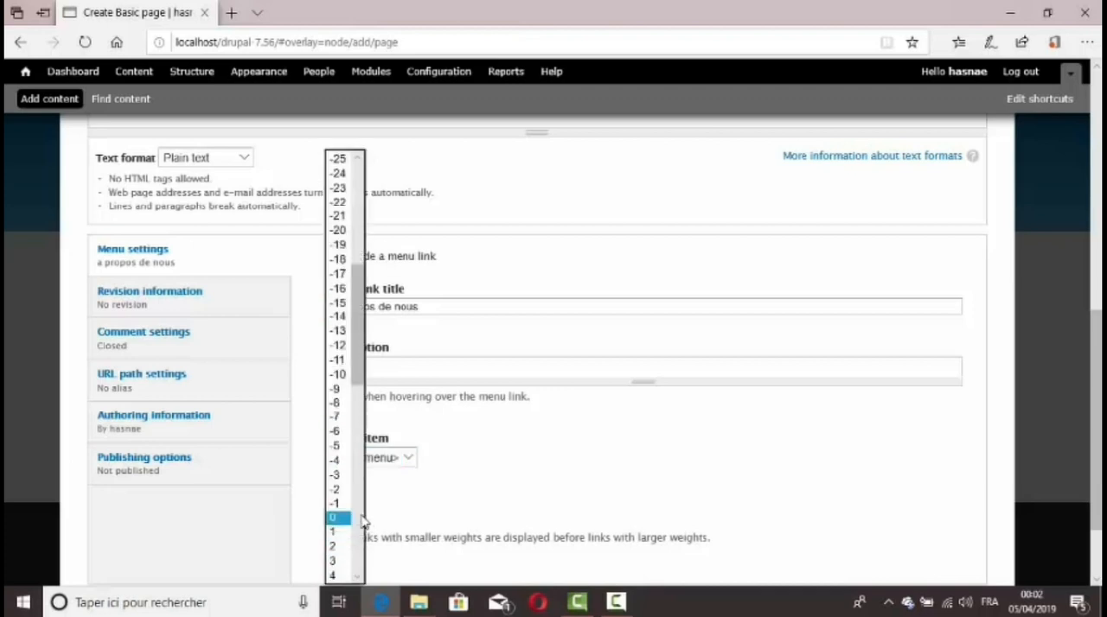
scroll(354, 484, "down", 8)
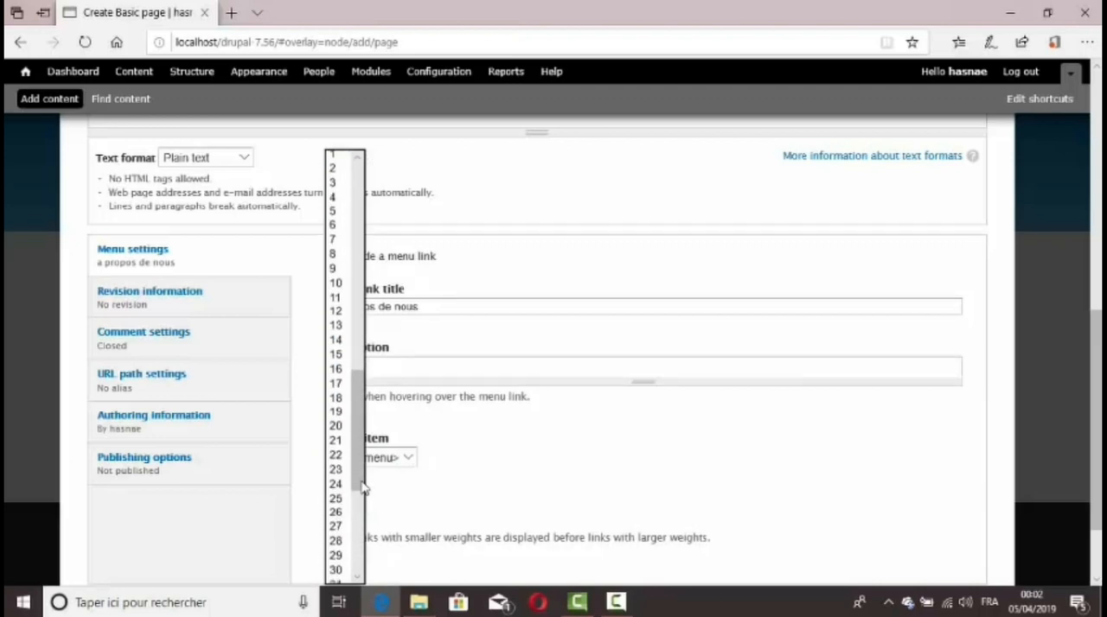
left_click(333, 173)
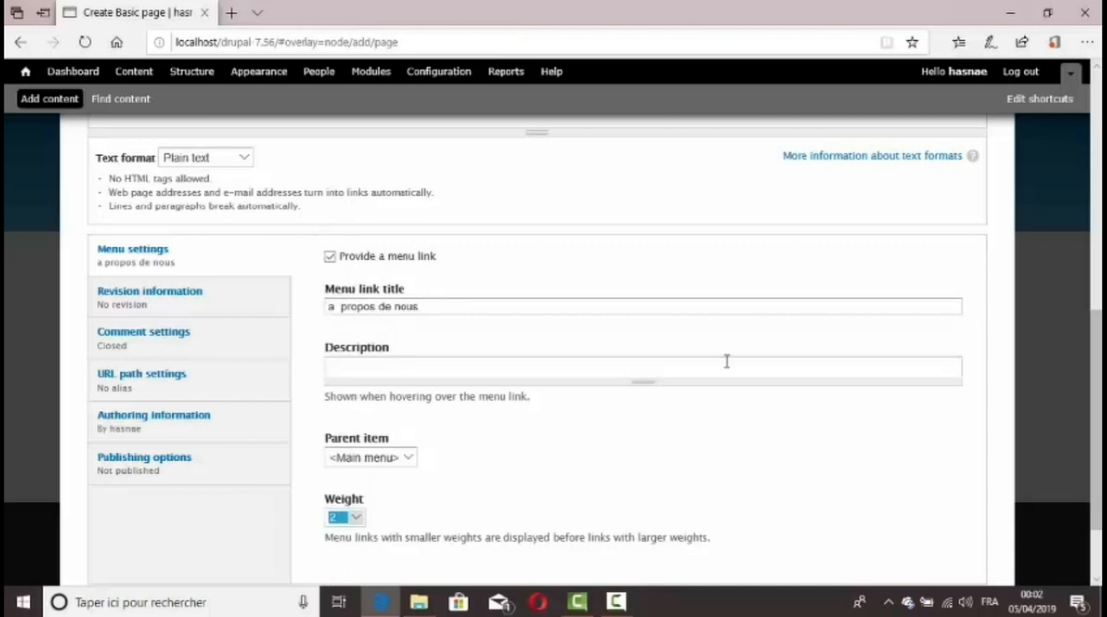
Enable Create new revision for the page and set its comments to Open
left_click(193, 309)
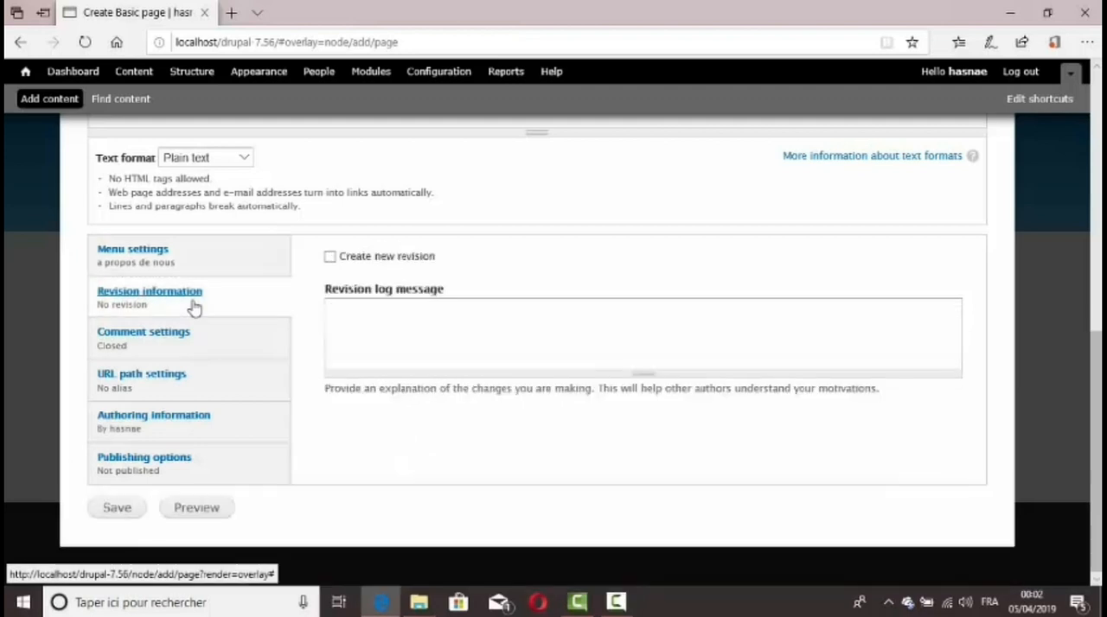
left_click(352, 259)
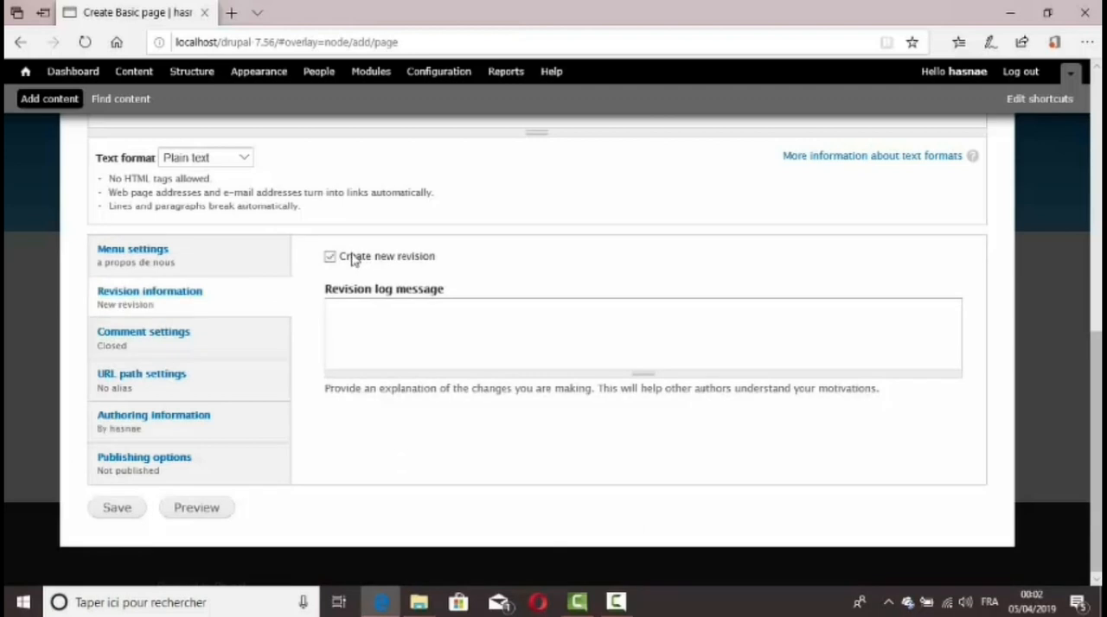
left_click(204, 335)
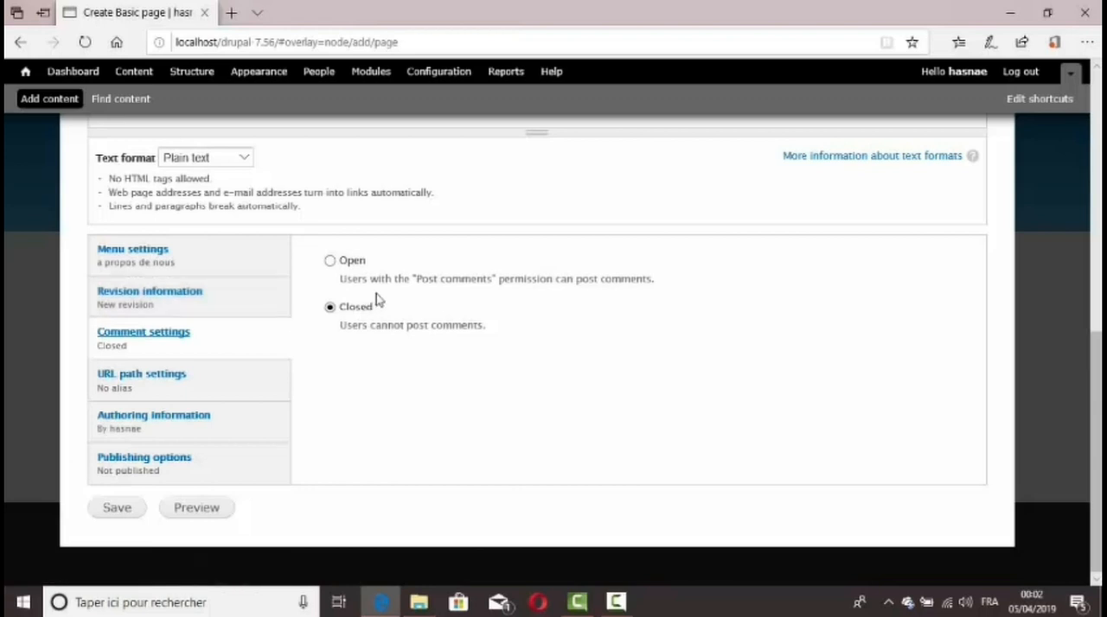
left_click(330, 262)
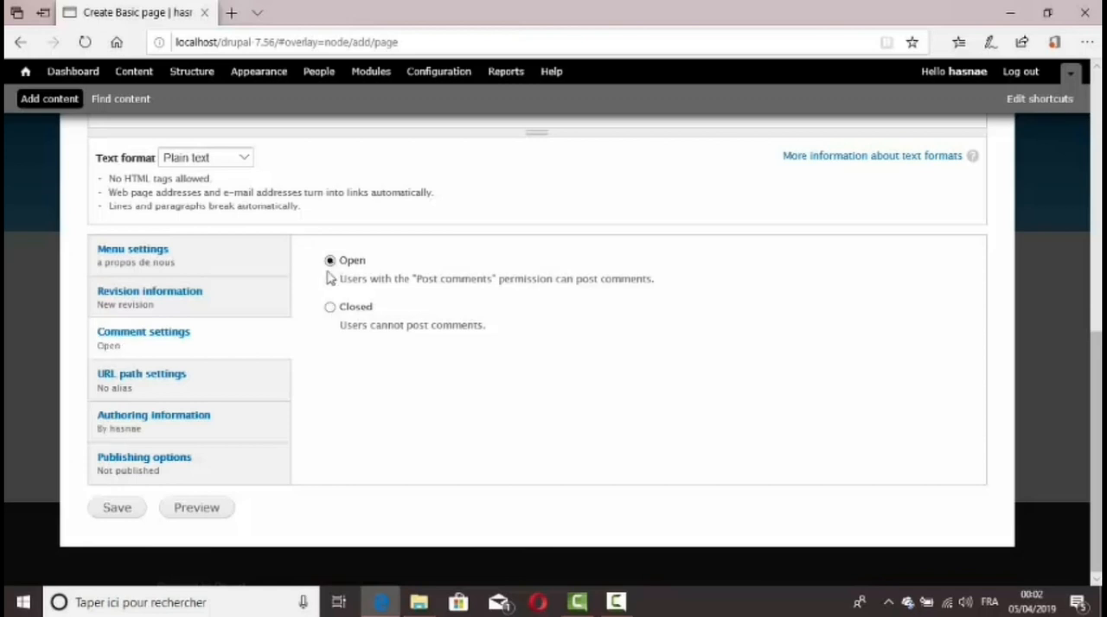
Set the page's Authored on date to 04/04/2019 and enable the Published option
left_click(214, 378)
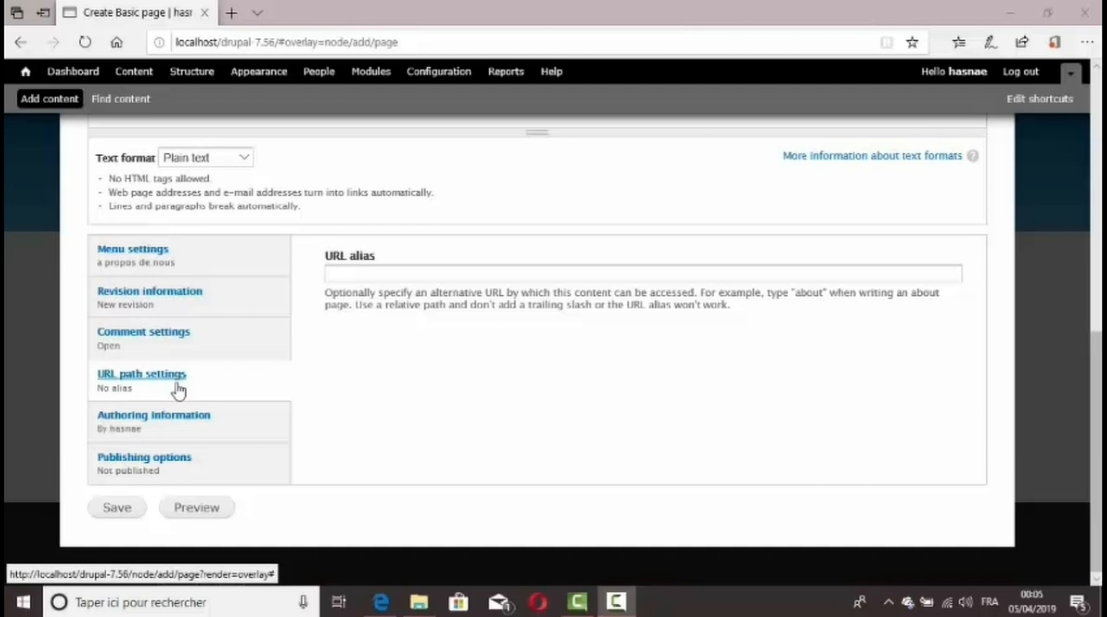
left_click(181, 422)
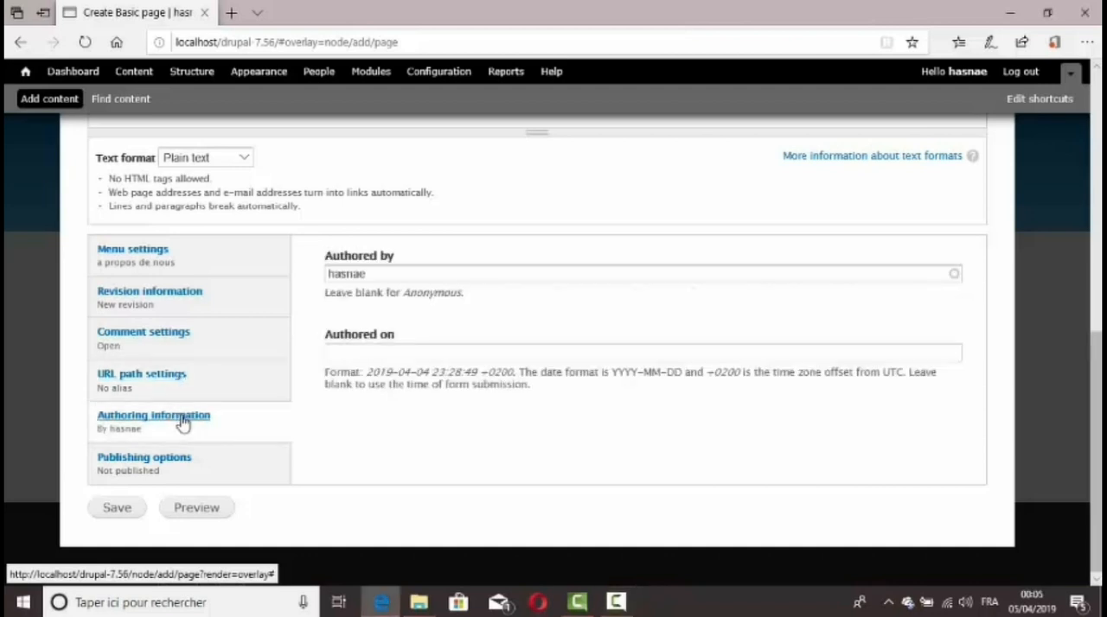
left_click(448, 275)
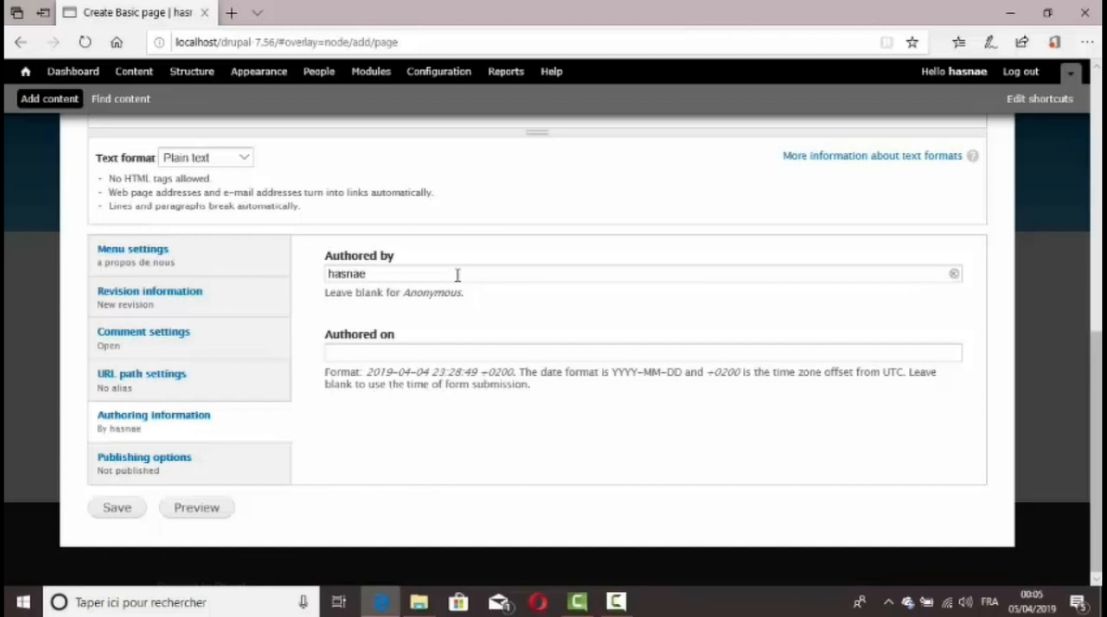
left_click(440, 358)
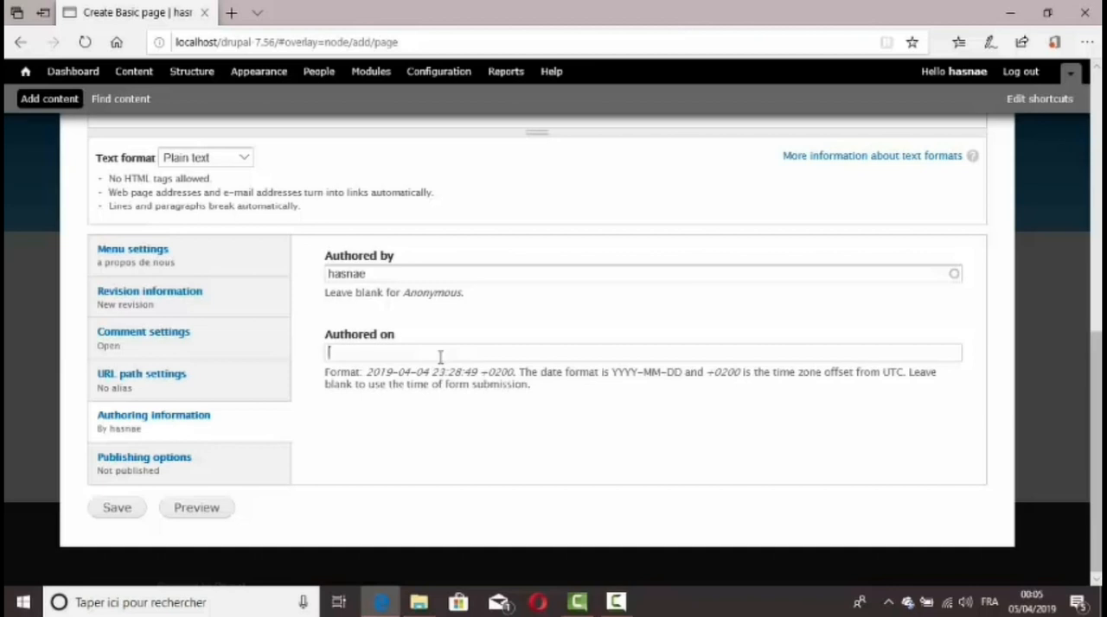
type("04/04/2019")
left_click(176, 465)
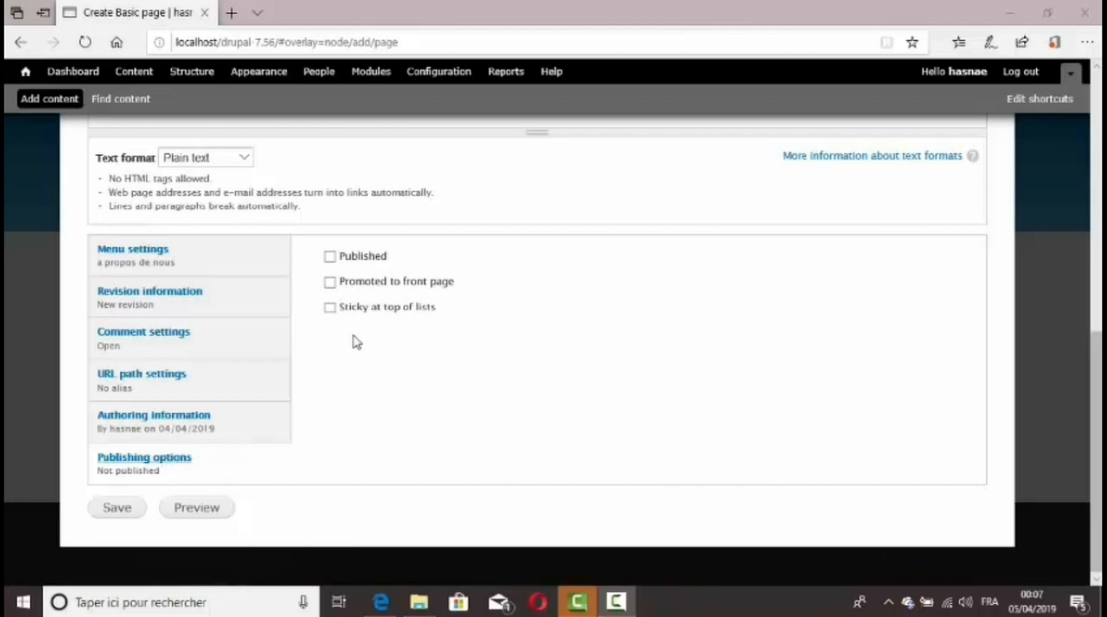
left_click(346, 259)
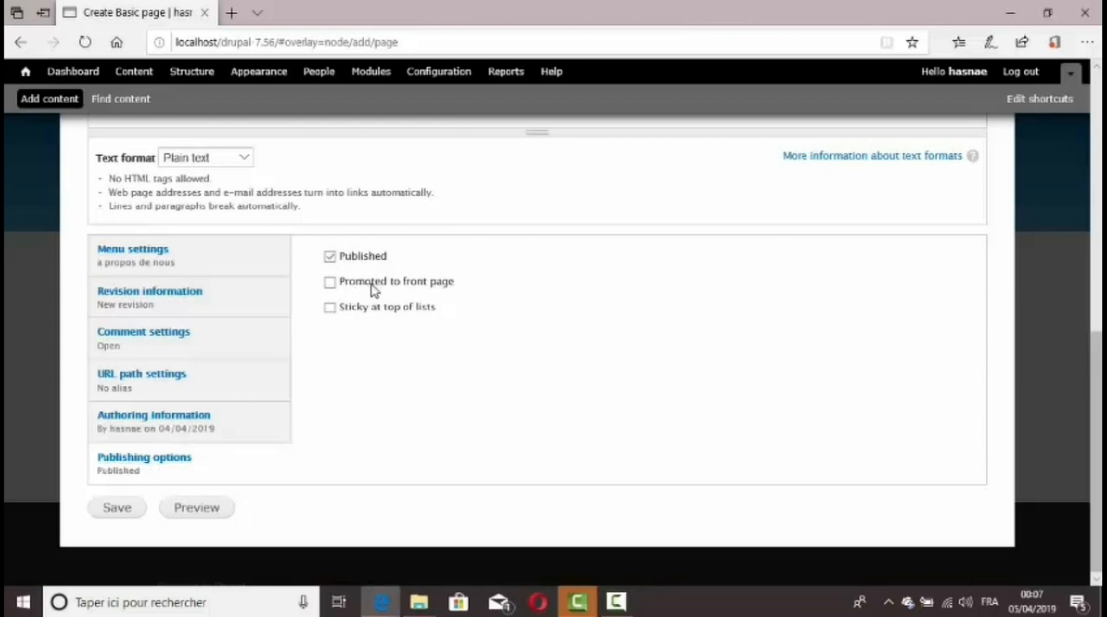
left_click(361, 289)
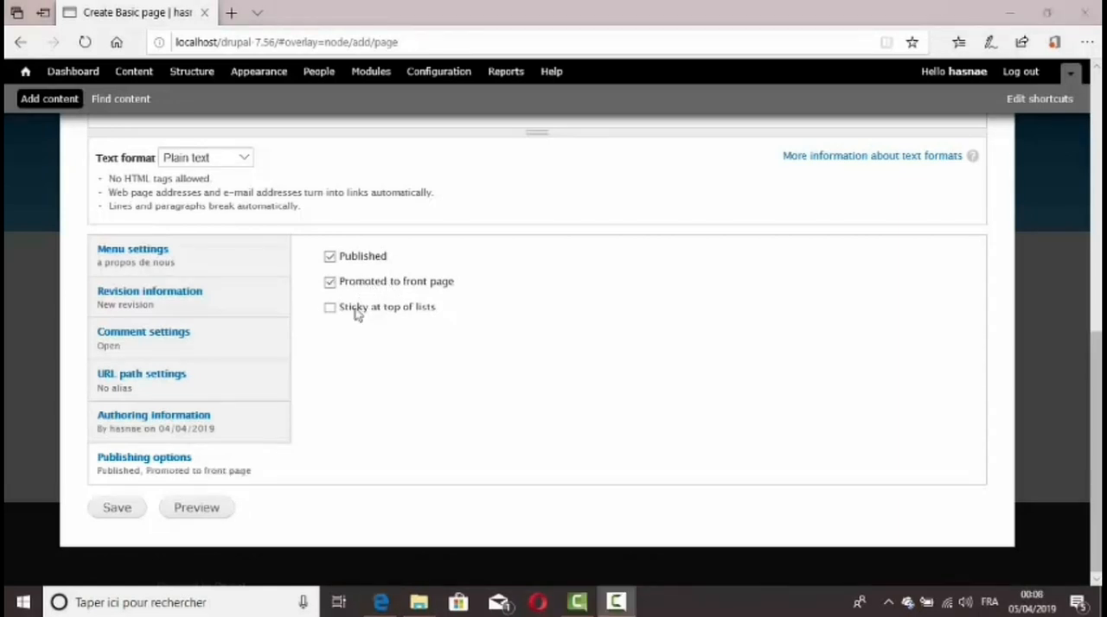
left_click(357, 313)
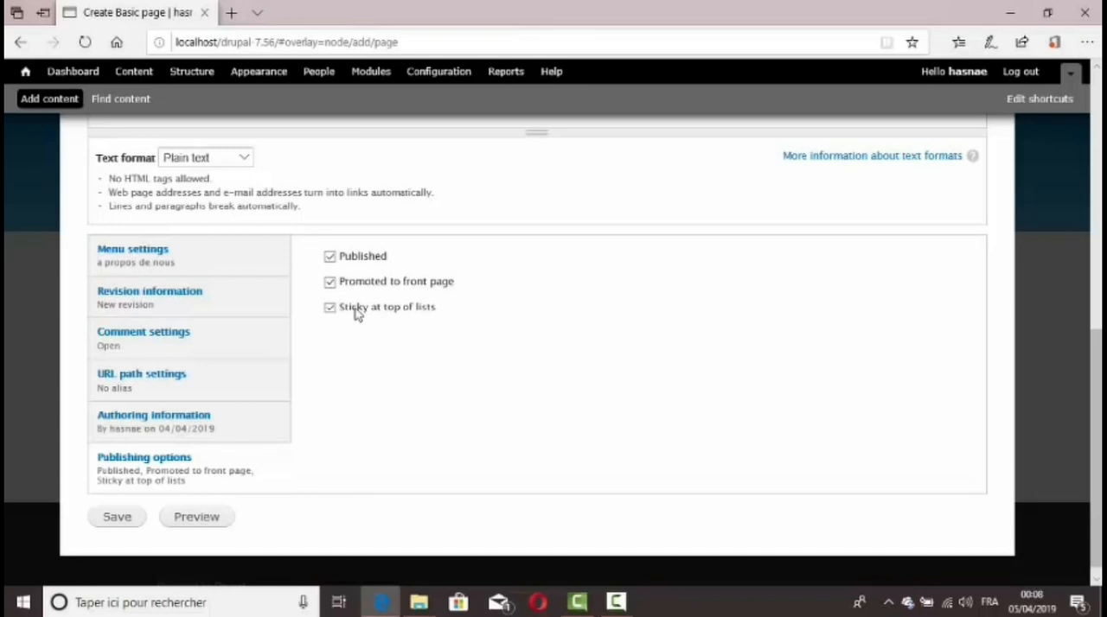
left_click(354, 313)
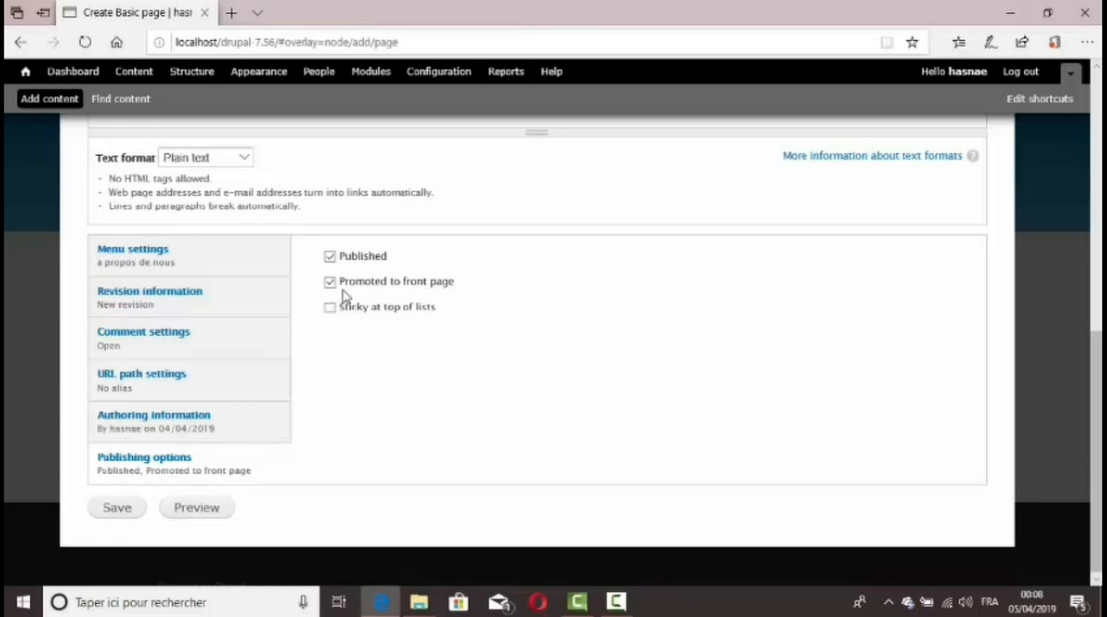
left_click(345, 289)
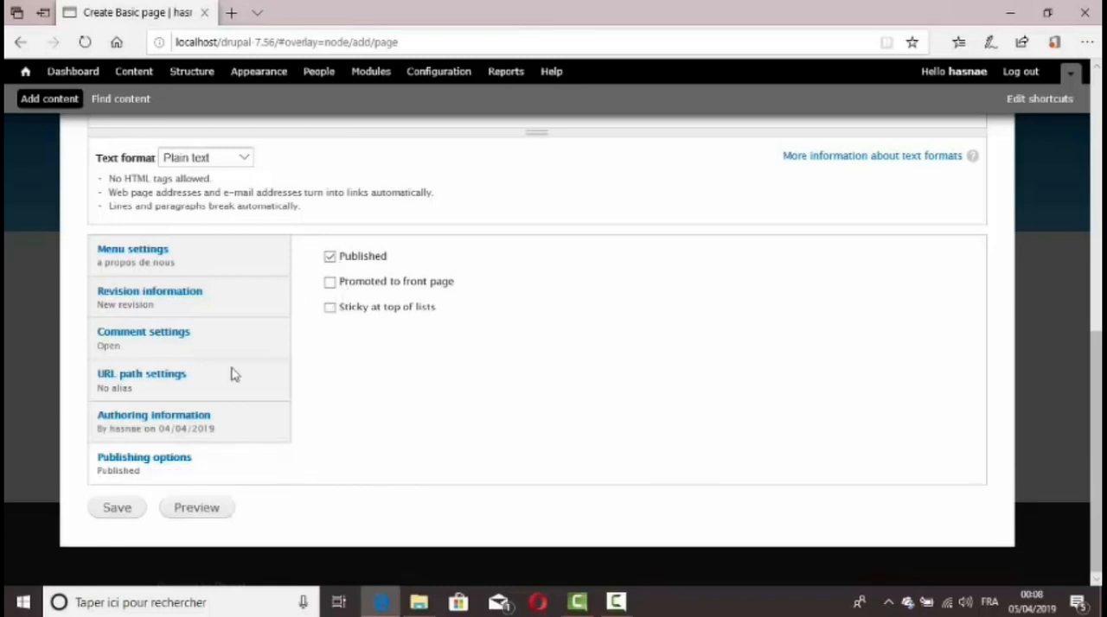
Save the "a propos de nous" basic page and look over the resulting page
left_click(120, 508)
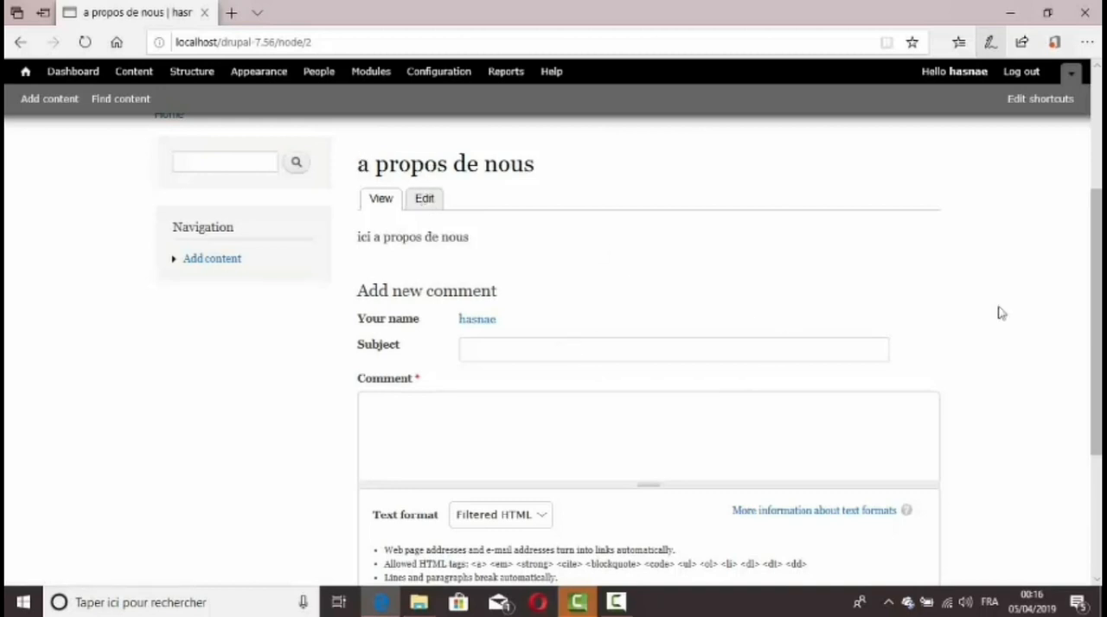
scroll(1079, 325, "down", 2)
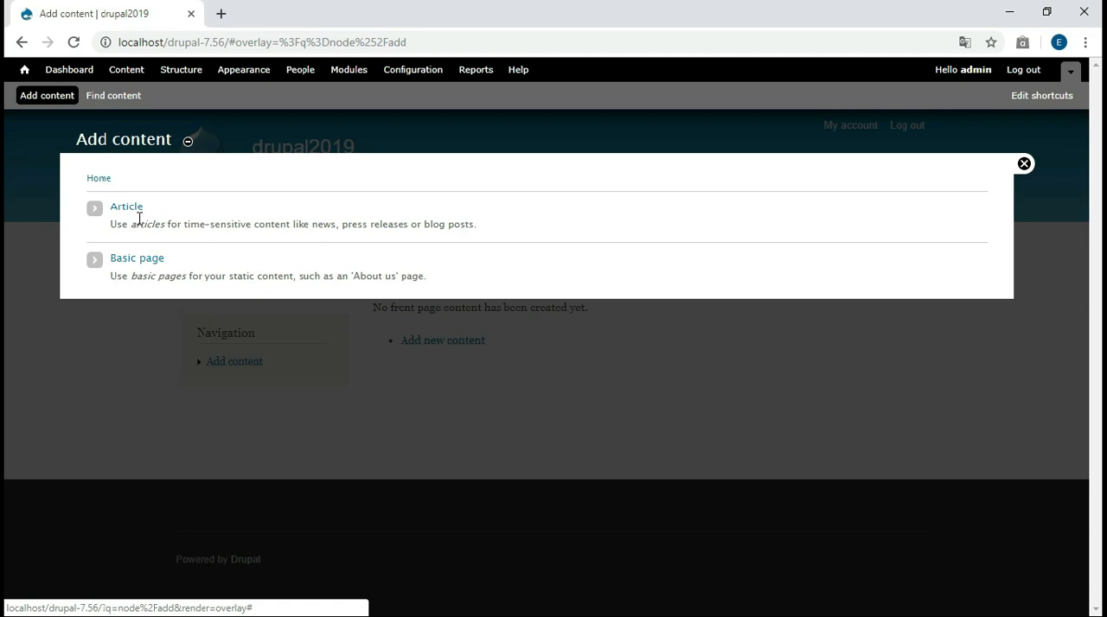
Open the article creation form and review its fields, including the available text formats and the image upload
left_click(136, 209)
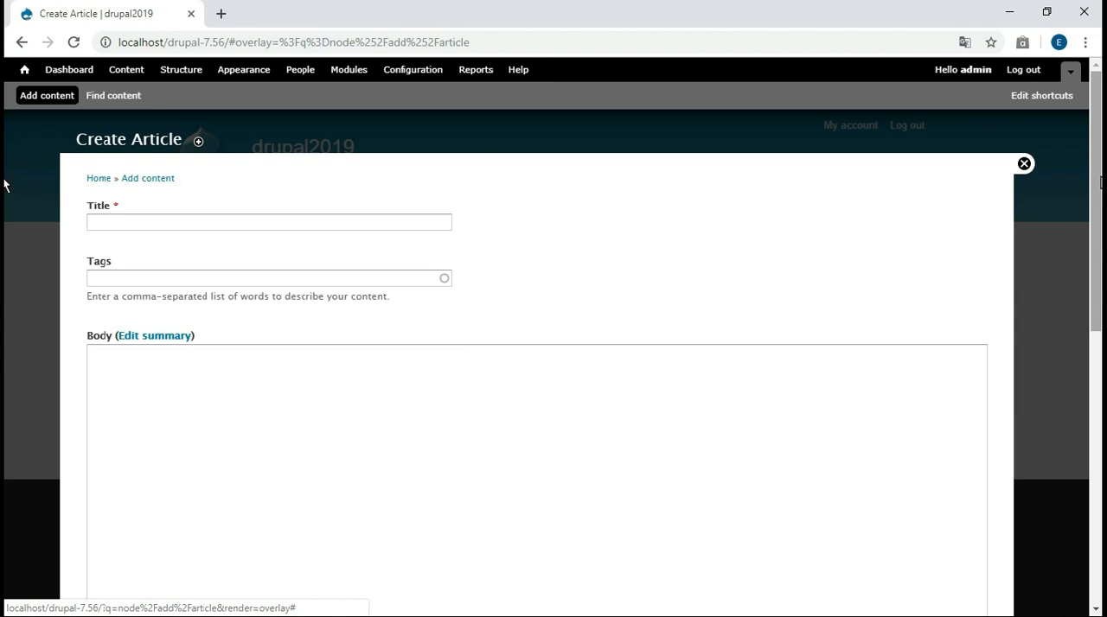
scroll(235, 450, "down", 3)
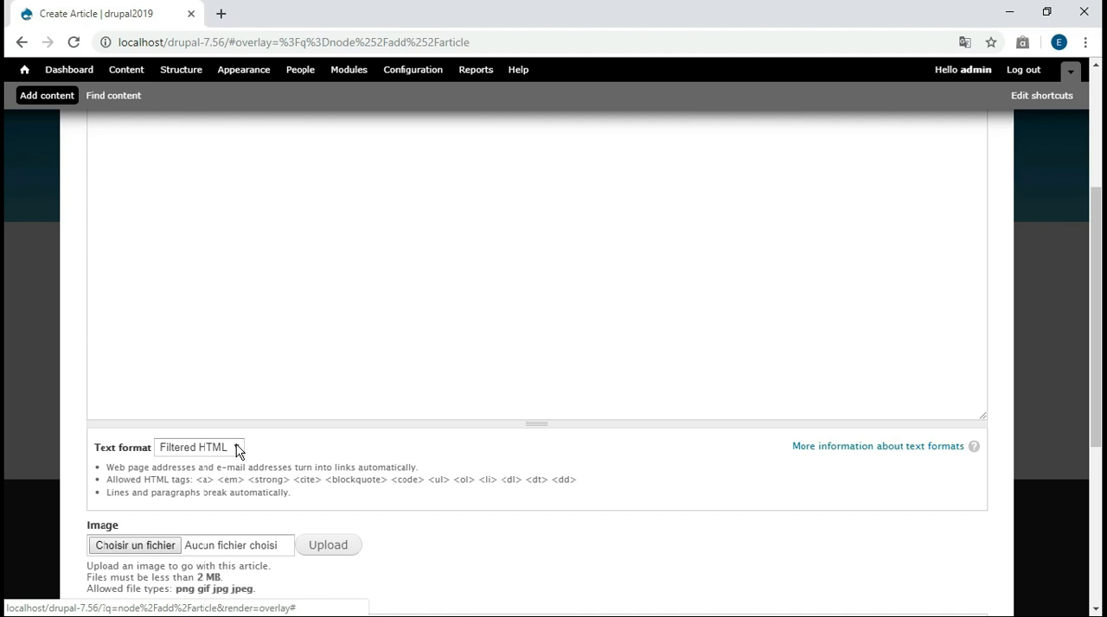
left_click(236, 444)
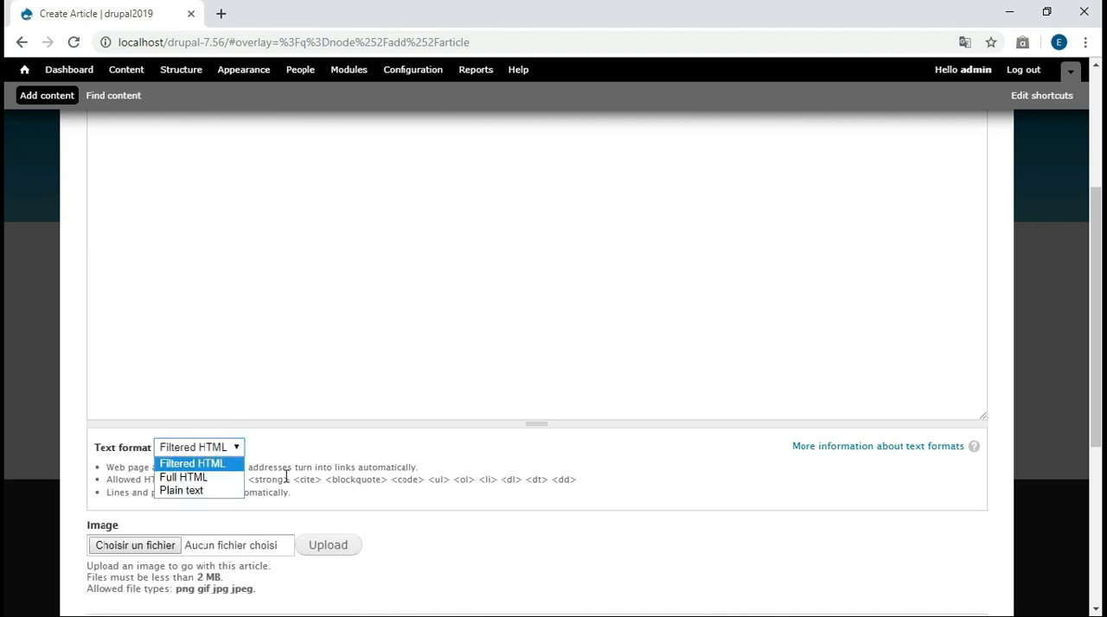
left_click(322, 513)
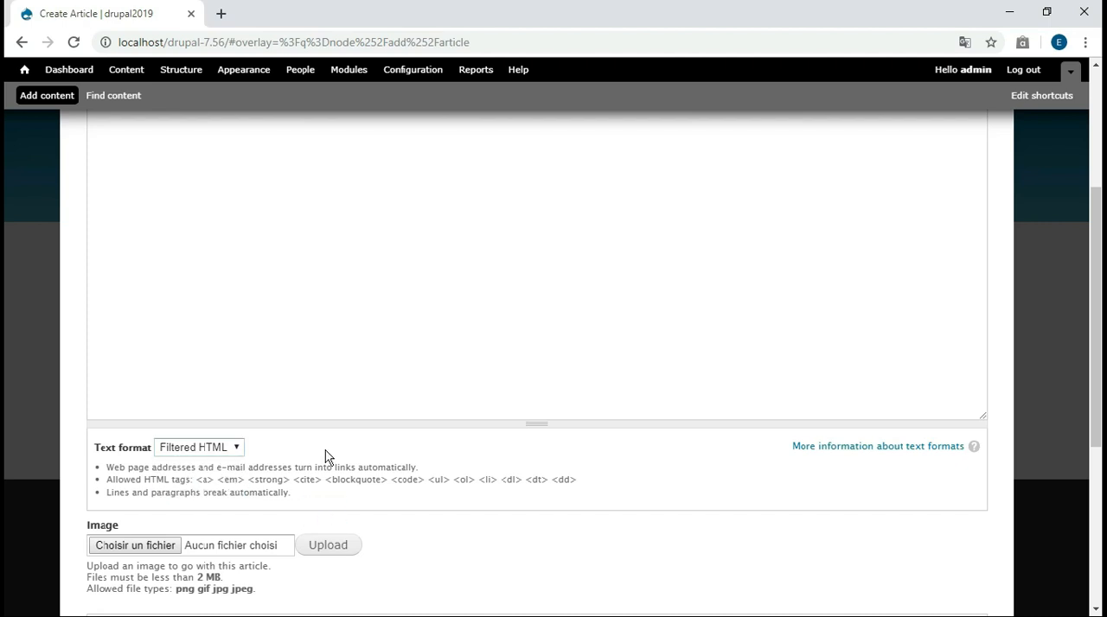
left_click_drag(1096, 372, 1096, 257)
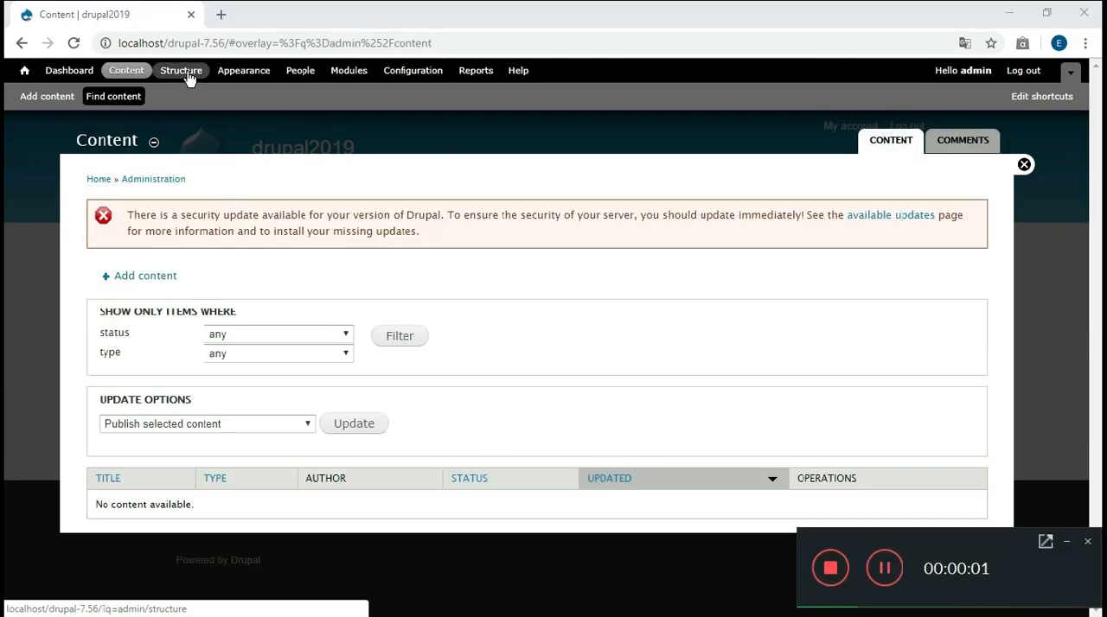
Review the site's Structure administration, covering menus, blocks, content types and taxonomy
left_click(189, 76)
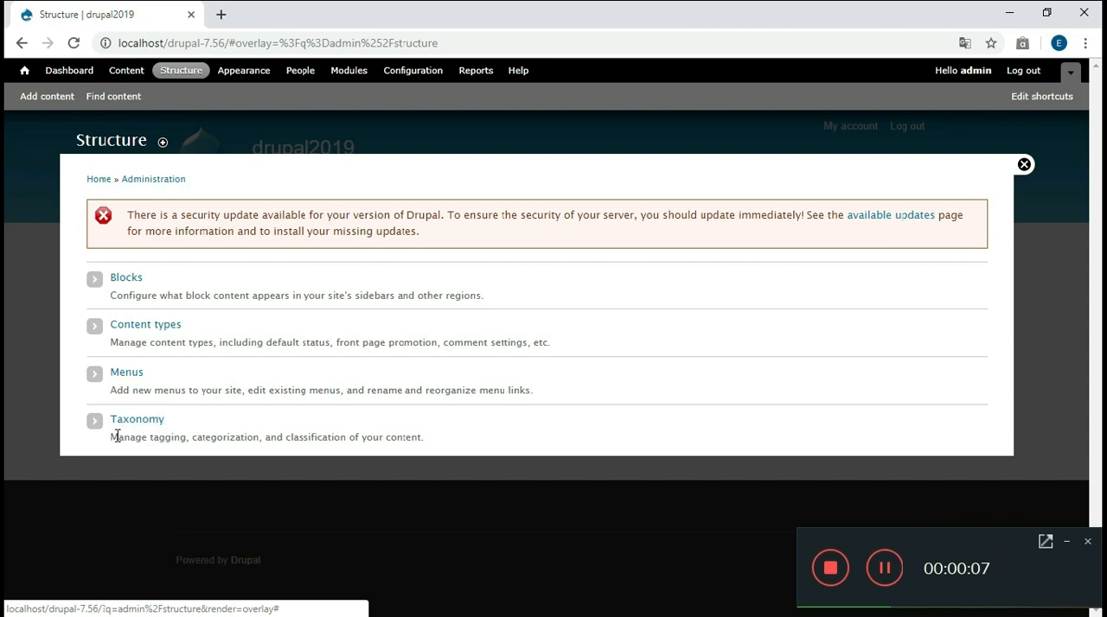
left_click(127, 375)
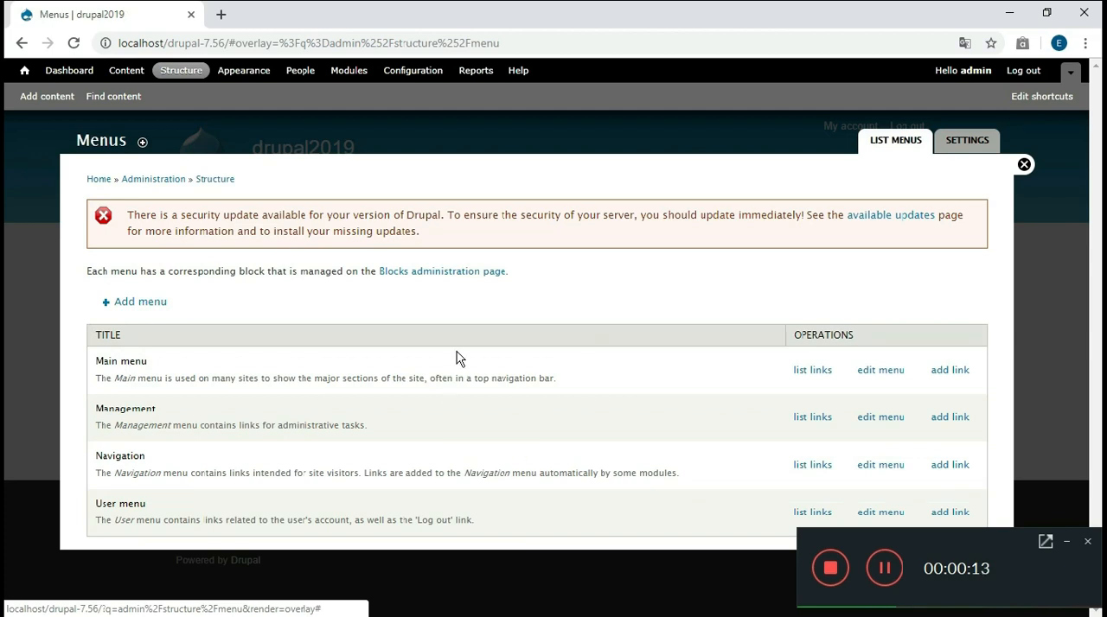
left_click(22, 45)
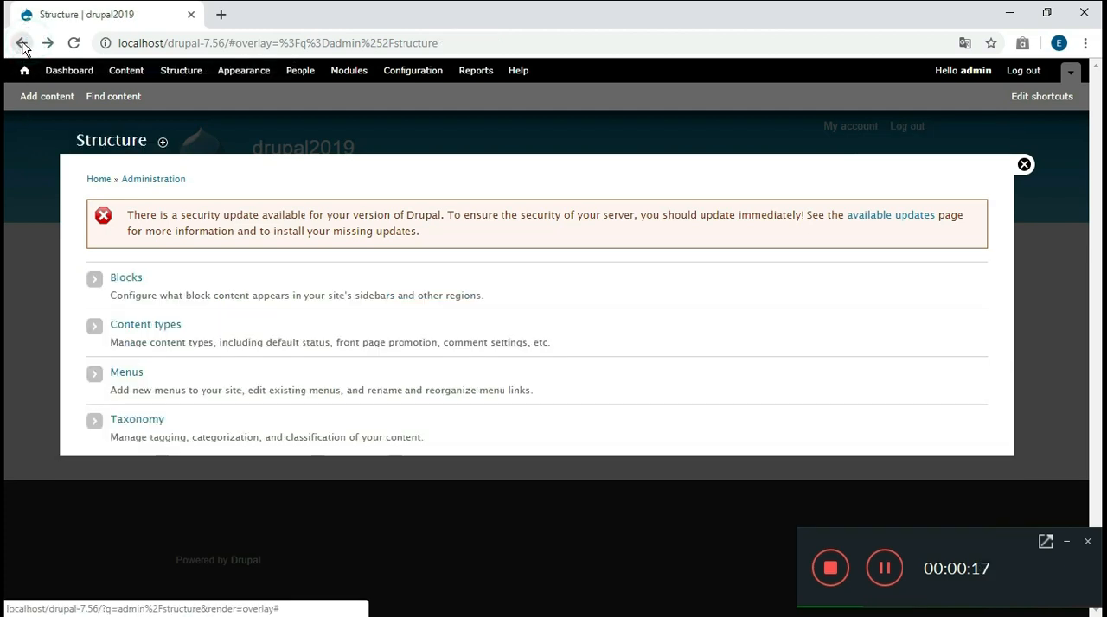
left_click(138, 288)
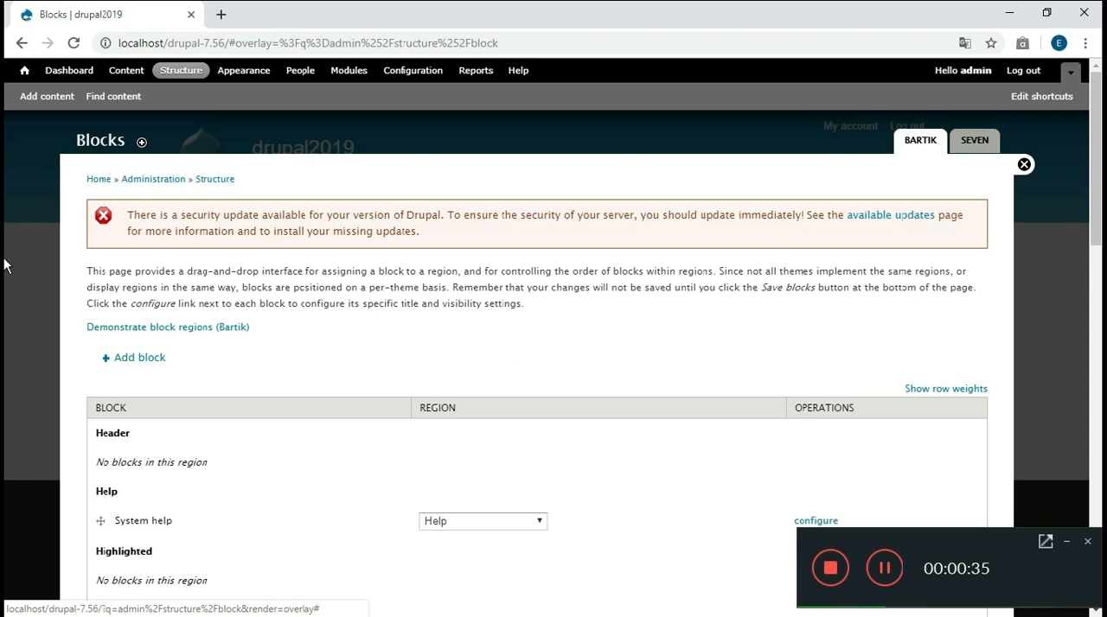
left_click_drag(1098, 225, 1091, 286)
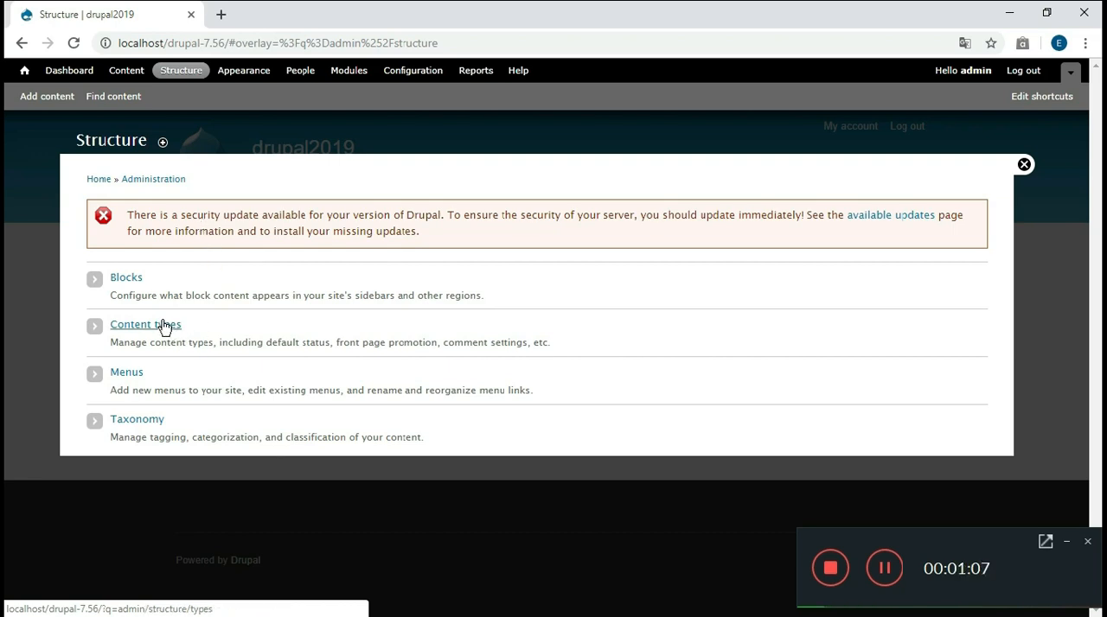
left_click(163, 324)
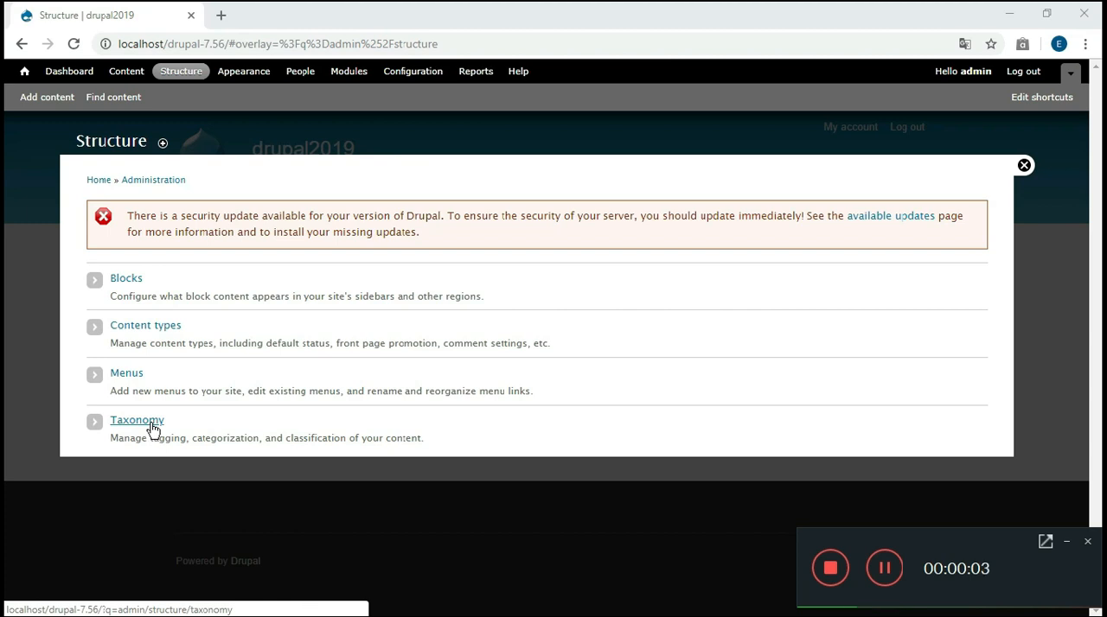
left_click(136, 421)
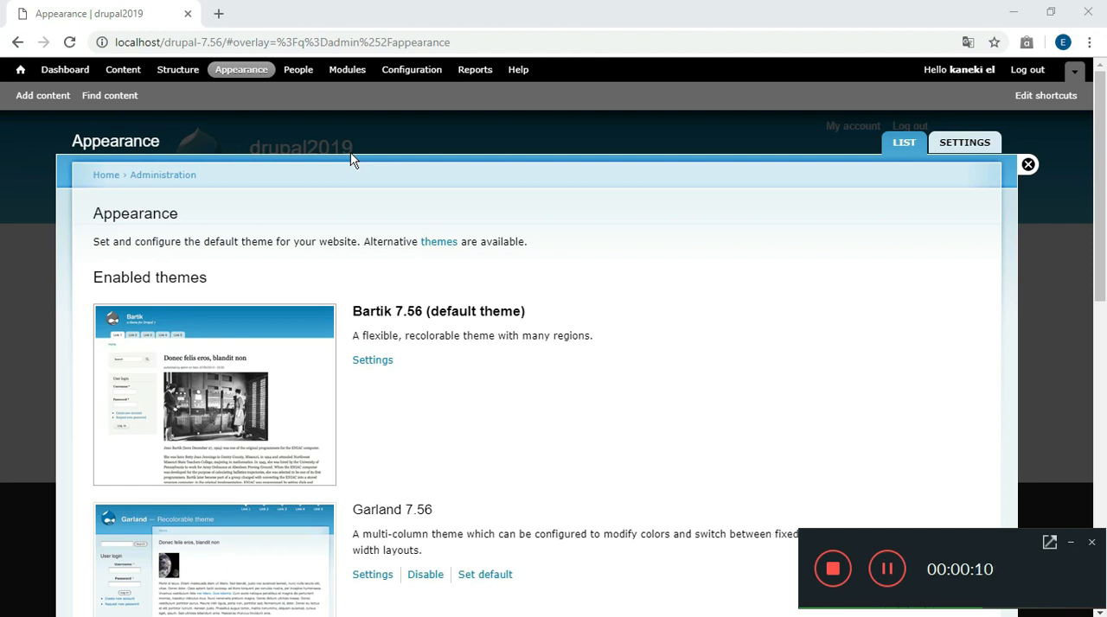
Look through the enabled themes on the Appearance page, with a brief visit to the Structure overview
left_click(1096, 102)
left_click_drag(1095, 102, 1087, 181)
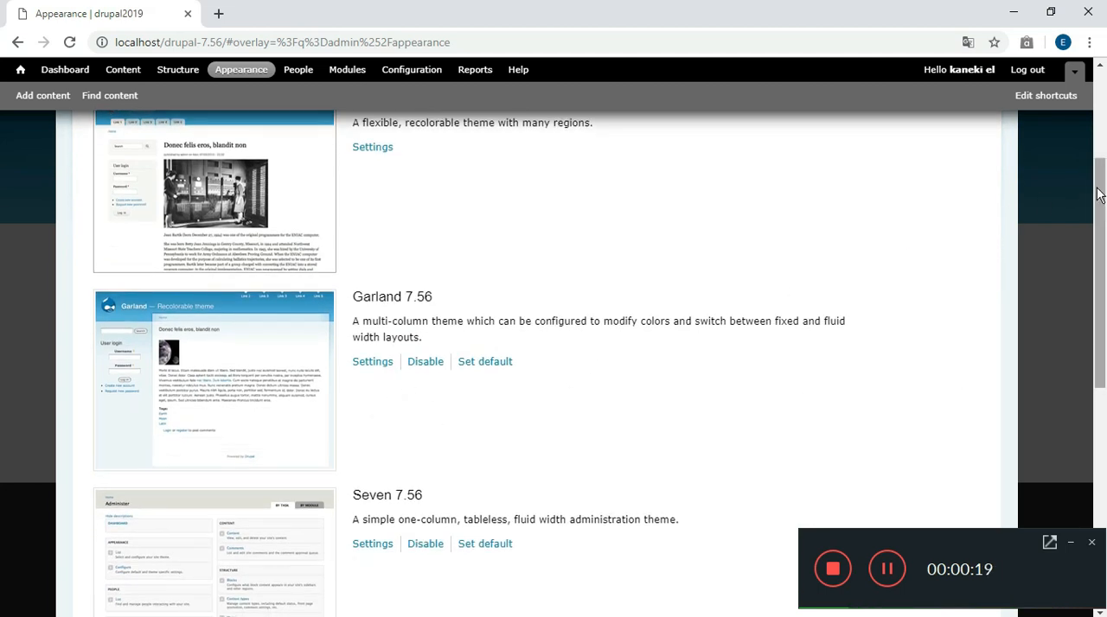
left_click_drag(1100, 206, 1099, 244)
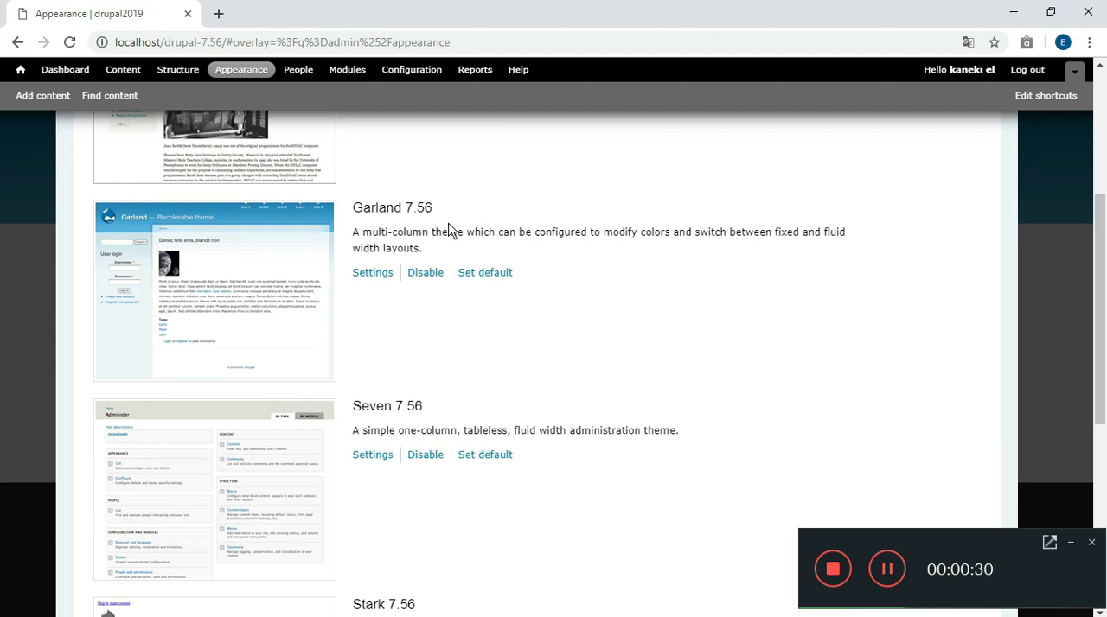
left_click(171, 74)
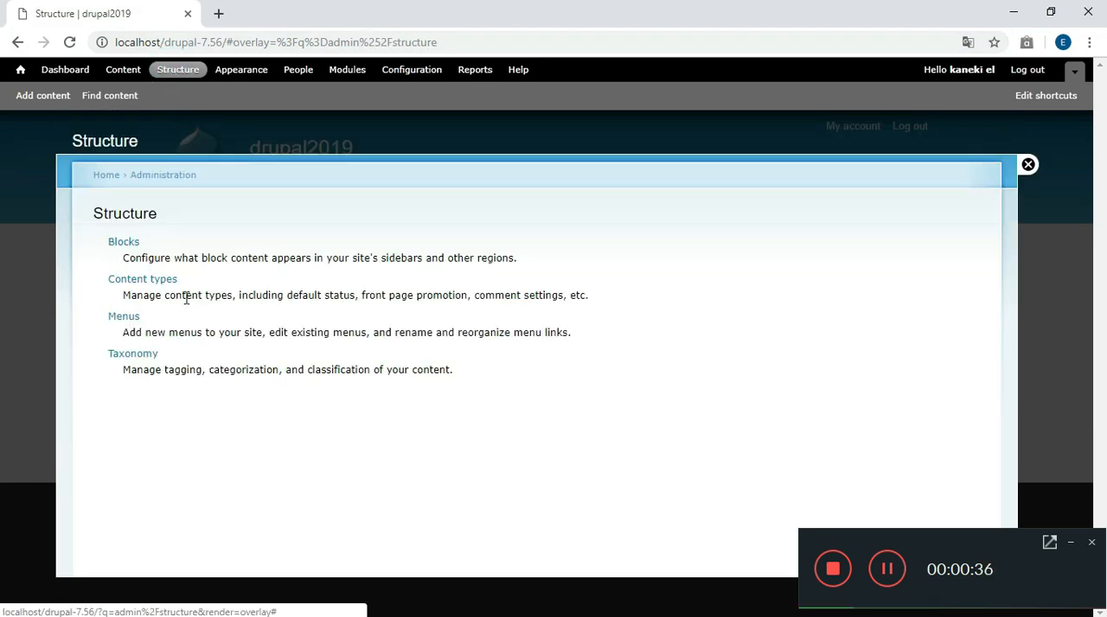
left_click(236, 73)
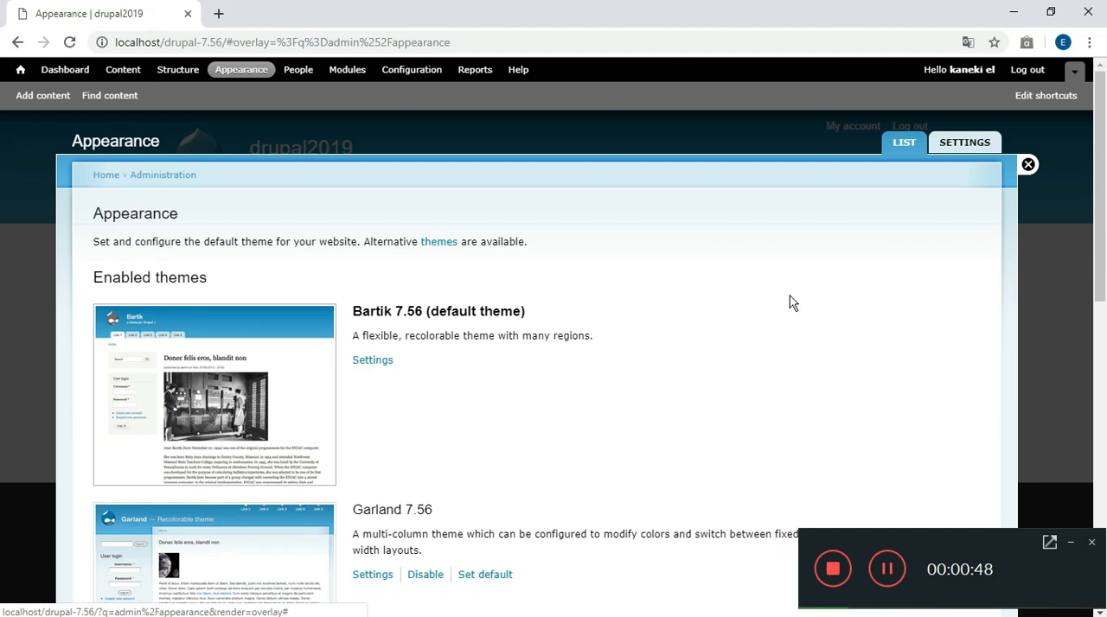
left_click(833, 569)
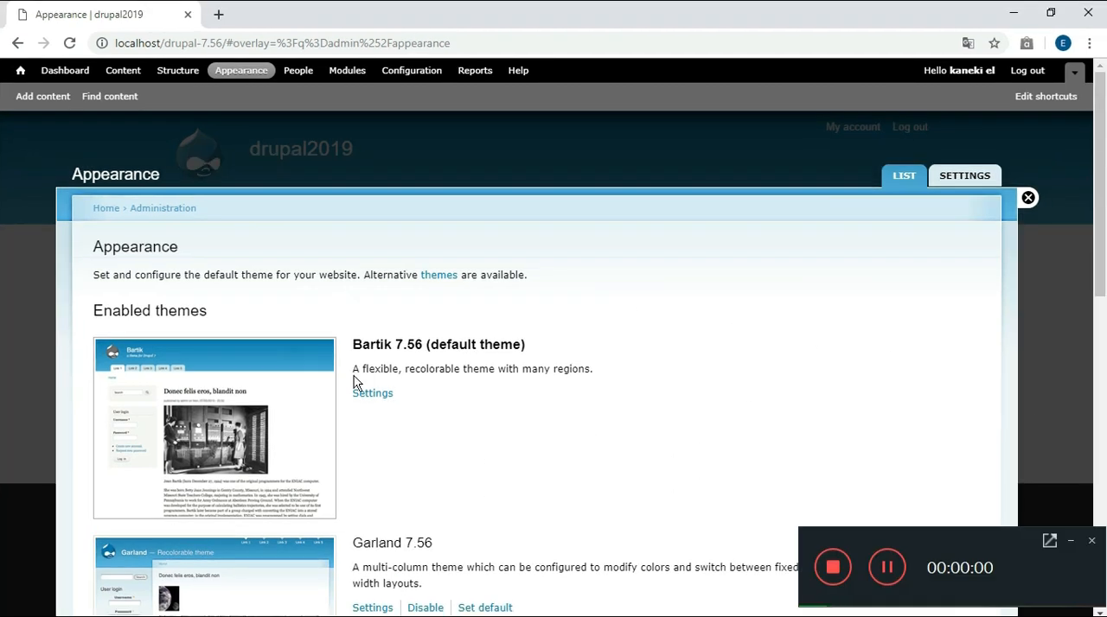
View the People, Modules and Configuration administration pages of the site
left_click(296, 74)
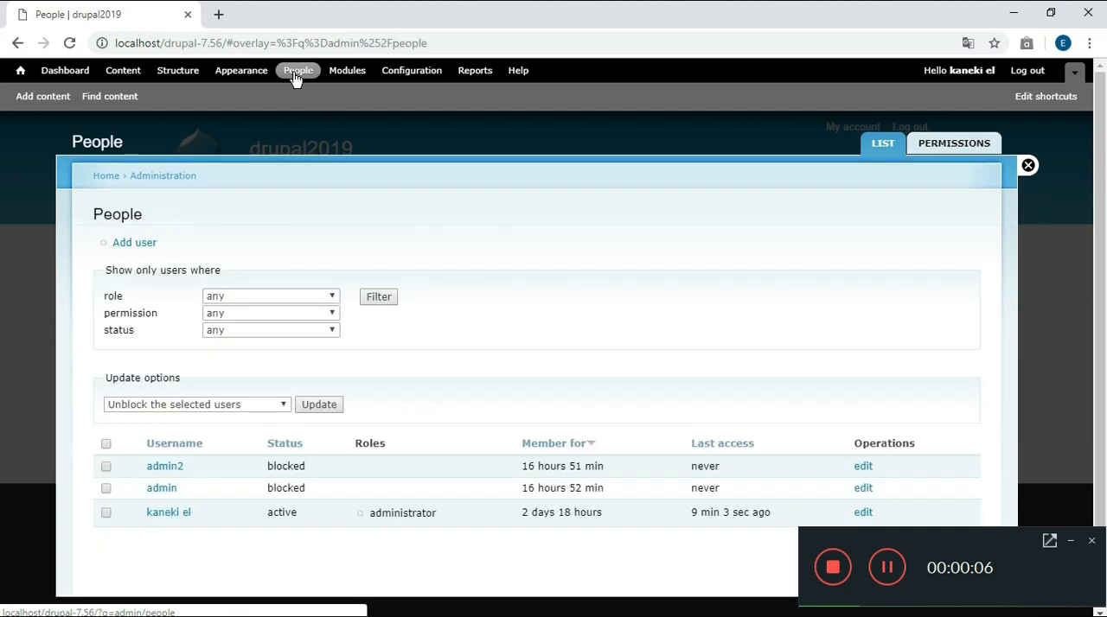
left_click(358, 73)
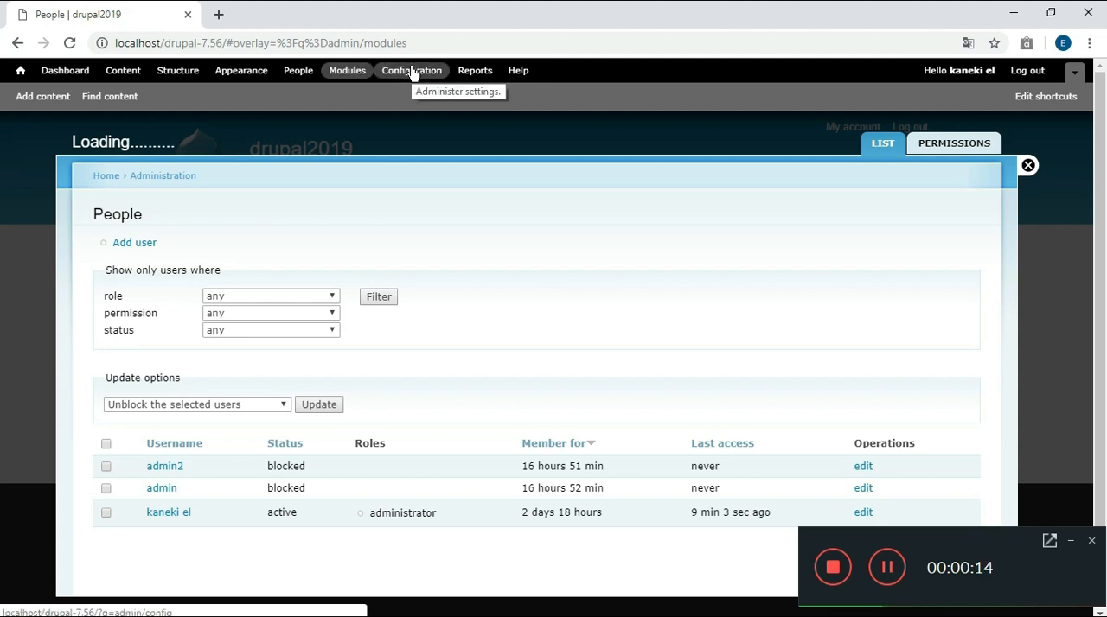
left_click(412, 71)
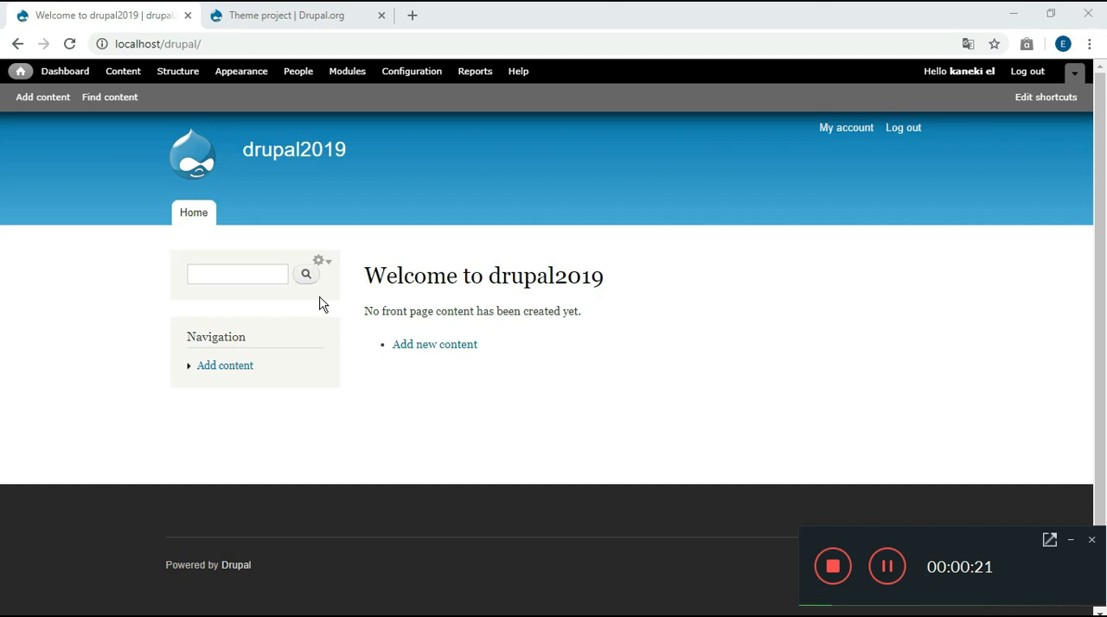
Open the Themes listing on Drupal.org and search for themes with core compatibility 7.x
left_click(319, 24)
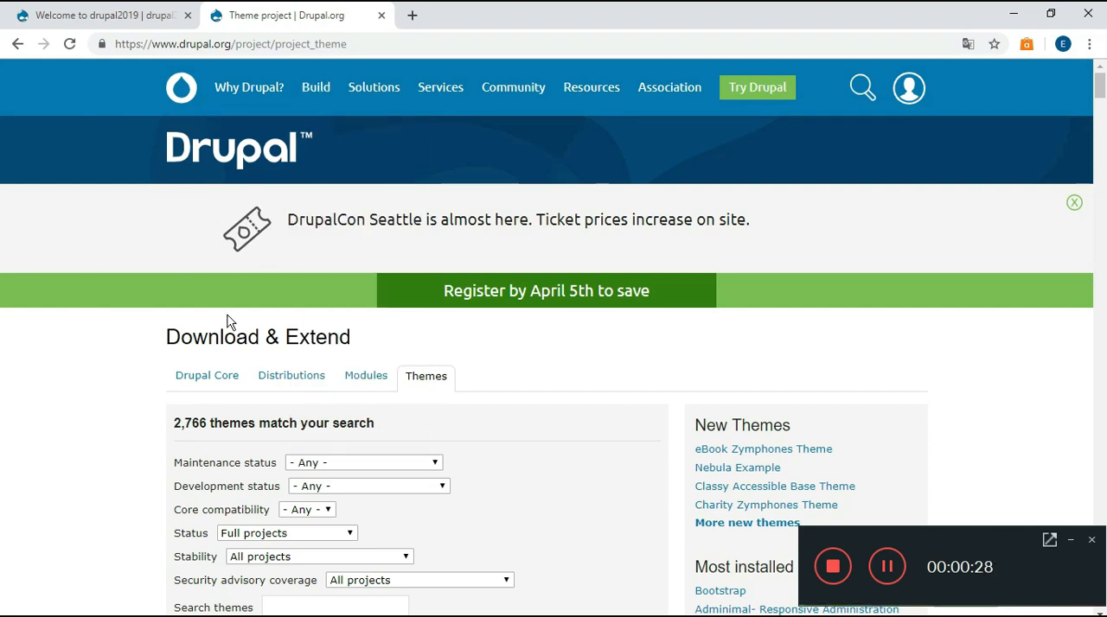
mouse_move(315, 95)
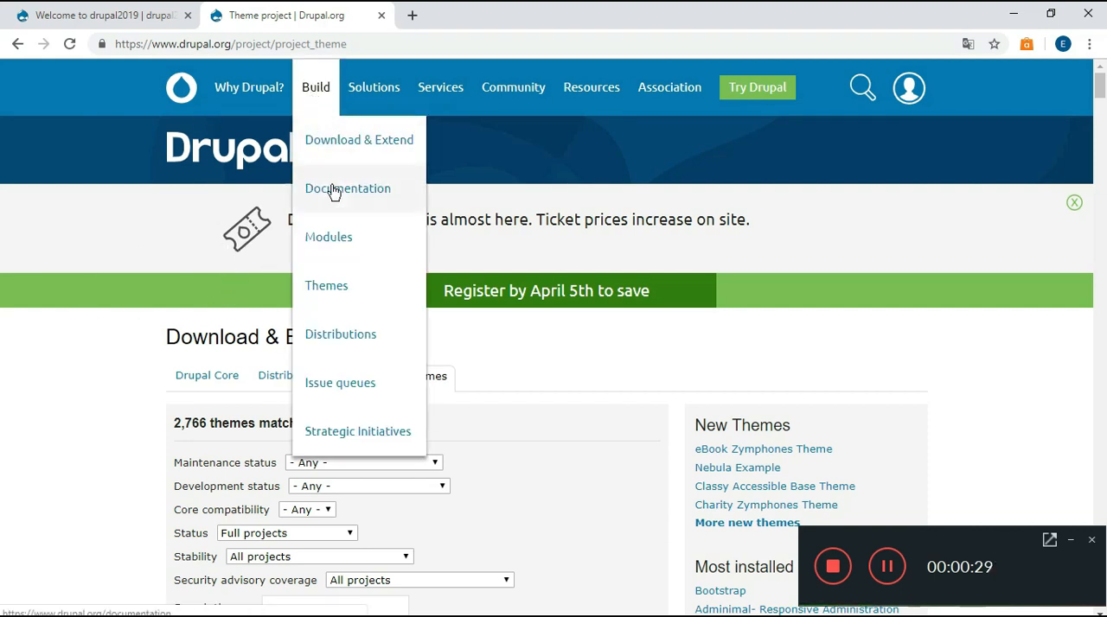
left_click(339, 286)
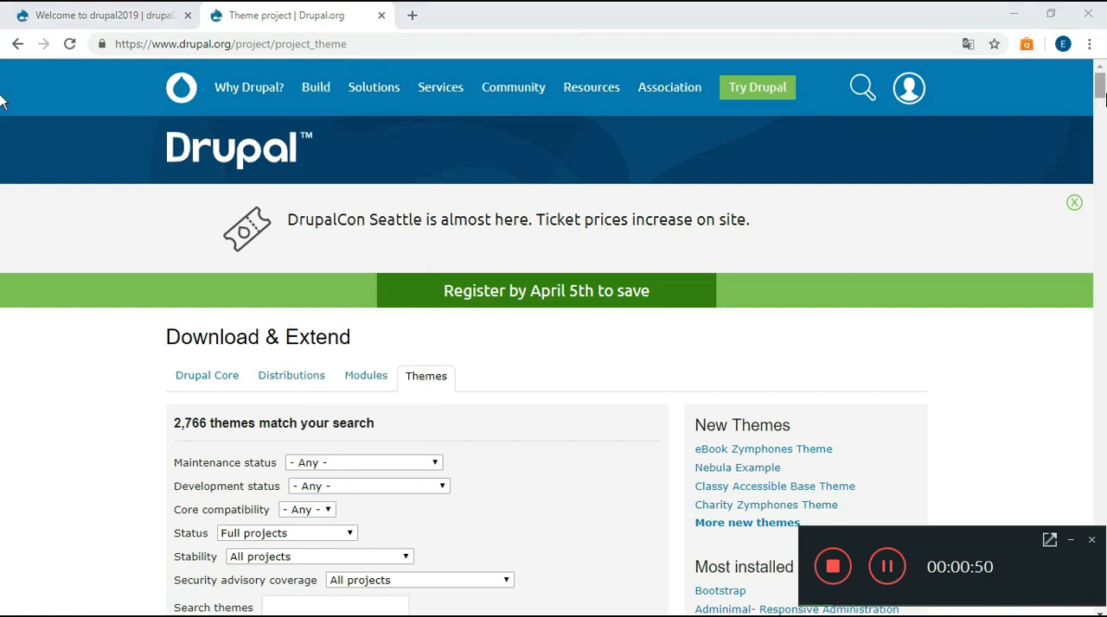
left_click_drag(1101, 97, 1100, 104)
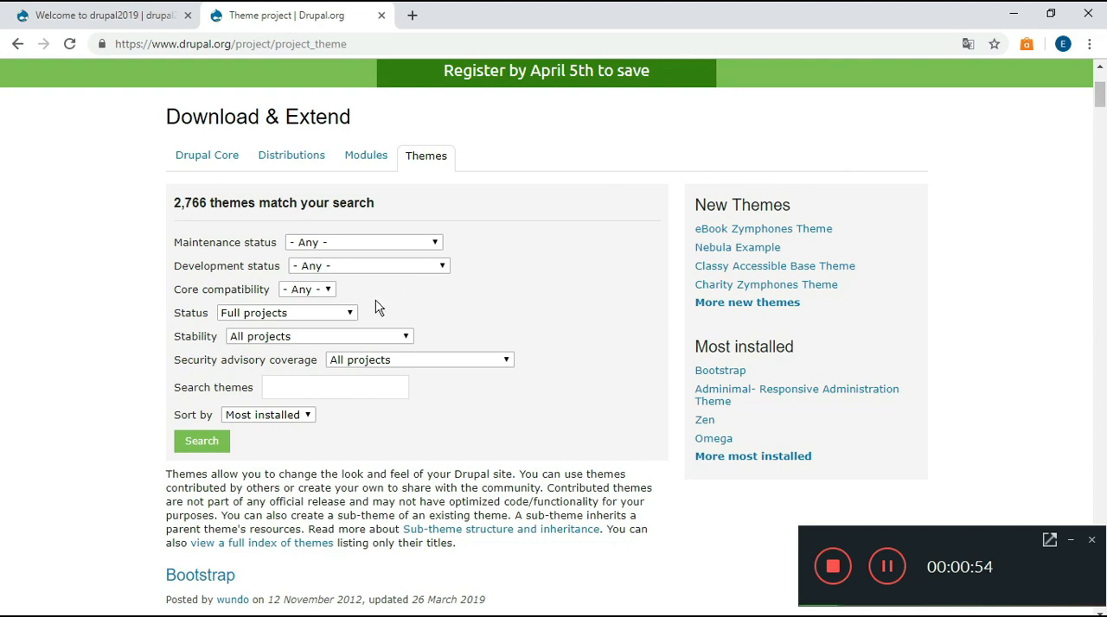
left_click(327, 291)
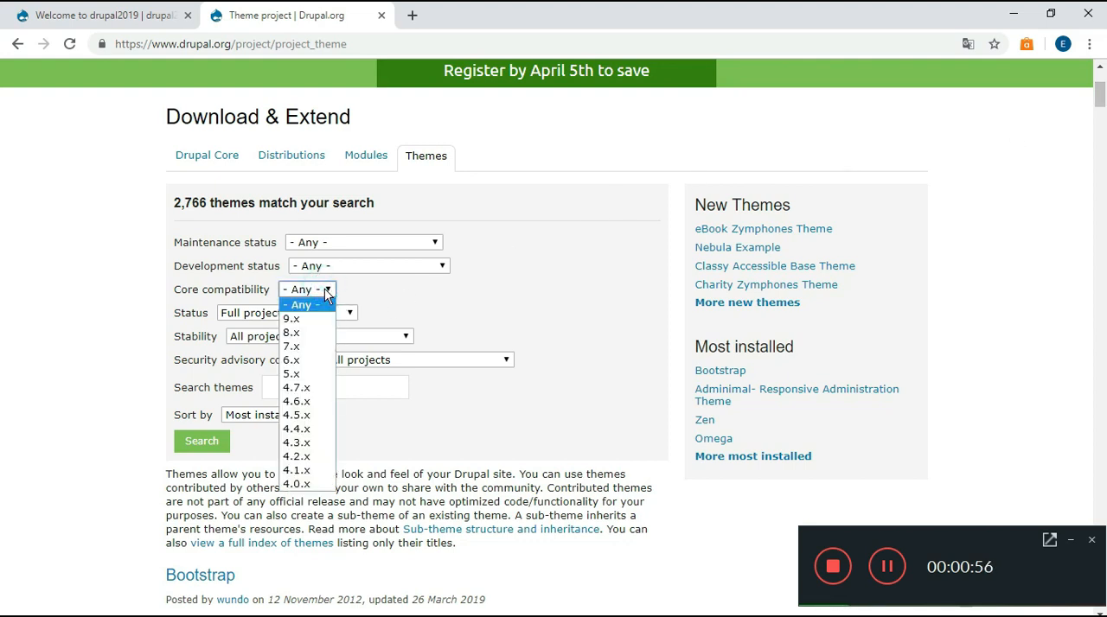
left_click(317, 349)
left_click(192, 446)
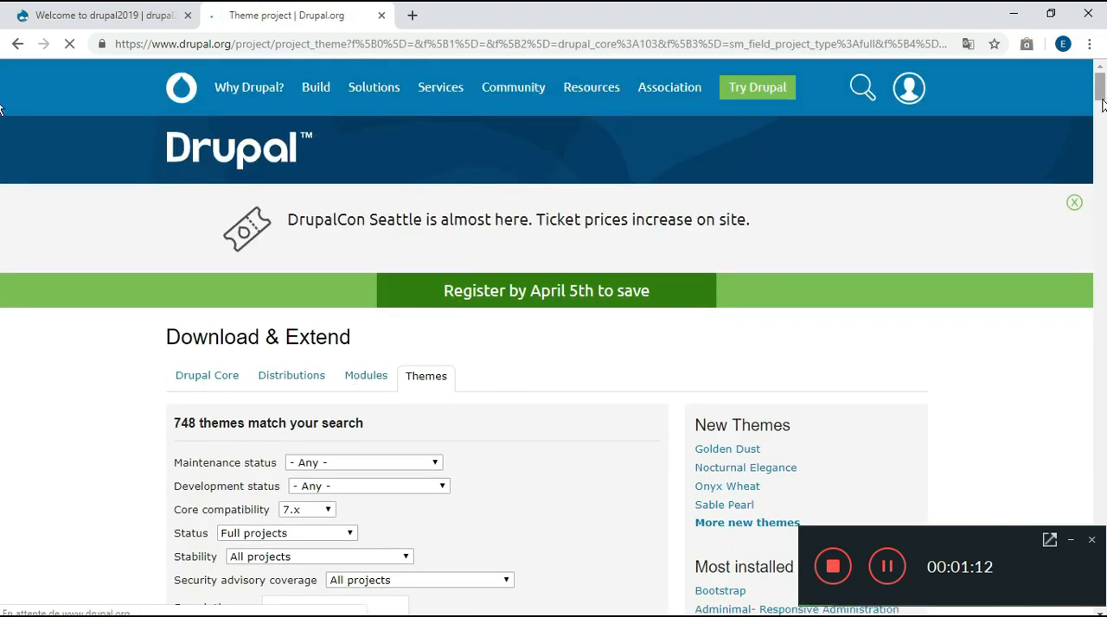
Browse the filtered theme list, examining the descriptions and previews to find a suitable Drupal 7 theme
scroll(1, 121, "down", 7)
scroll(2, 134, "down", 7)
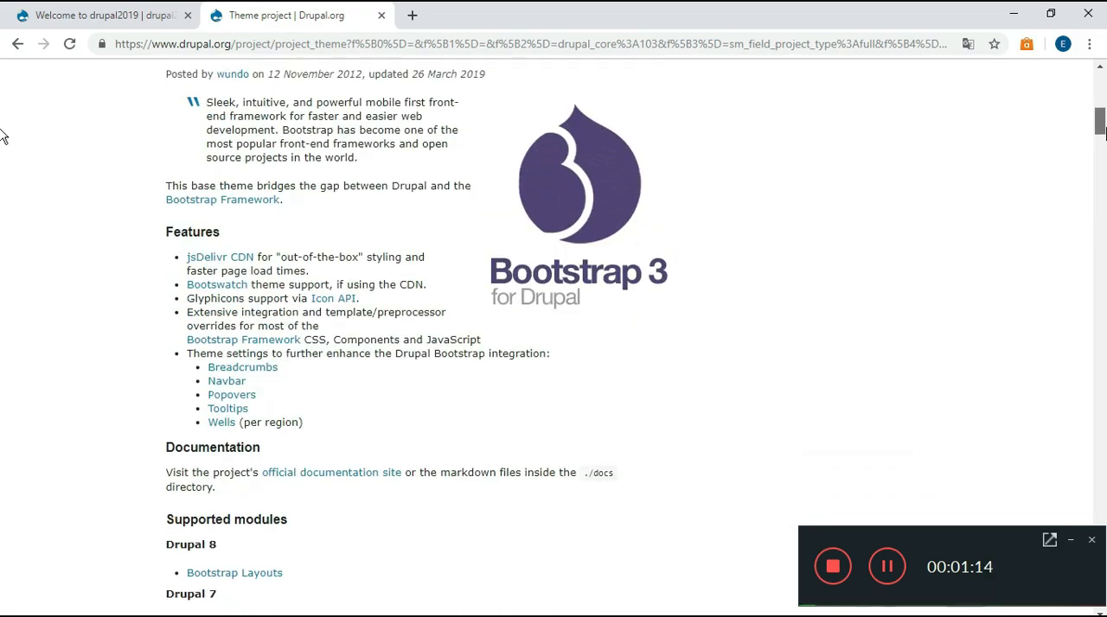
scroll(2, 138, "up", 5)
scroll(1, 139, "down", 17)
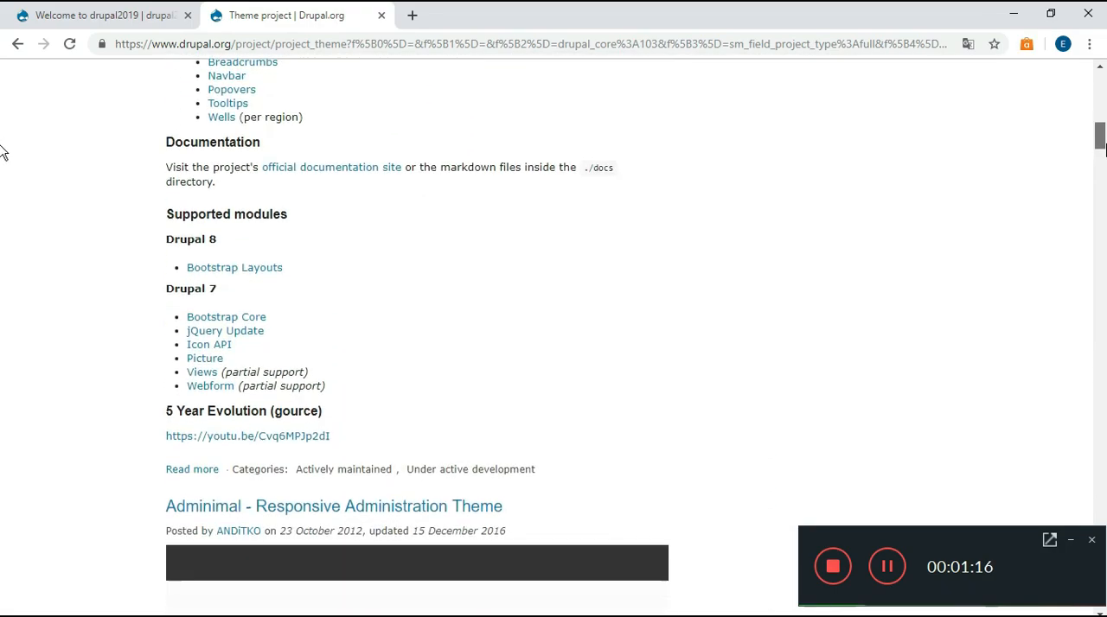
scroll(2, 221, "down", 15)
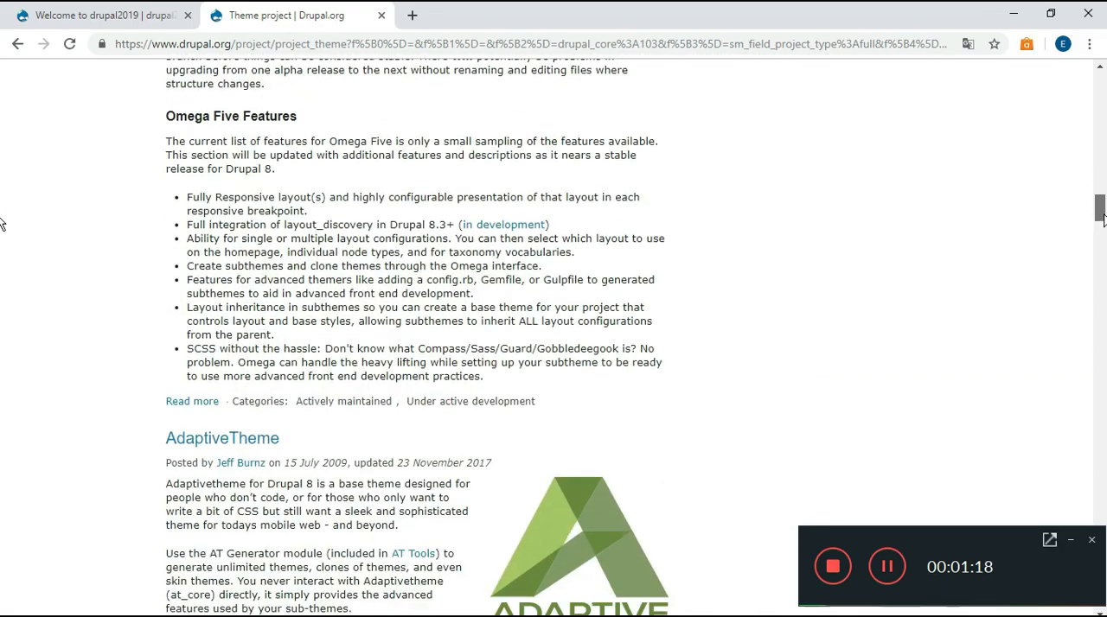
scroll(2, 285, "down", 14)
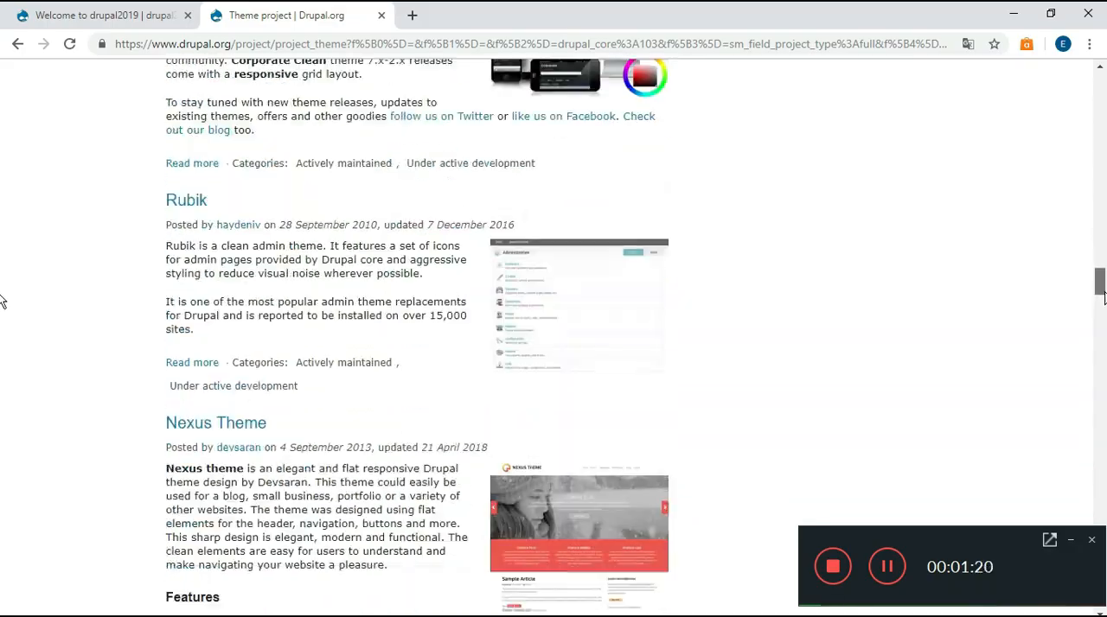
scroll(2, 357, "down", 14)
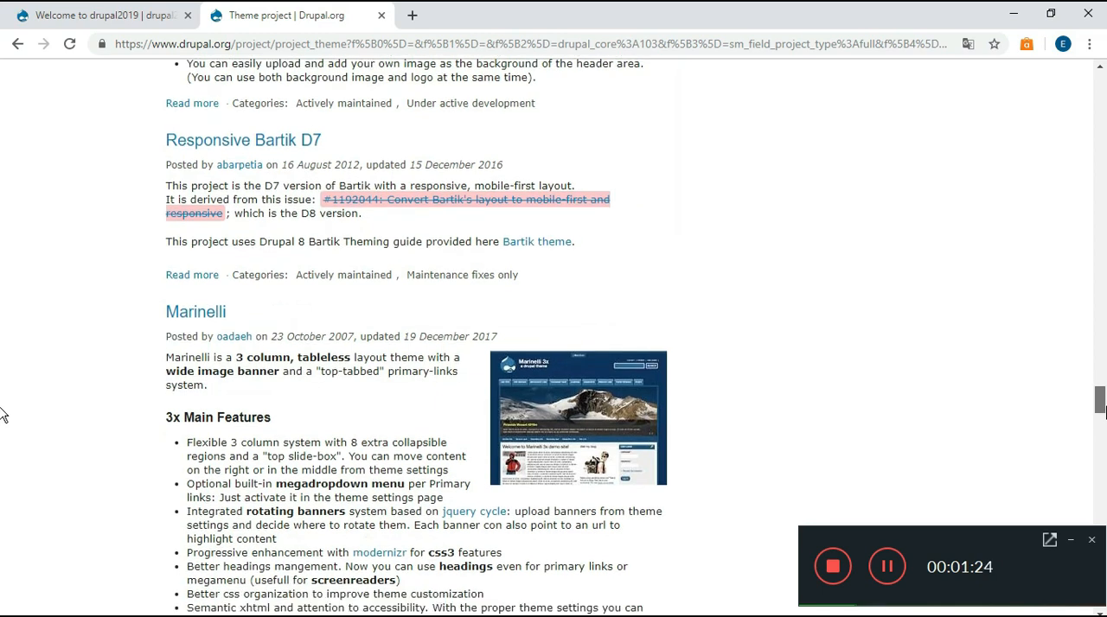
scroll(2, 415, "down", 4)
scroll(1, 428, "up", 2)
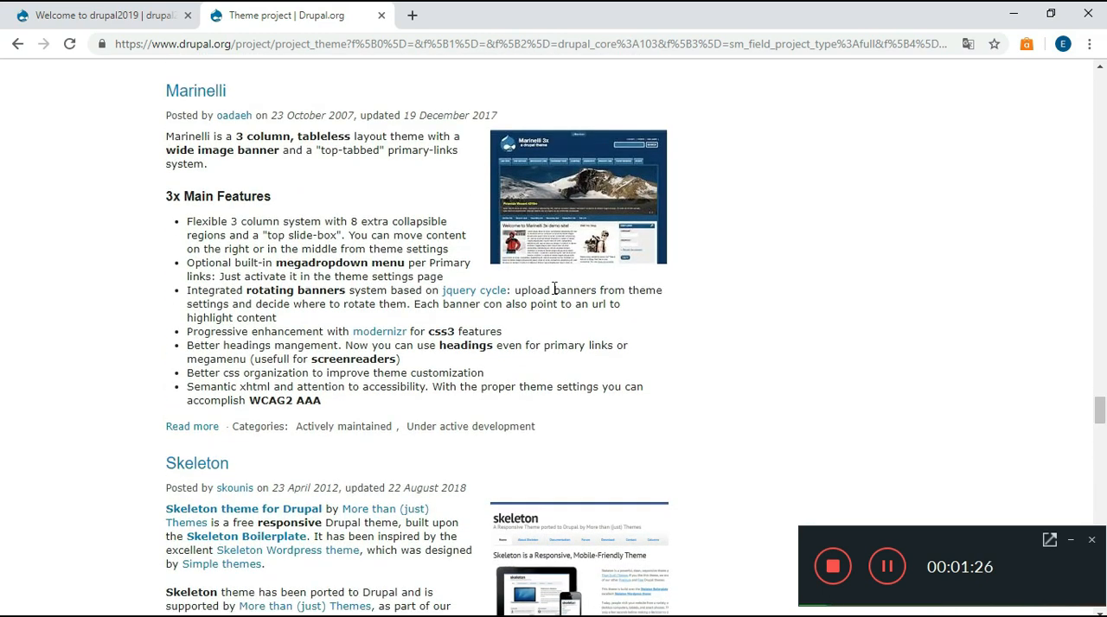
Open the Marinelli theme's project page and download the zip of release 7.x-3.0-beta12
left_click(210, 101)
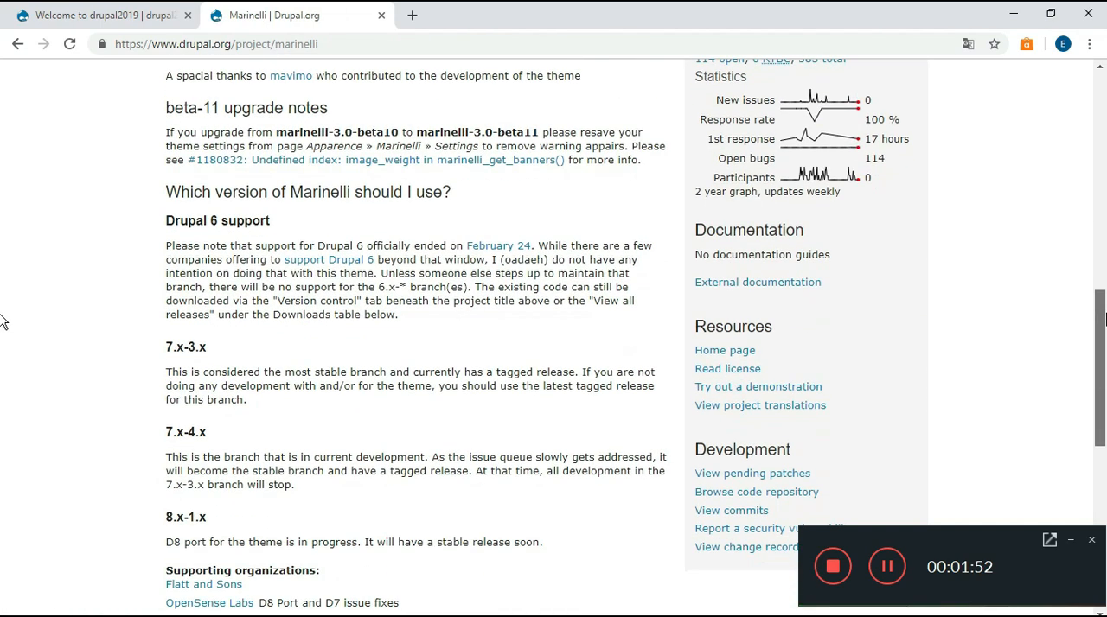
scroll(2, 320, "down", 3)
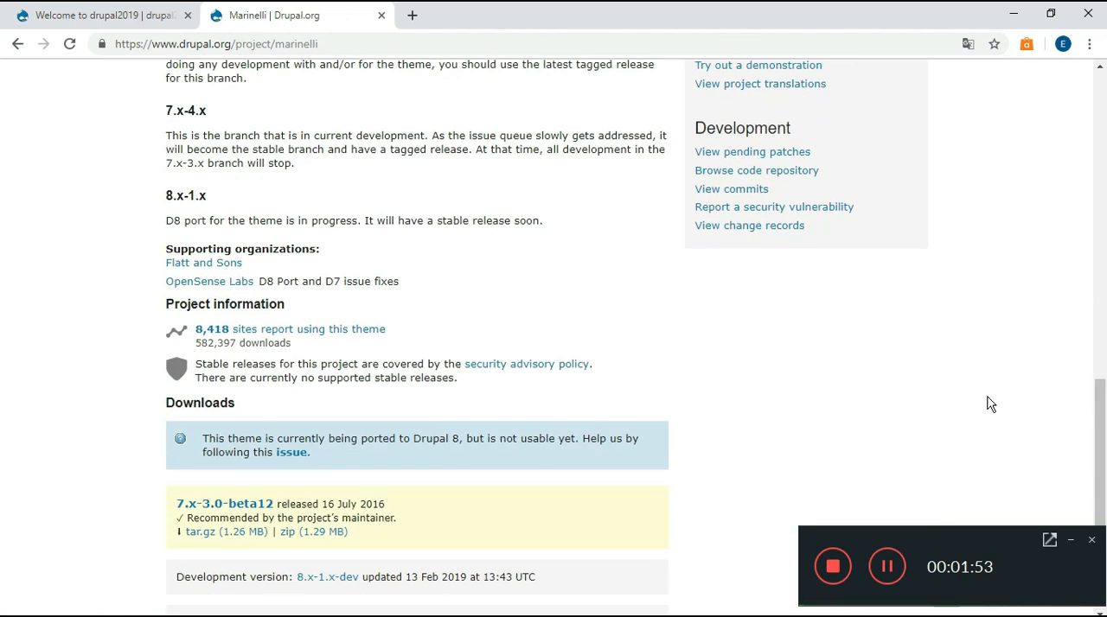
left_click(300, 538)
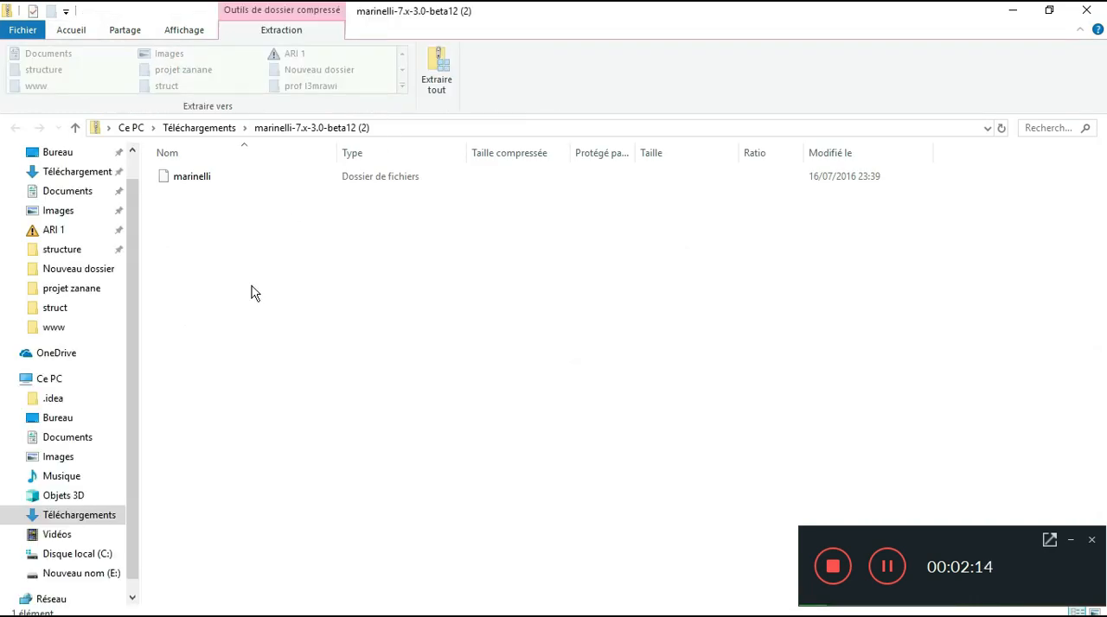
left_click(438, 71)
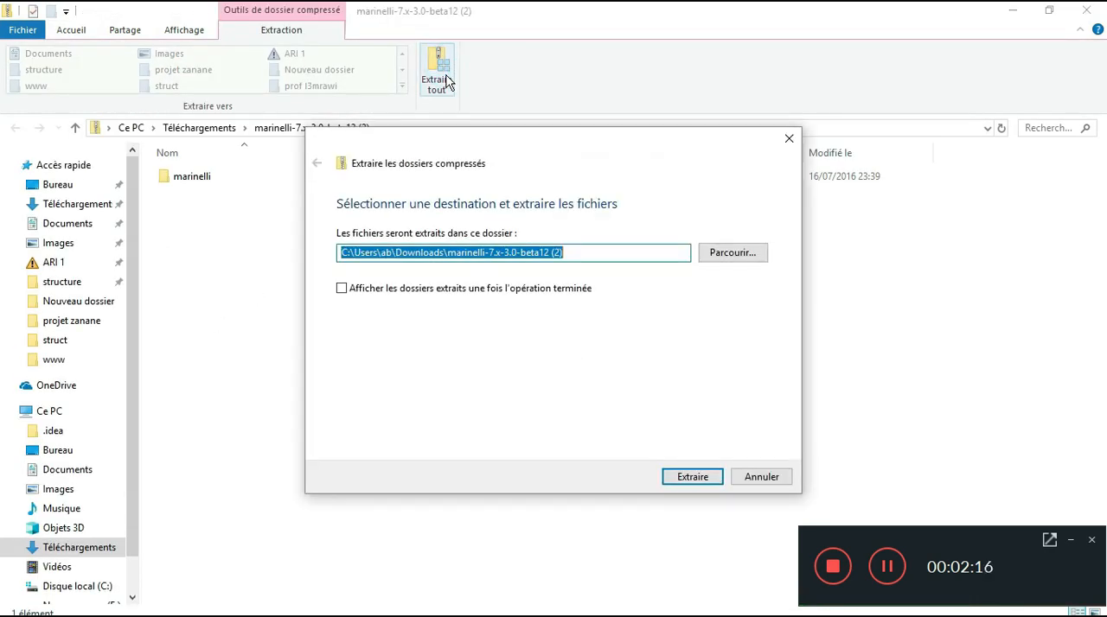
left_click(716, 257)
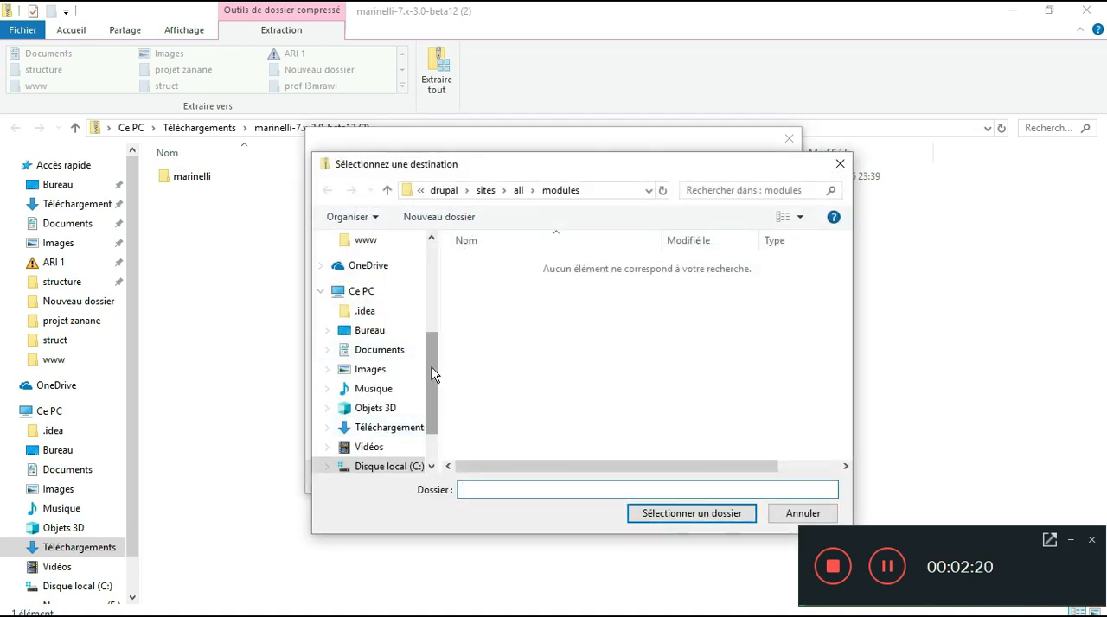
left_click_drag(432, 374, 435, 365)
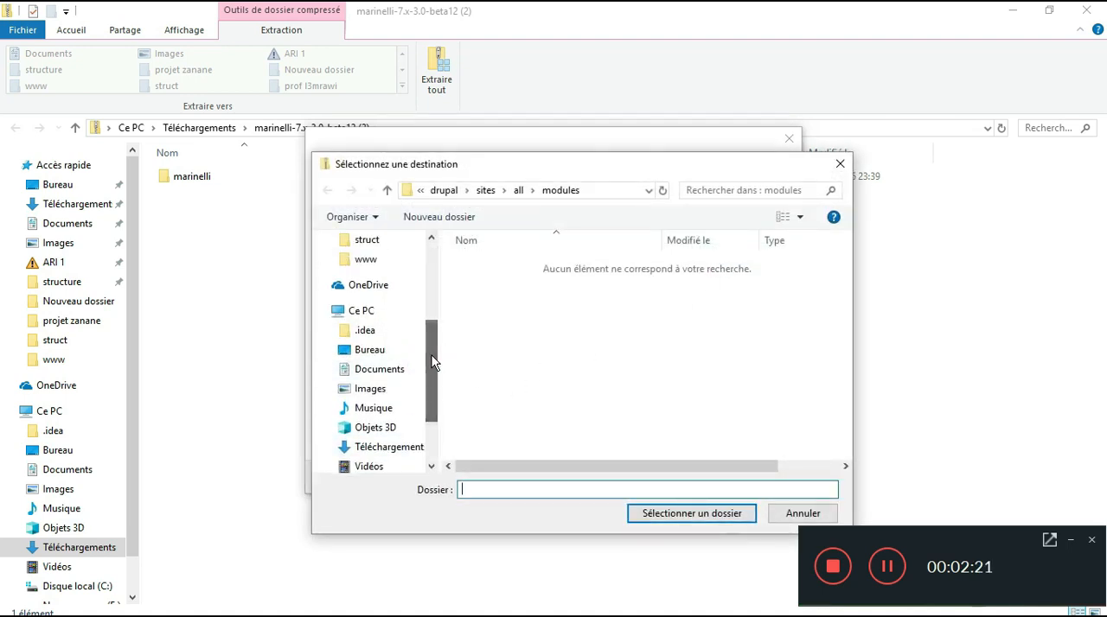
left_click(385, 263)
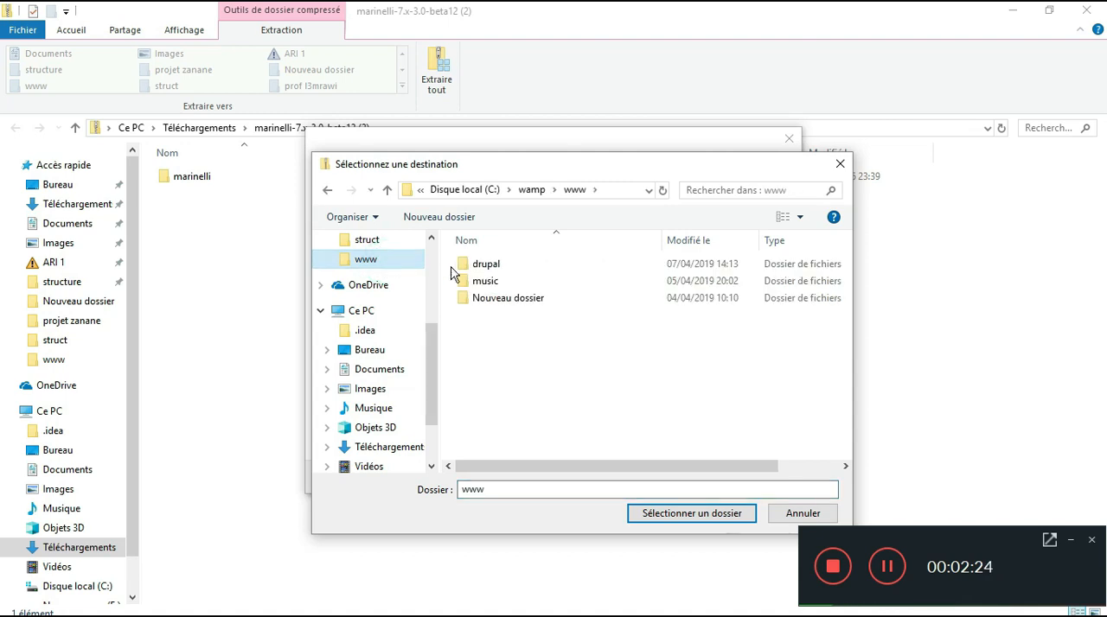
double_click(481, 269)
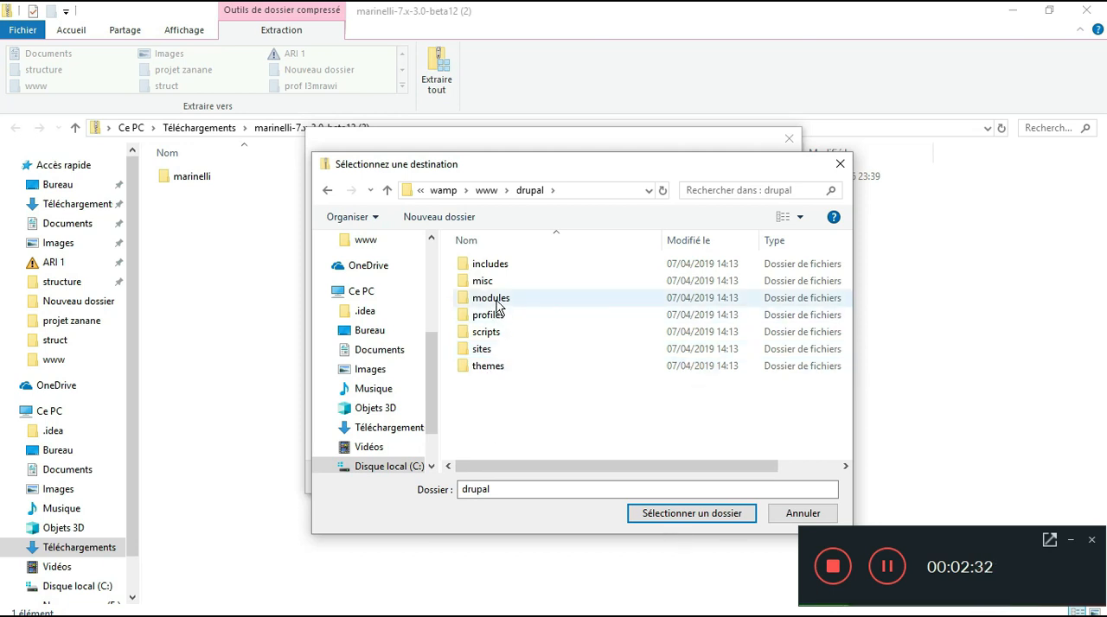
double_click(498, 369)
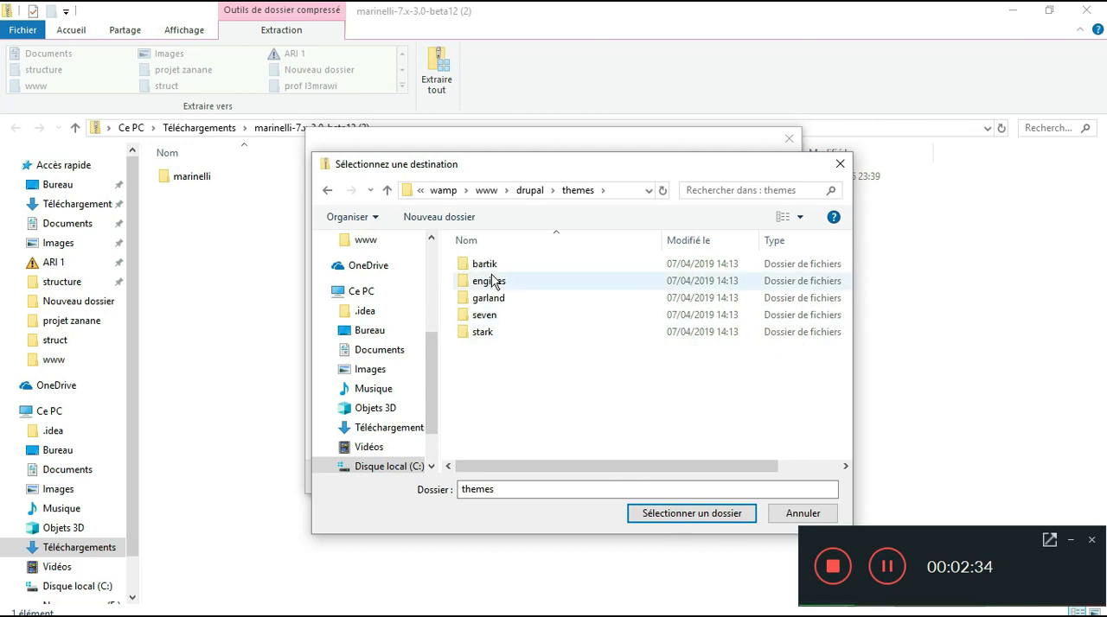
left_click(331, 192)
double_click(474, 299)
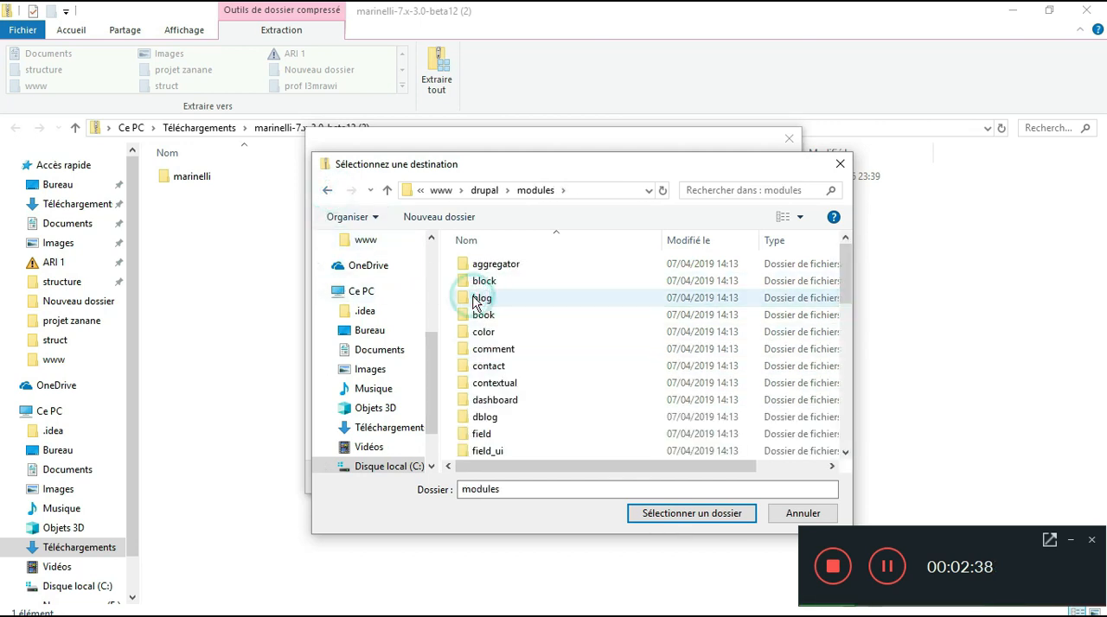
left_click(328, 191)
Choose the folder sites\all\themes of the drupal directory as destination and extract the Marinelli files there
double_click(500, 350)
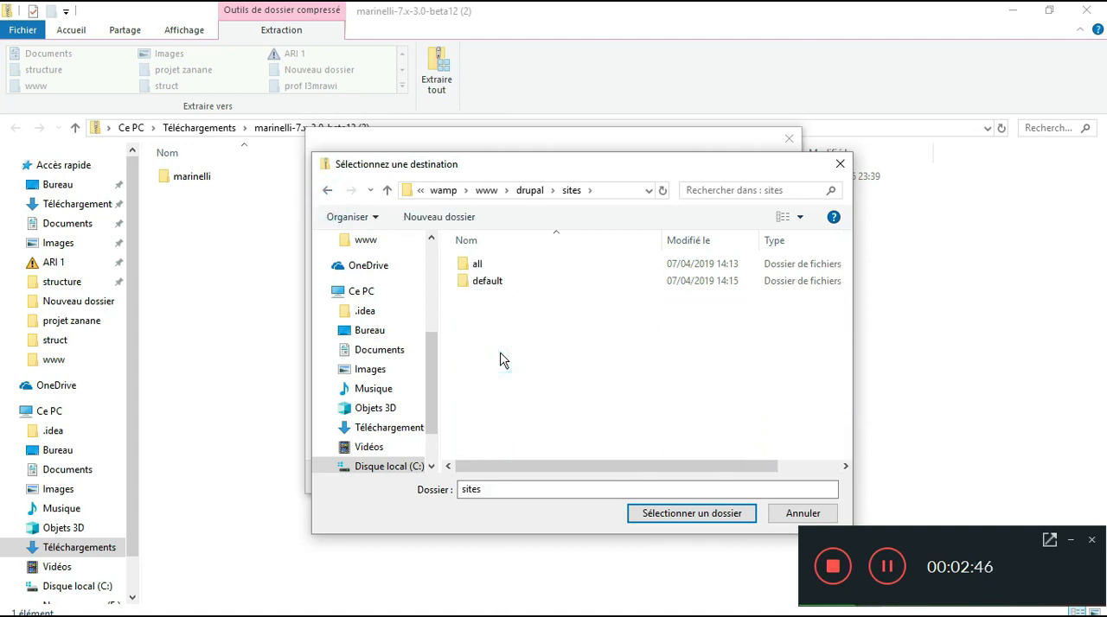
double_click(495, 265)
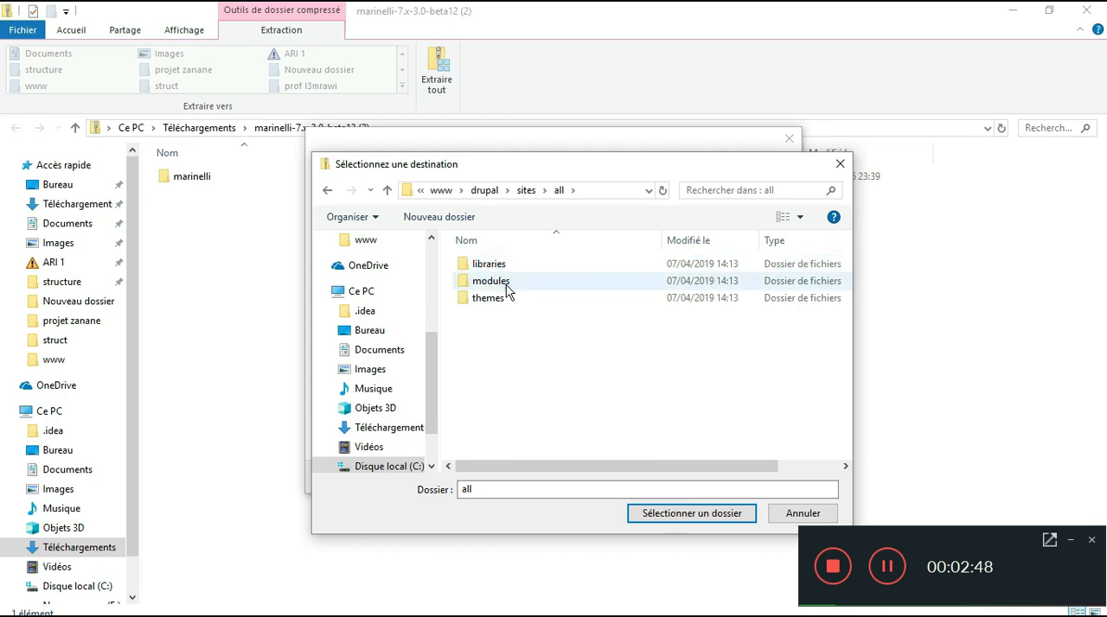
double_click(516, 297)
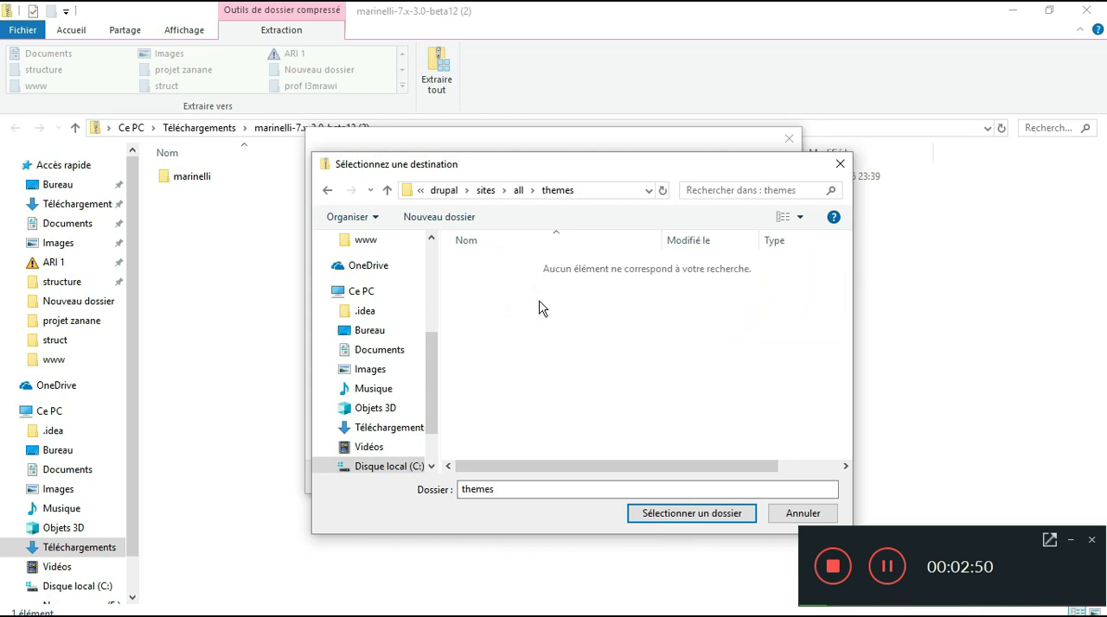
left_click(649, 516)
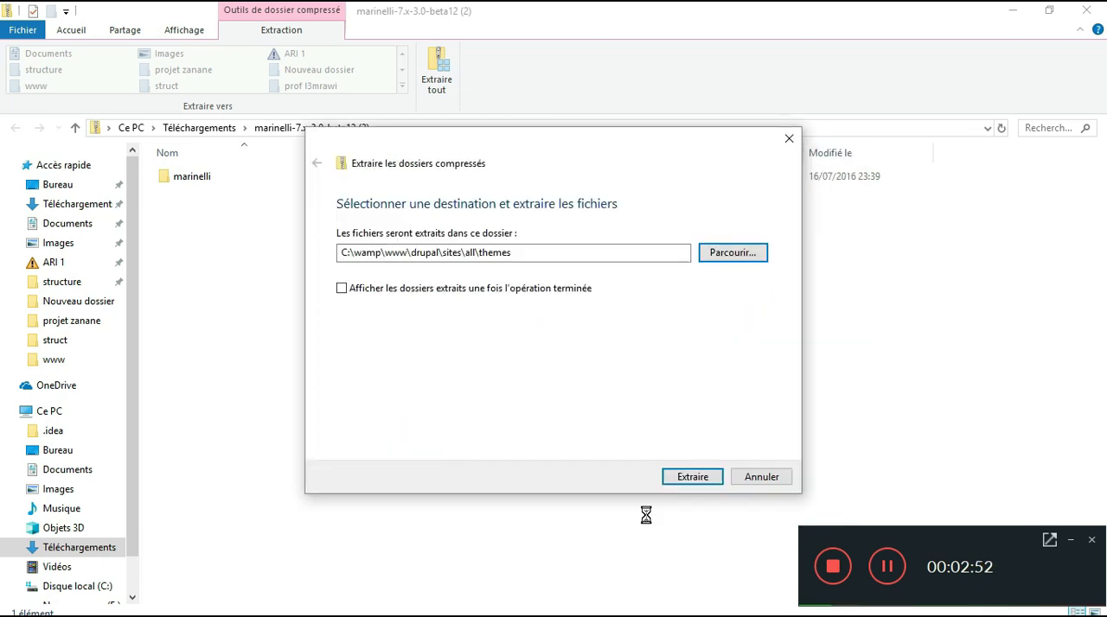
left_click(672, 481)
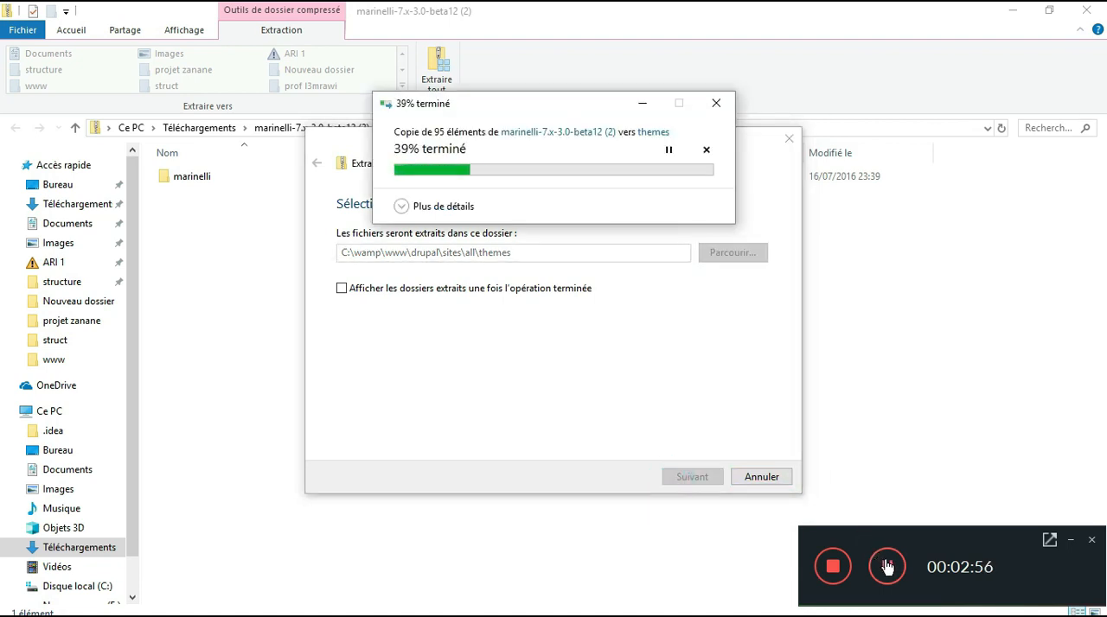
Switch to the drupal2019 site in the browser and enable Marinelli 7.x-3.0-beta12 as the default theme on the Appearance page
key("alt+Tab")
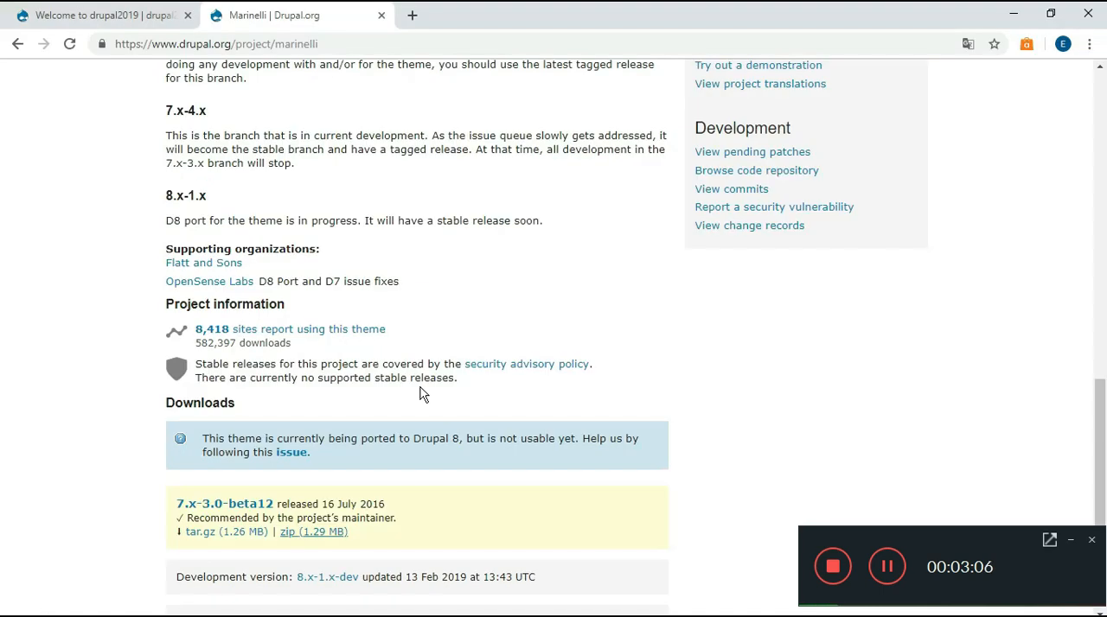
left_click(103, 20)
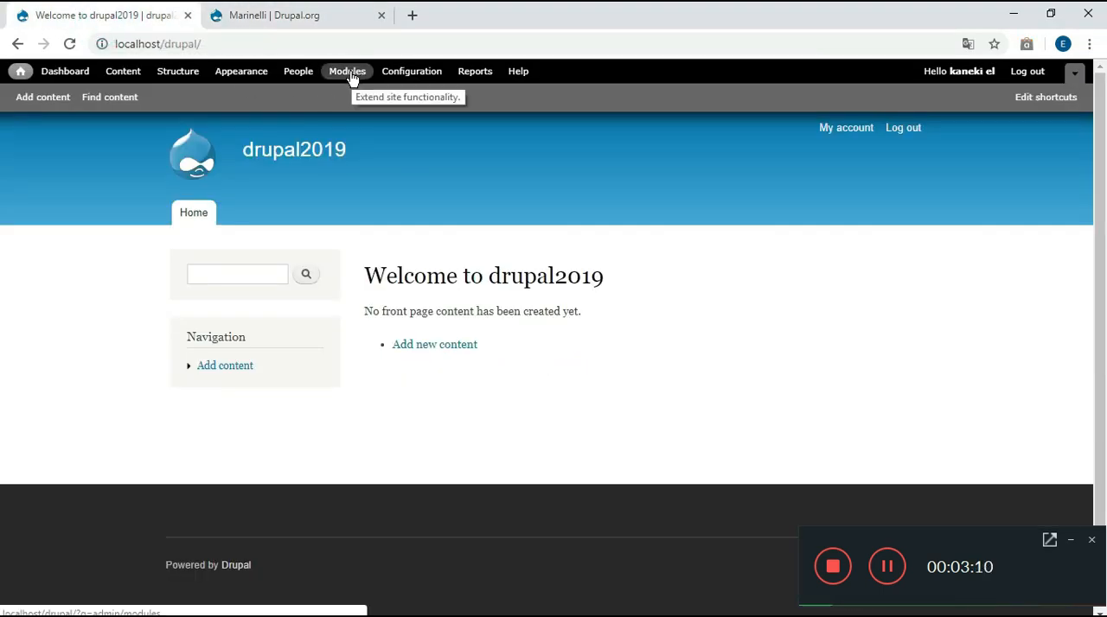
left_click(262, 80)
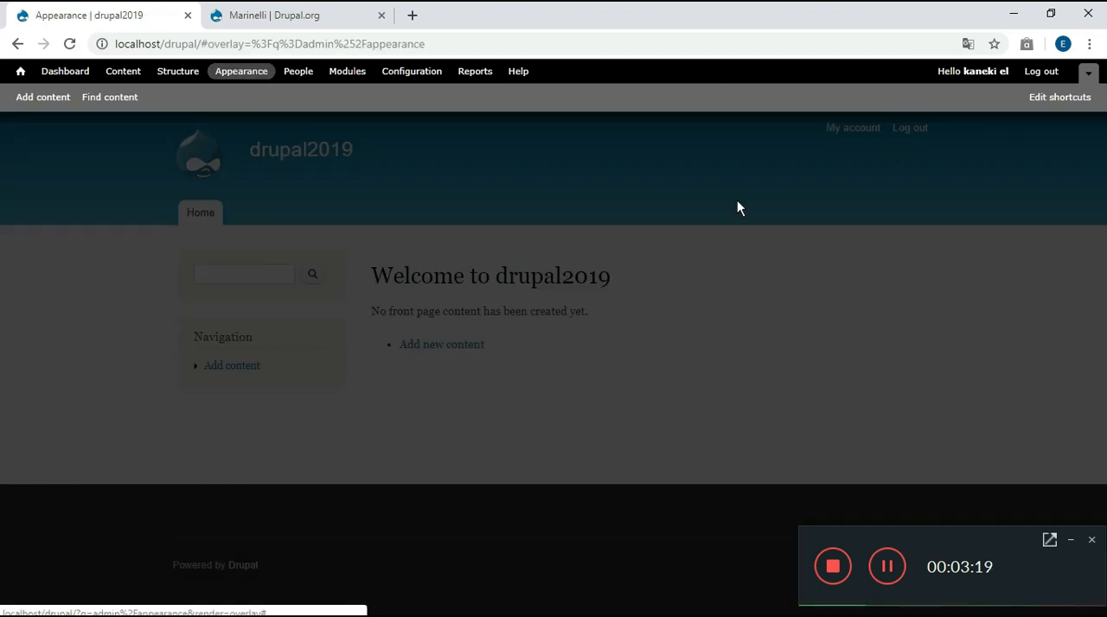
scroll(1, 291, "down", 1)
scroll(2, 290, "down", 1)
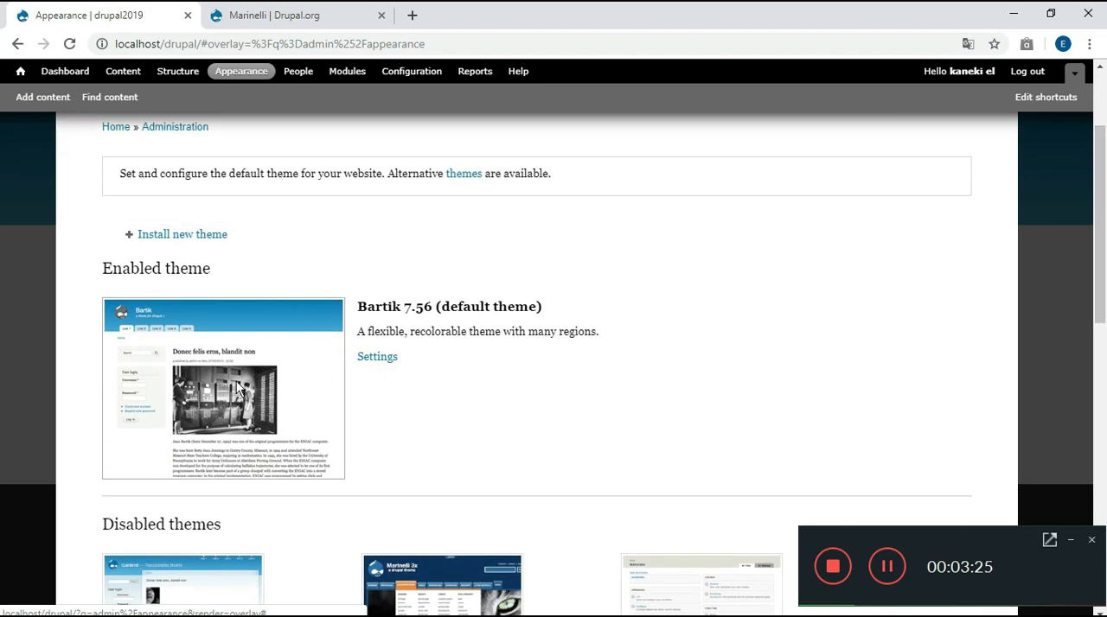
left_click_drag(1105, 208, 1105, 293)
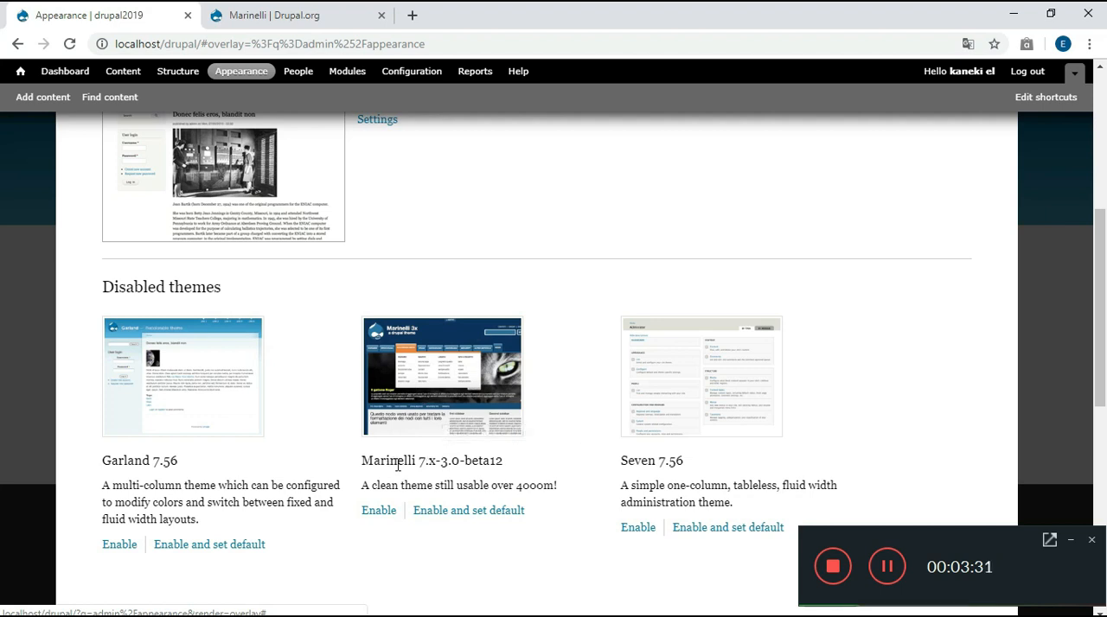
left_click(453, 516)
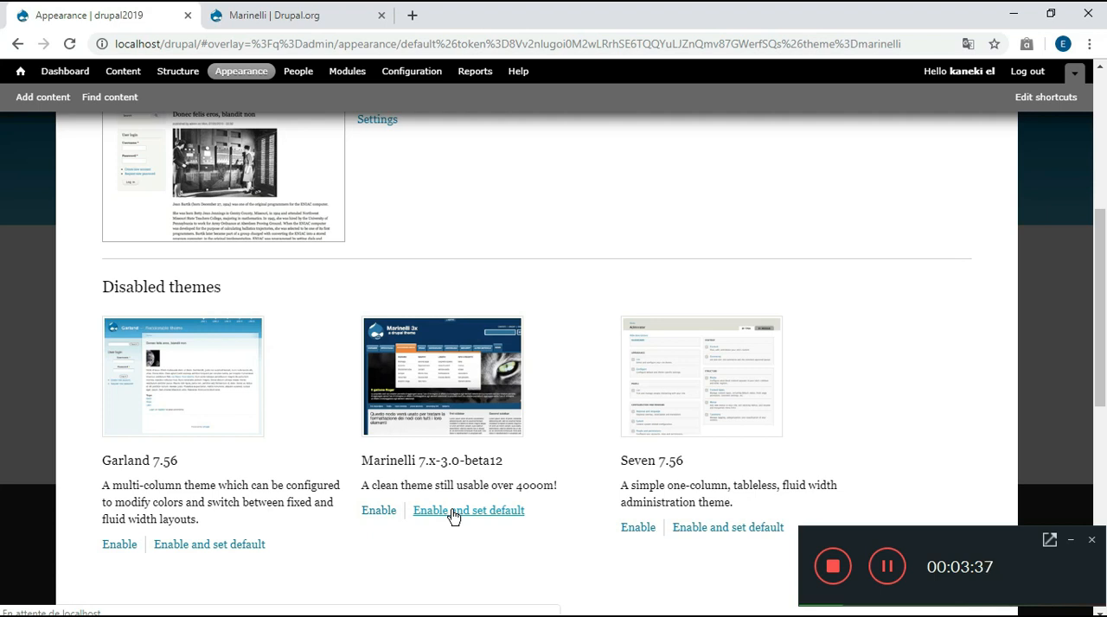
Set the administration theme of the site to Marinelli
scroll(1047, 225, "down", 6)
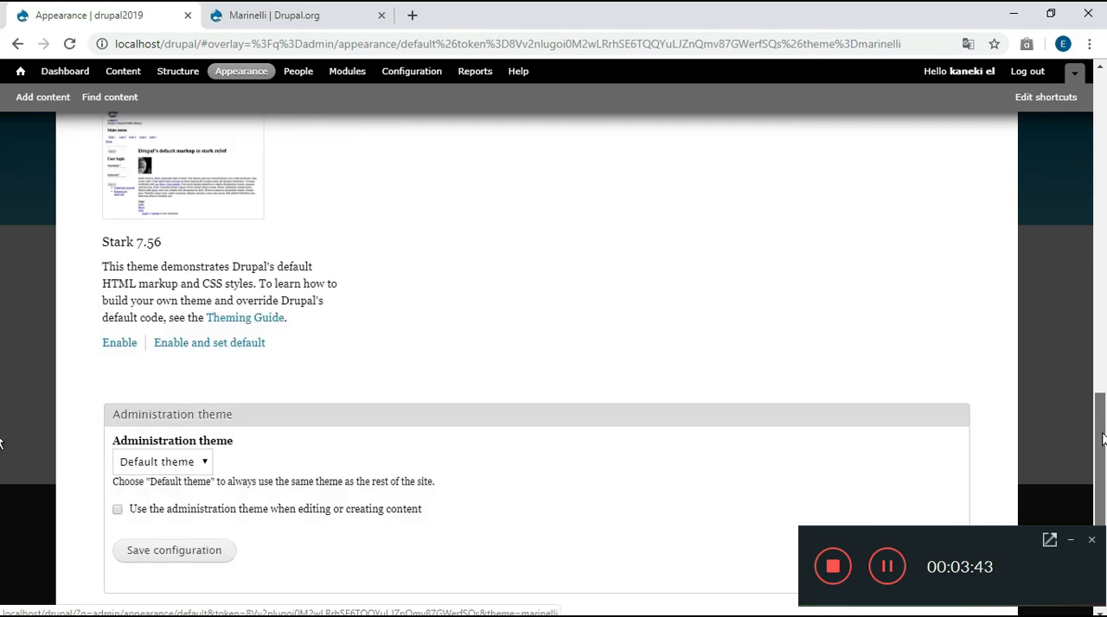
left_click(206, 444)
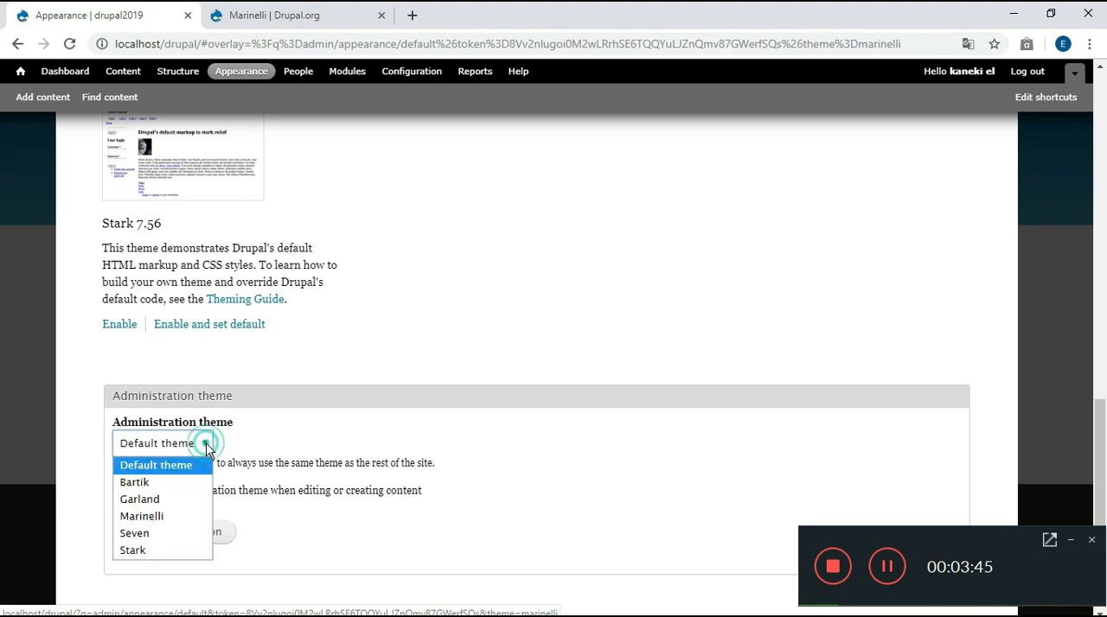
left_click(189, 517)
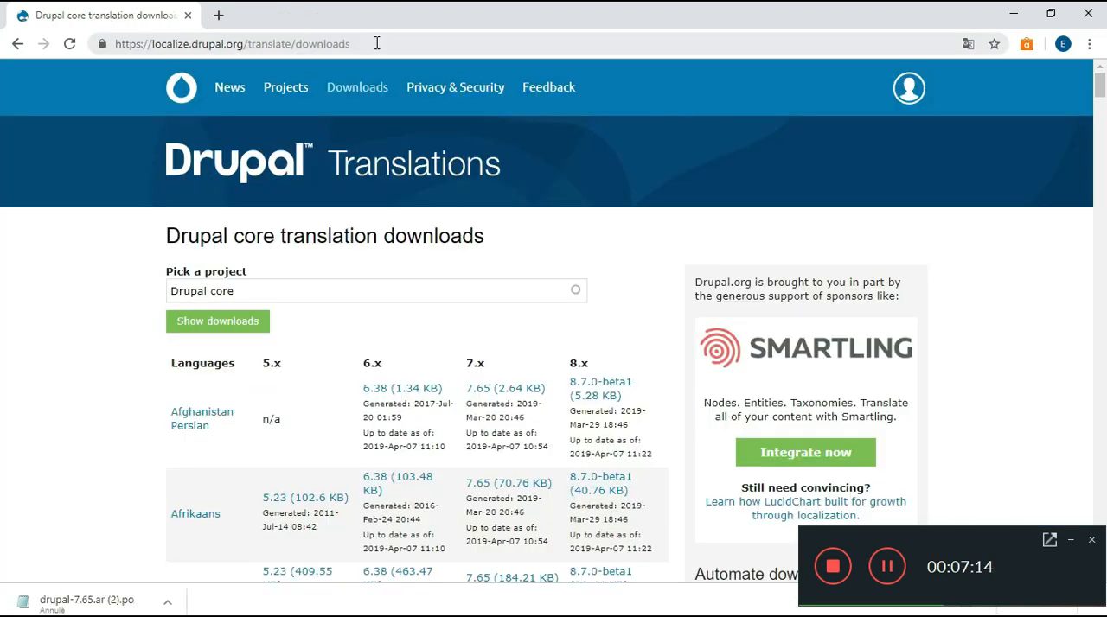
Find French on the Drupal core translation downloads page and download its 7.x translation file, version 7.65
left_click_drag(377, 43, 101, 54)
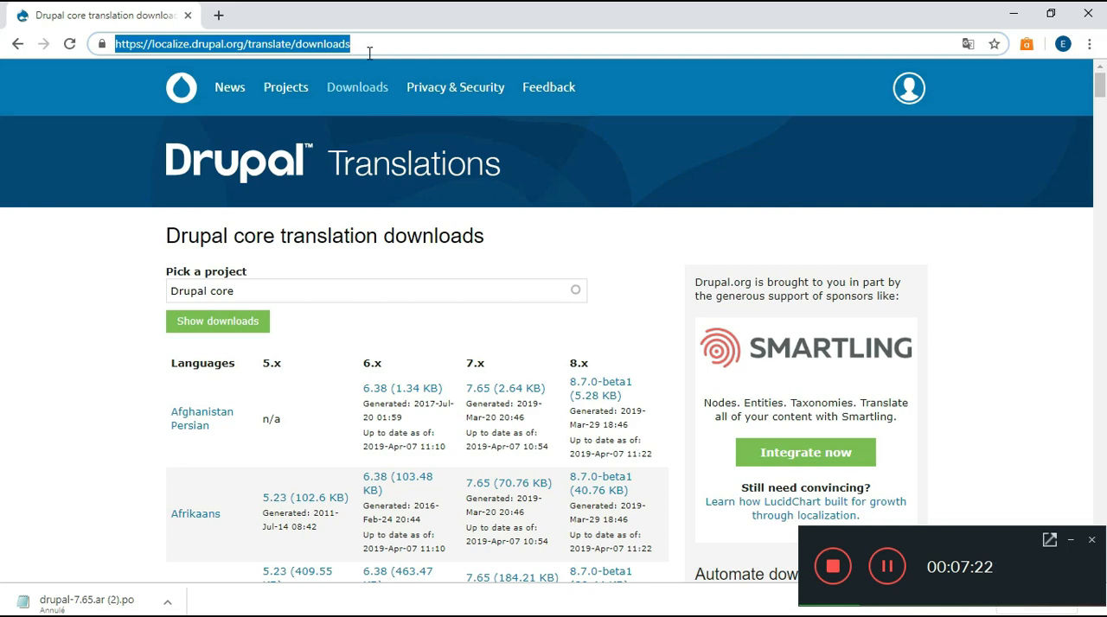
left_click(112, 445)
scroll(115, 447, "down", 3)
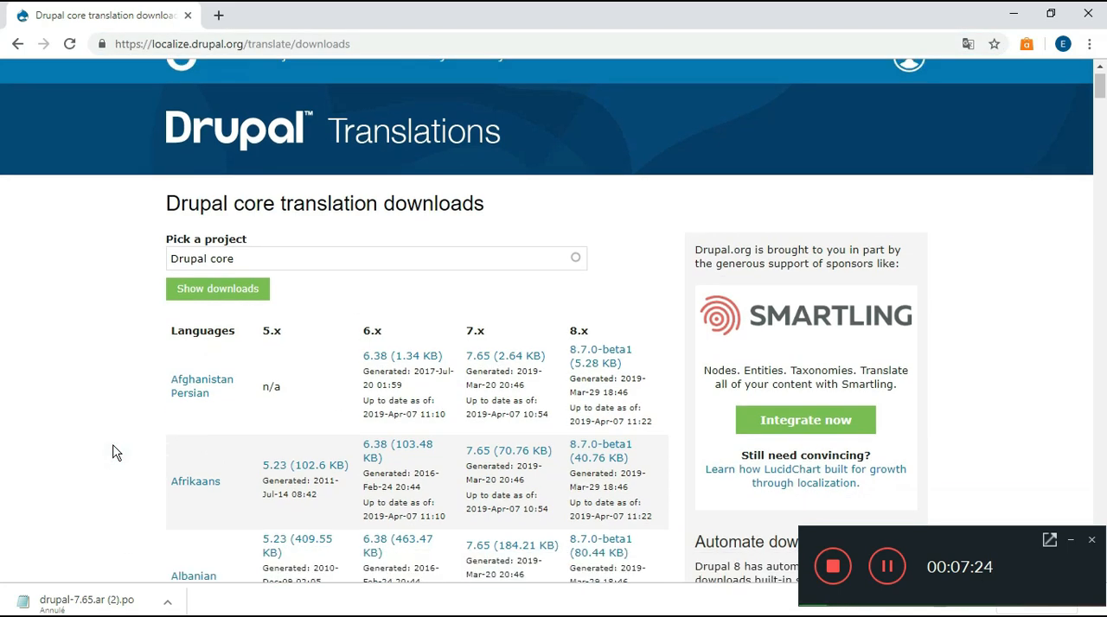
scroll(117, 451, "down", 2)
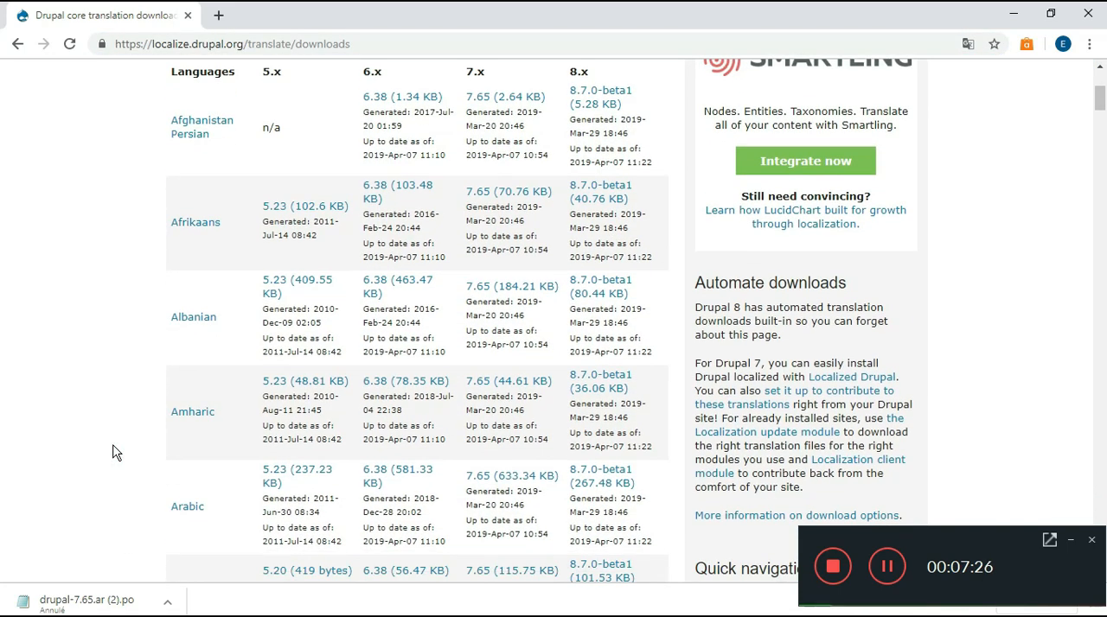
scroll(117, 451, "down", 2)
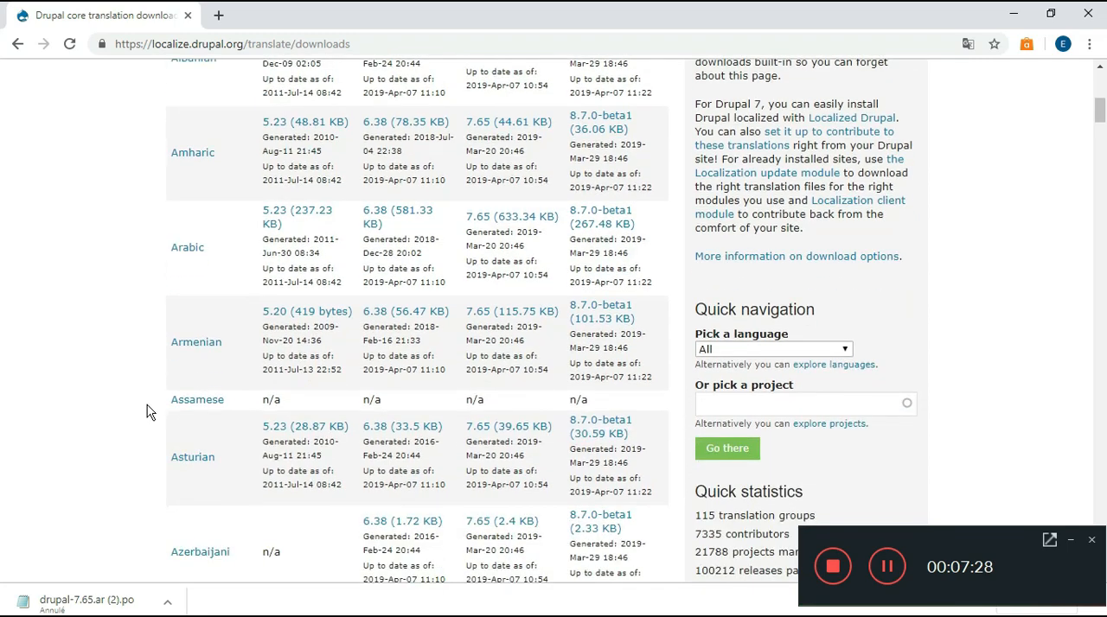
scroll(158, 260, "down", 5)
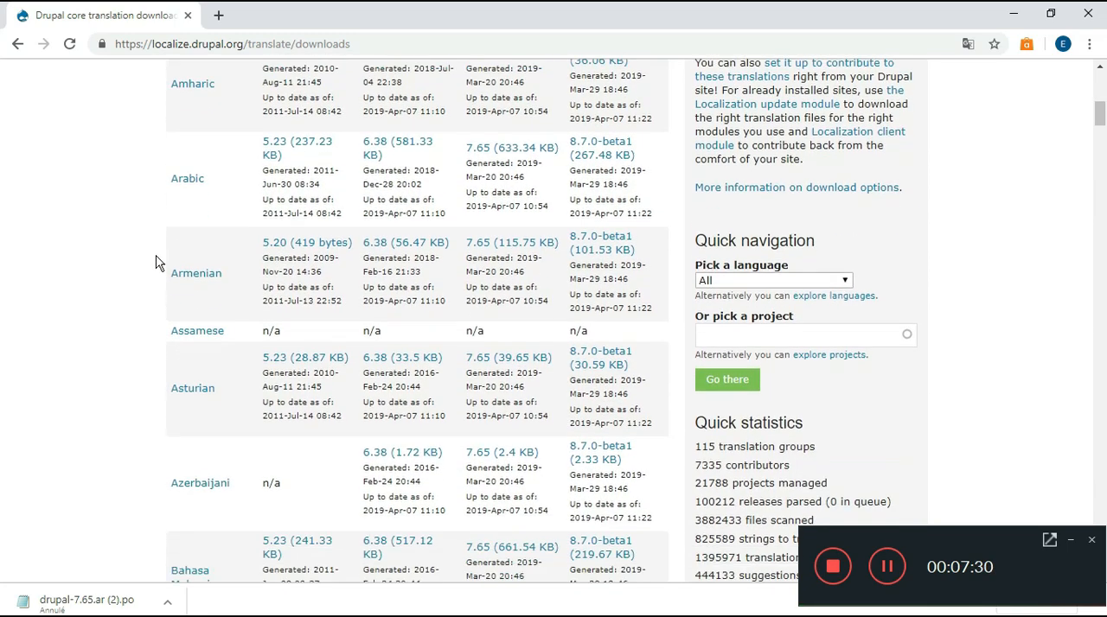
scroll(158, 262, "down", 7)
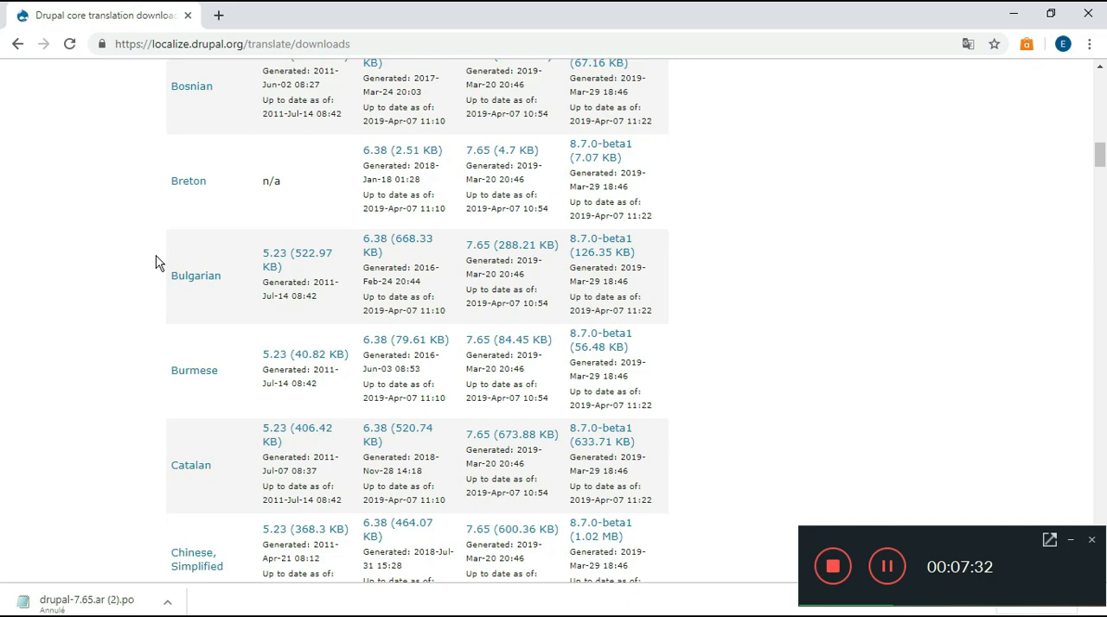
scroll(157, 263, "down", 5)
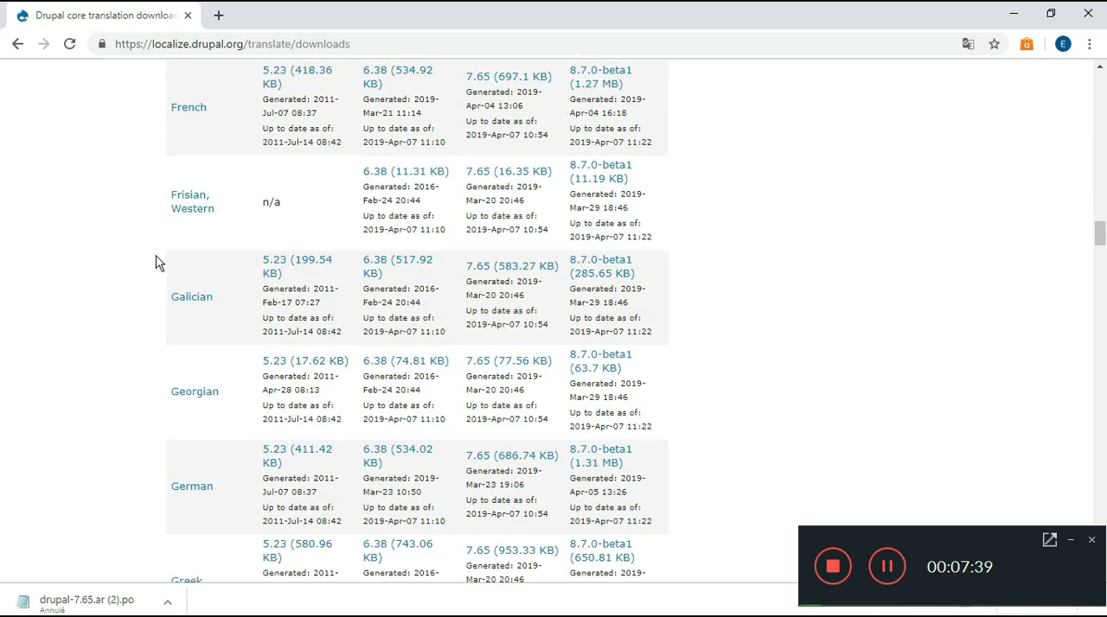
scroll(157, 262, "up", 2)
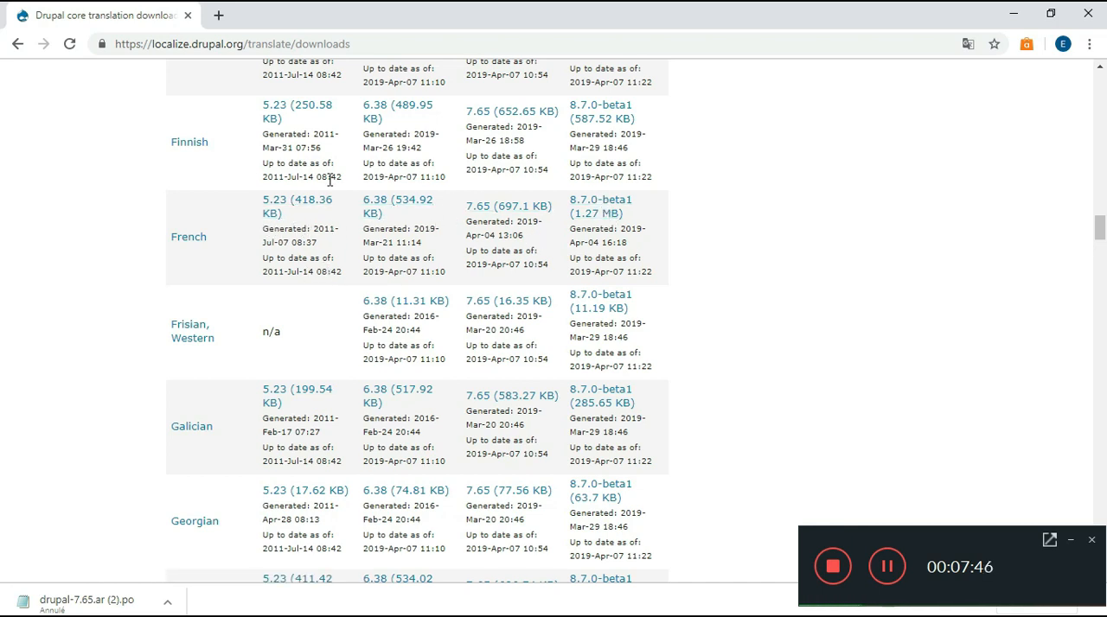
left_click(480, 216)
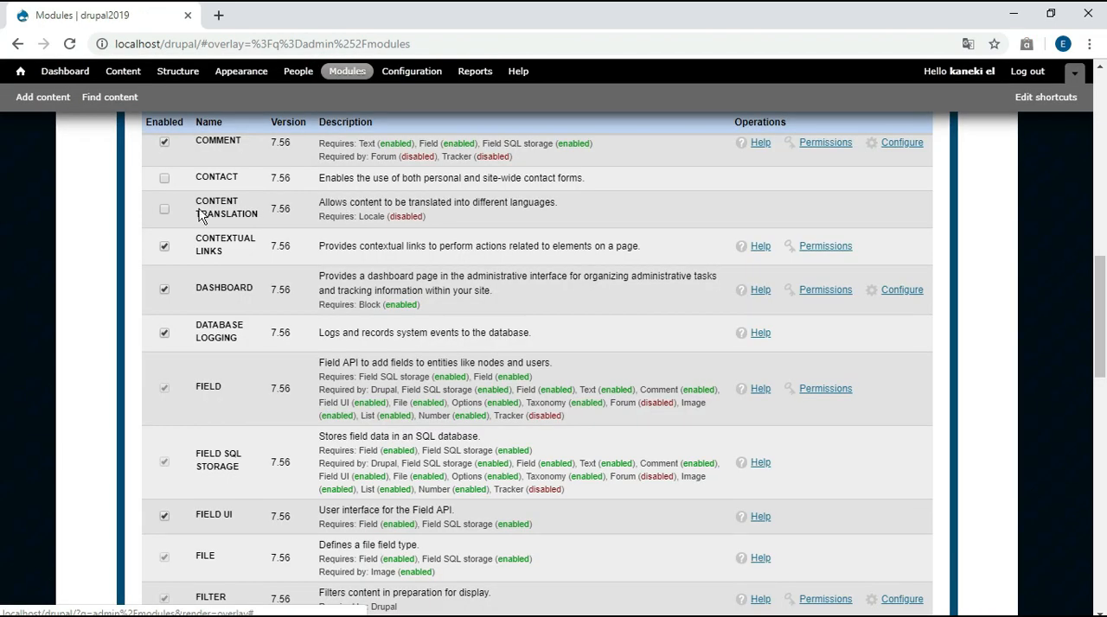
Enable the Content Translation and Locale modules on the site and save the module configuration
left_click(164, 210)
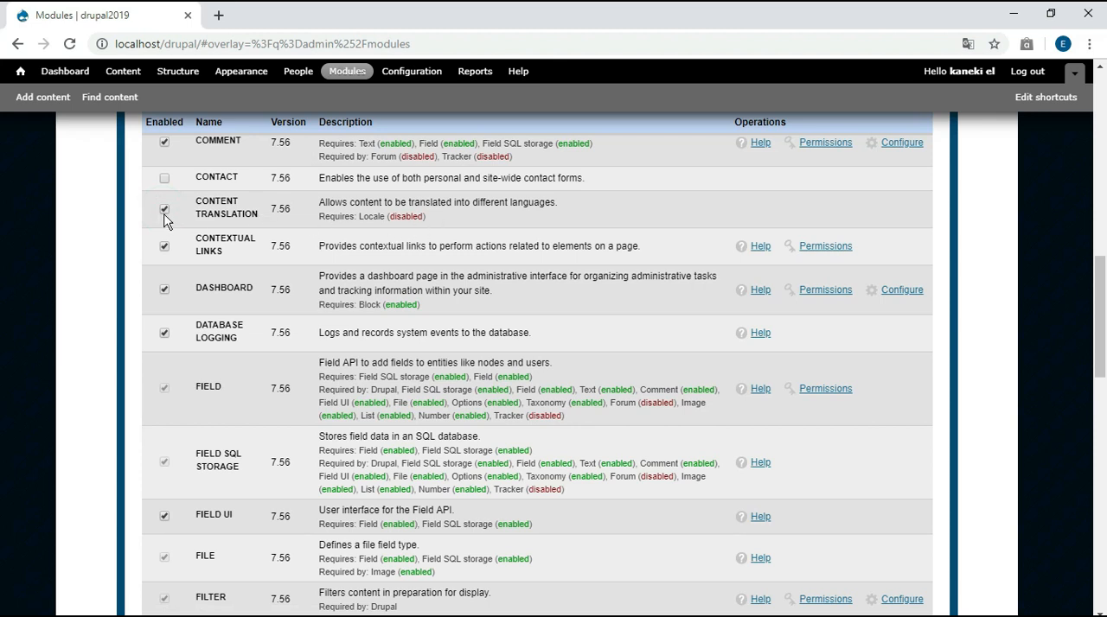
left_click_drag(357, 218, 380, 219)
left_click_drag(1102, 262, 1102, 357)
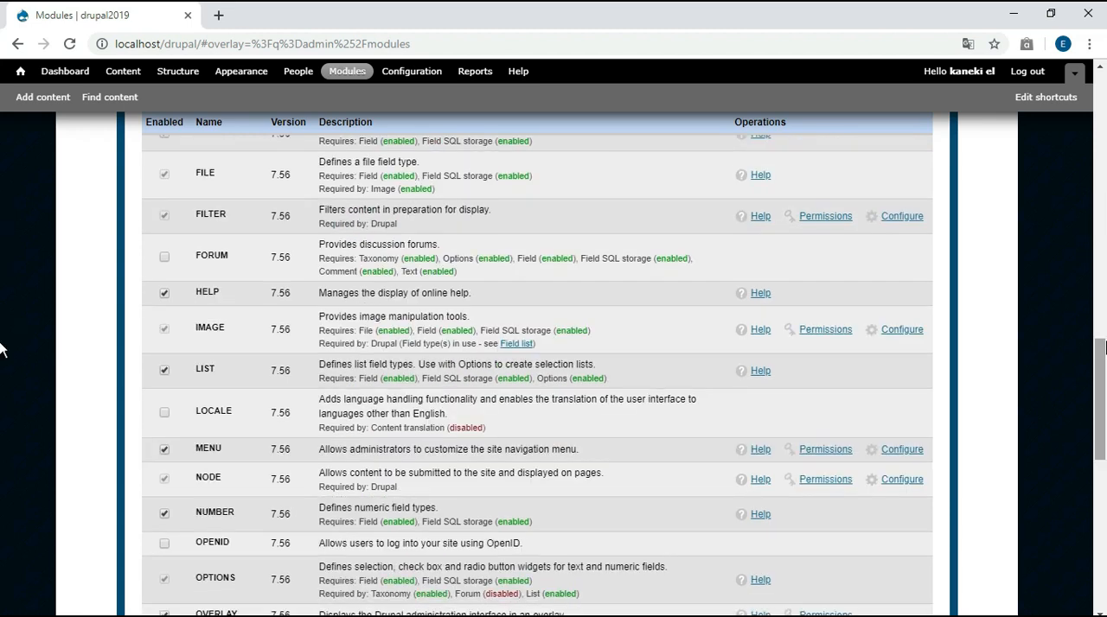
left_click(165, 413)
left_click_drag(1100, 421, 1101, 585)
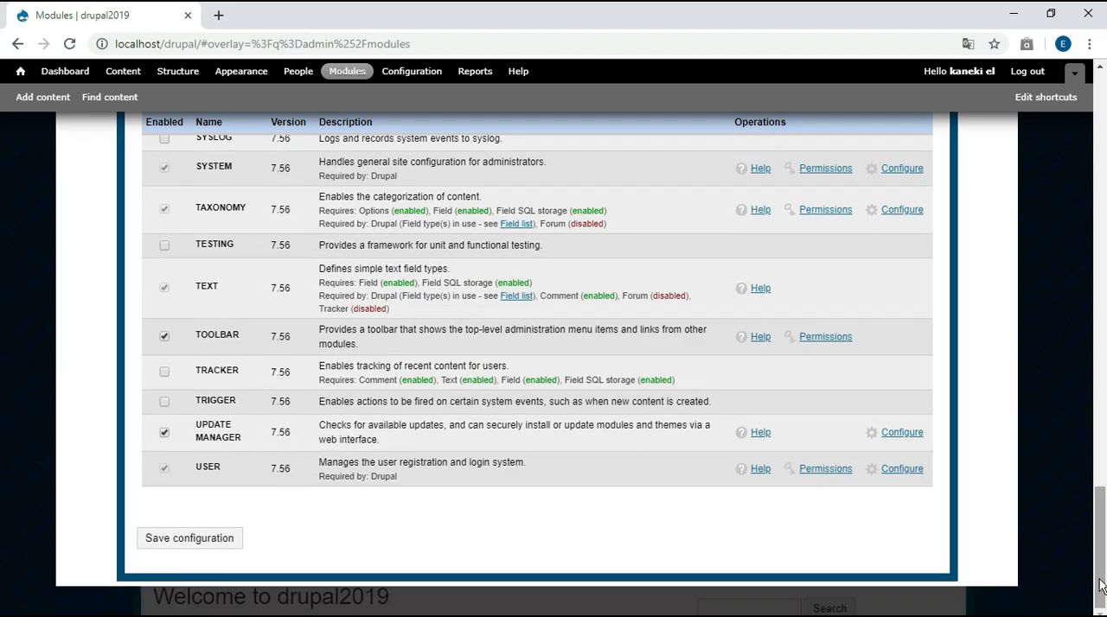
left_click(191, 541)
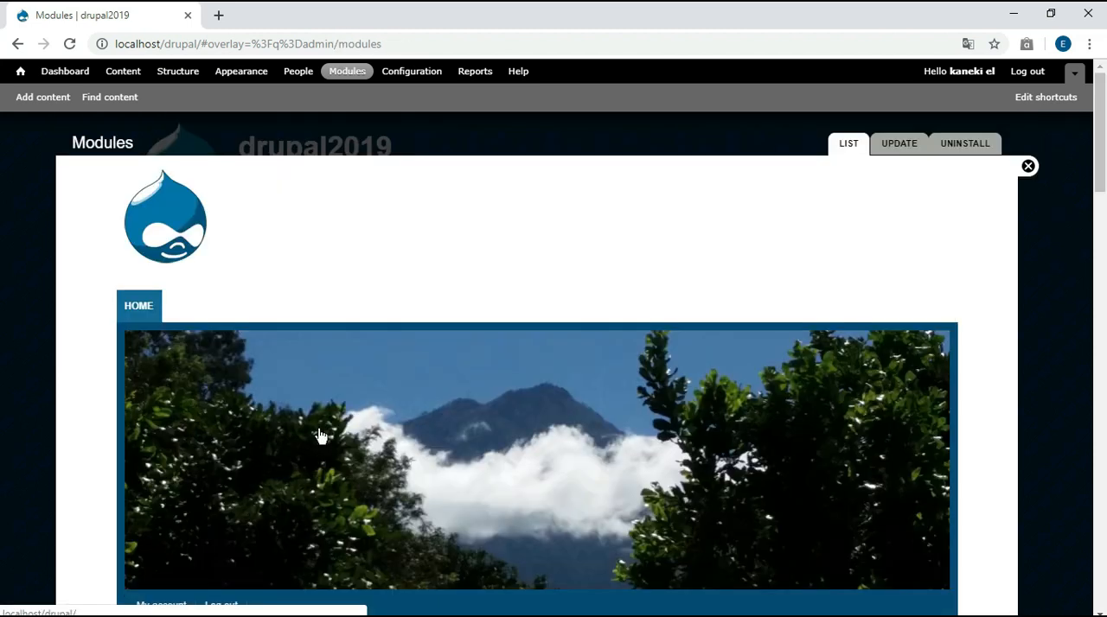
Add French as a predefined language in the site's regional and language configuration
left_click(412, 71)
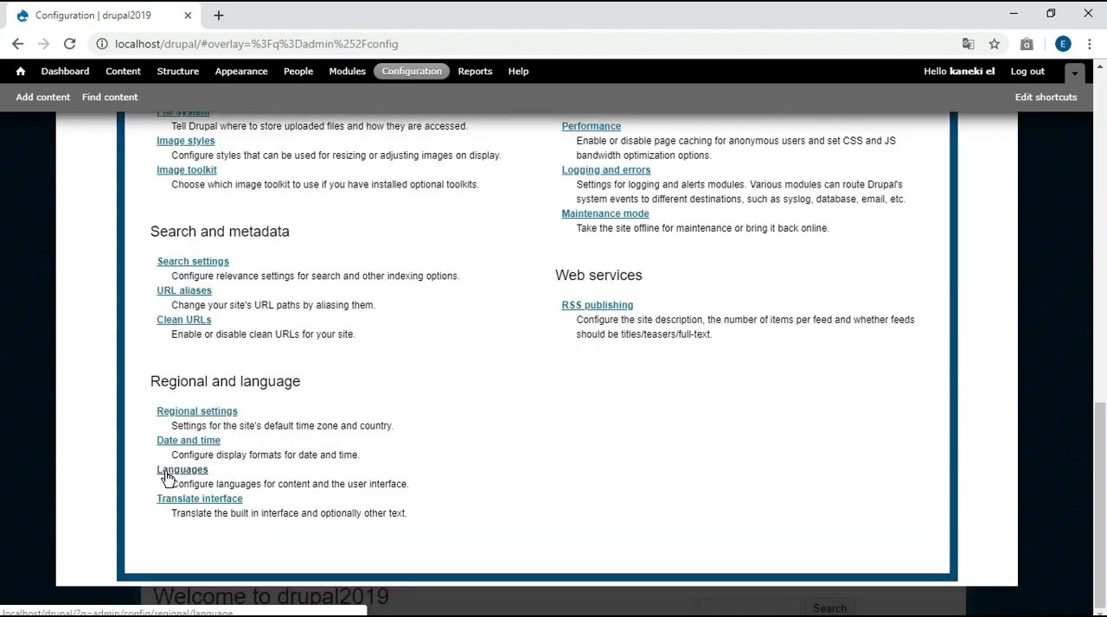
left_click(169, 468)
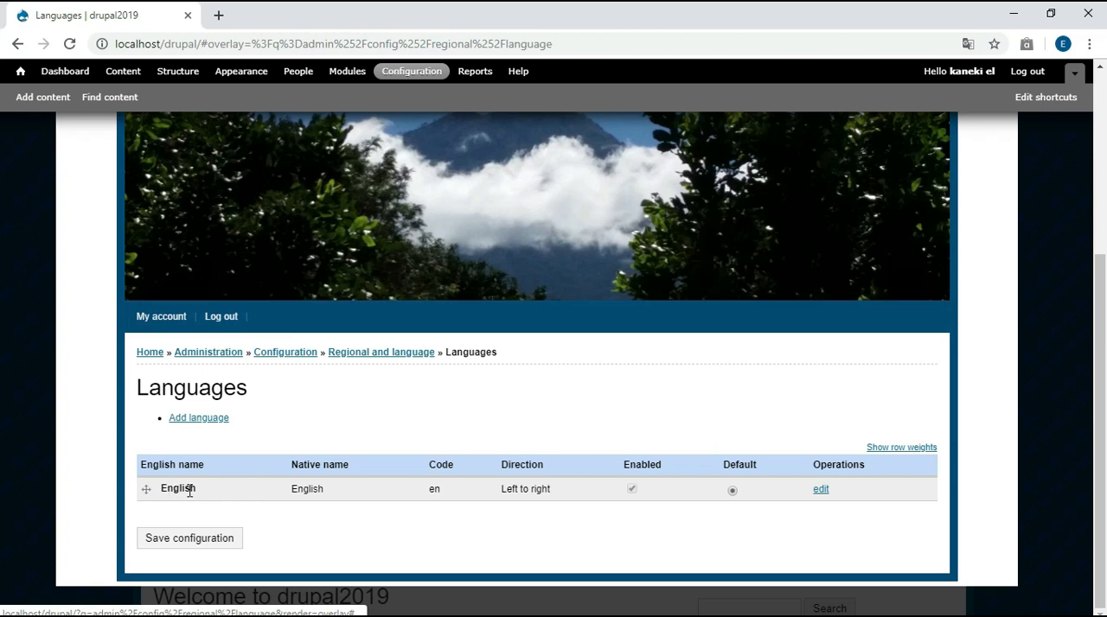
left_click(199, 419)
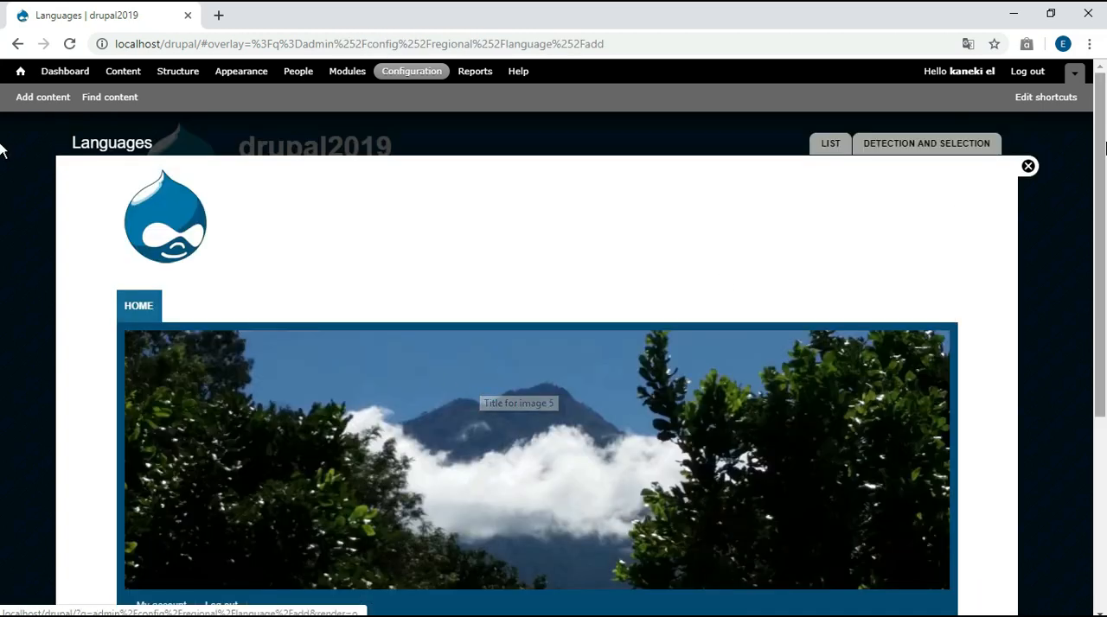
scroll(1, 207, "down", 3)
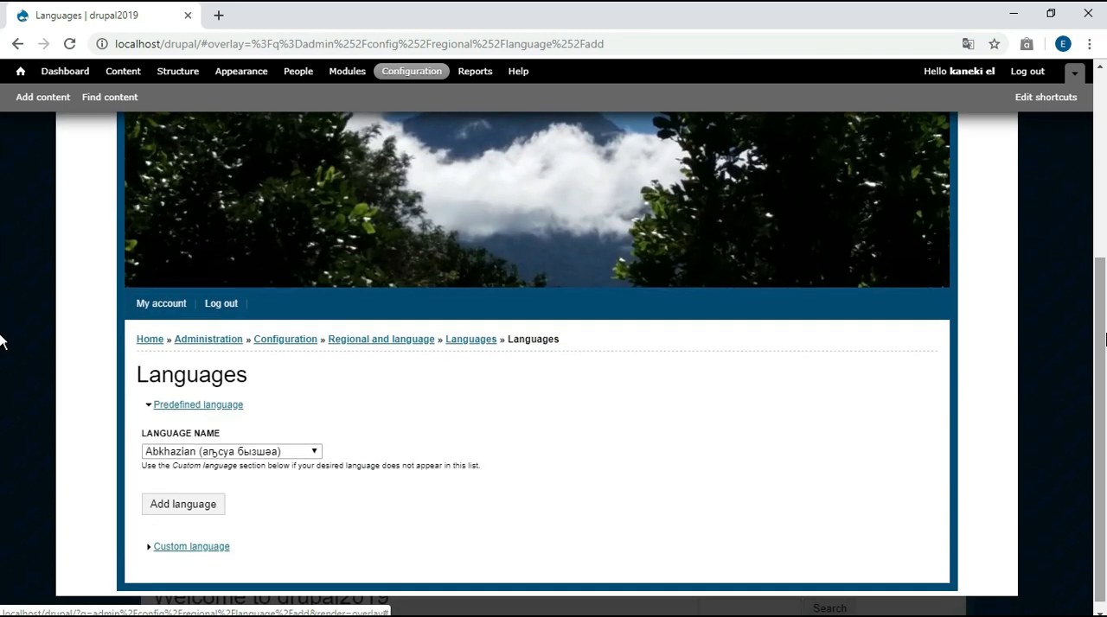
left_click(300, 455)
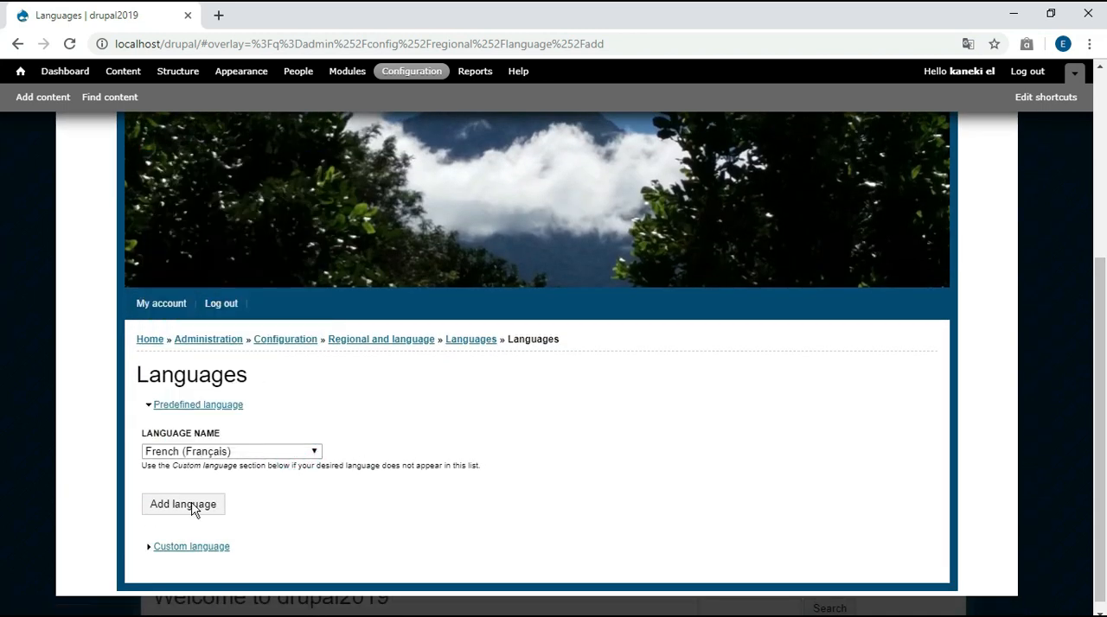
left_click(192, 504)
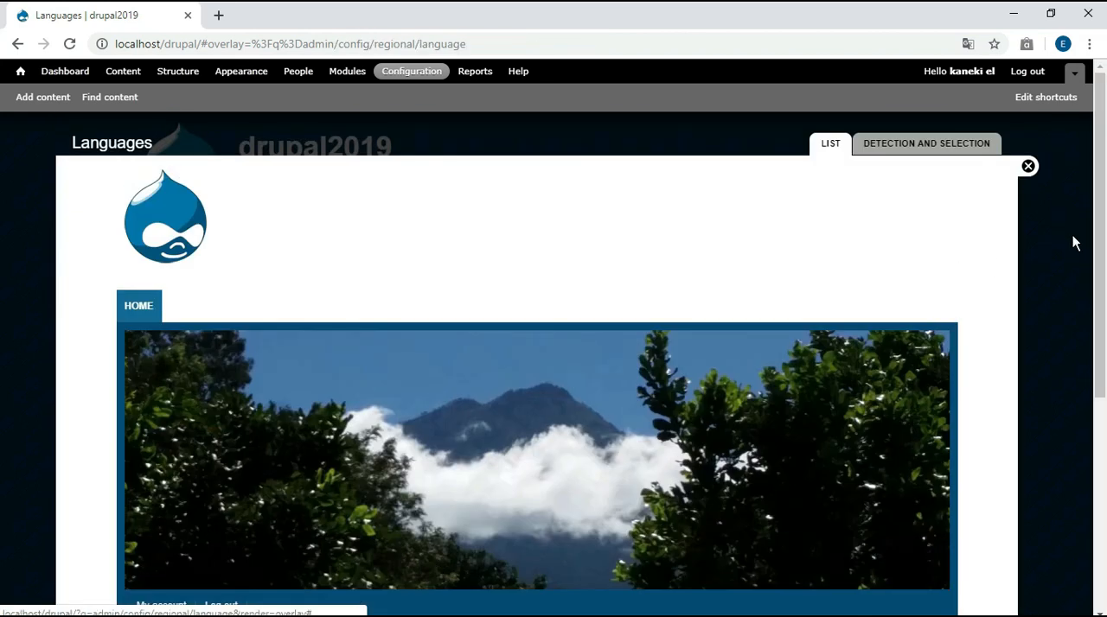
Make French the site's default language and save the language configuration
left_click_drag(1100, 244, 1100, 453)
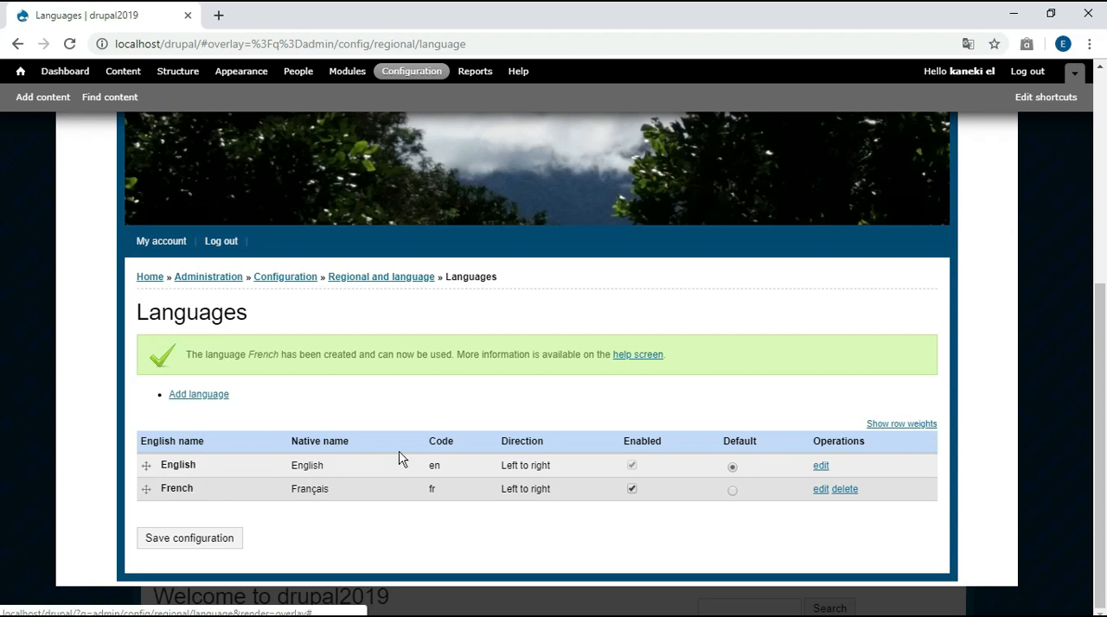
left_click(732, 492)
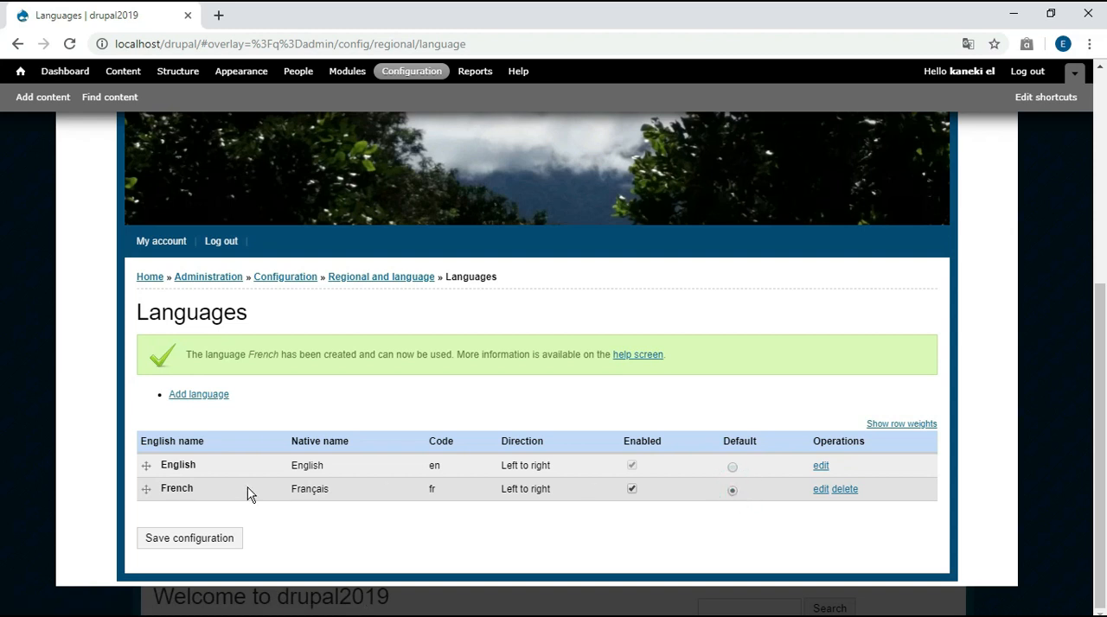
left_click(212, 540)
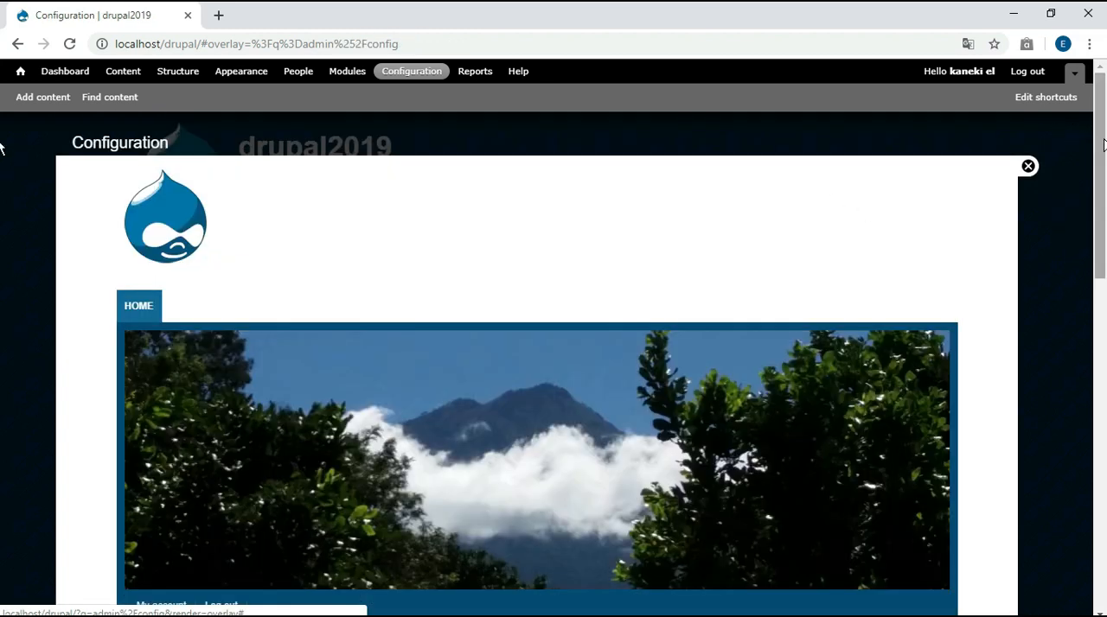
Import the language file drupal-7.65.fr (1).po into French for the built-in interface, keeping existing strings and adding only new ones
left_click_drag(1102, 143, 1105, 476)
left_click(194, 506)
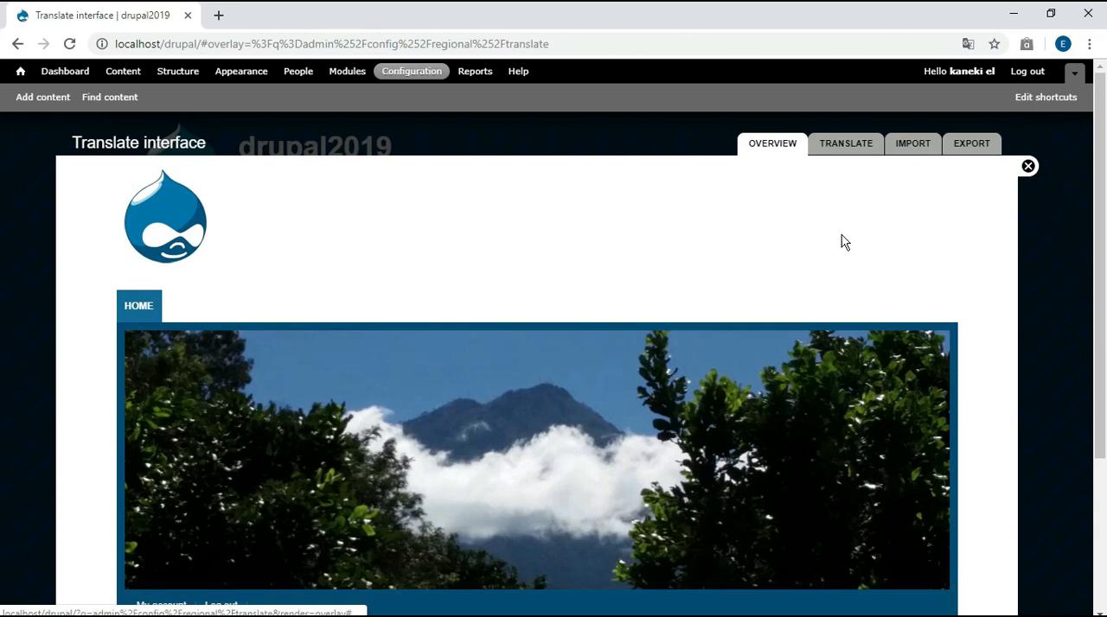
left_click(906, 149)
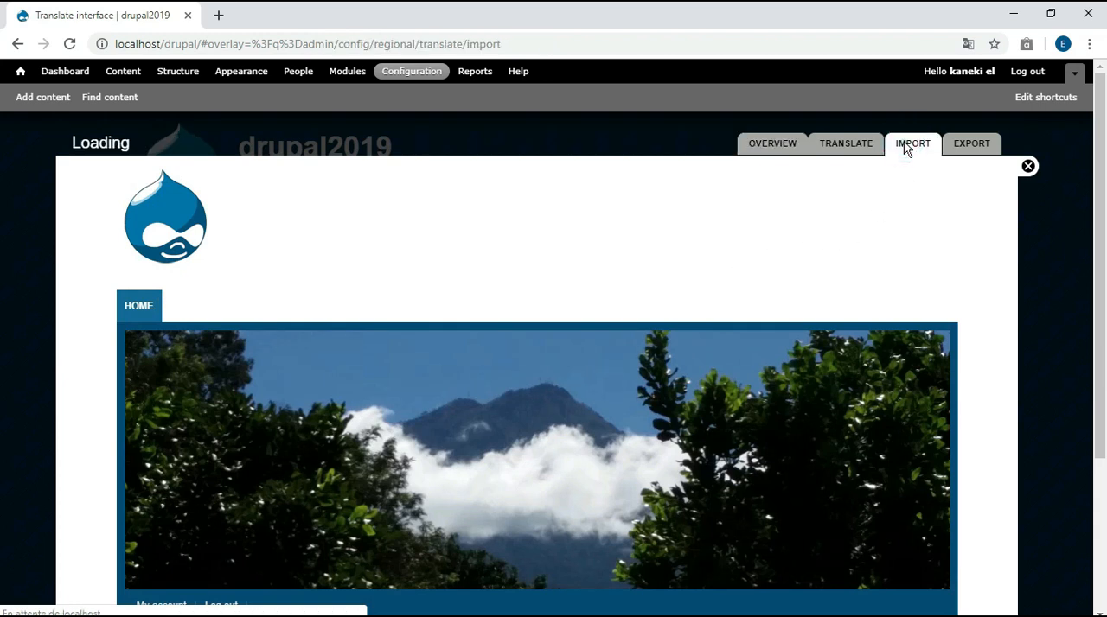
left_click_drag(1102, 106, 1098, 77)
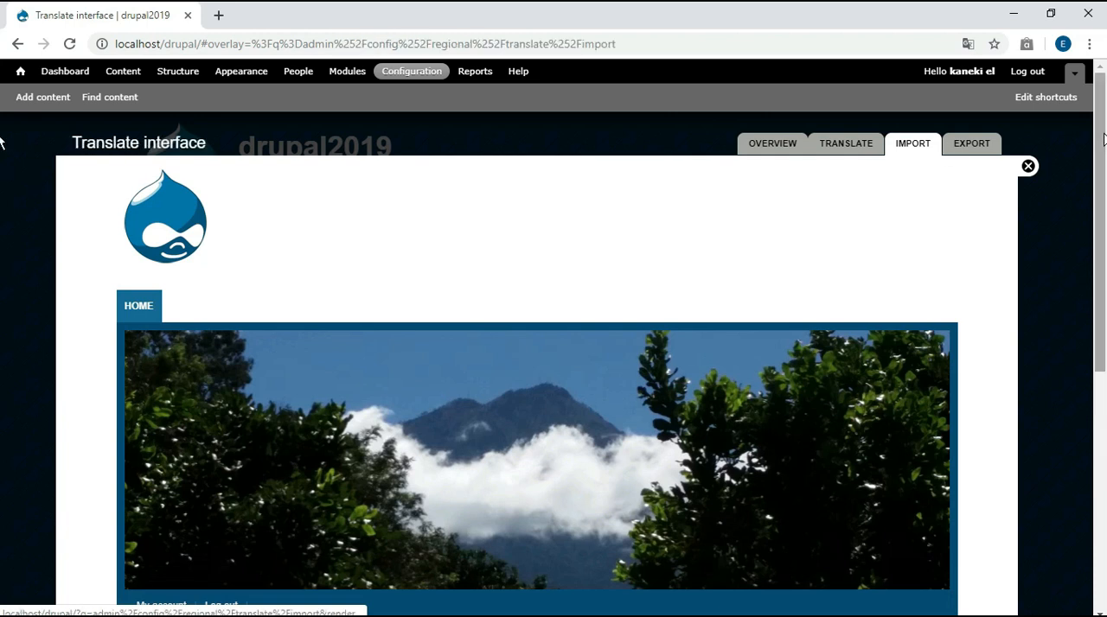
left_click_drag(1104, 138, 1104, 359)
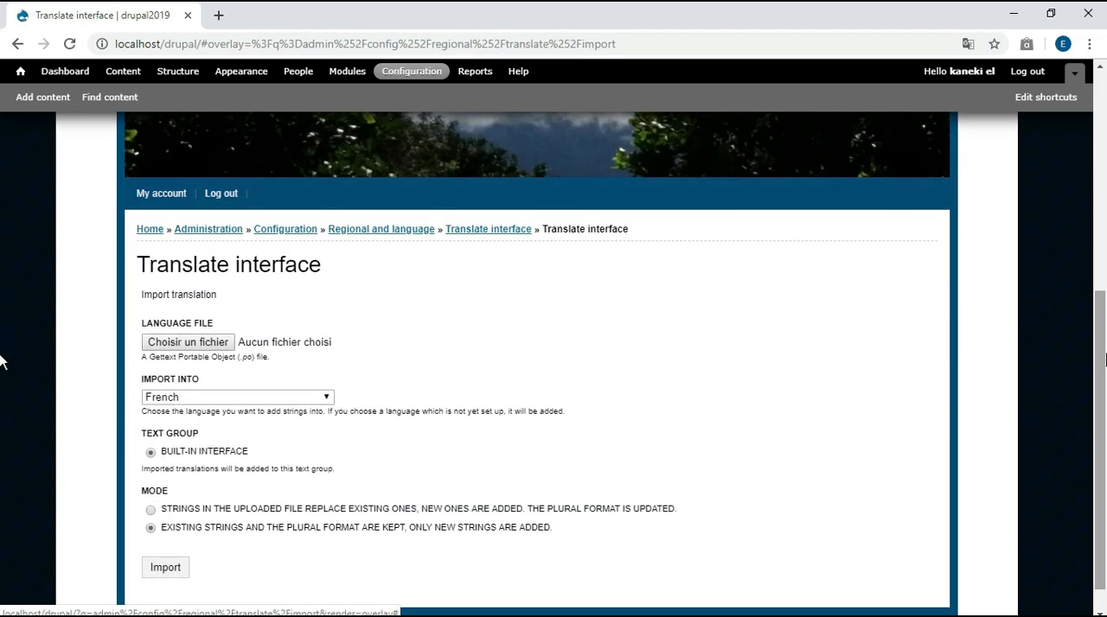
left_click(180, 351)
left_click(286, 220)
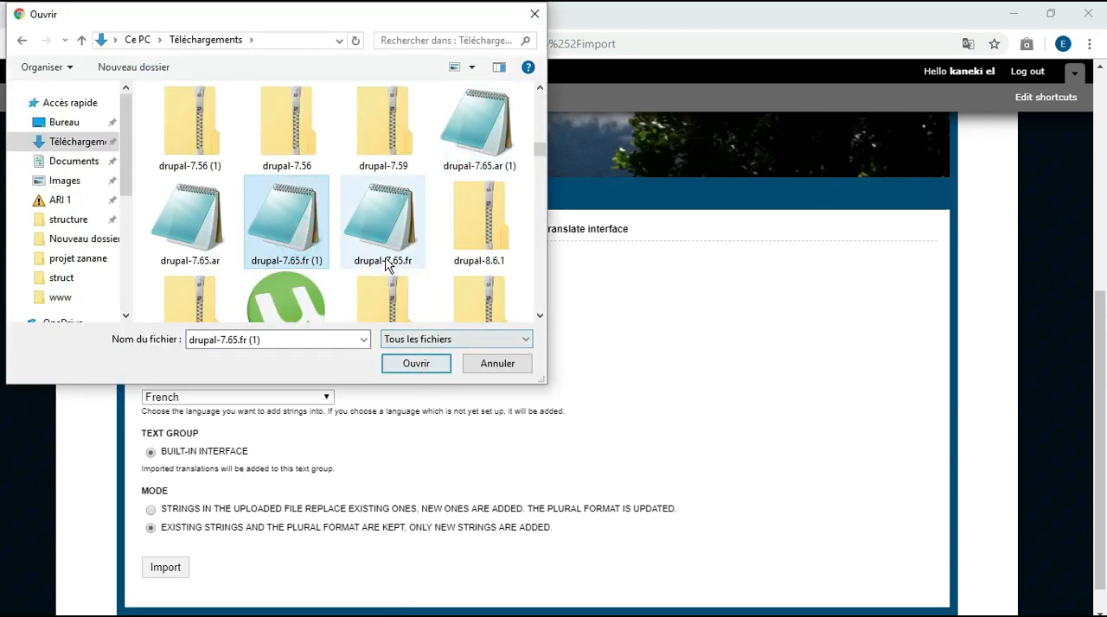
left_click(406, 364)
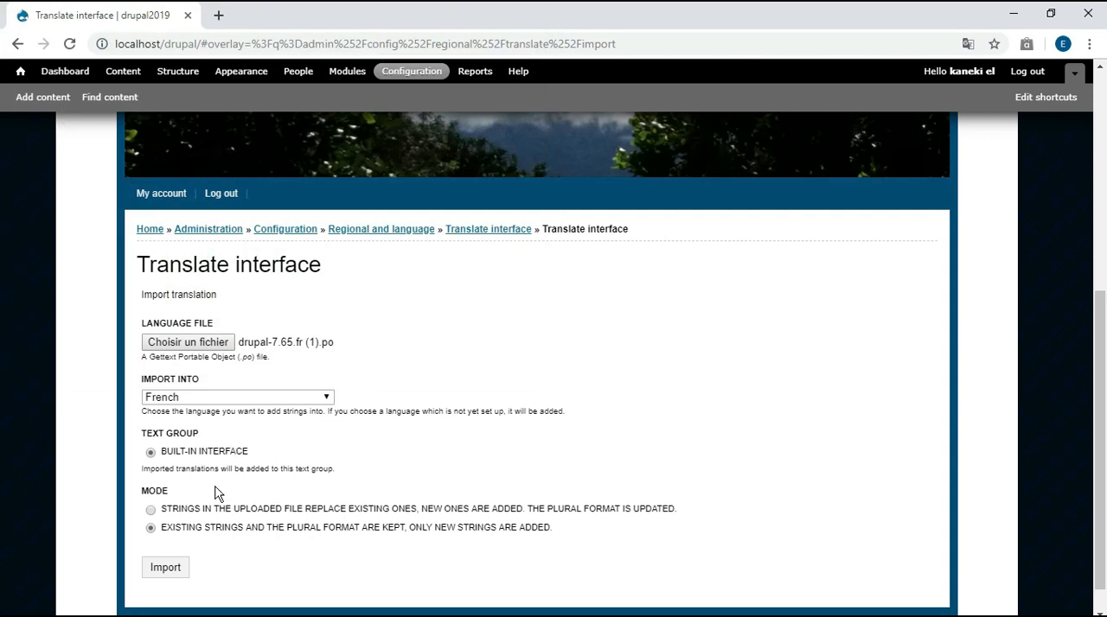
left_click(165, 567)
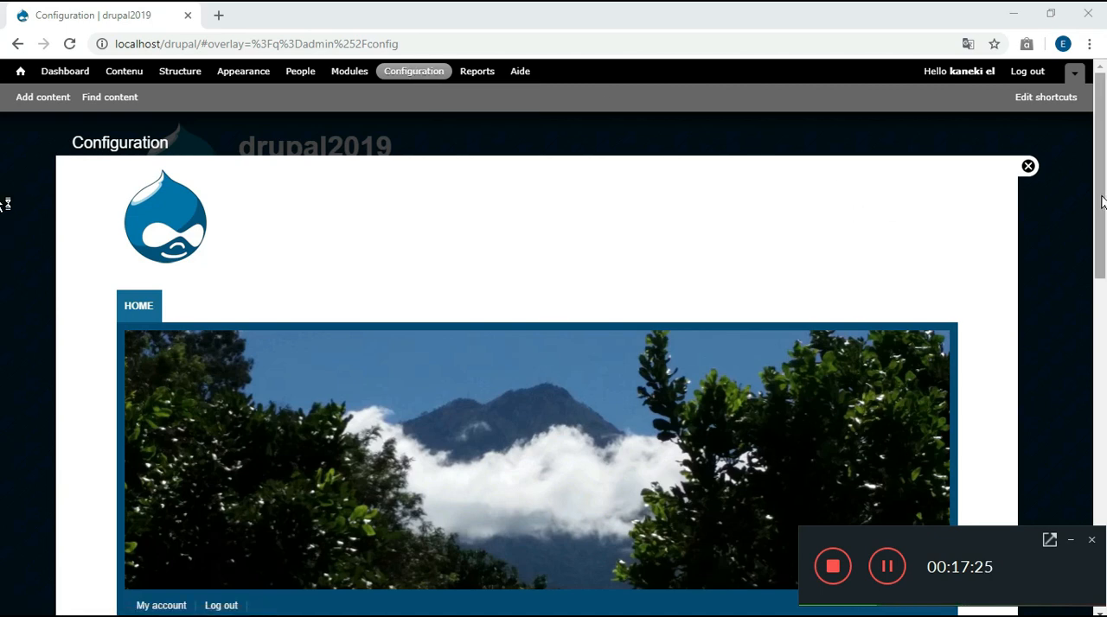
Check how much of the interface is translated into French on the translation overview, reload it, and return to the site's home page
left_click_drag(1101, 202, 1101, 549)
left_click(227, 501)
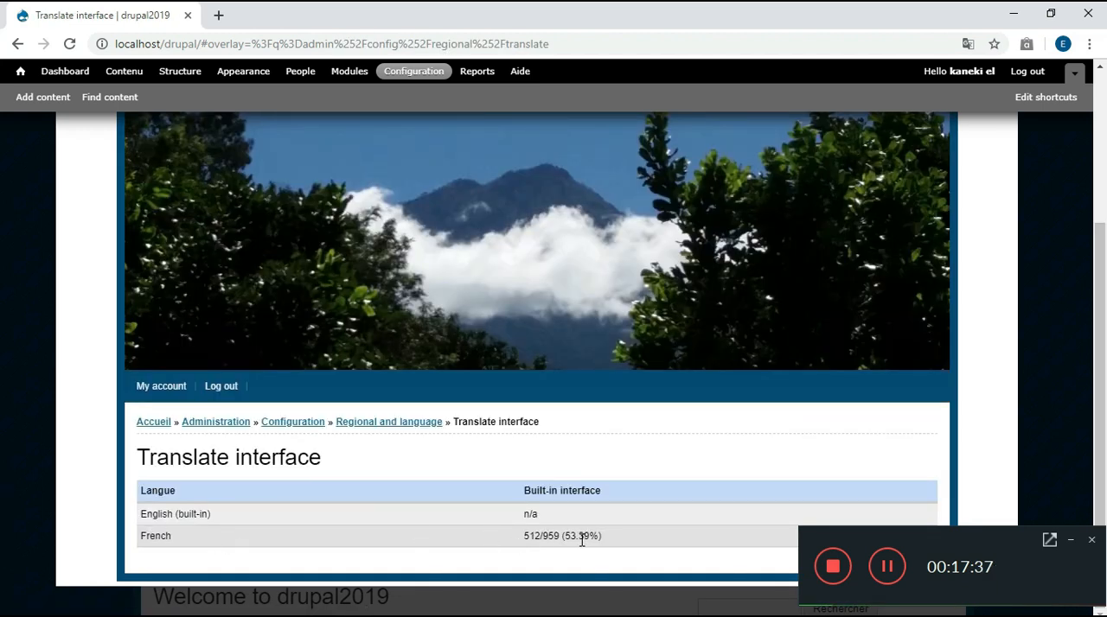
left_click_drag(567, 537, 593, 535)
left_click(69, 44)
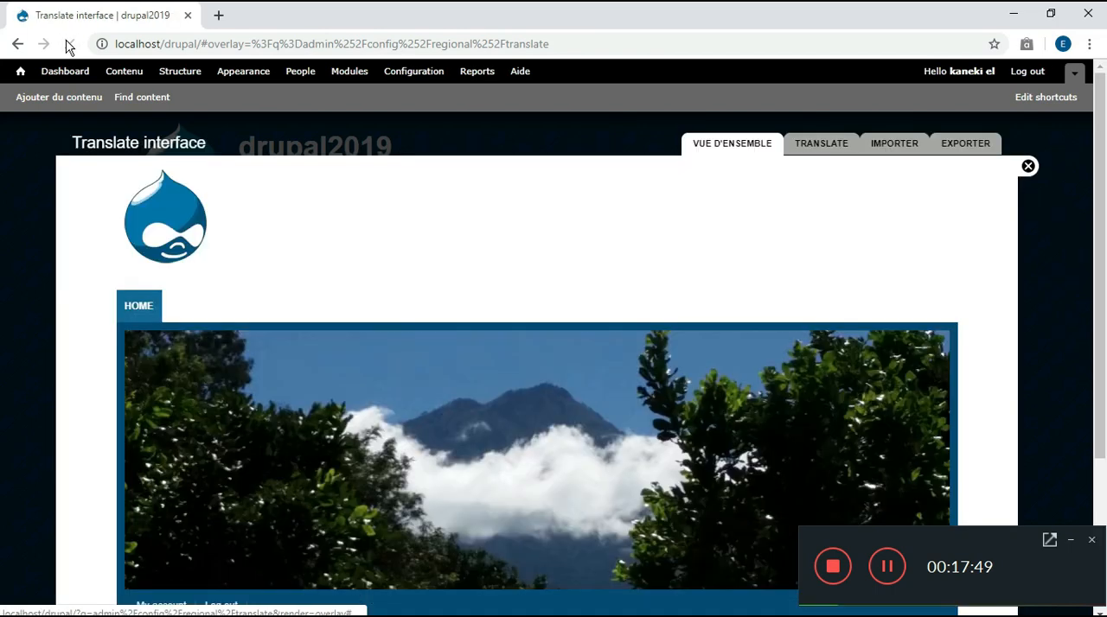
left_click_drag(1104, 90, 1103, 256)
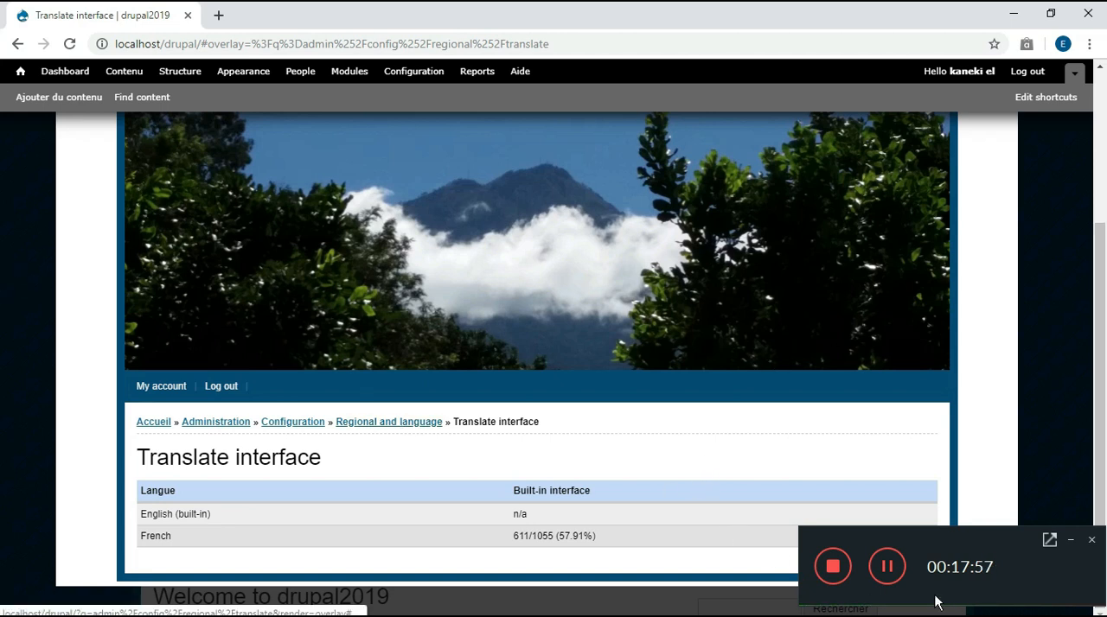
left_click(888, 571)
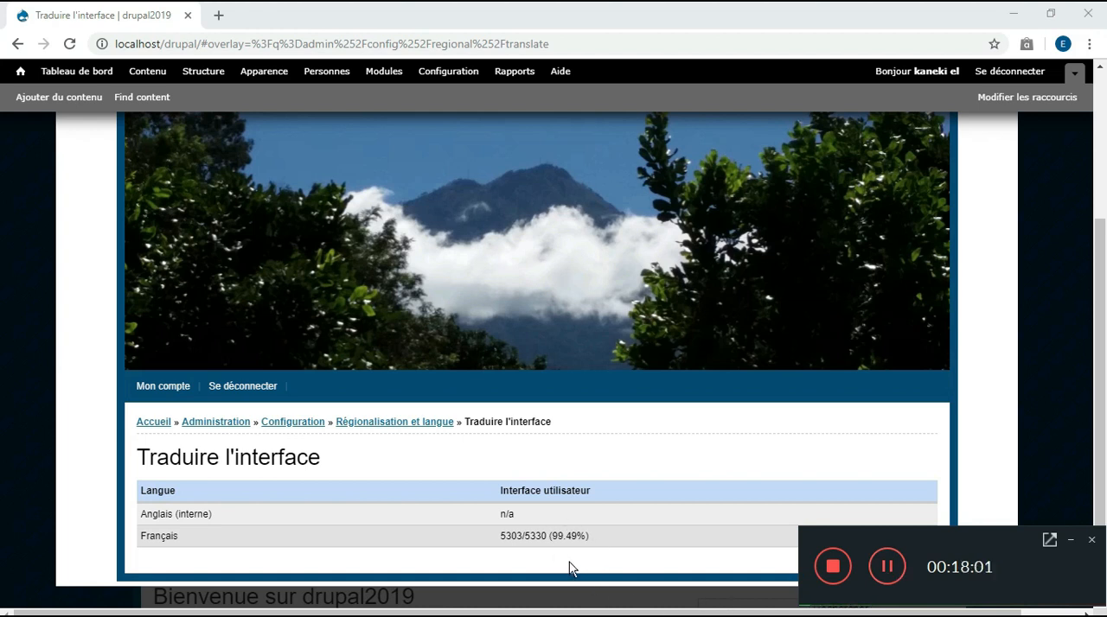
left_click(887, 570)
left_click(21, 72)
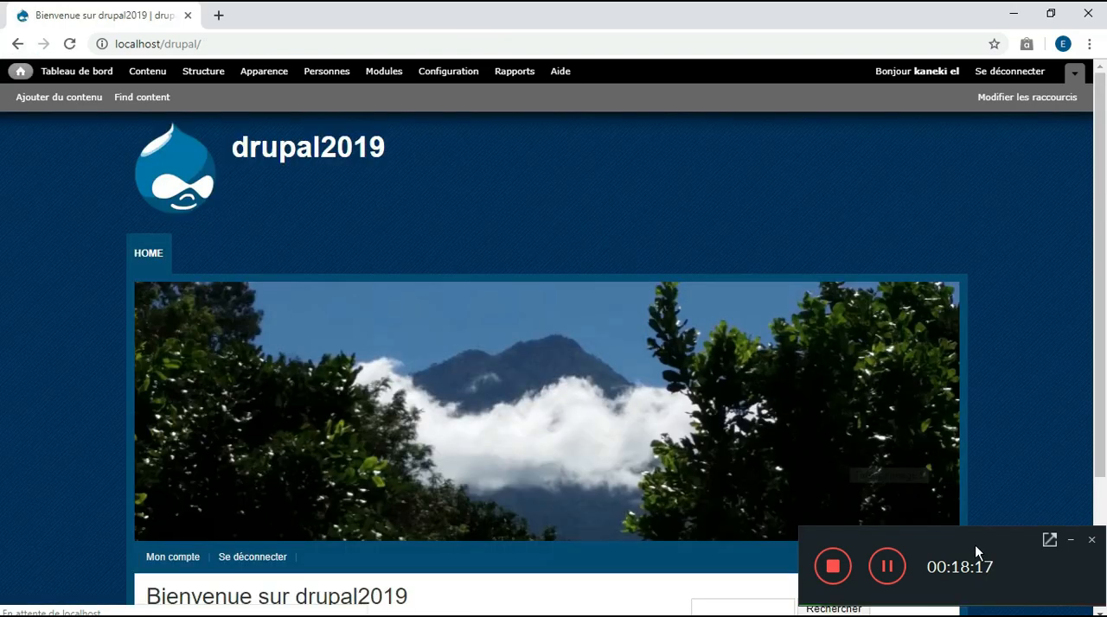
left_click(888, 573)
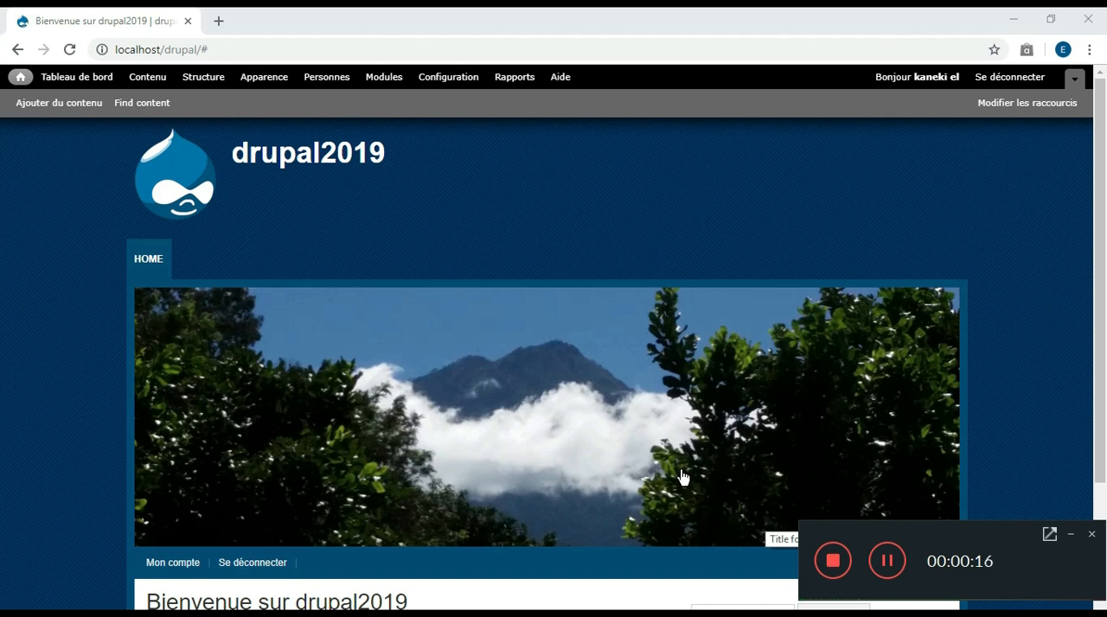
Create a taxonomy vocabulary named sport with the description "toutes les sports" and save it
left_click(201, 77)
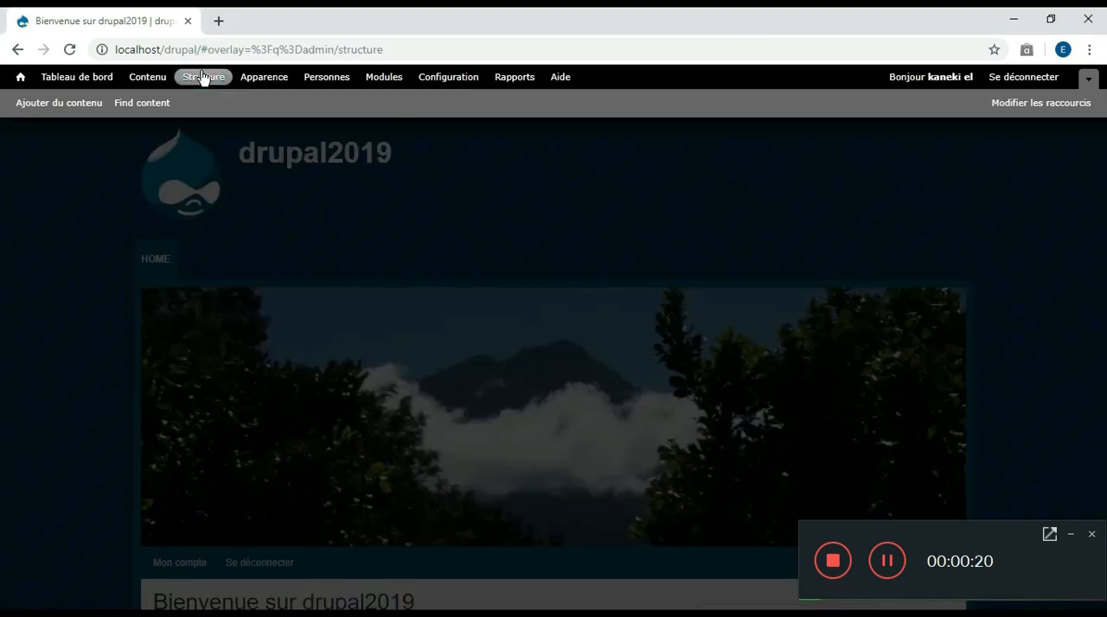
left_click(163, 504)
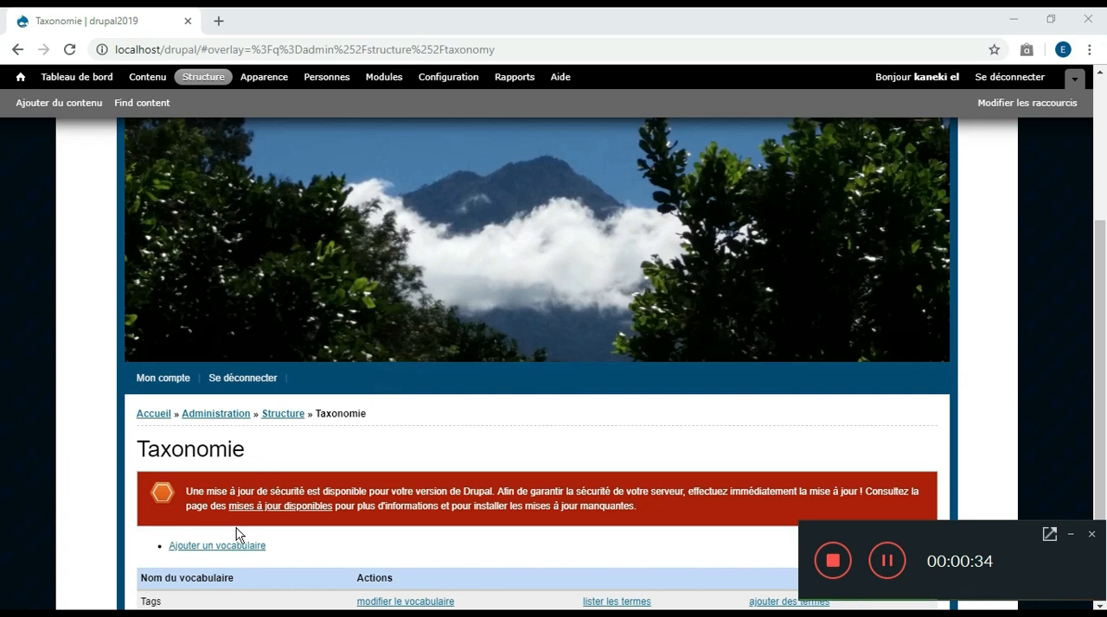
left_click(229, 548)
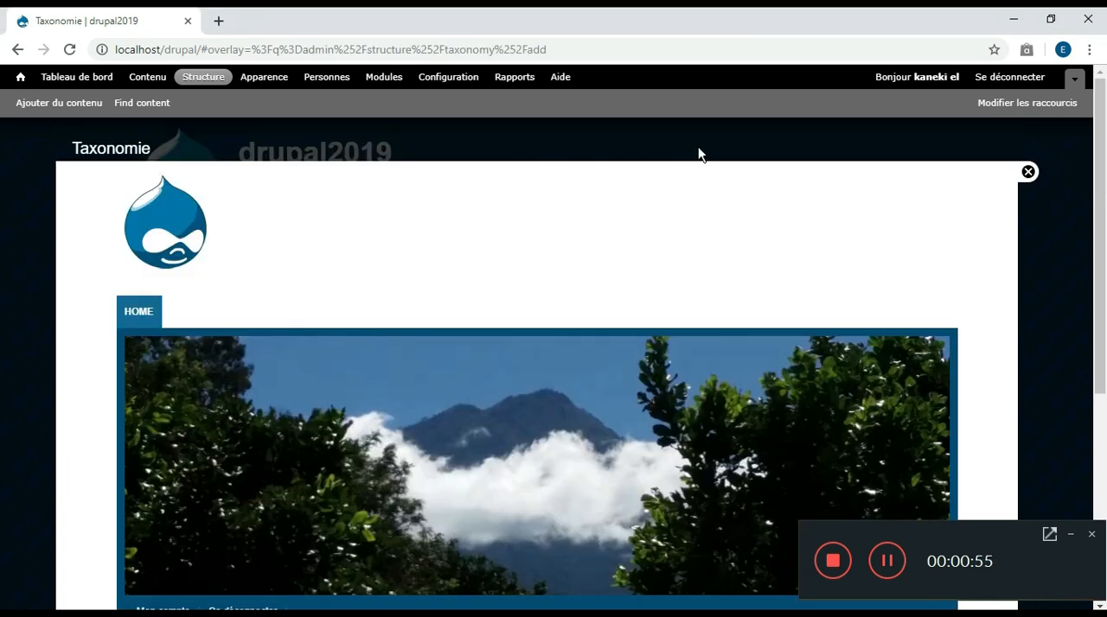
left_click_drag(1102, 192, 1102, 378)
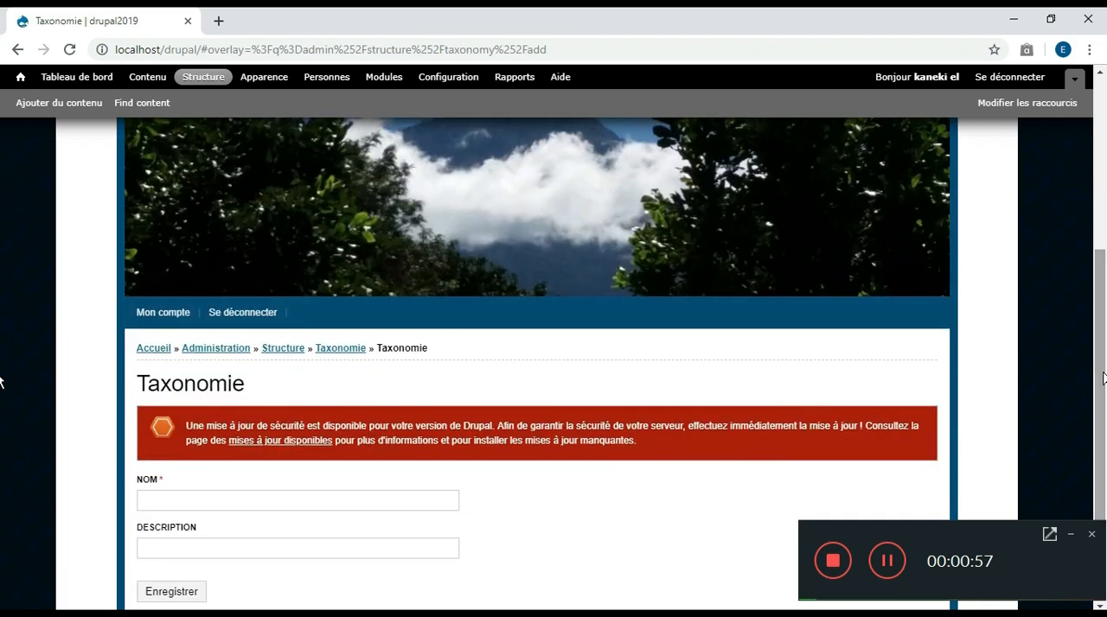
left_click(326, 500)
type("sport")
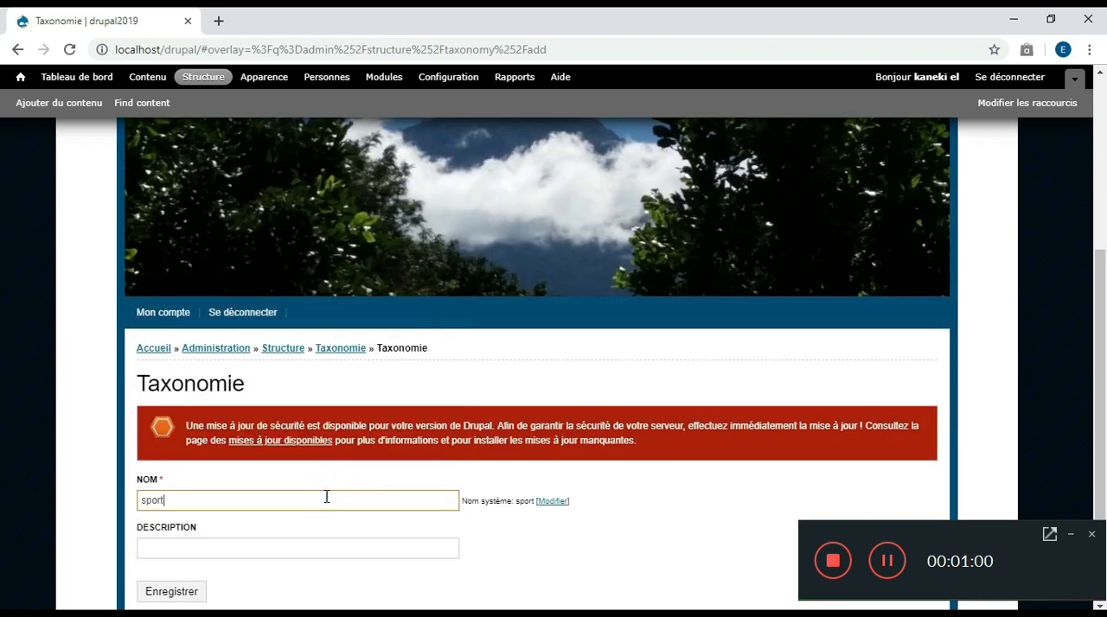
left_click(256, 553)
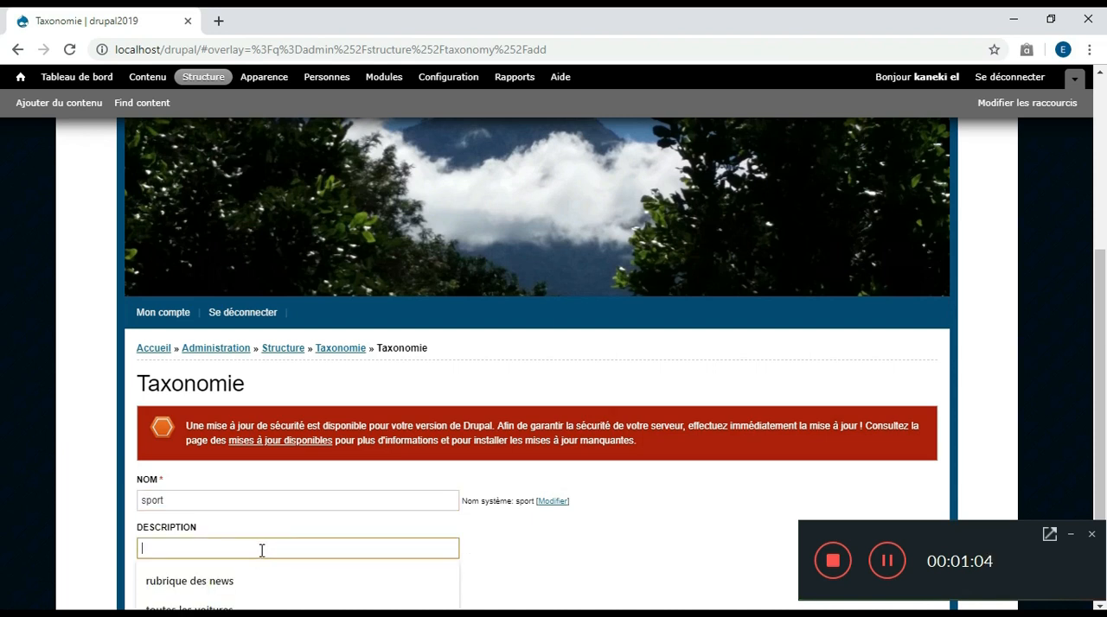
type("tou")
type("tes les sports")
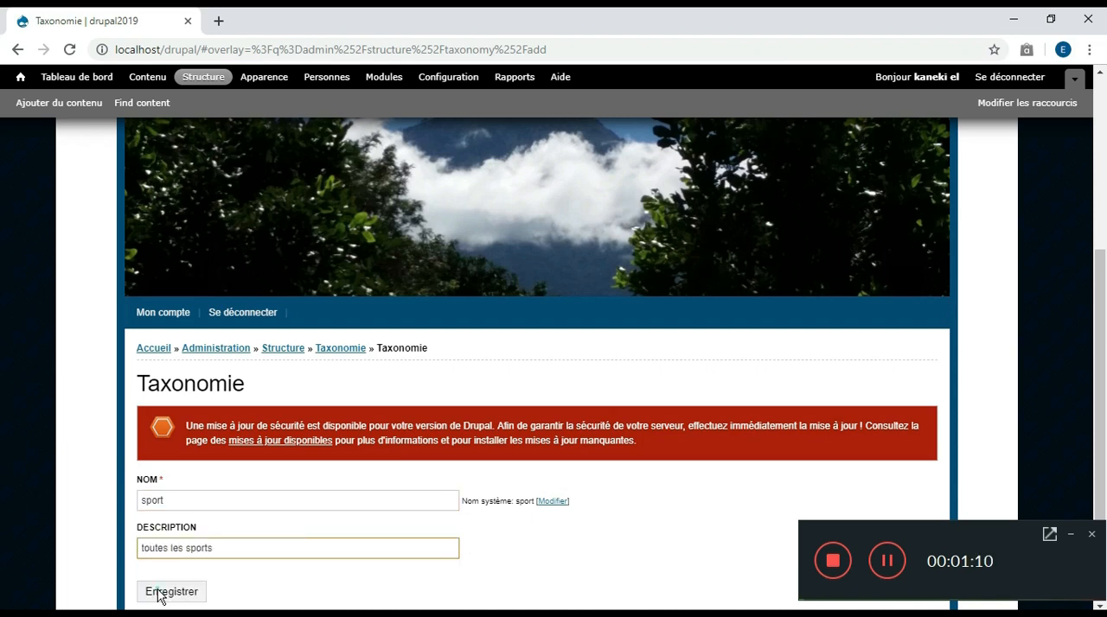
left_click(160, 593)
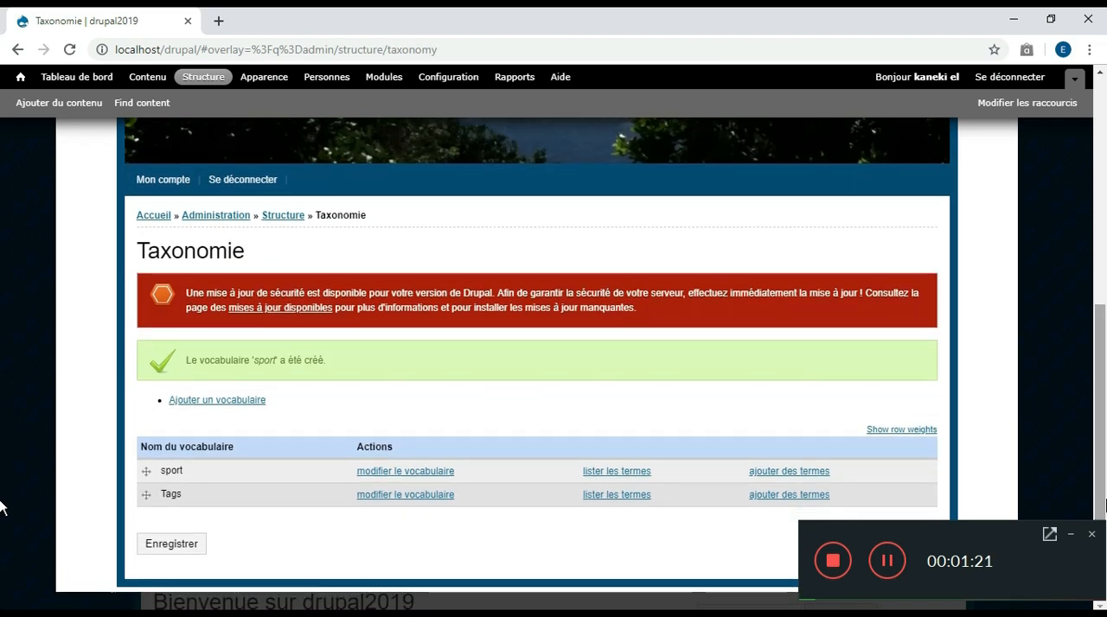
Add the terms football and basketball to the sport vocabulary, leaving their descriptions empty
left_click(789, 474)
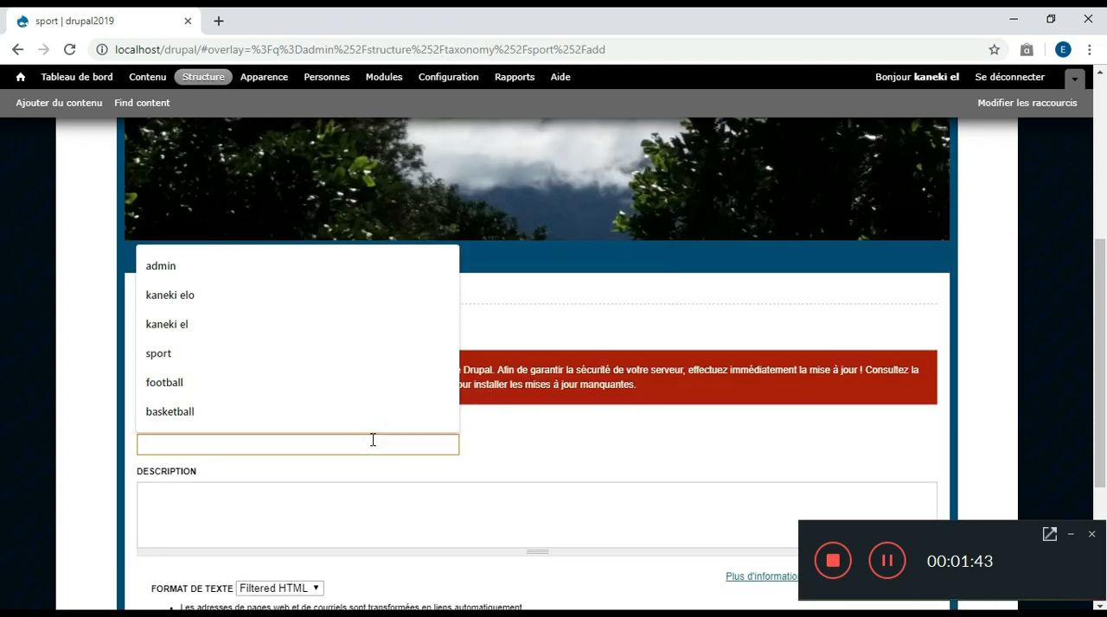
type("football")
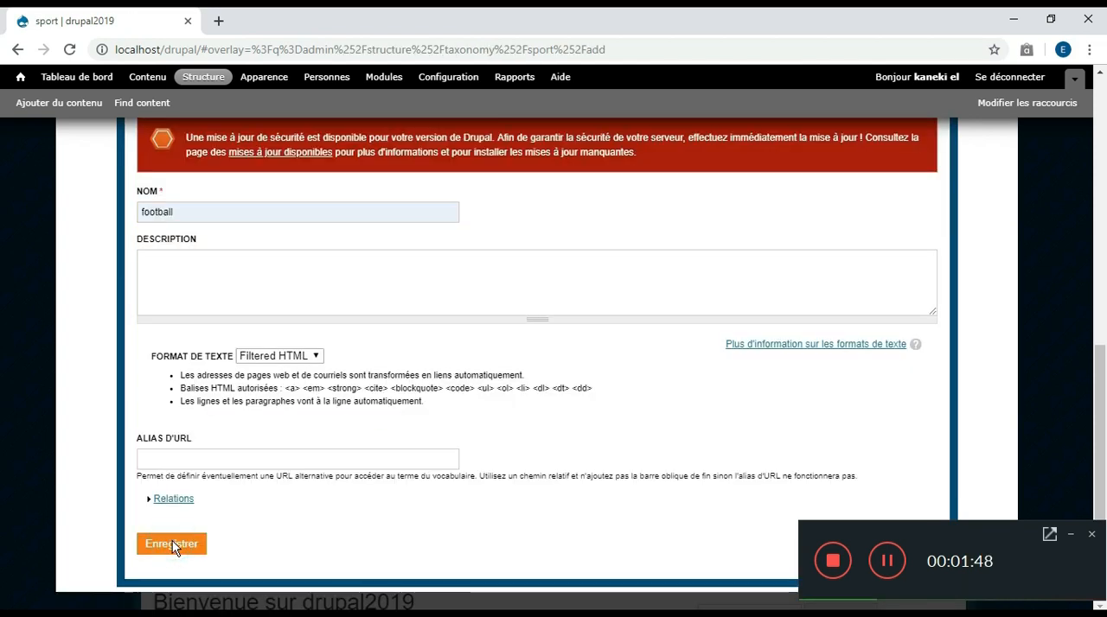
left_click(172, 541)
left_click(262, 468)
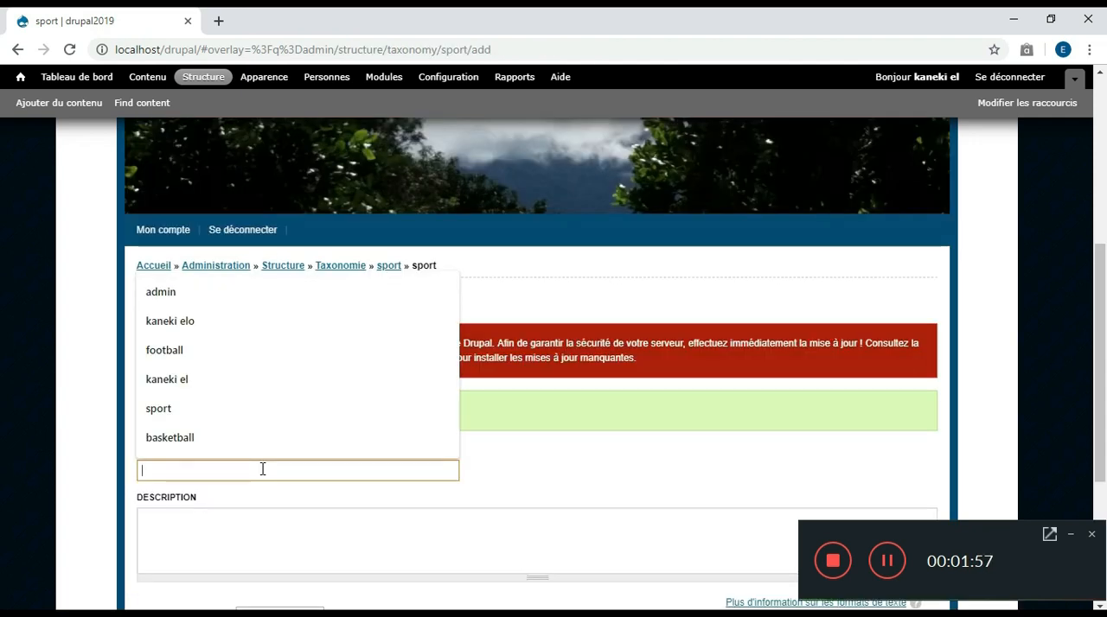
type("basketball")
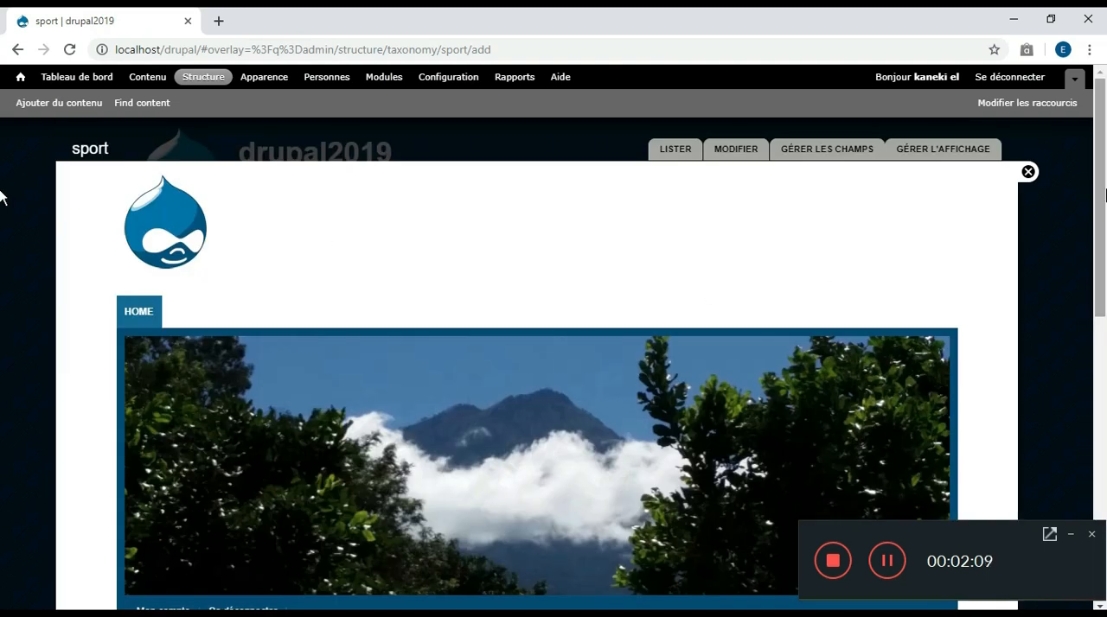
Add the term tennis to the sport vocabulary without a description and save it
left_click_drag(1105, 195, 1105, 365)
left_click(283, 477)
type("tennis")
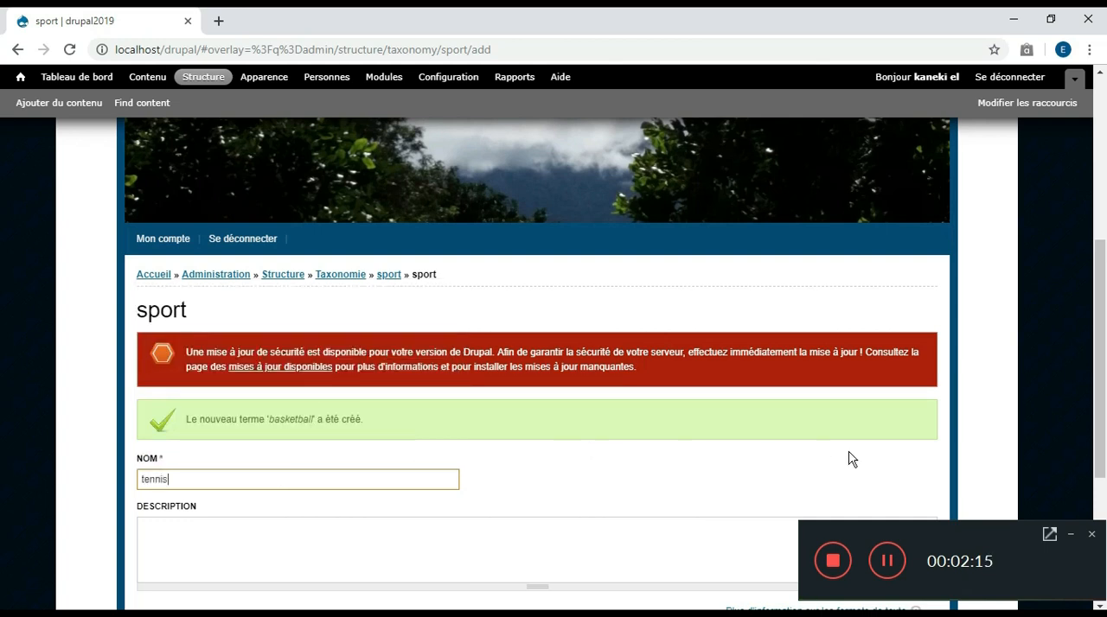
left_click_drag(1101, 314, 1098, 446)
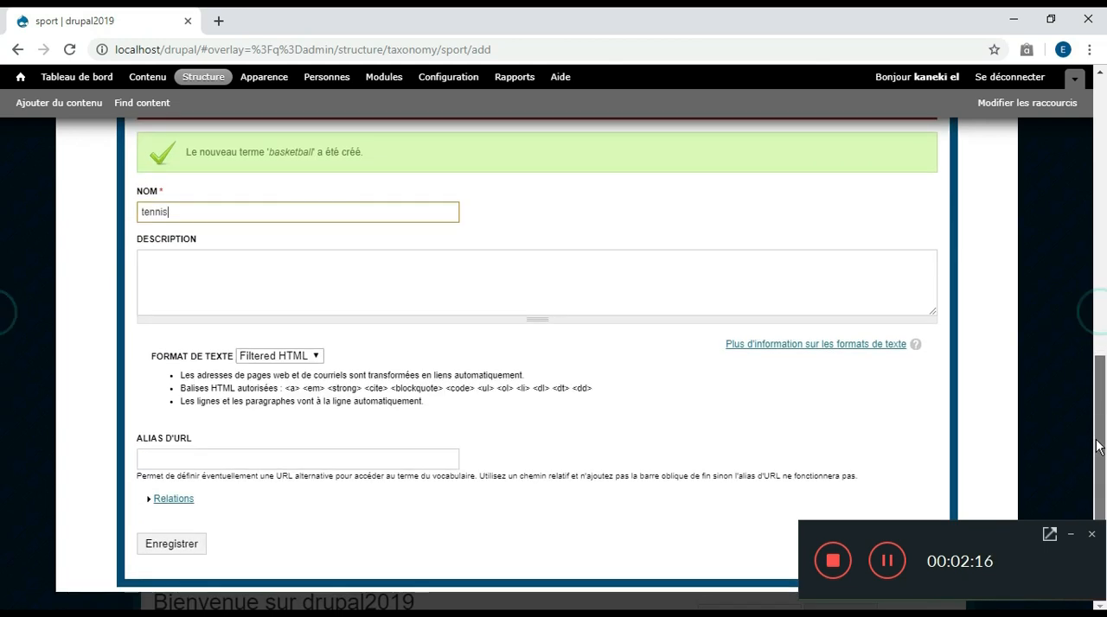
left_click(163, 543)
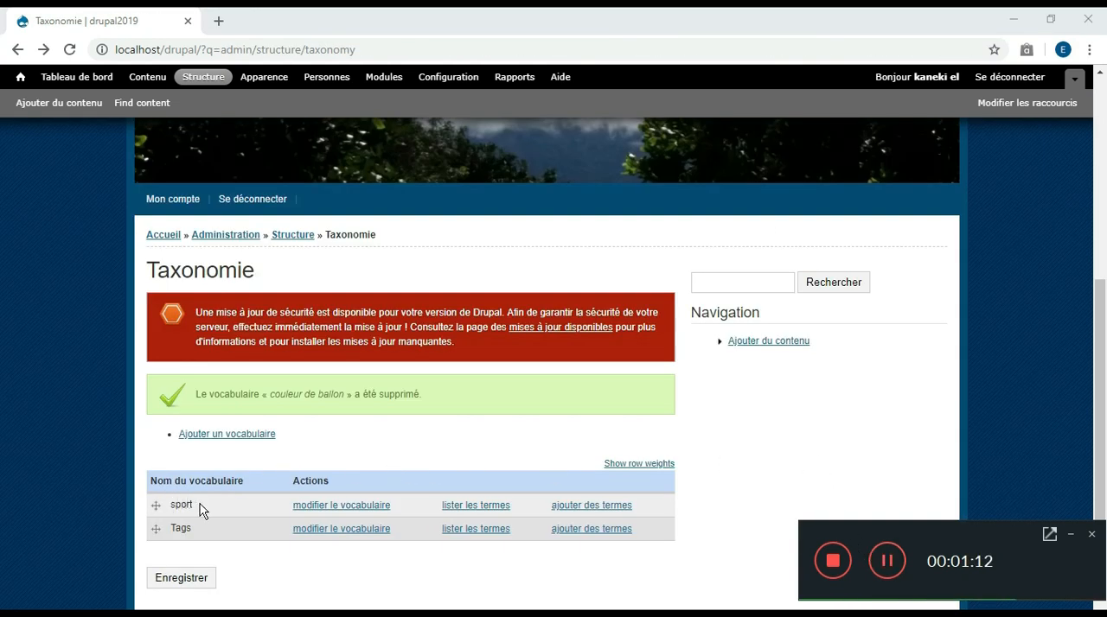
Open the sport vocabulary for editing, go to its field management page and review the existing Nom and Description fields
left_click(378, 508)
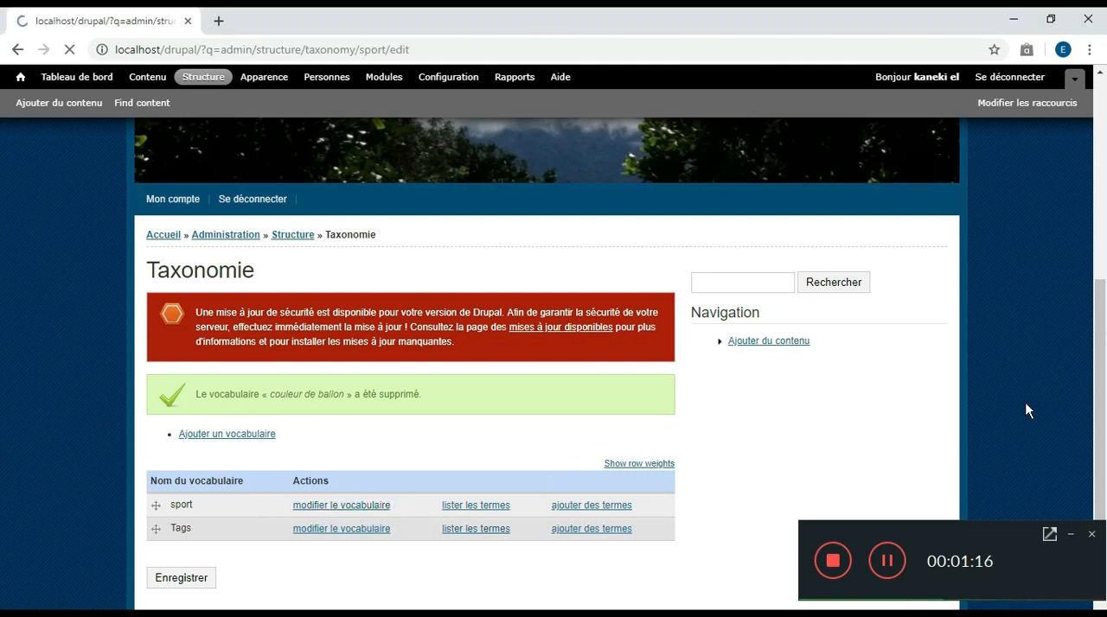
scroll(1, 415, "down", 1)
scroll(301, 447, "down", 2)
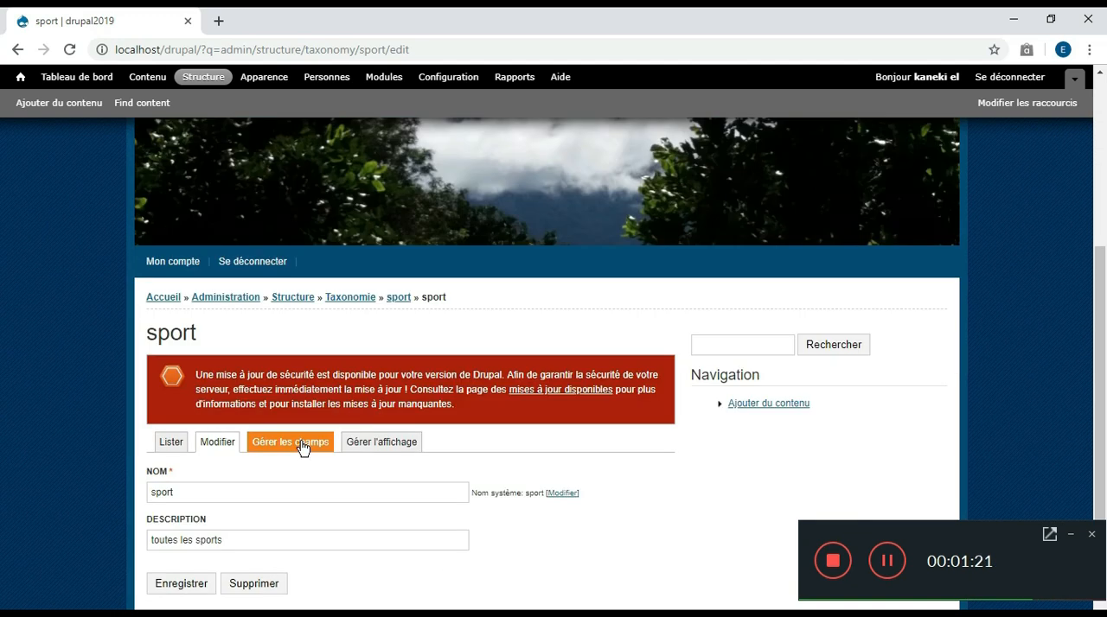
left_click(302, 447)
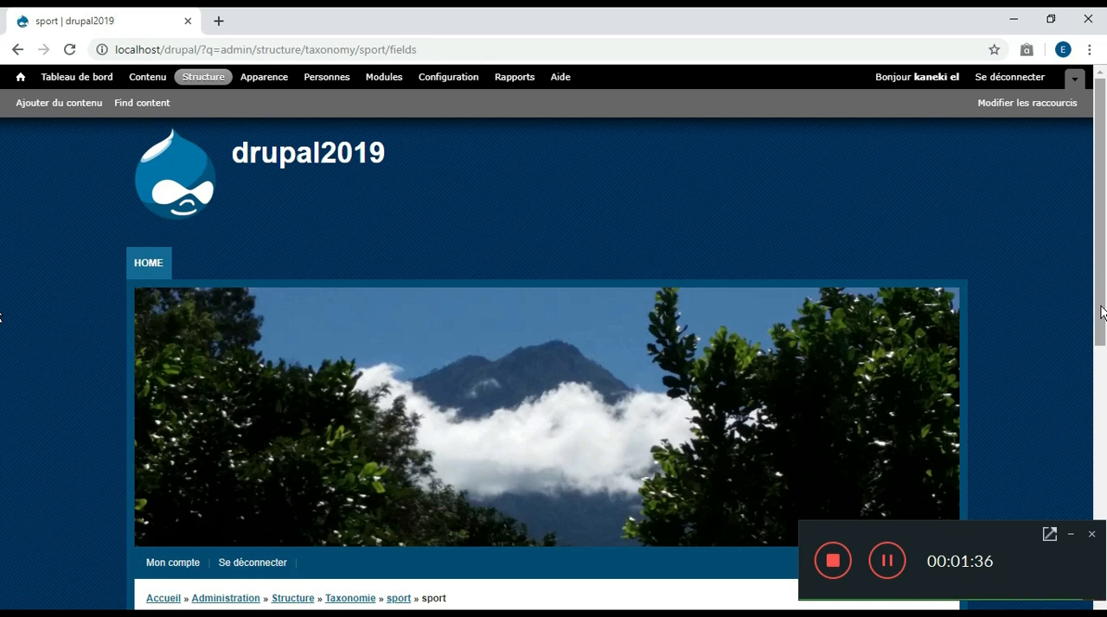
left_click_drag(1101, 313, 1104, 534)
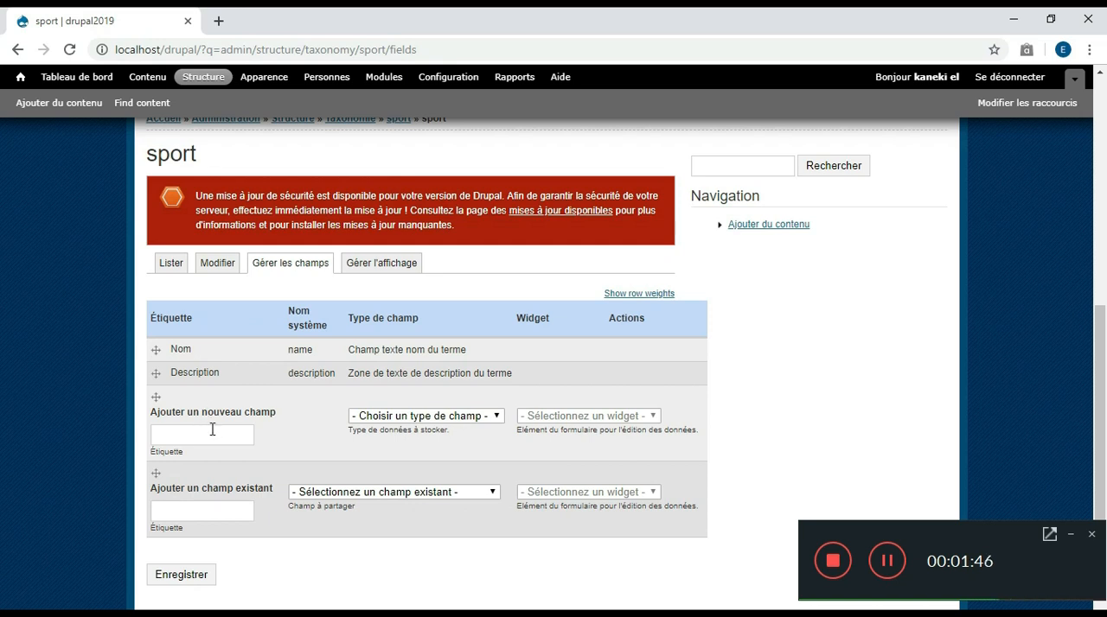
double_click(189, 349)
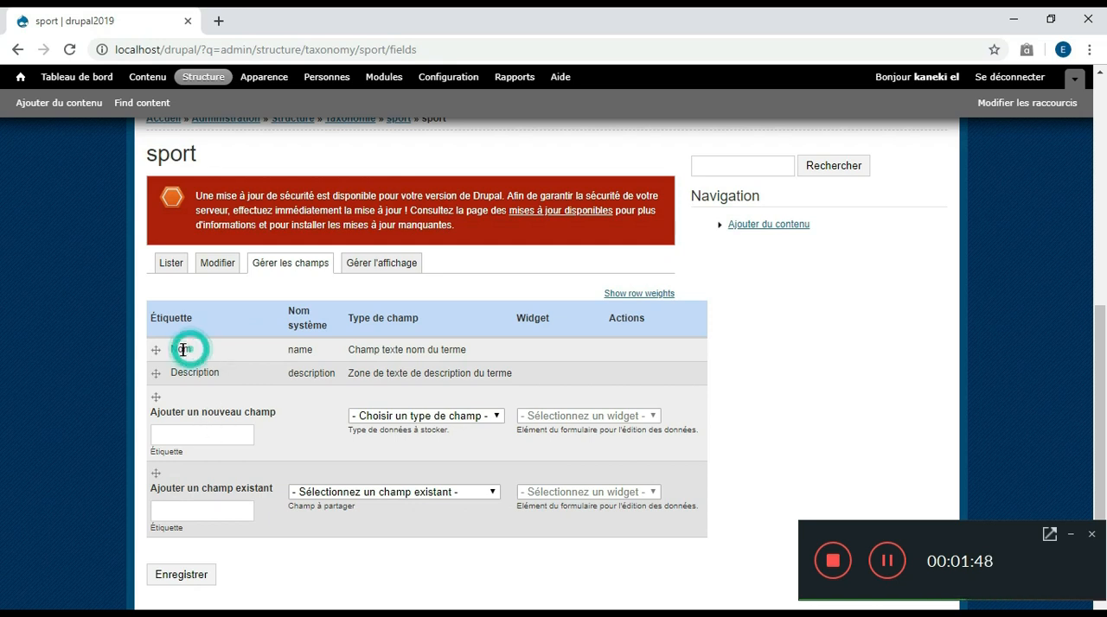
double_click(215, 373)
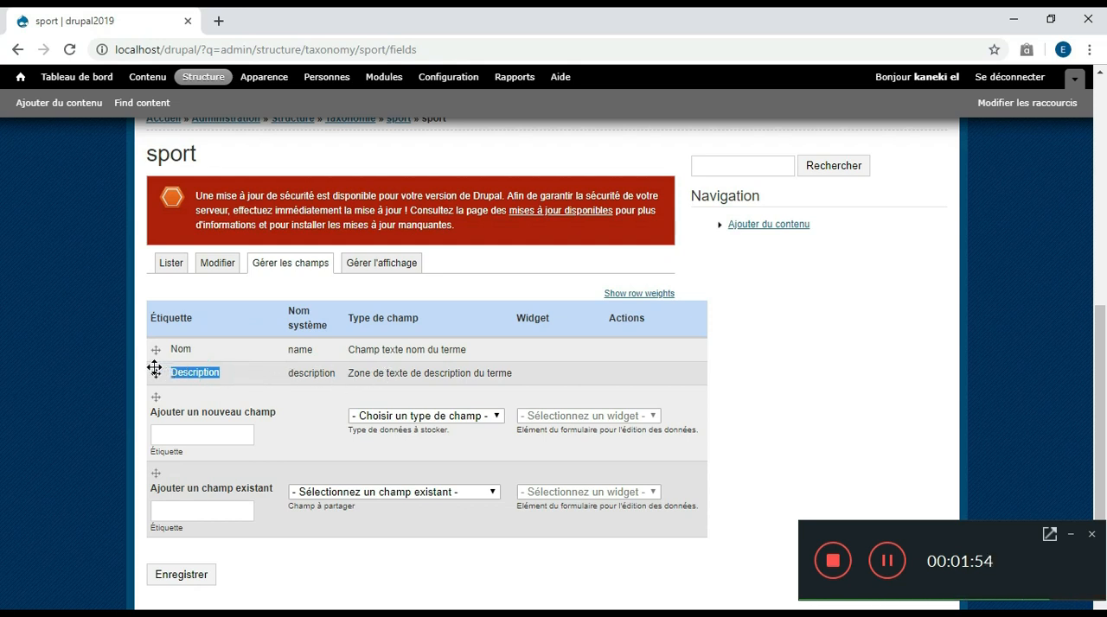
Add a new field labelled "couleur de balle" of type Liste (texte) with the Cases à cocher/boutons radio widget, and save it
left_click(177, 435)
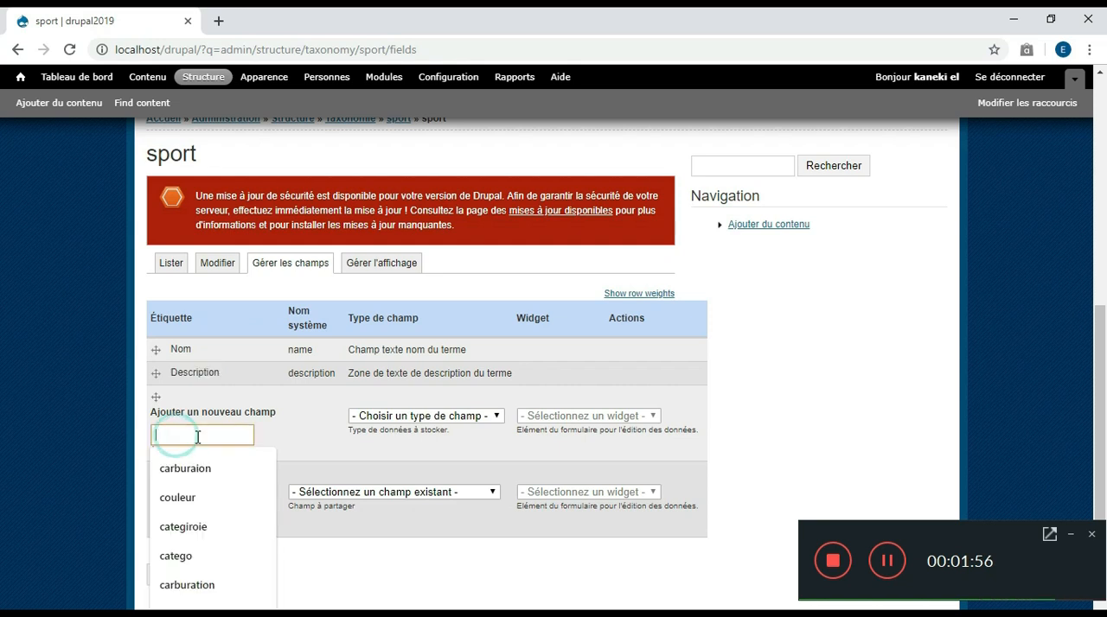
left_click(220, 434)
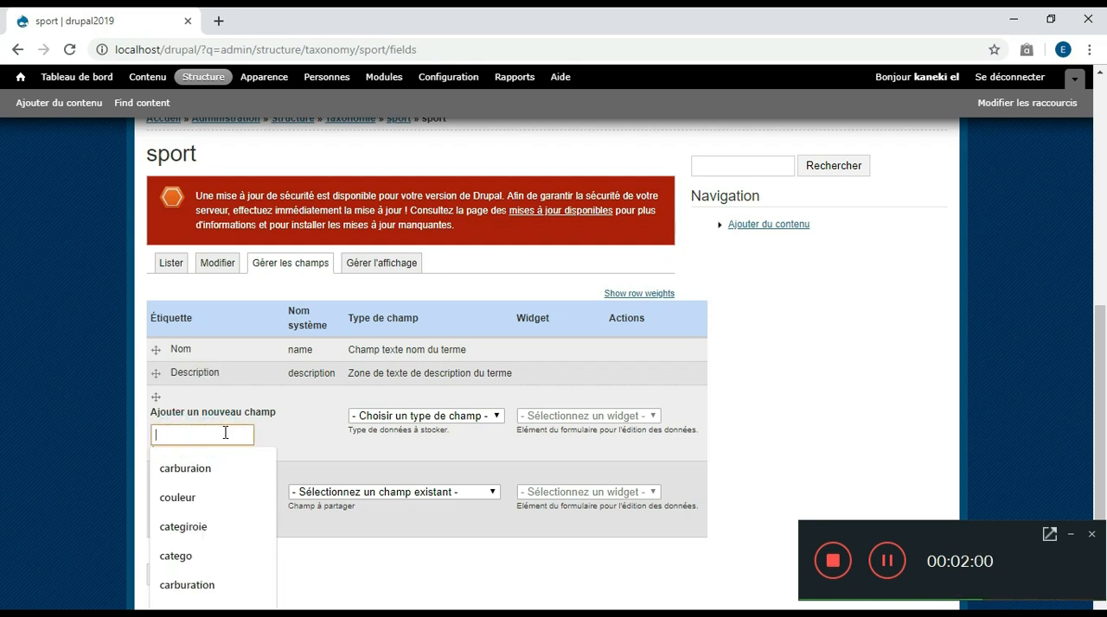
type("couleur de balle")
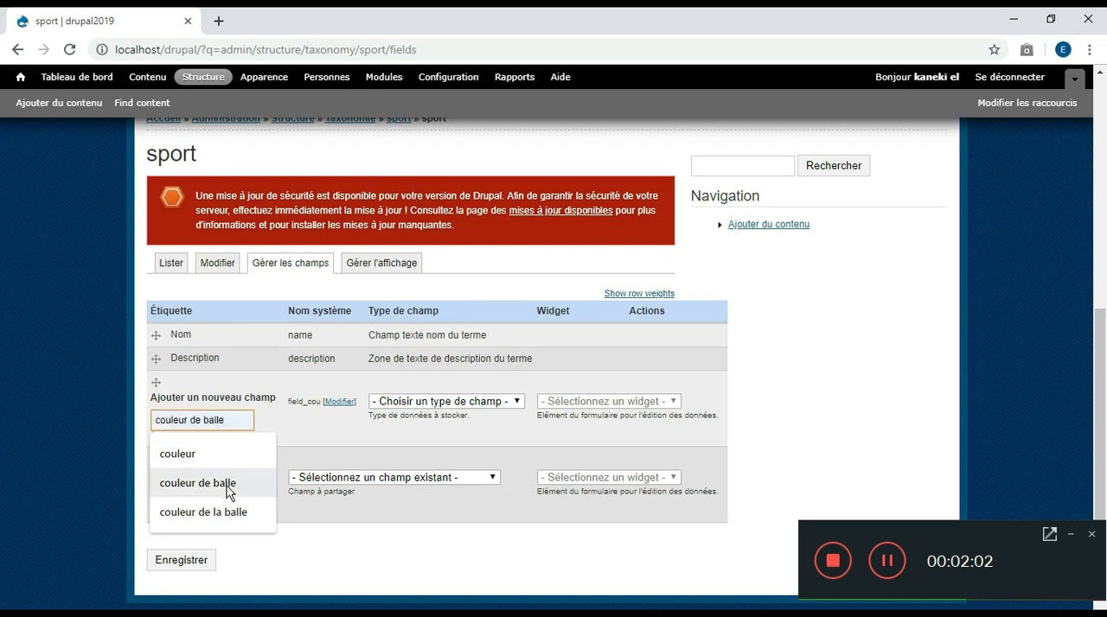
left_click(226, 486)
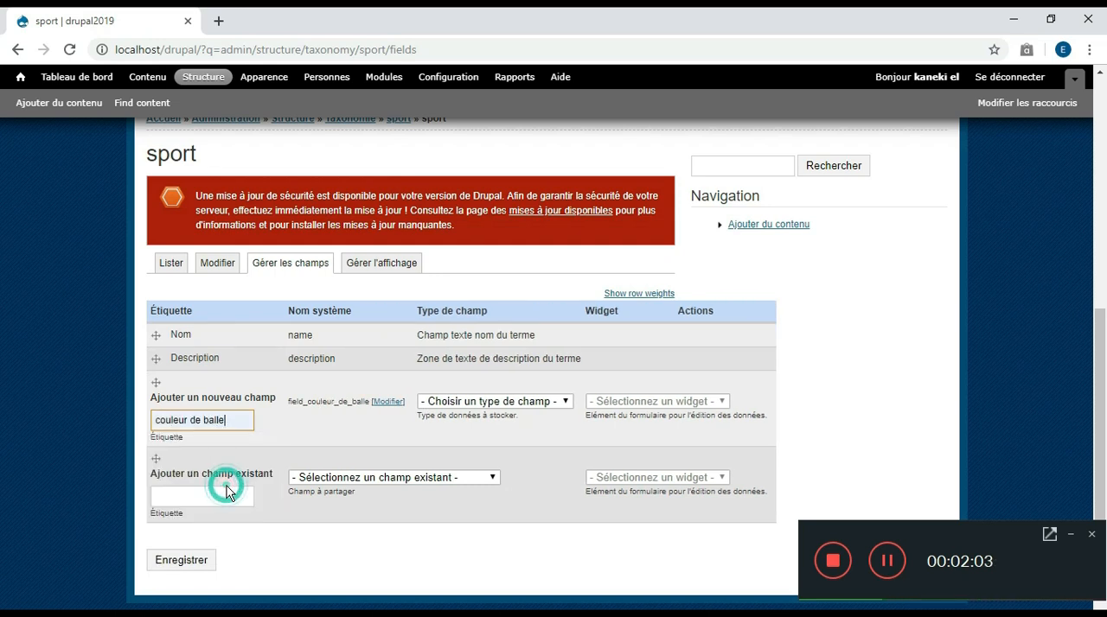
left_click(564, 403)
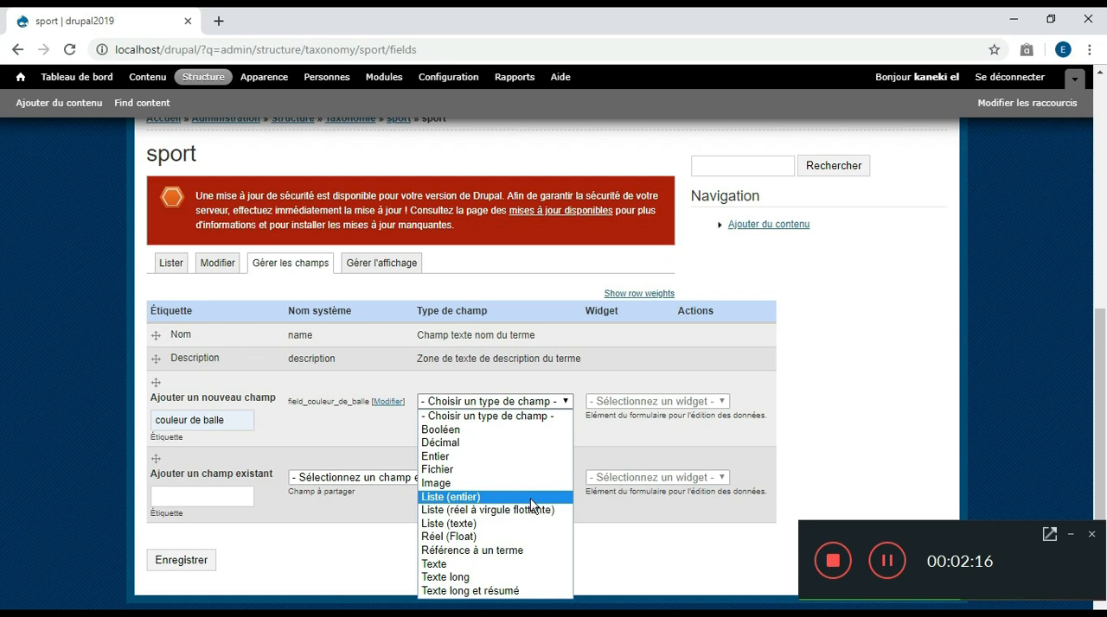
left_click(535, 526)
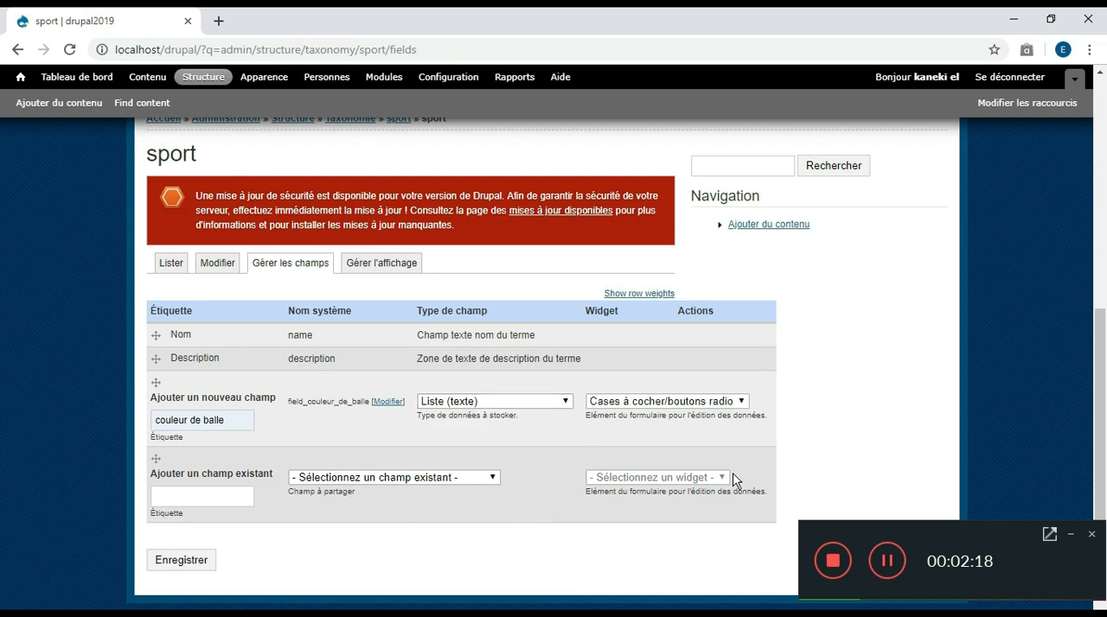
left_click(683, 401)
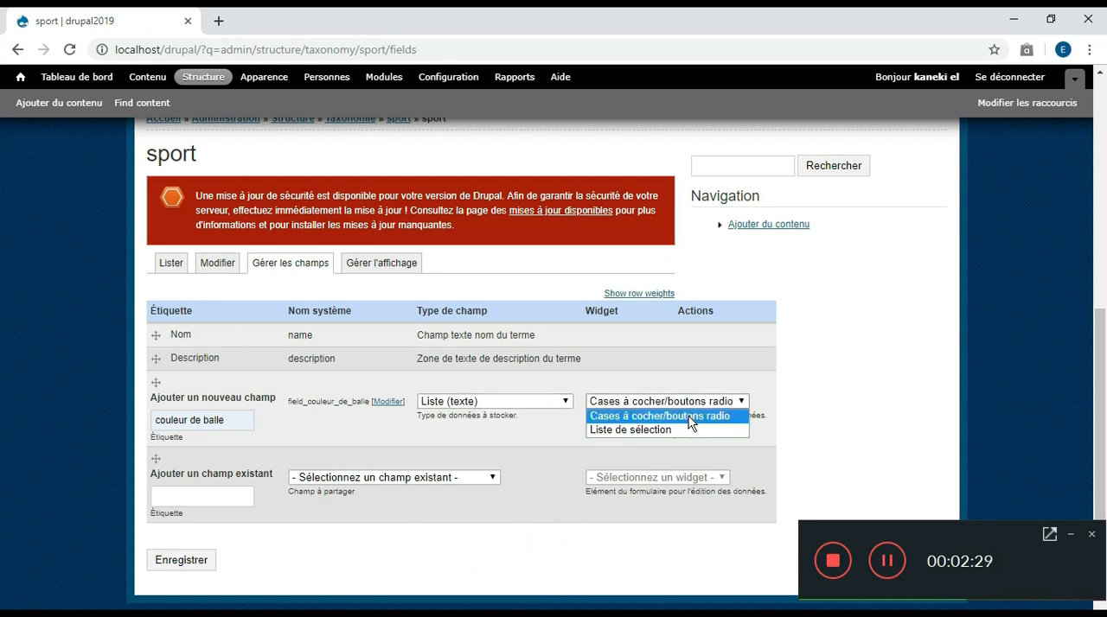
left_click(690, 417)
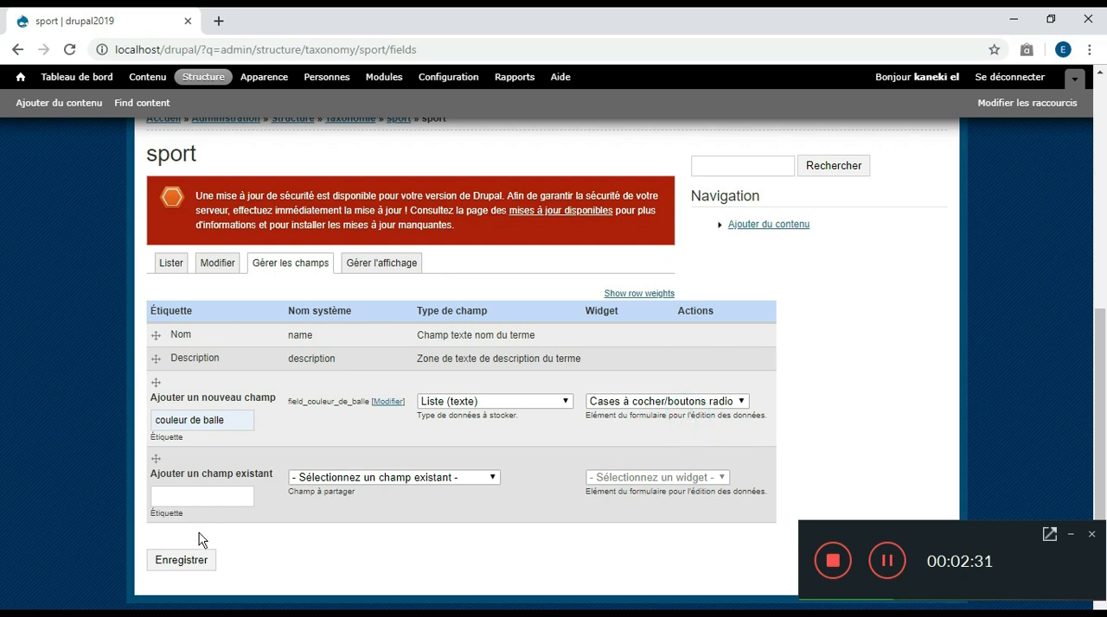
left_click(184, 562)
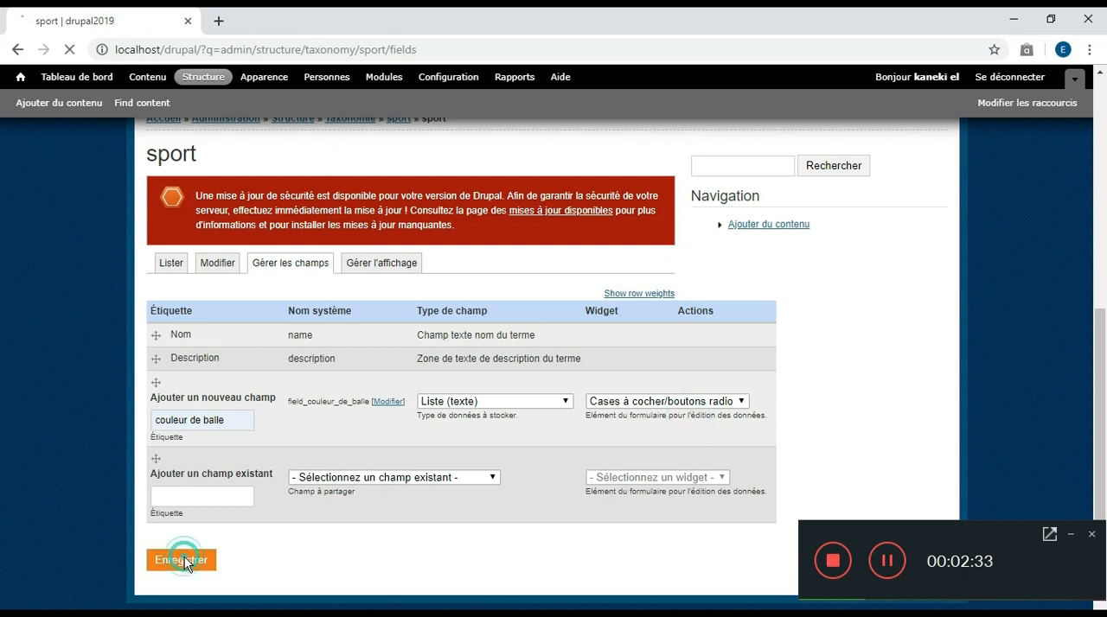
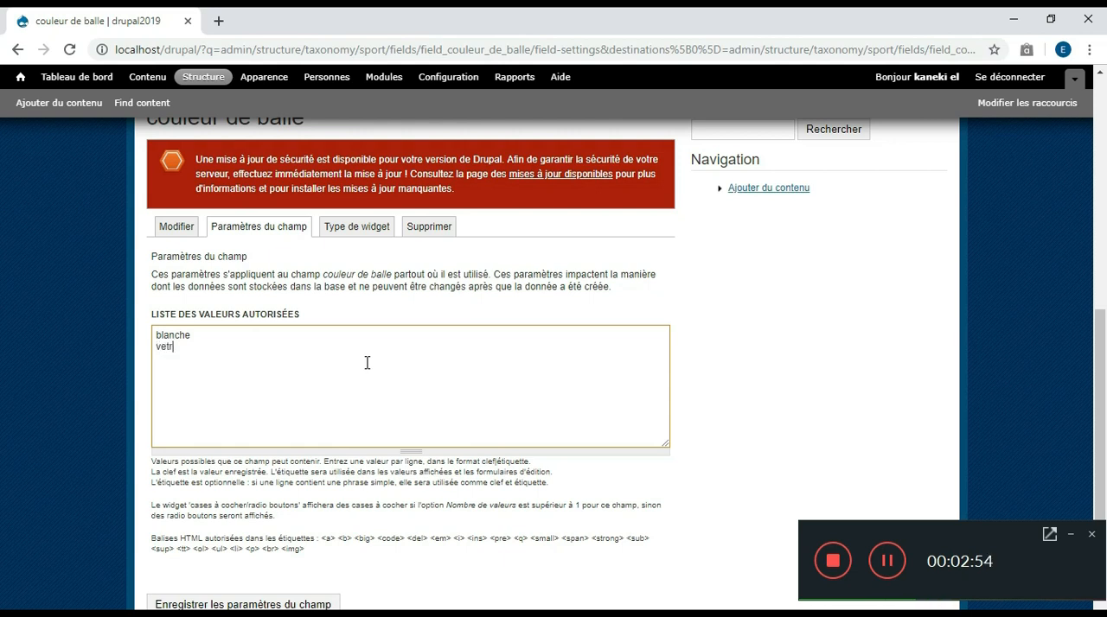
Enter blanche, jaune and orange as the allowed values of the couleur de balle field and save the field settings
type("rt ")
type("ora")
type("nge")
key("Return")
double_click(170, 347)
type("jaune")
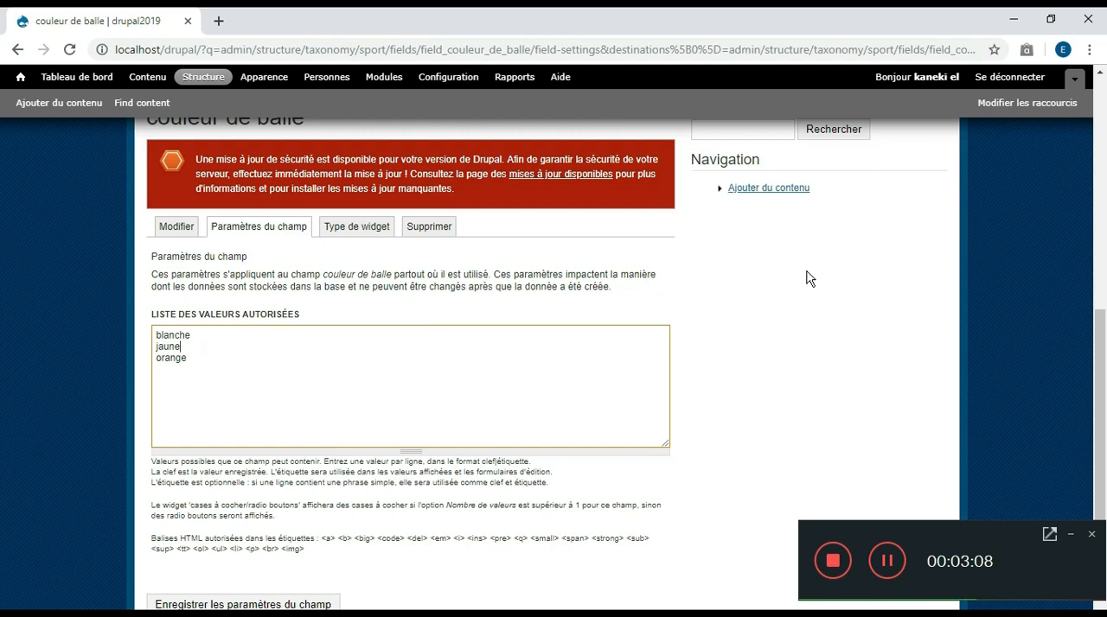
scroll(3, 406, "down", 1)
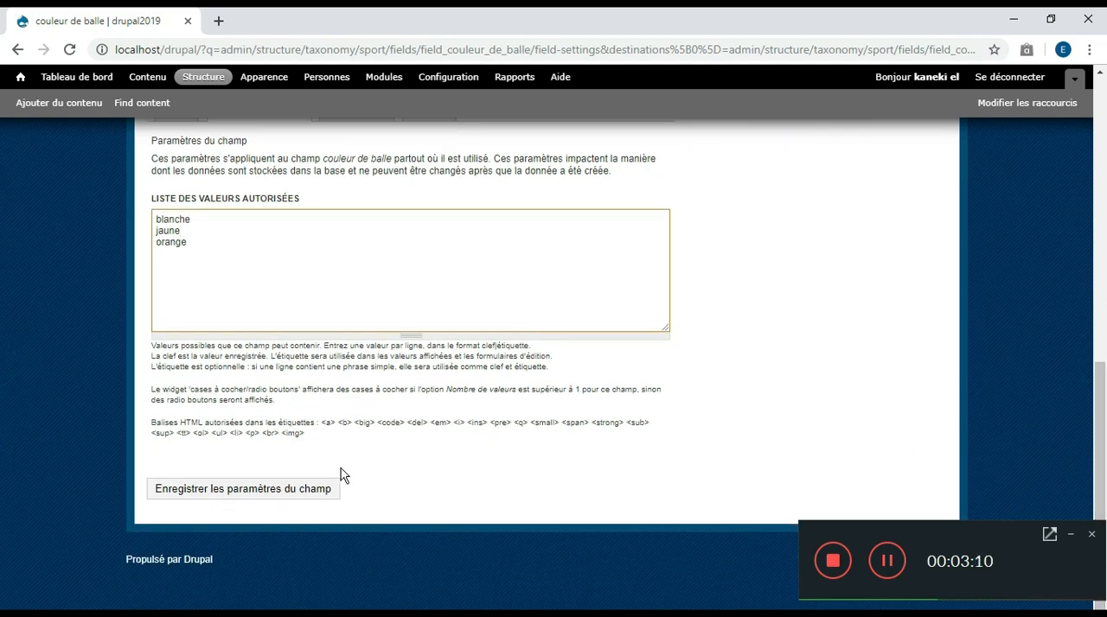
left_click(284, 489)
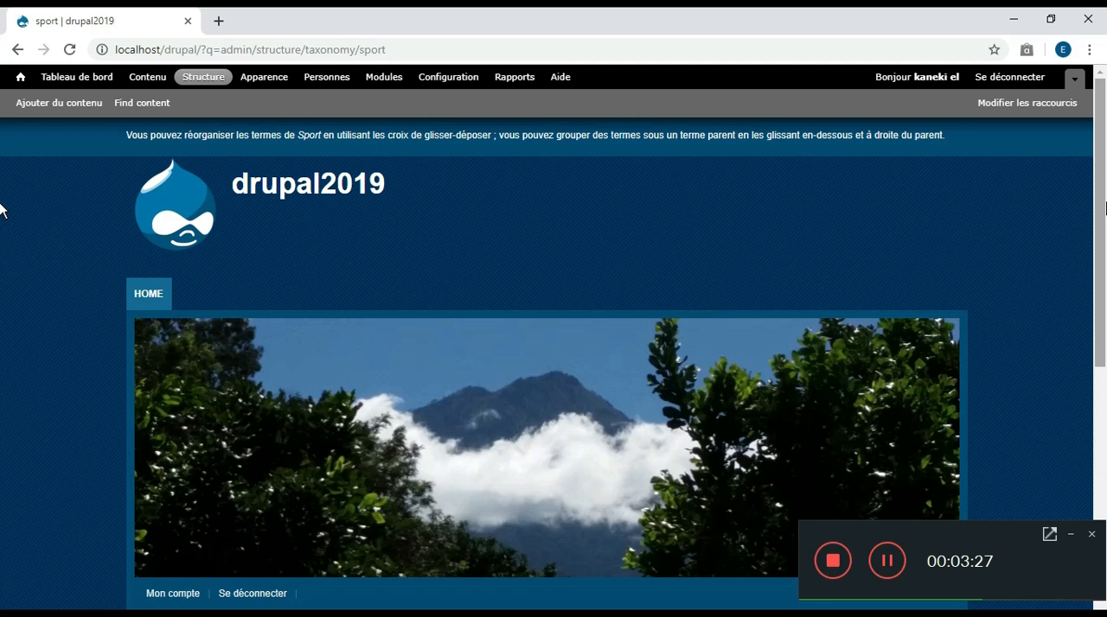
Edit the basketball term in the sport vocabulary, set its couleur de balle to orange and save it
scroll(3, 259, "down", 3)
scroll(3, 372, "down", 3)
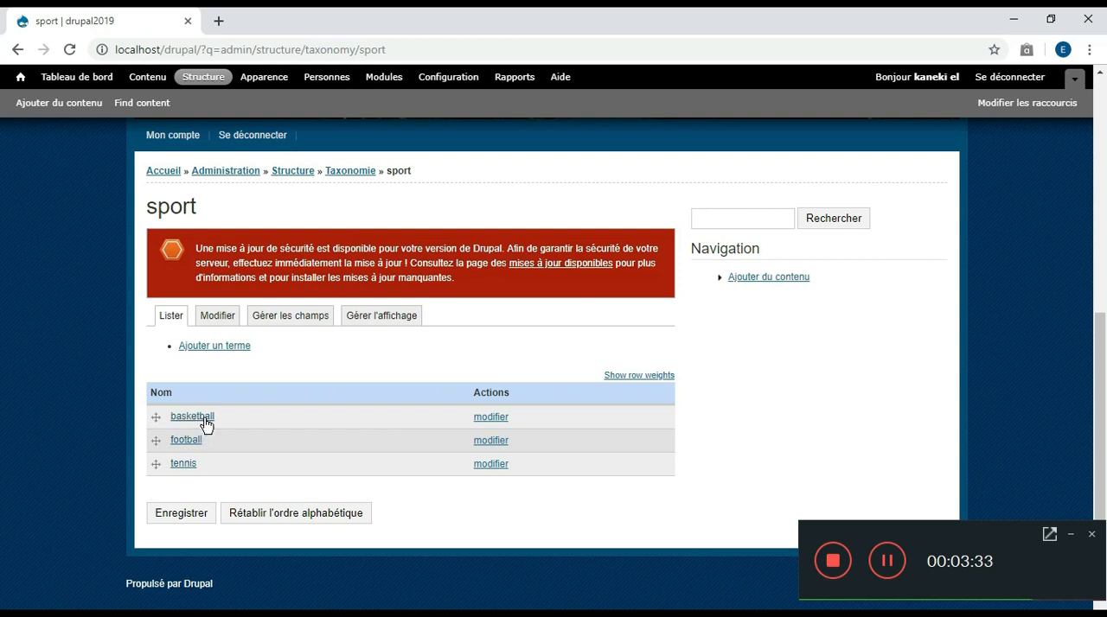
left_click(482, 421)
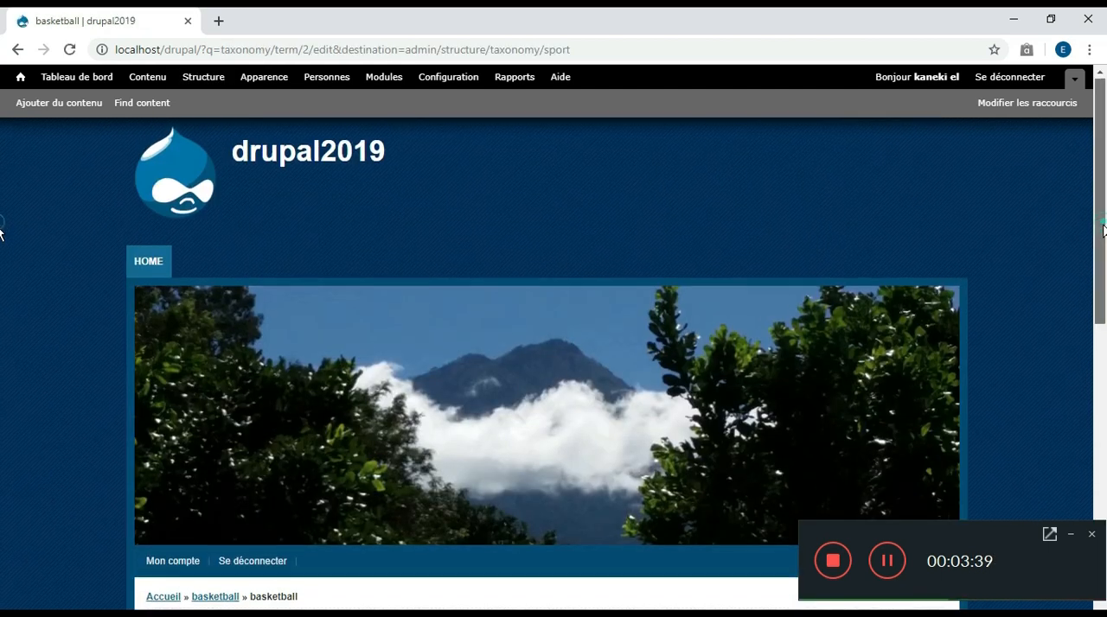
left_click_drag(1103, 229, 1103, 346)
left_click_drag(1104, 353, 1105, 501)
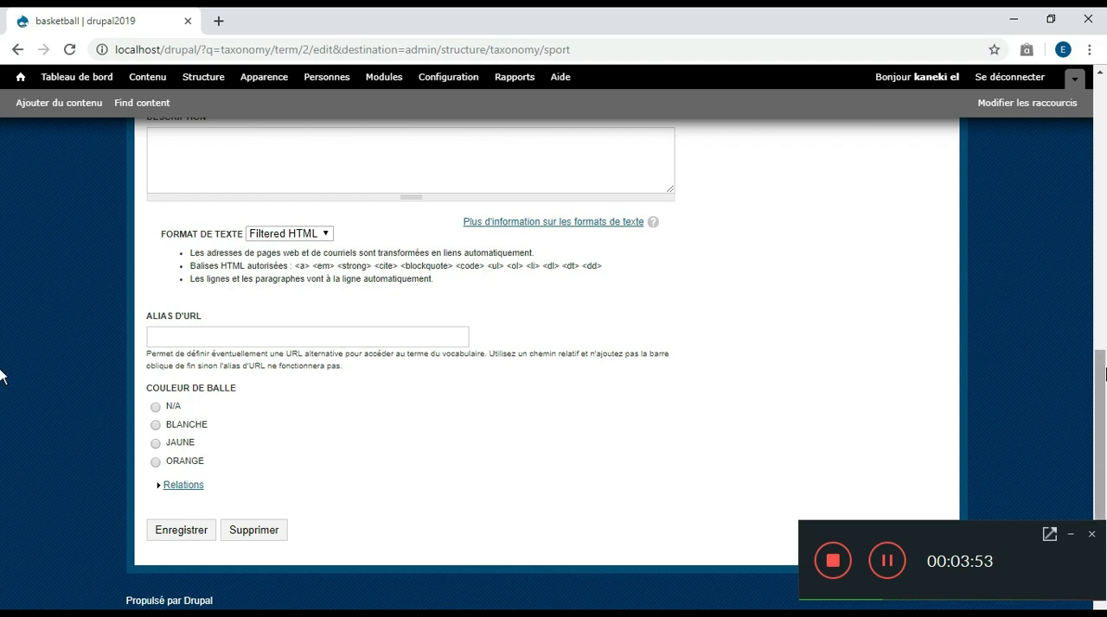
left_click(157, 465)
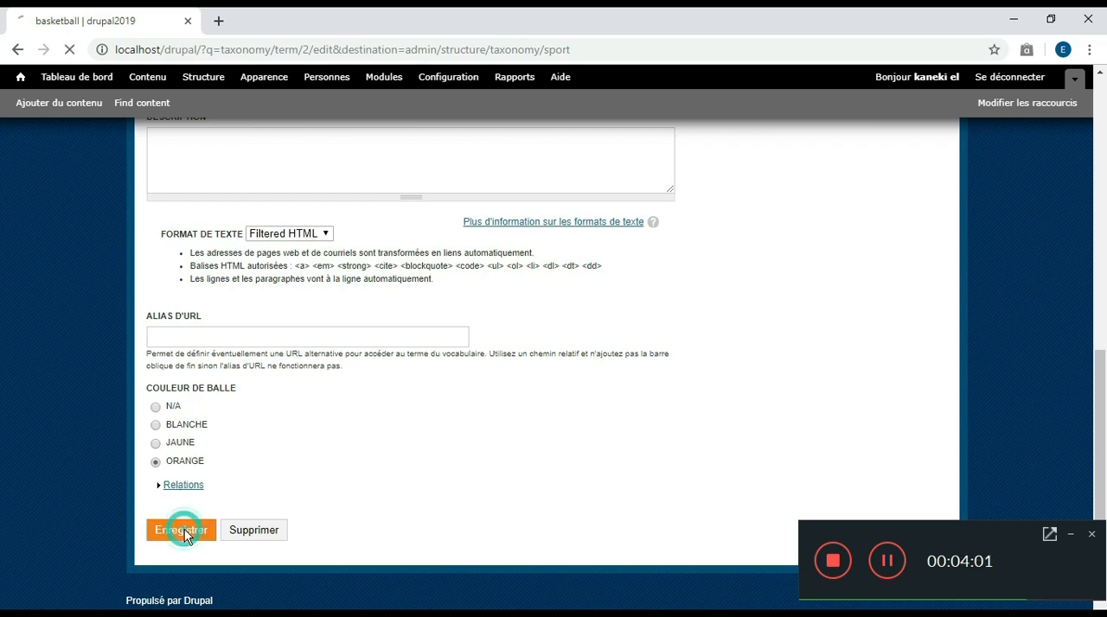
Edit the football term in the sport vocabulary, set its couleur de balle to blanche and save it
scroll(1, 433, "down", 2)
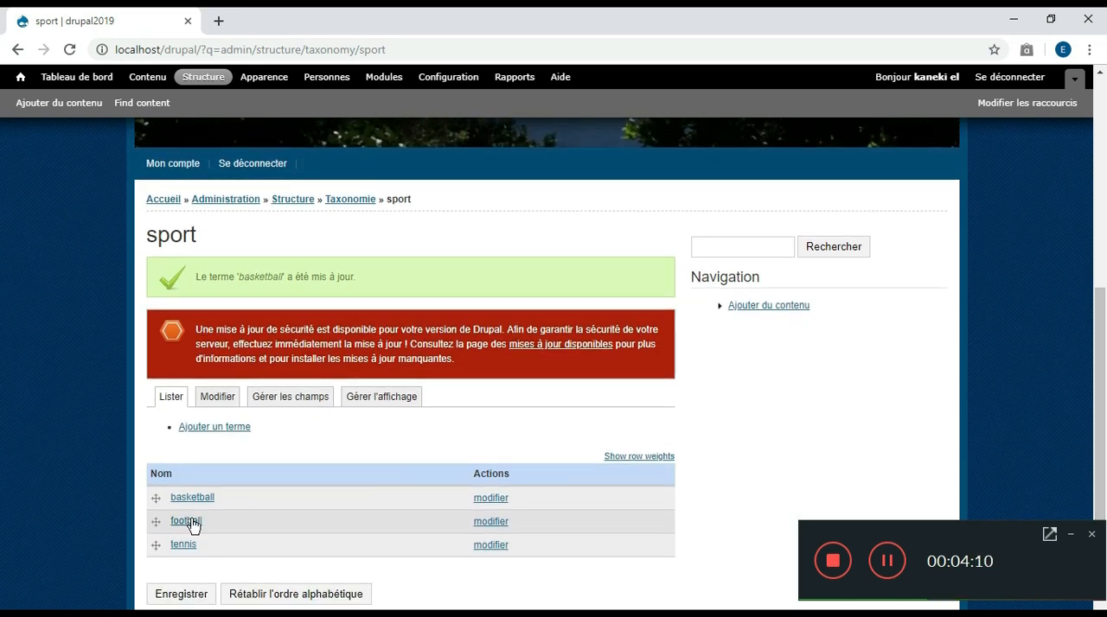
left_click(491, 522)
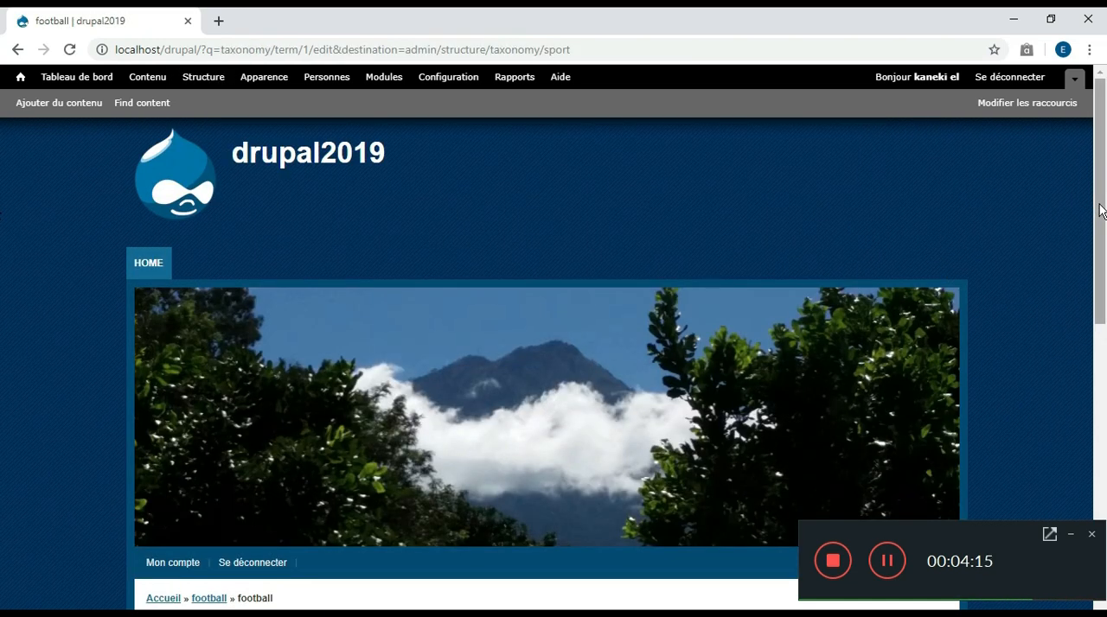
left_click_drag(1100, 210, 1105, 456)
scroll(326, 493, "down", 1)
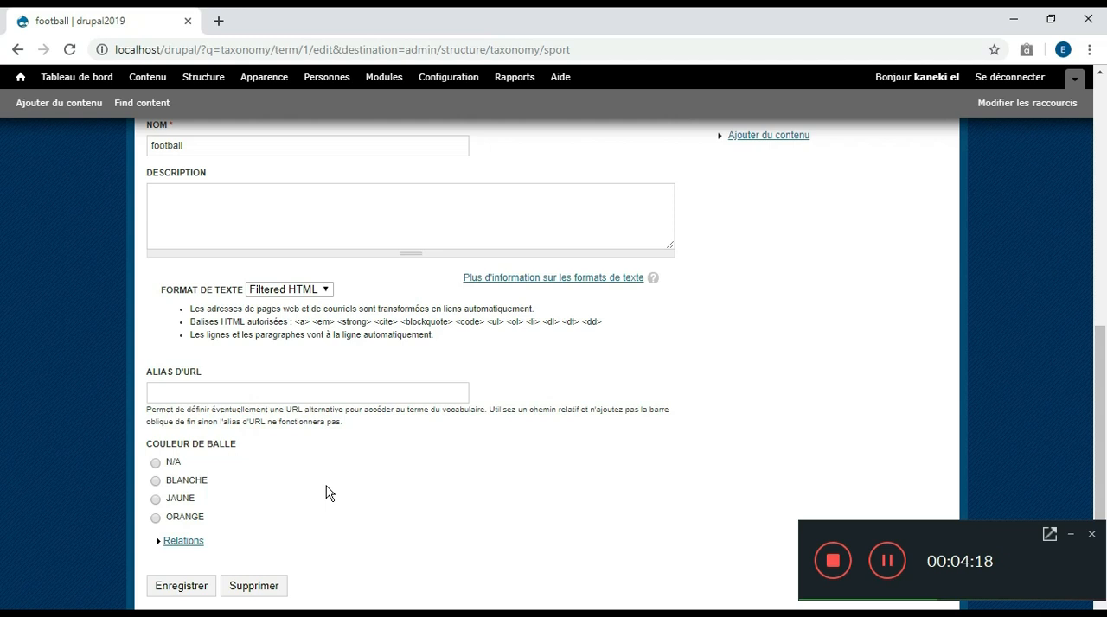
left_click(155, 481)
key("Return")
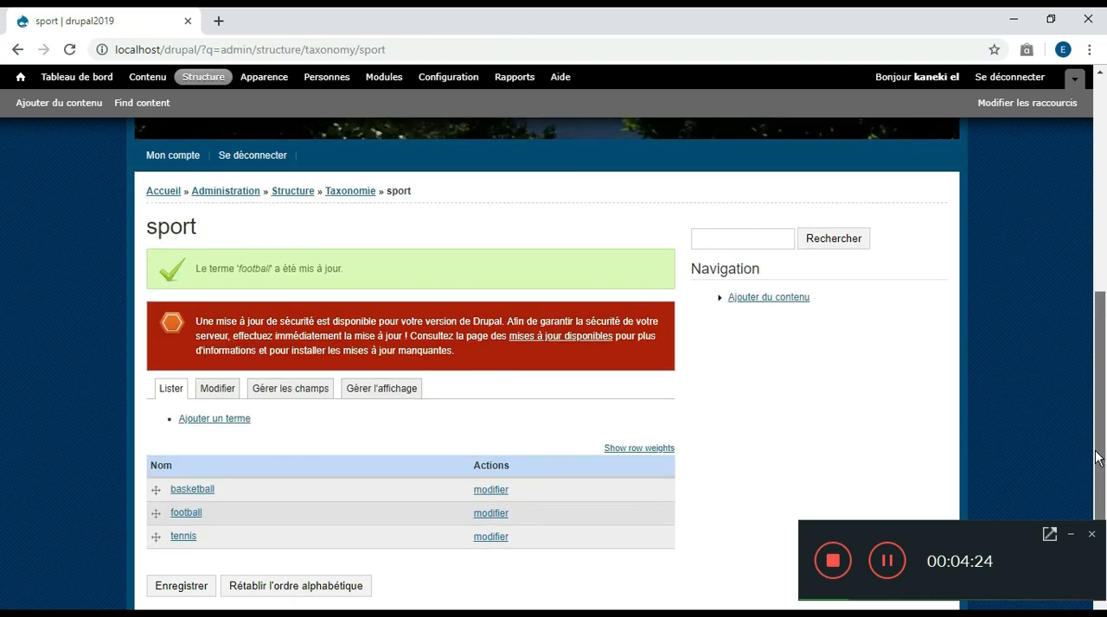
Open the tennis term of the sport vocabulary for editing
left_click(491, 537)
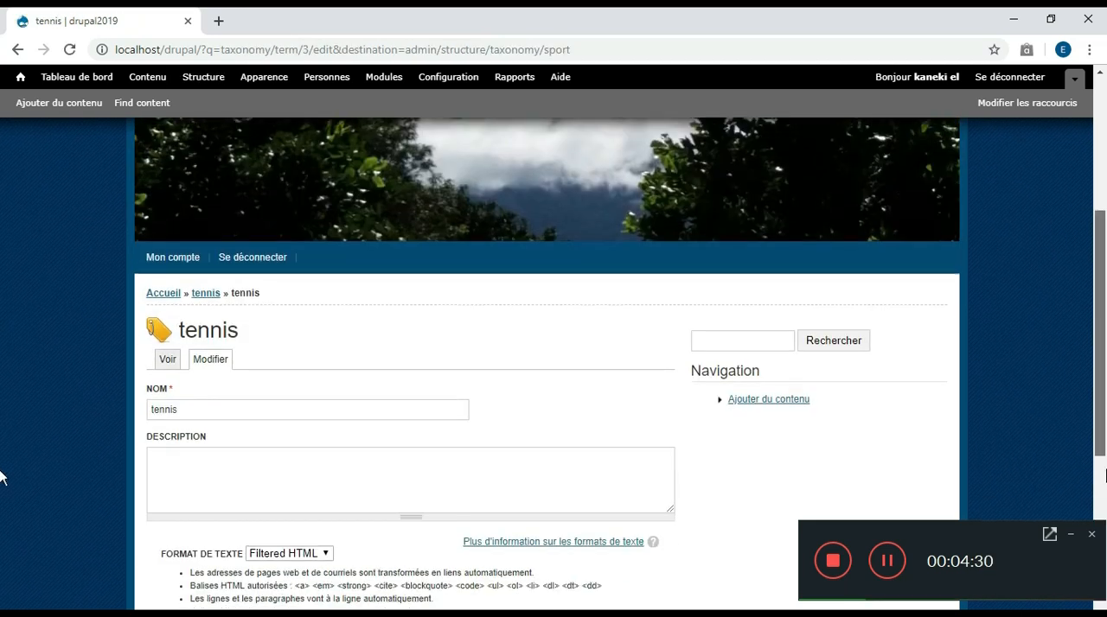
scroll(2, 502, "down", 3)
scroll(1, 523, "down", 2)
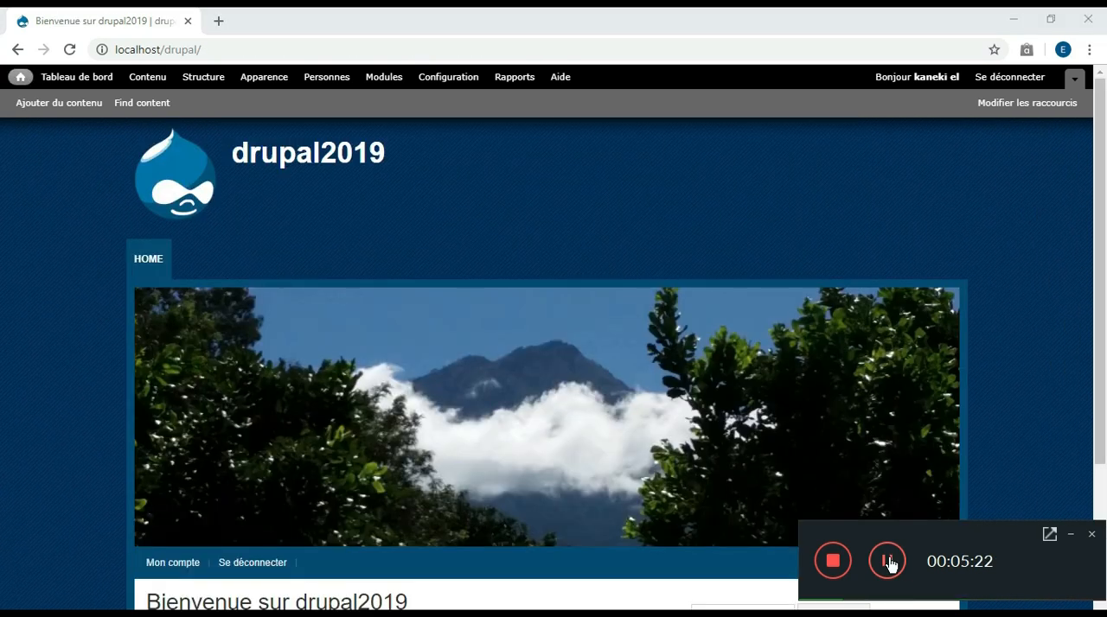
Return to the site's home page and start adding new content of type Article
left_click(12, 76)
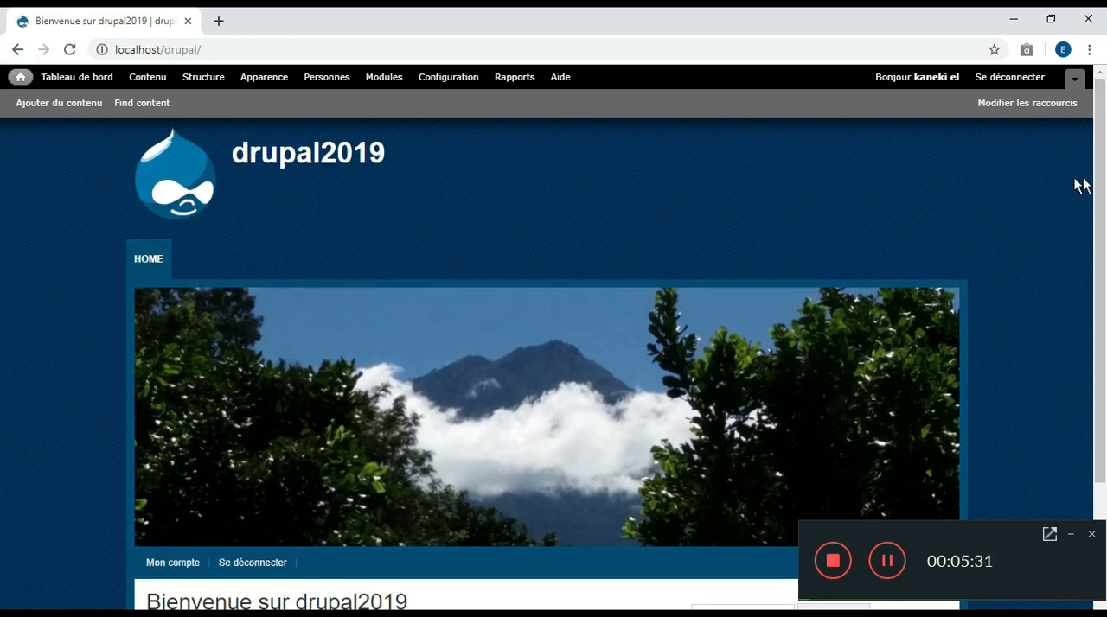
left_click_drag(1100, 185, 1105, 292)
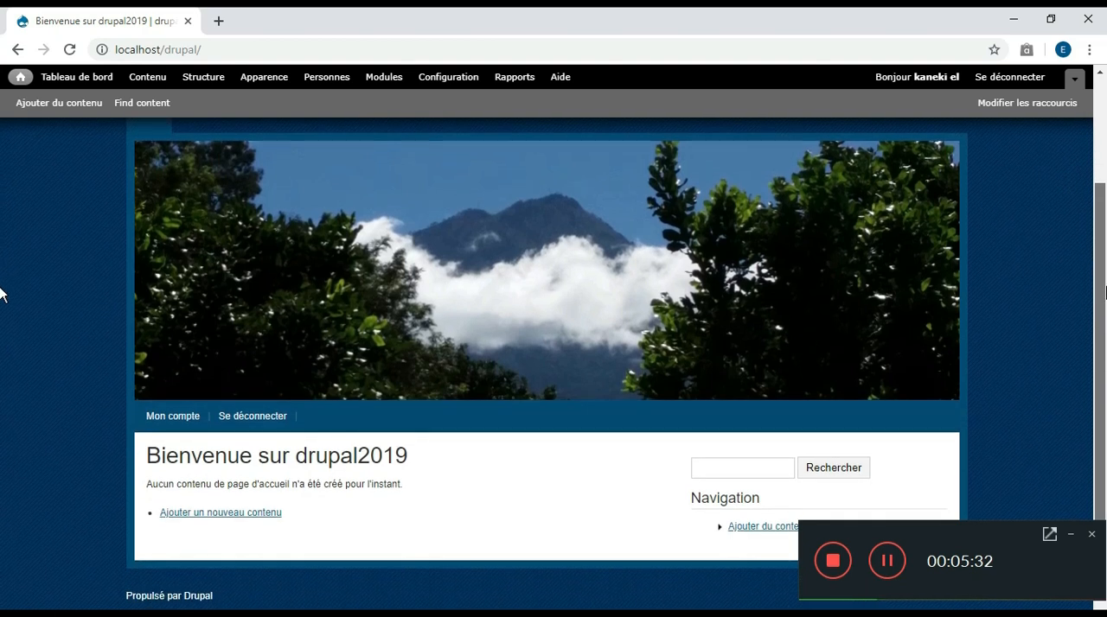
left_click(212, 515)
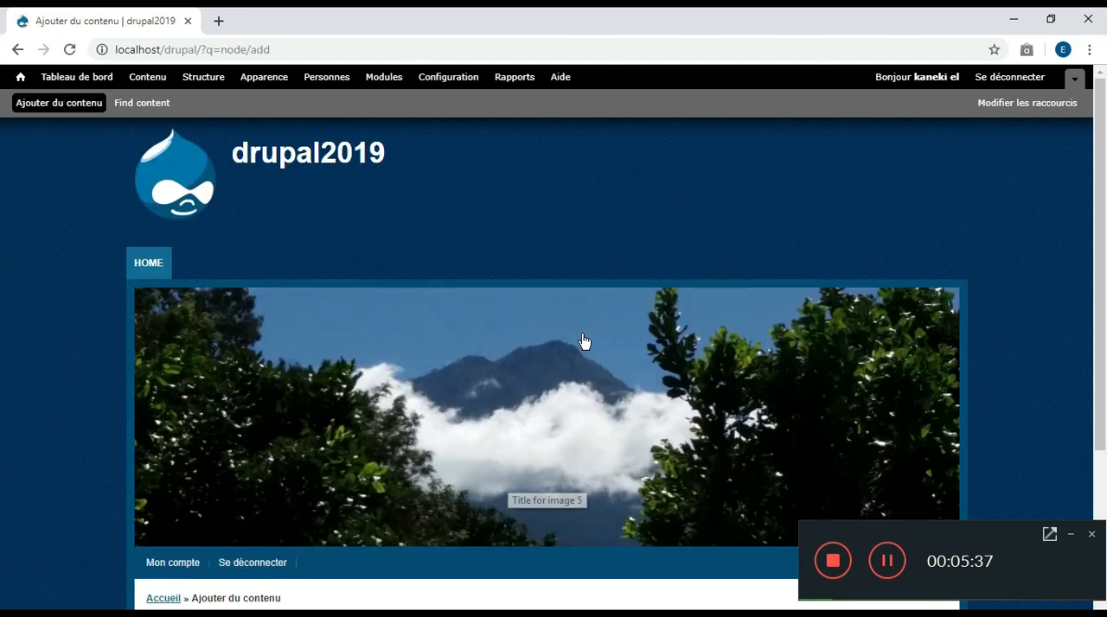
left_click_drag(1101, 226, 1043, 340)
left_click(887, 561)
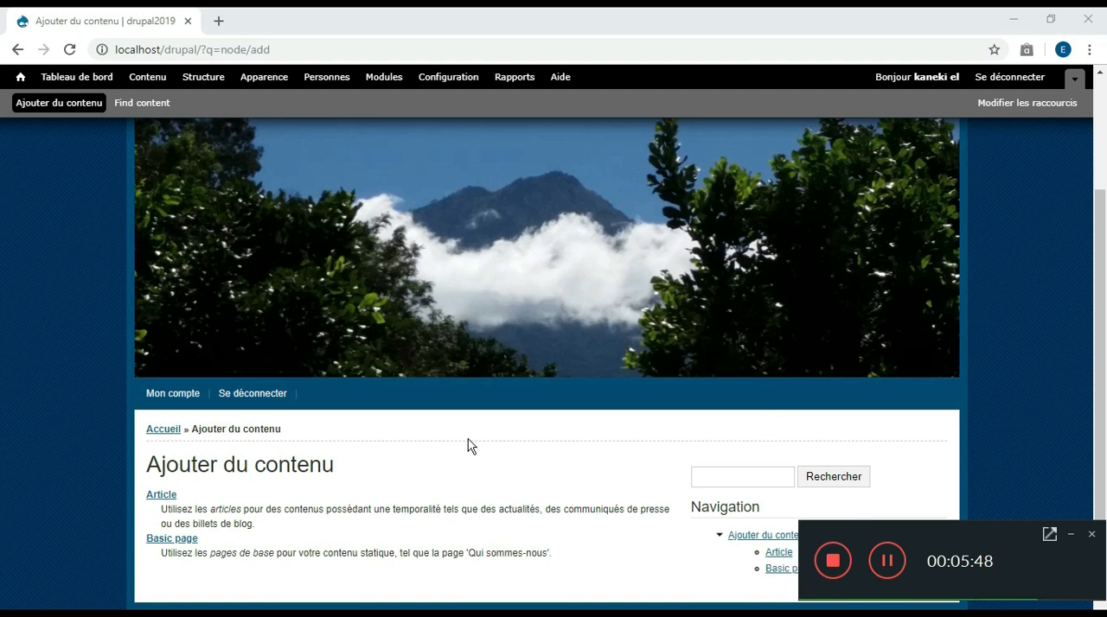
left_click(170, 500)
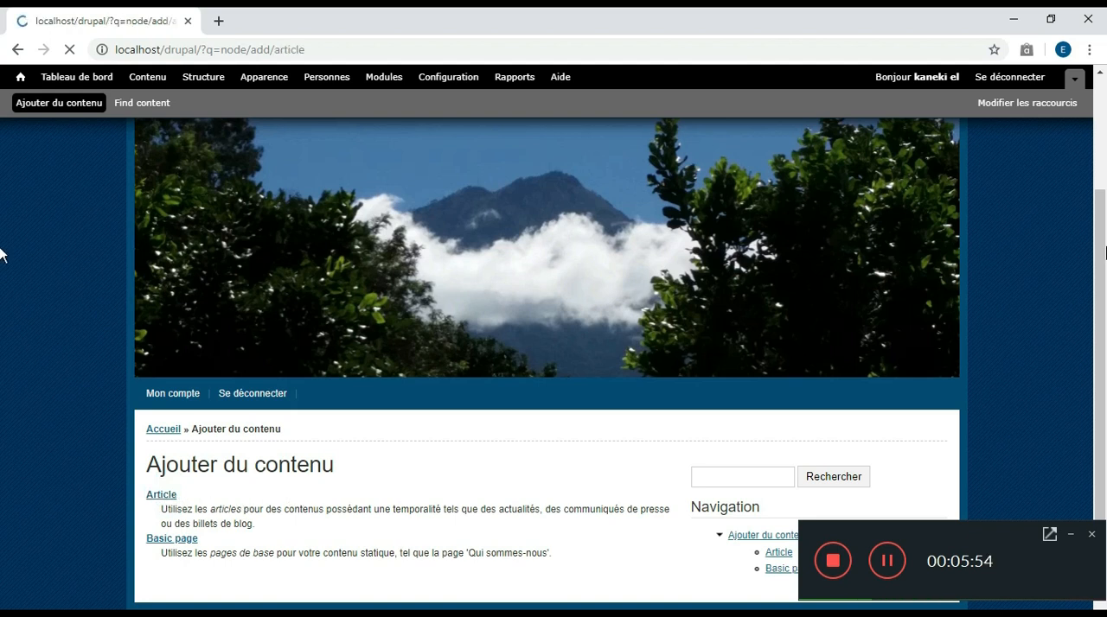
Title the new article "normal article" and enter "c'est un article normal" as its body text
scroll(1, 285, "down", 2)
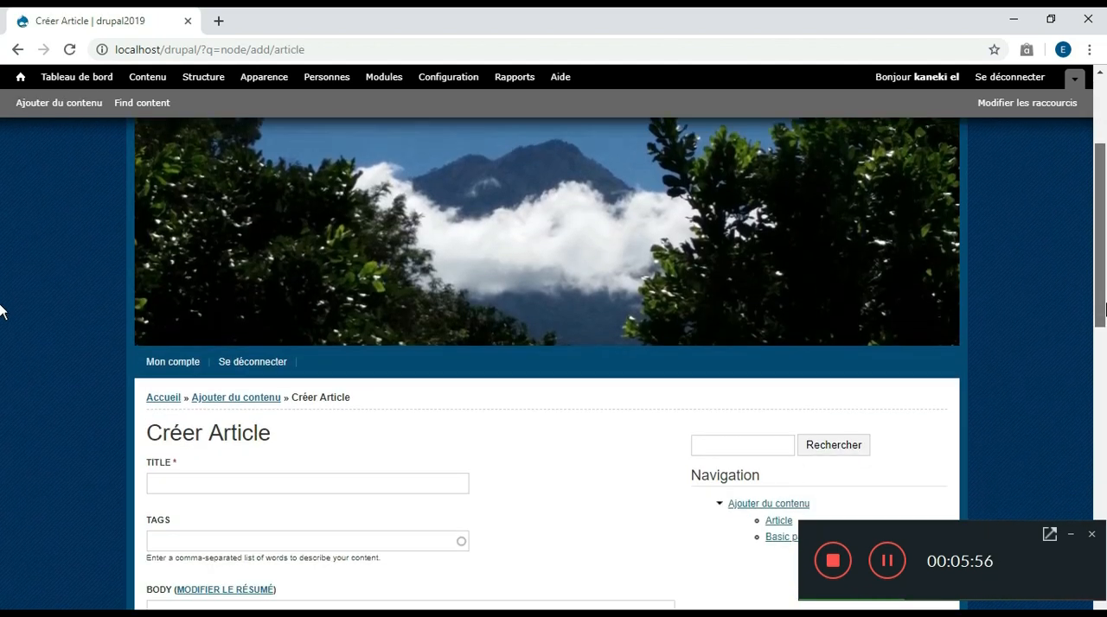
scroll(1, 337, "down", 2)
left_click(277, 309)
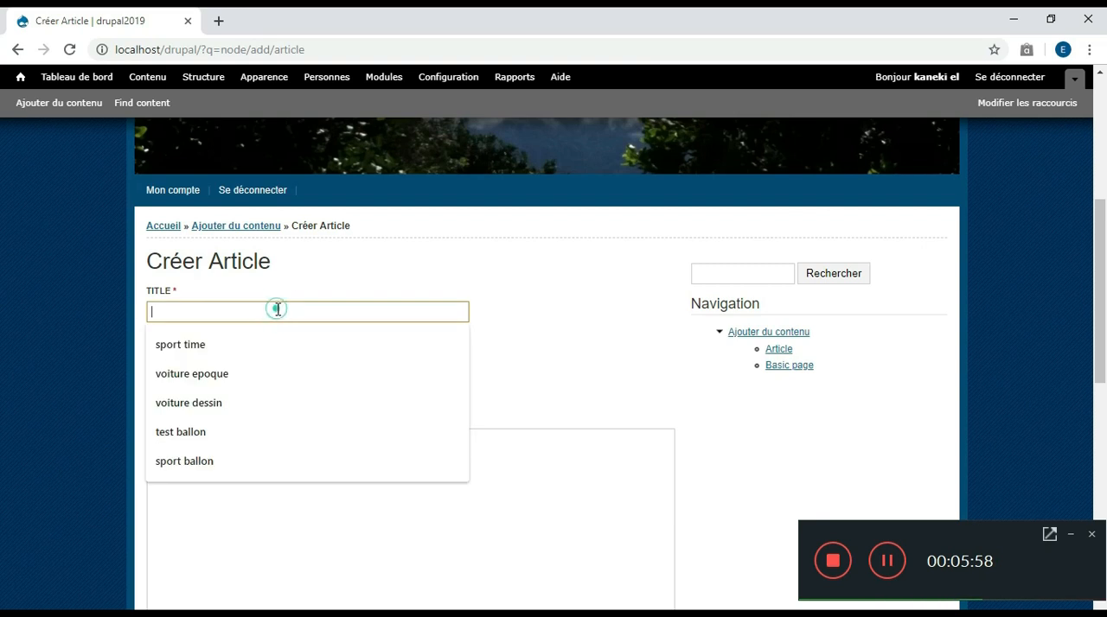
type("nor")
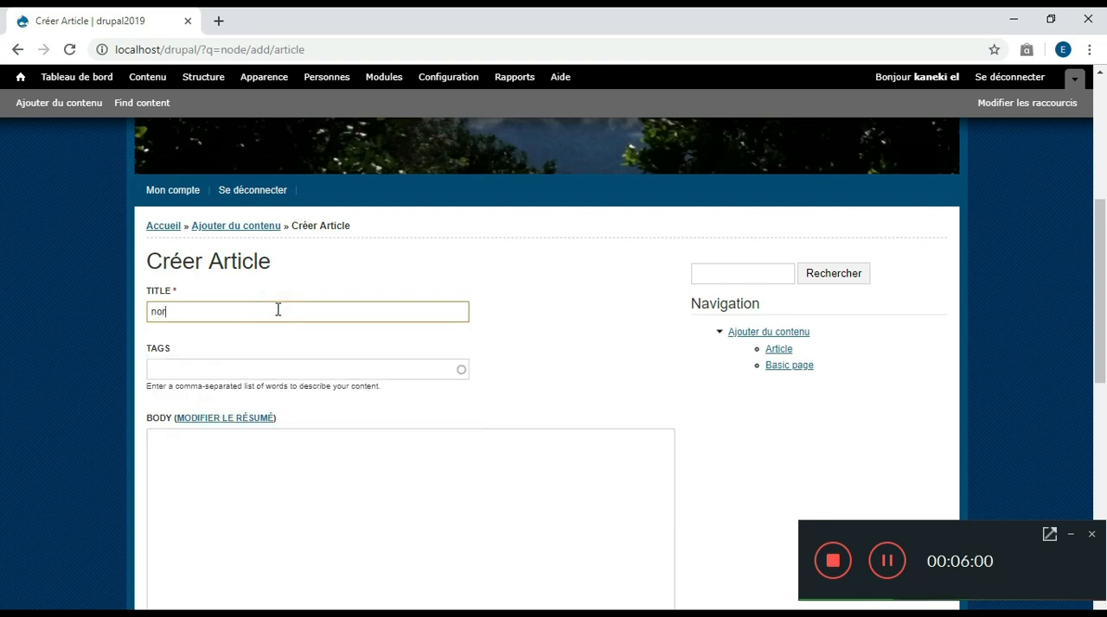
type("ma")
type("l article")
scroll(287, 349, "down", 2)
left_click(287, 349)
type("c'est")
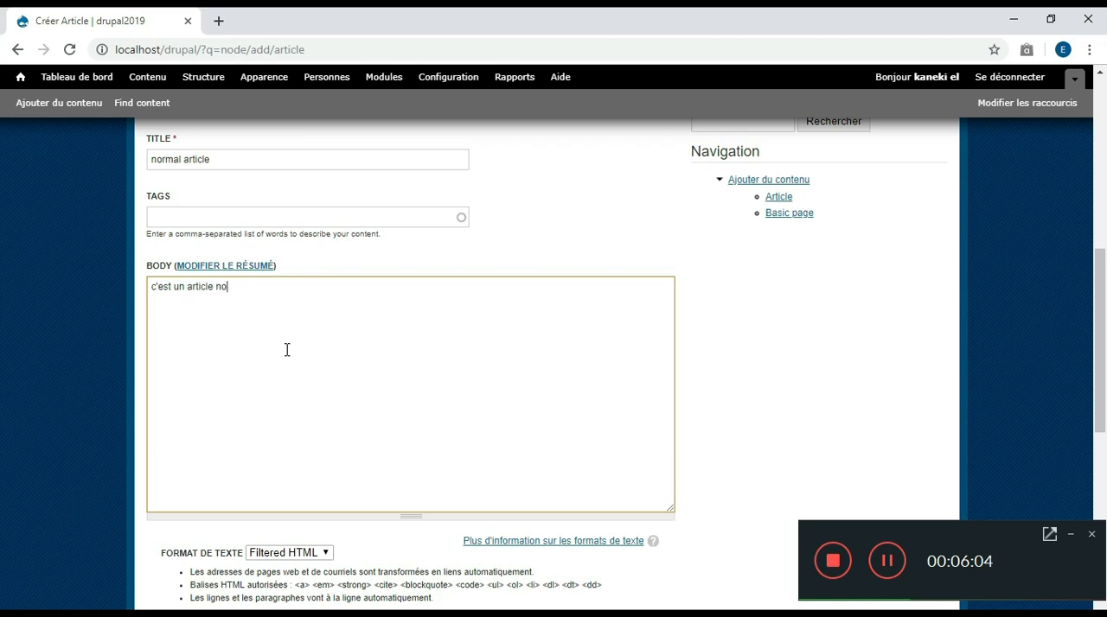
Attach Capture.PNG from the Images folder as the article's image and save the article
left_click_drag(1094, 266, 1103, 436)
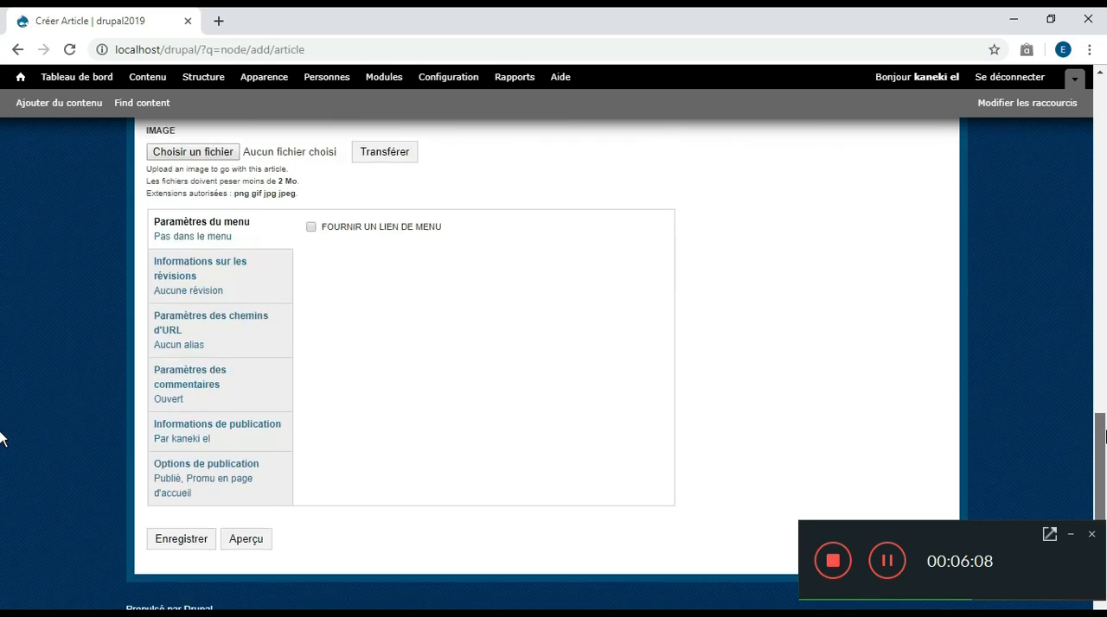
scroll(0, 444, "up", 2)
left_click(192, 248)
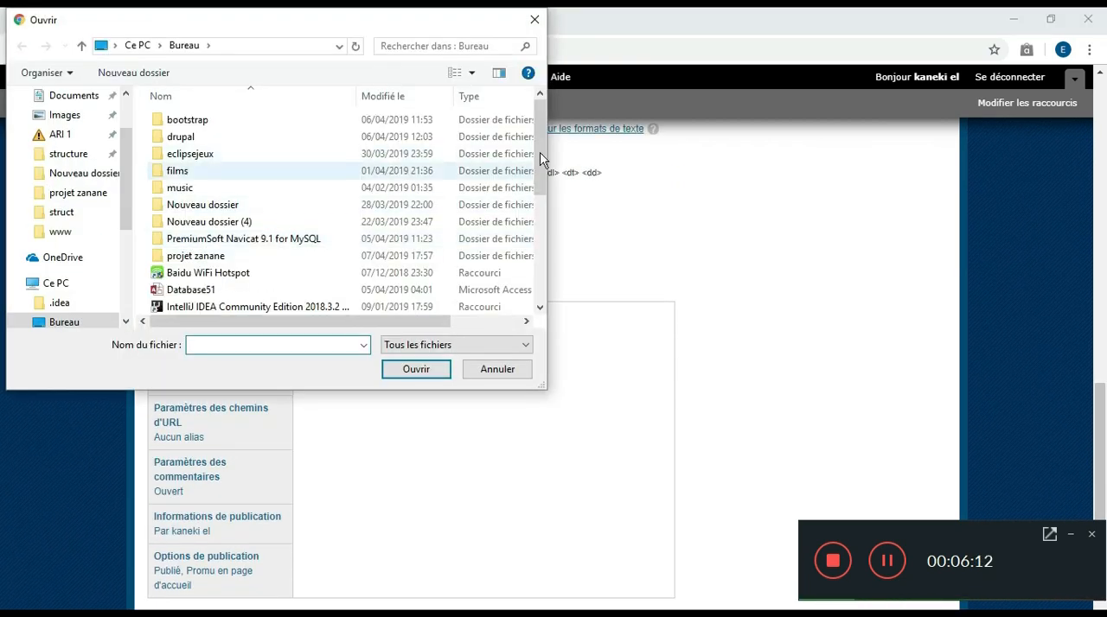
left_click_drag(539, 149, 547, 255)
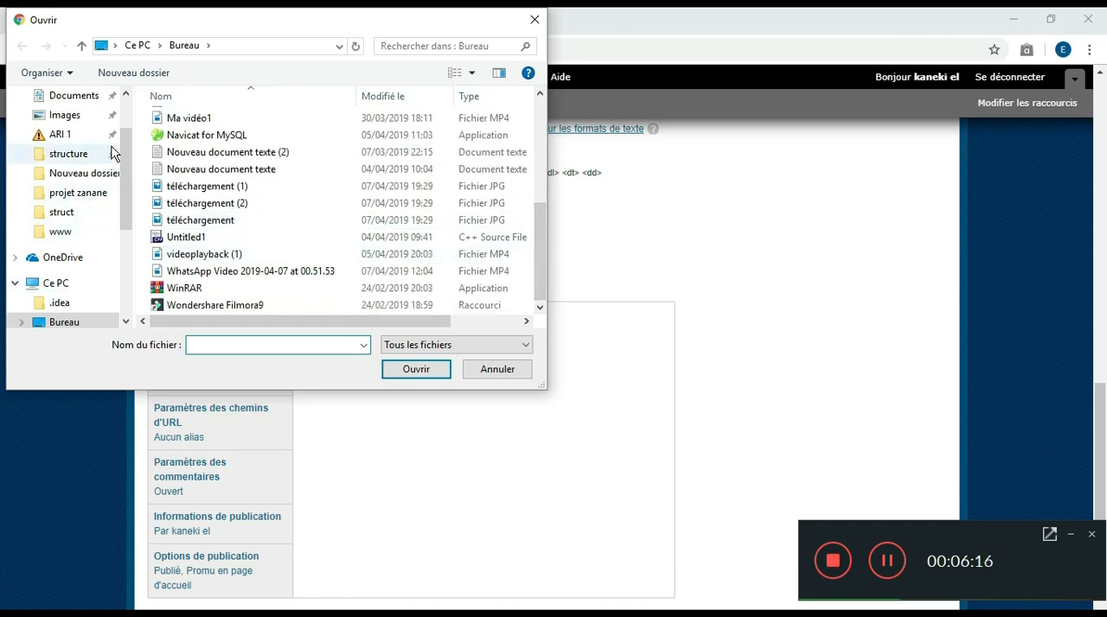
left_click(89, 116)
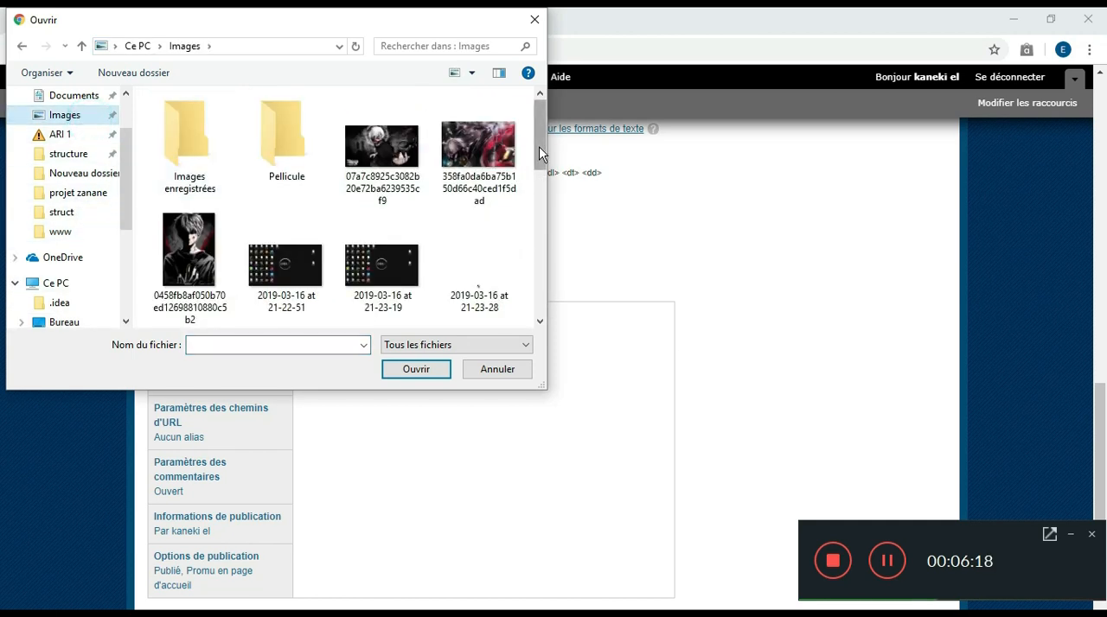
scroll(539, 143, "down", 2)
left_click(383, 220)
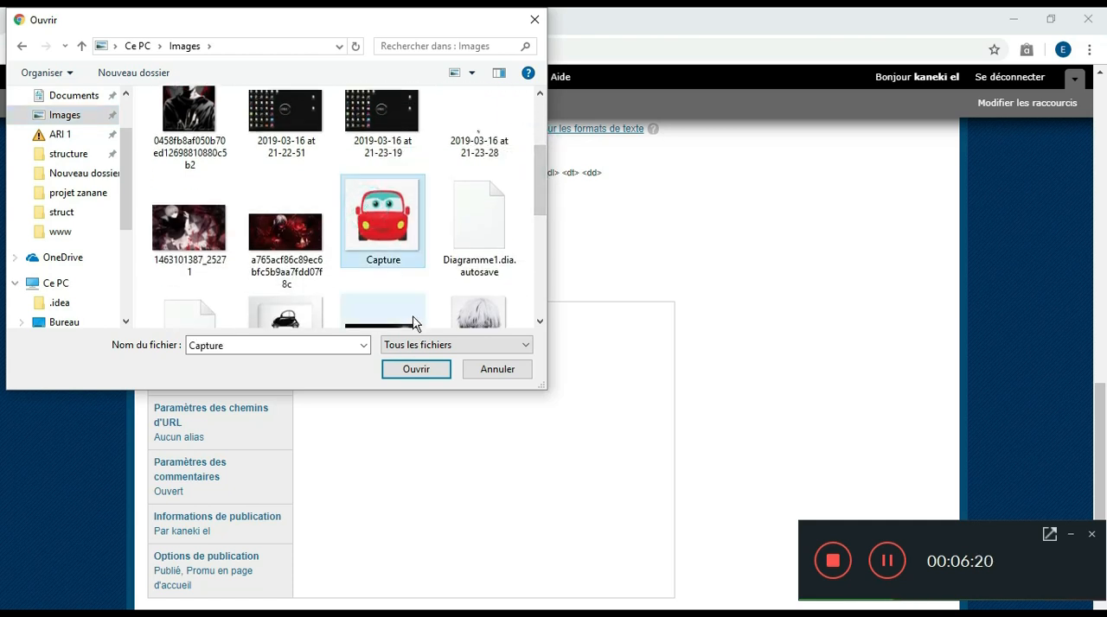
left_click(415, 370)
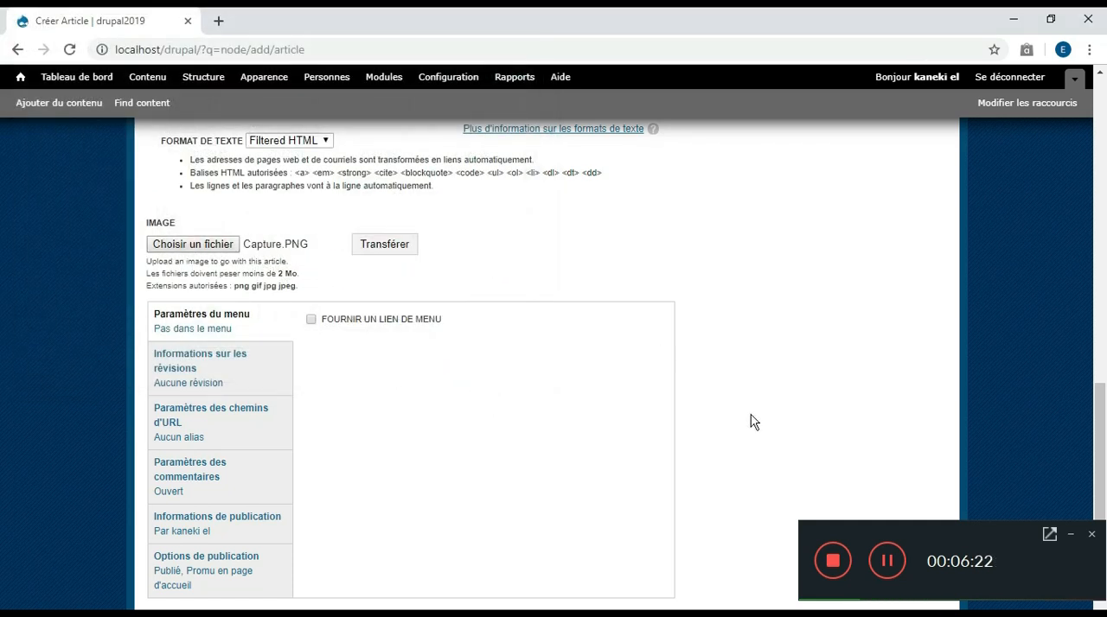
scroll(2, 398, "down", 2)
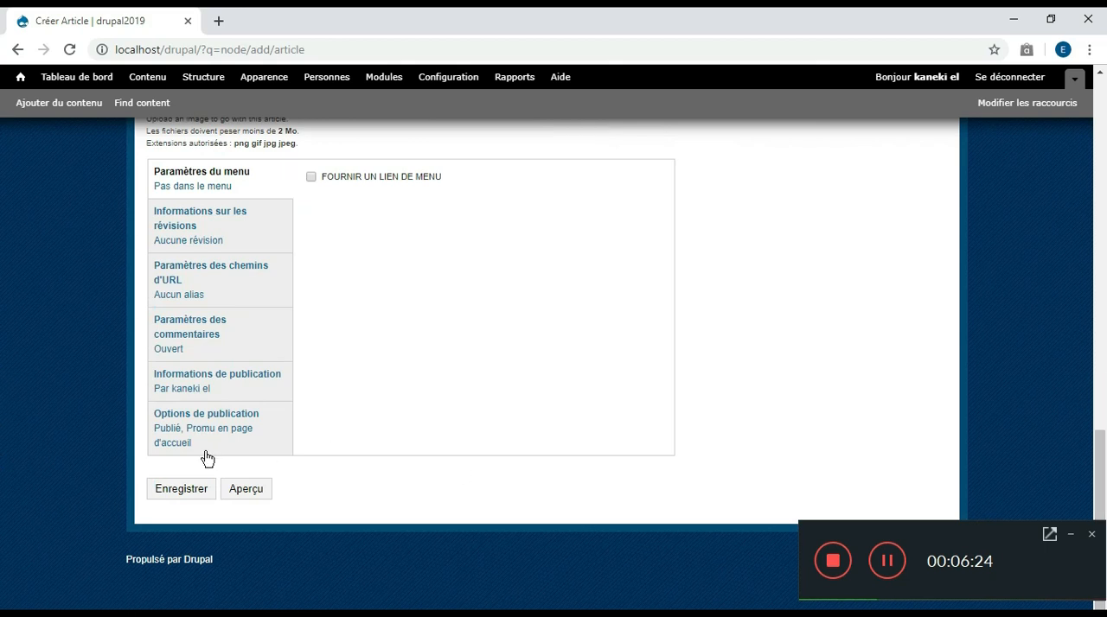
left_click(178, 492)
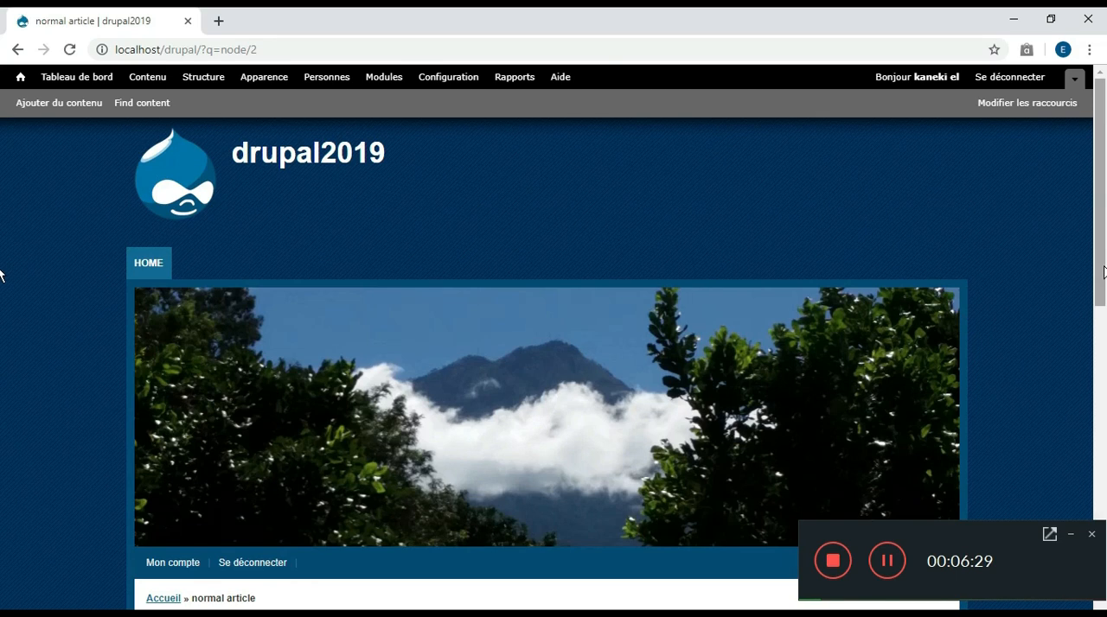
left_click_drag(1103, 273, 1029, 450)
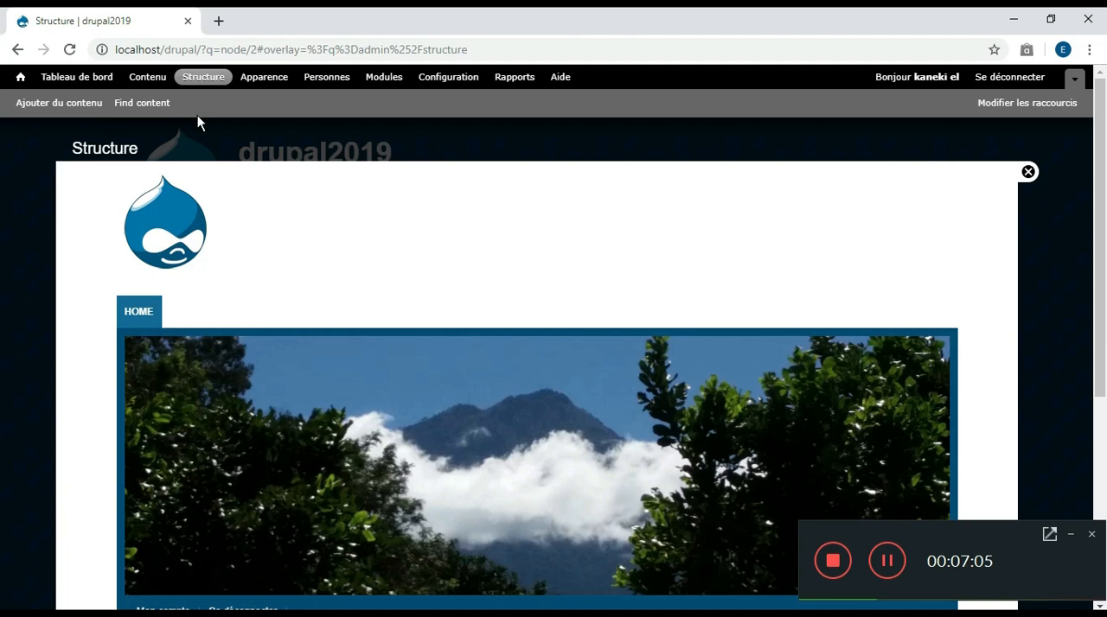
Open the field management page of the Article content type and review its Title, Tags, Body and Image fields
scroll(591, 423, "down", 4)
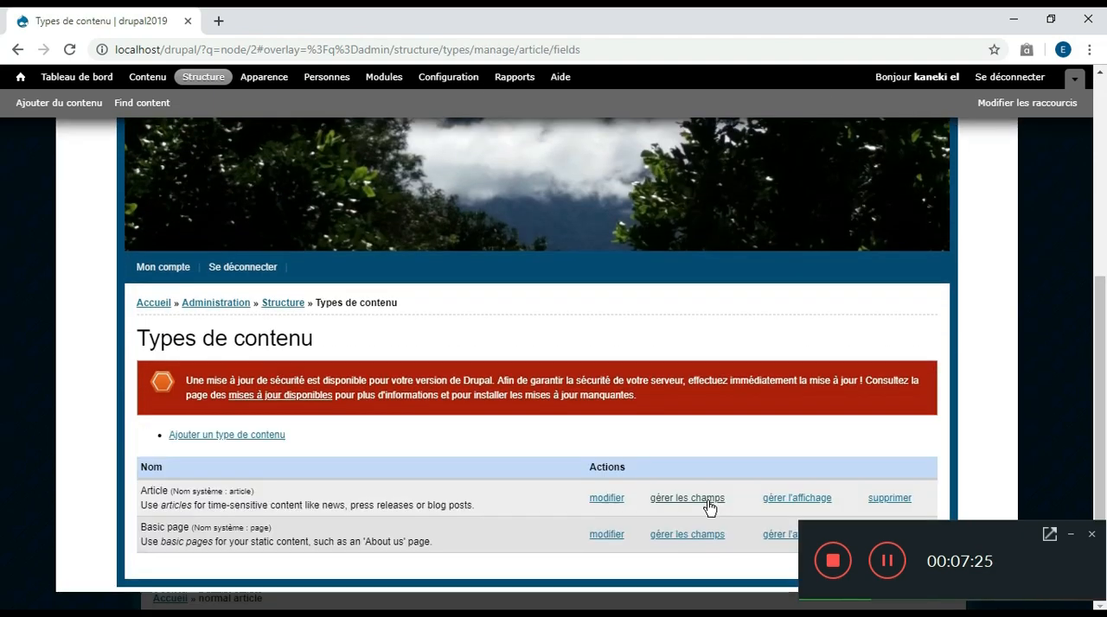
left_click(709, 498)
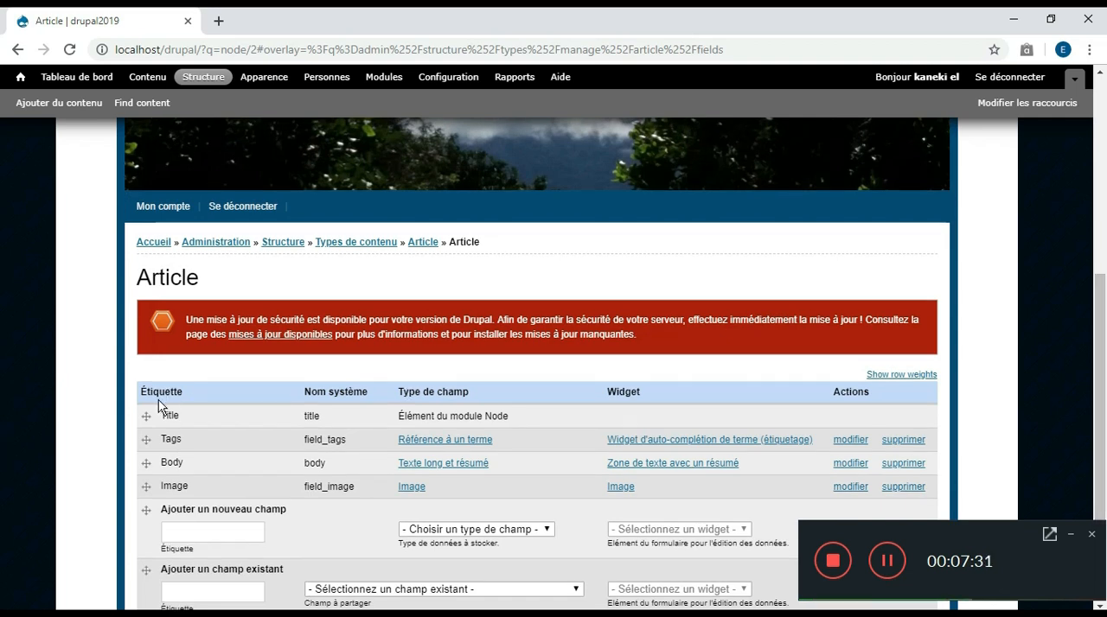
left_click(180, 418)
left_click_drag(174, 416, 148, 440)
left_click(148, 486)
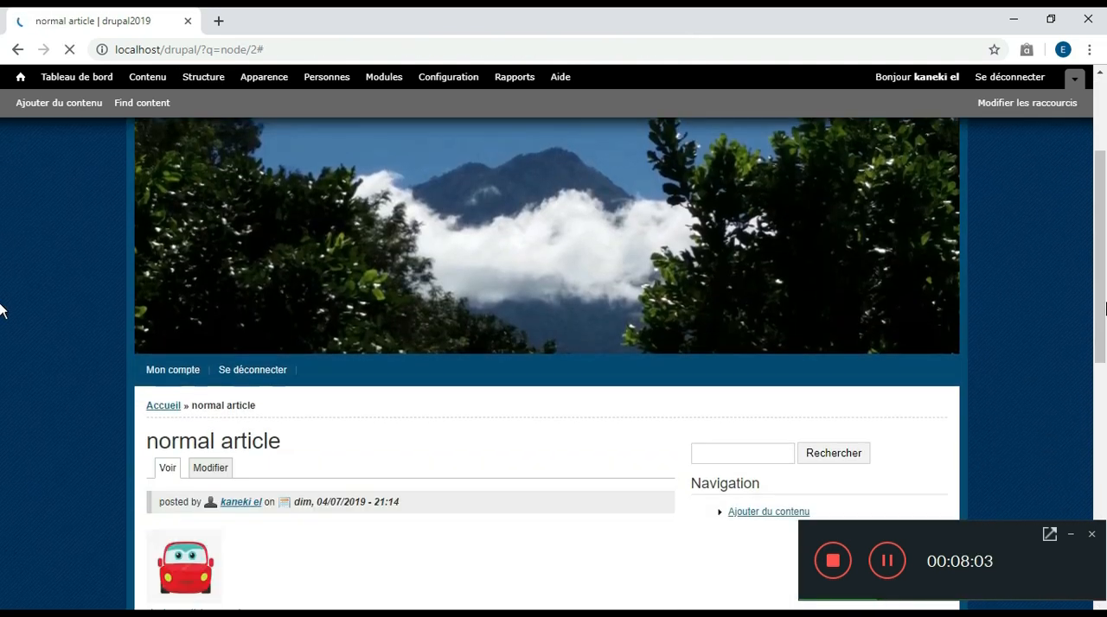
Return to the normal article page and look over its image, body text and comment form
left_click_drag(1101, 339, 1104, 414)
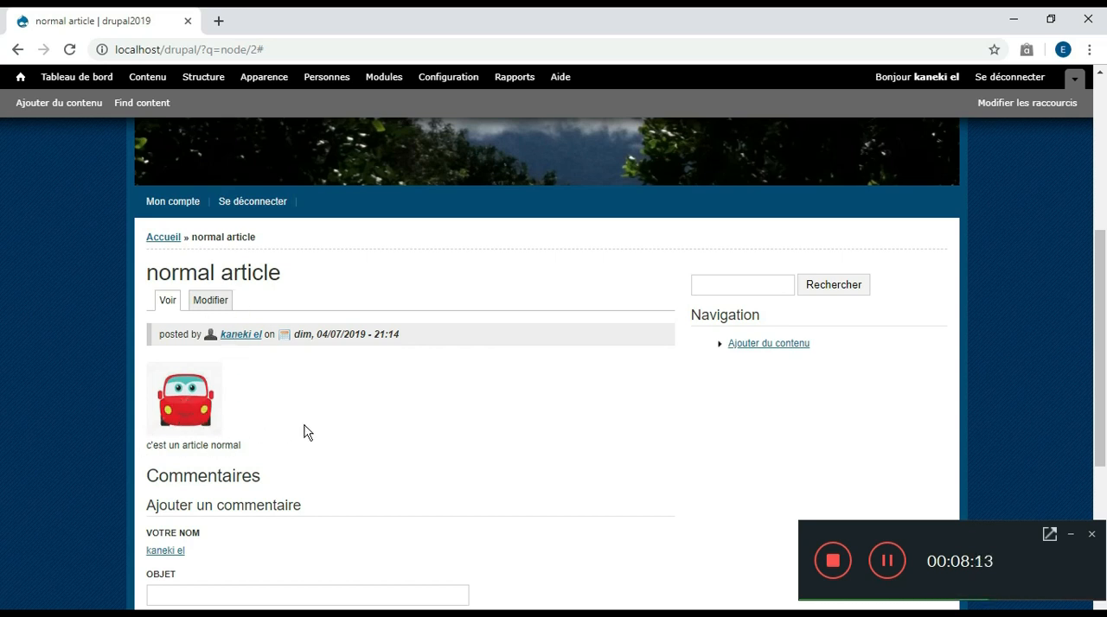
scroll(0, 309, "down", 1)
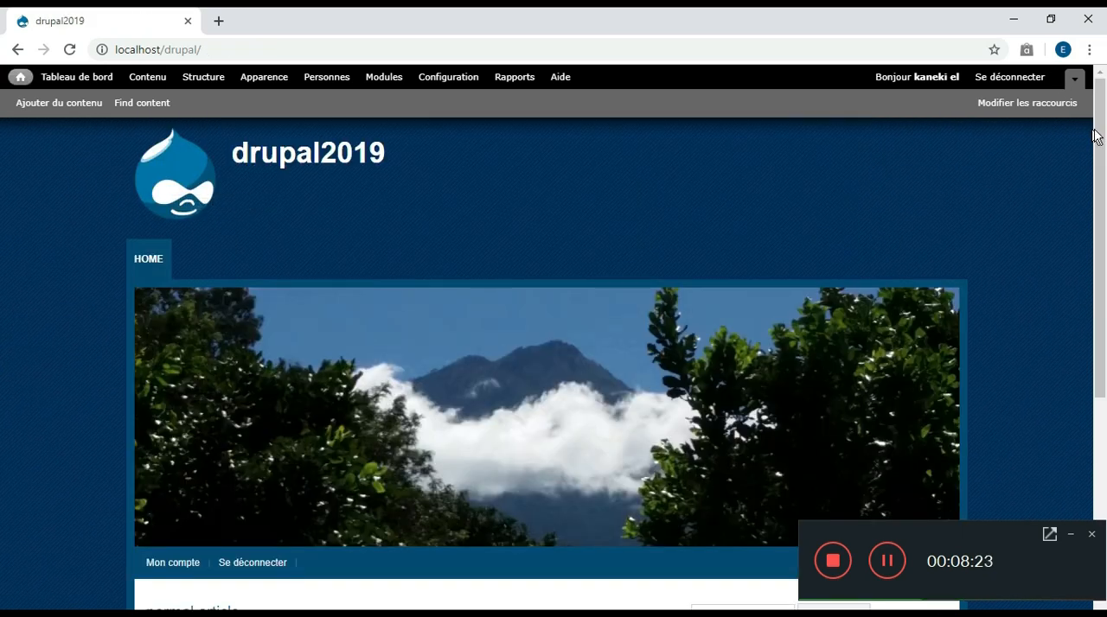
Open the field management page of the Article content type from the site's structure administration
scroll(0, 186, "down", 4)
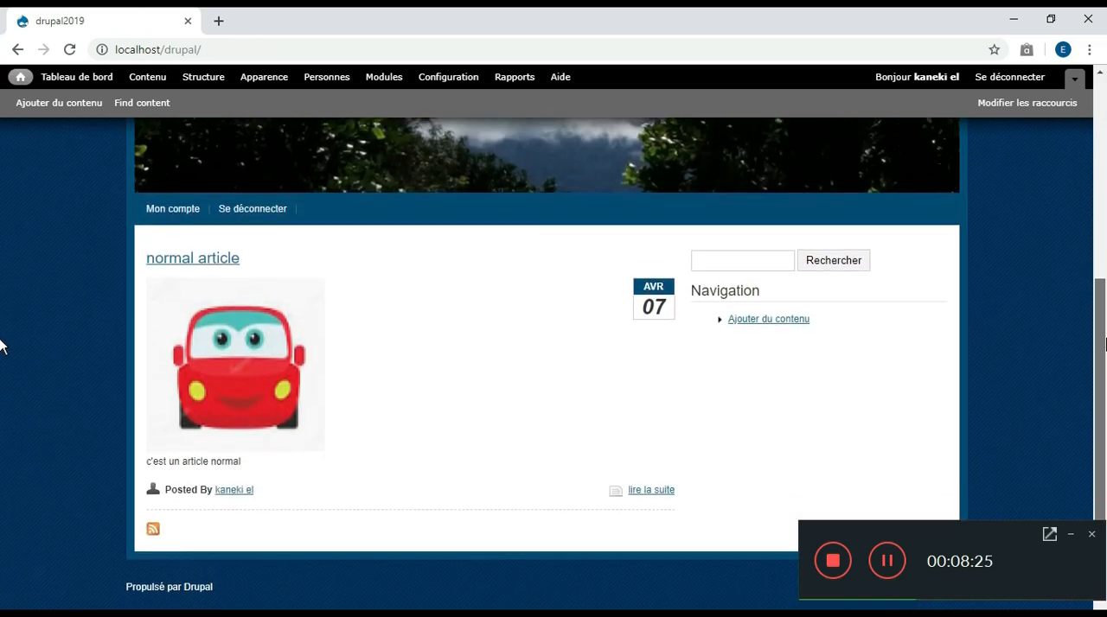
scroll(2, 260, "up", 5)
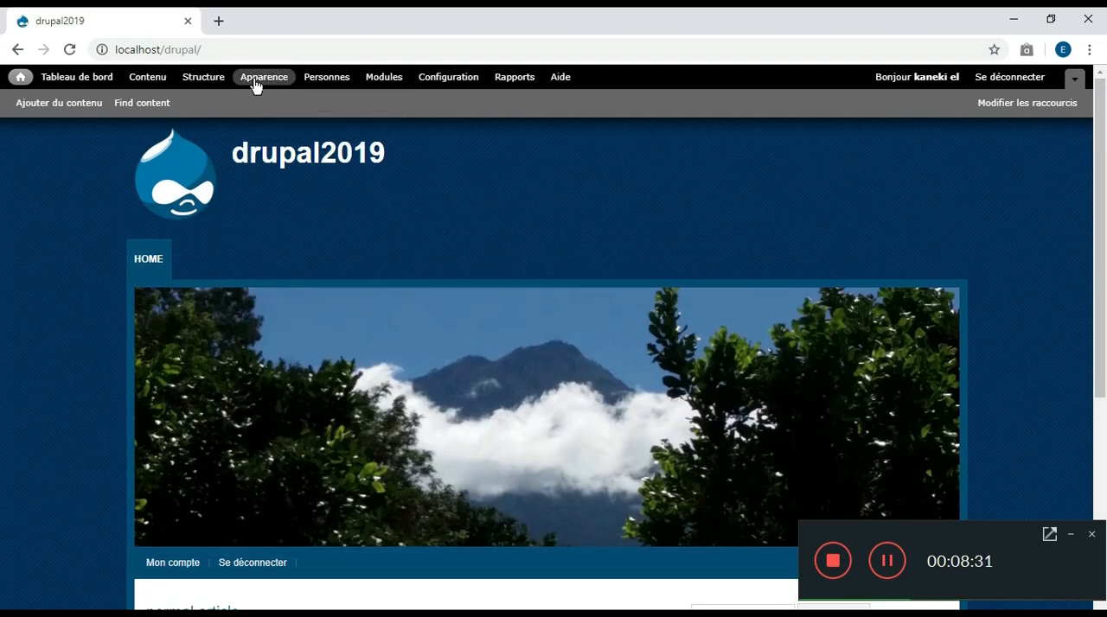
left_click(208, 80)
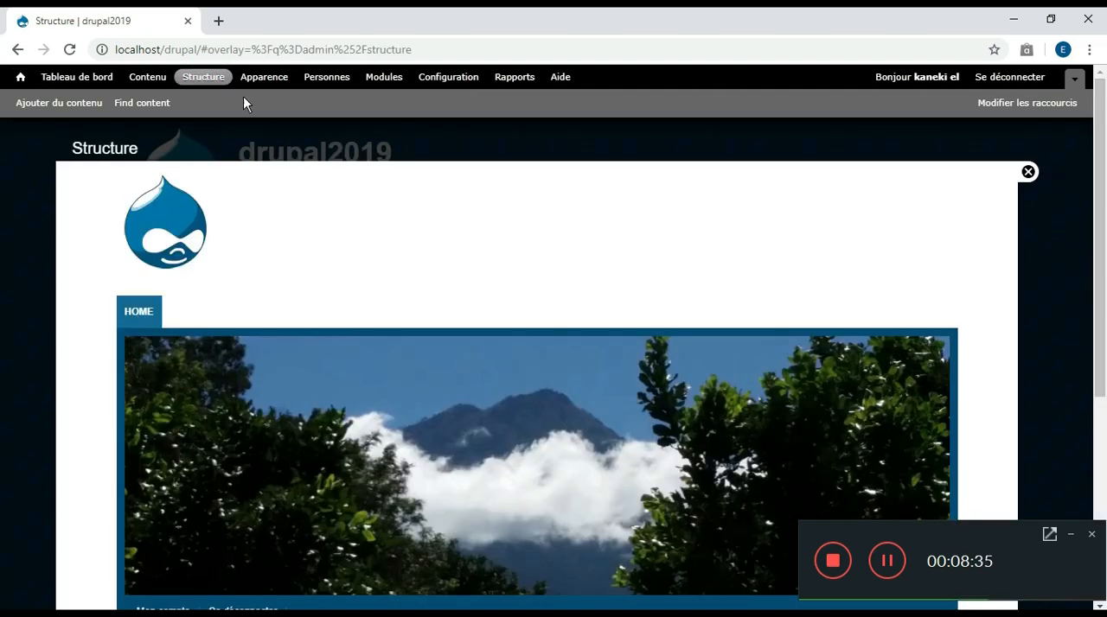
scroll(3, 341, "down", 4)
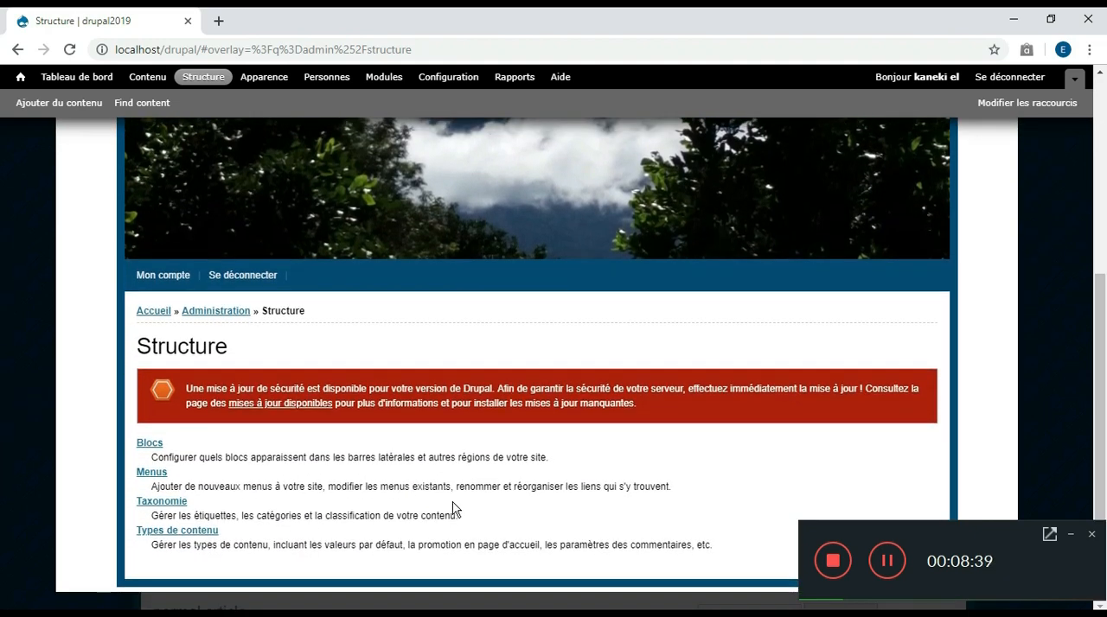
left_click(198, 530)
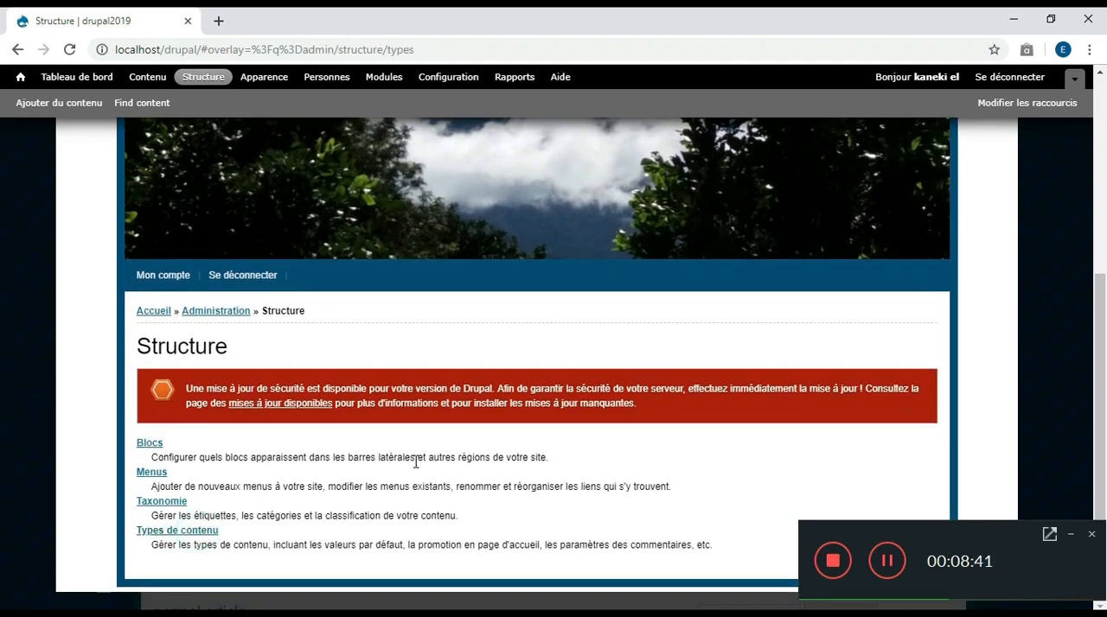
scroll(3, 346, "down", 4)
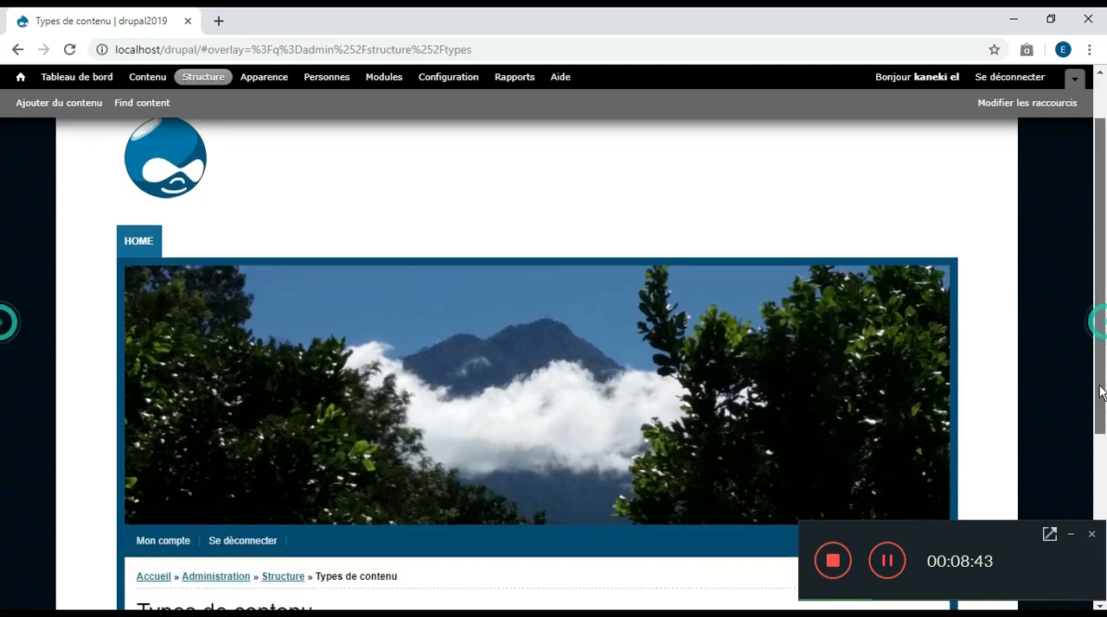
scroll(2, 473, "down", 2)
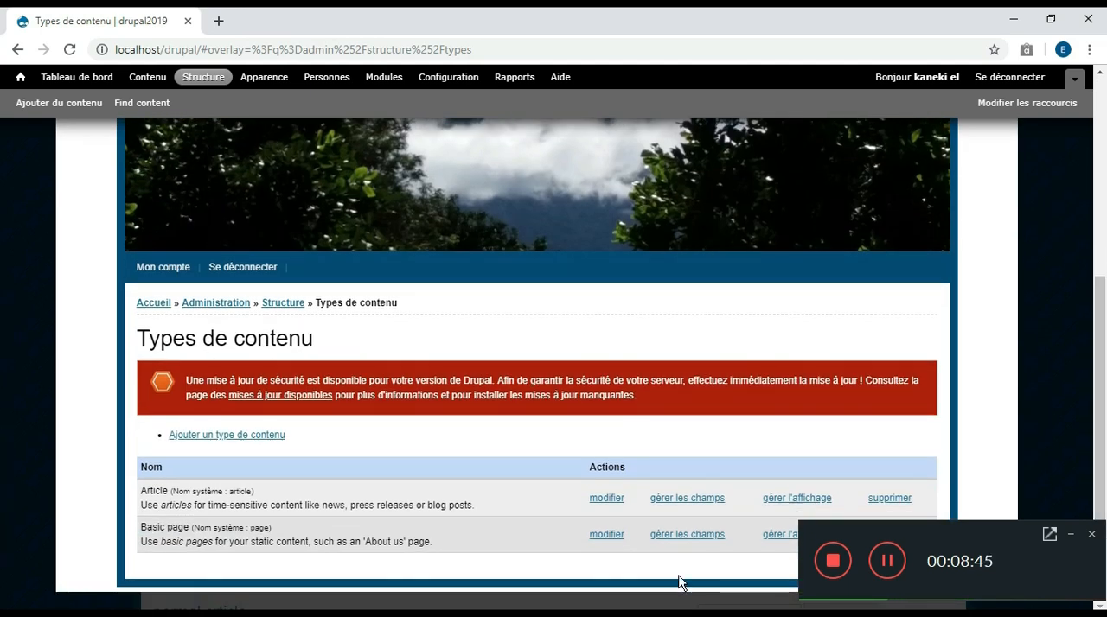
left_click(681, 500)
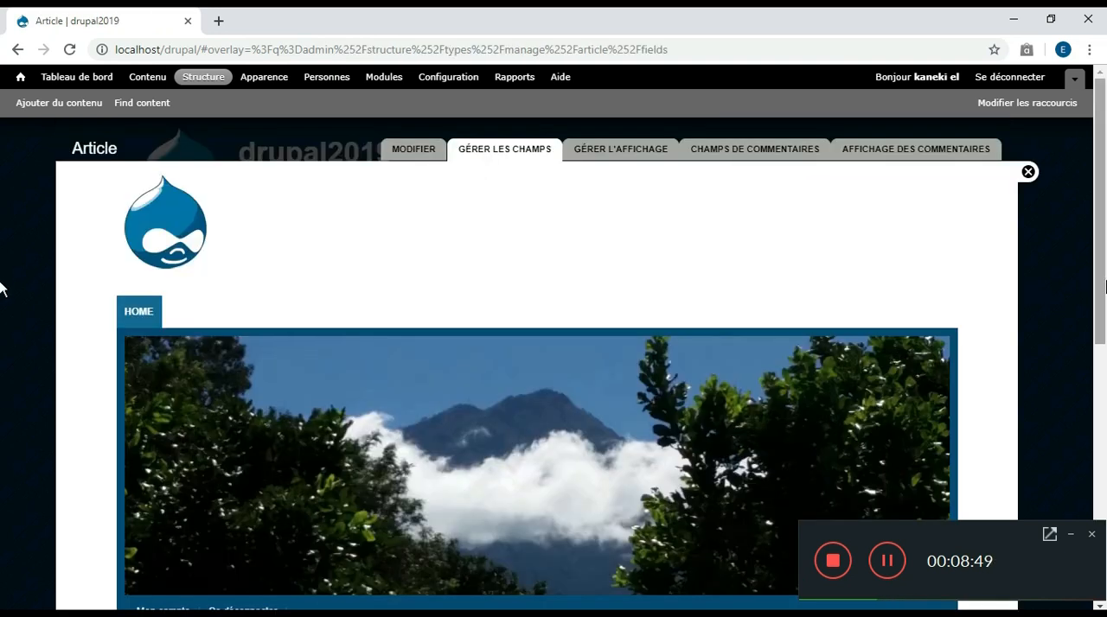
scroll(5, 484, "down", 5)
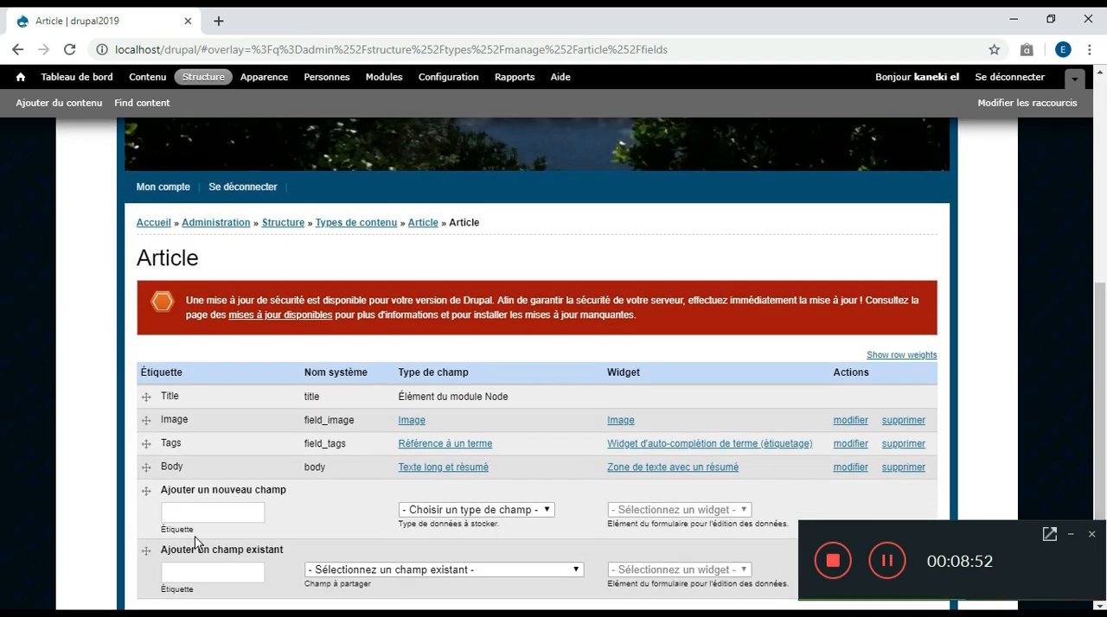
Label the new field of the Article content type "type de ballon"
left_click(194, 515)
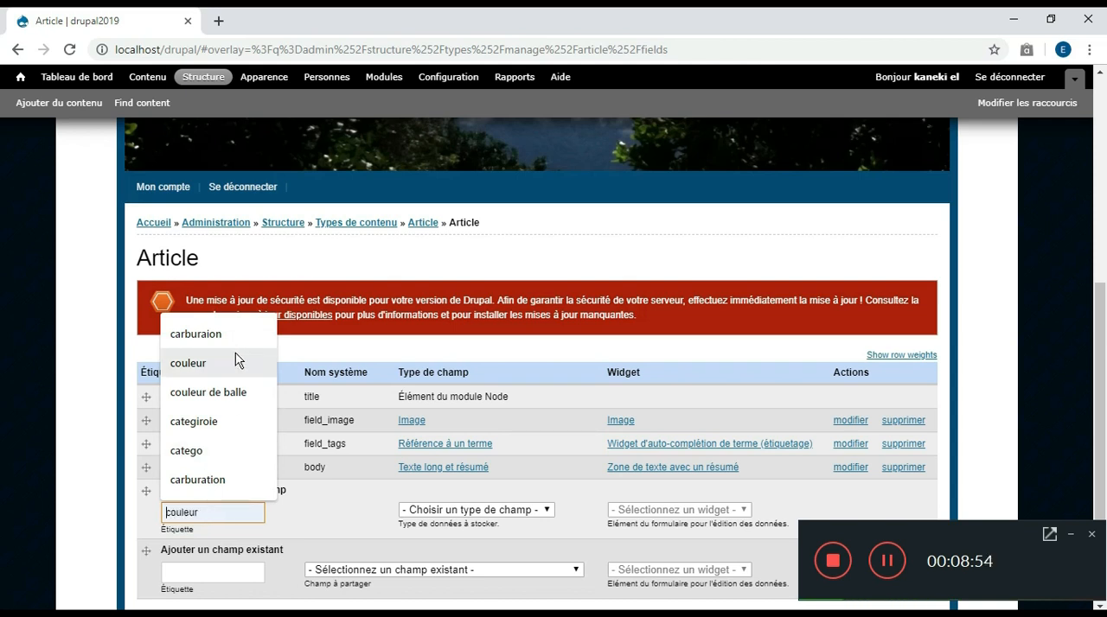
left_click(93, 363)
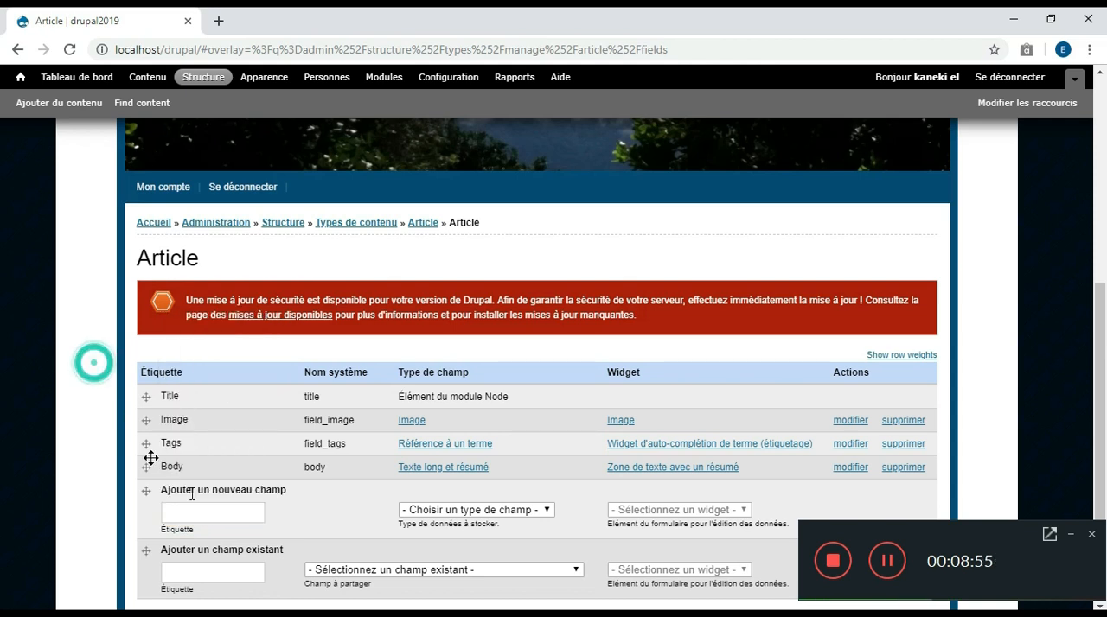
left_click(210, 513)
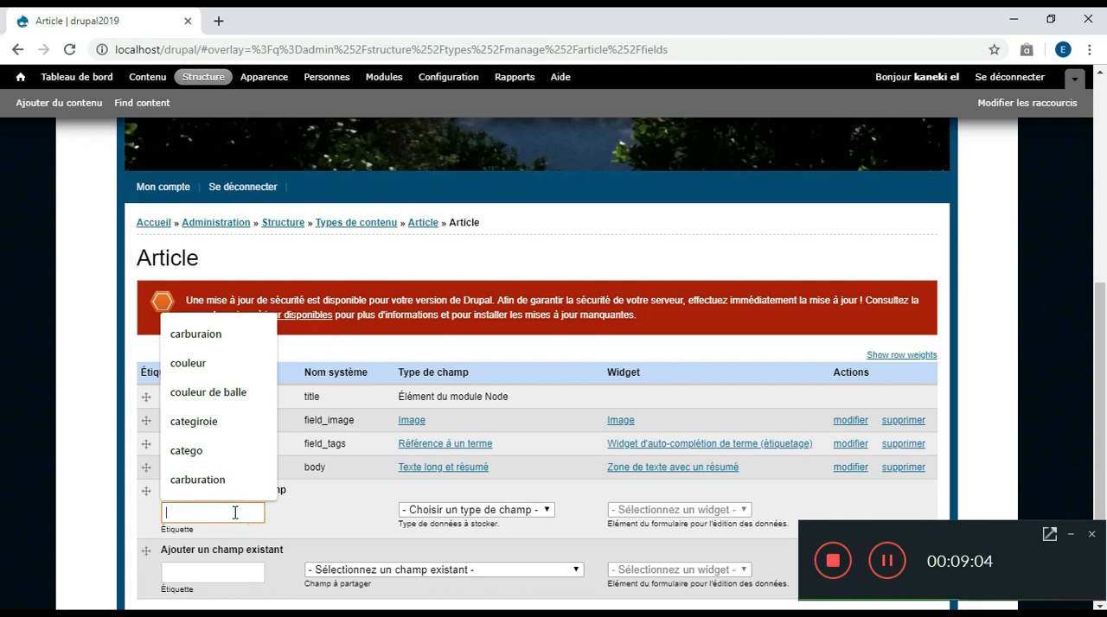
type("type")
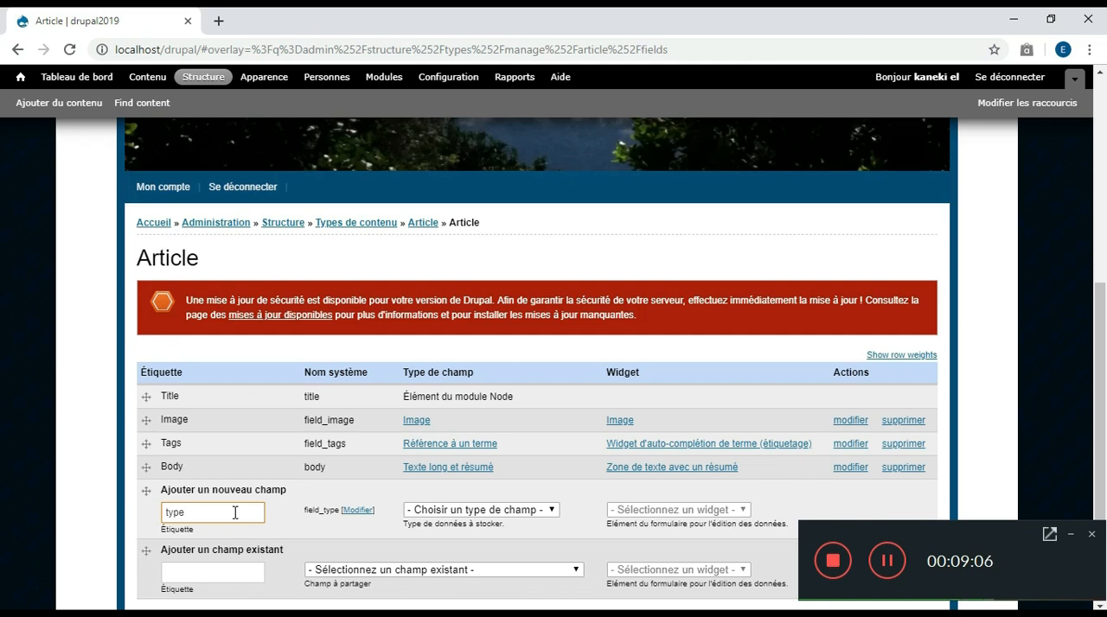
type(" de bn")
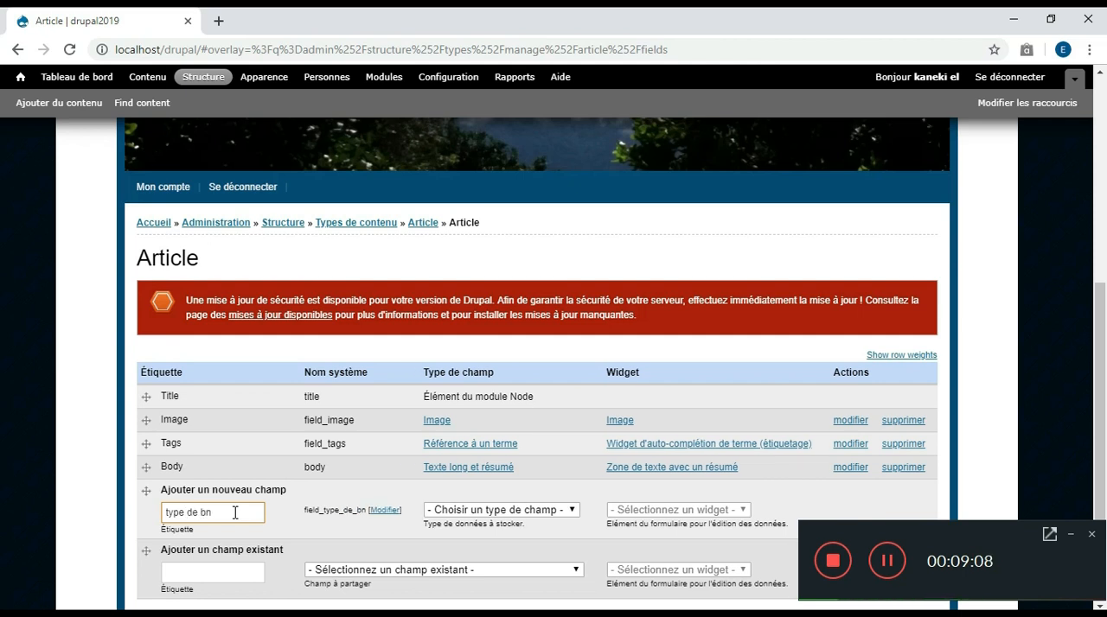
key("BackSpace")
type("allon")
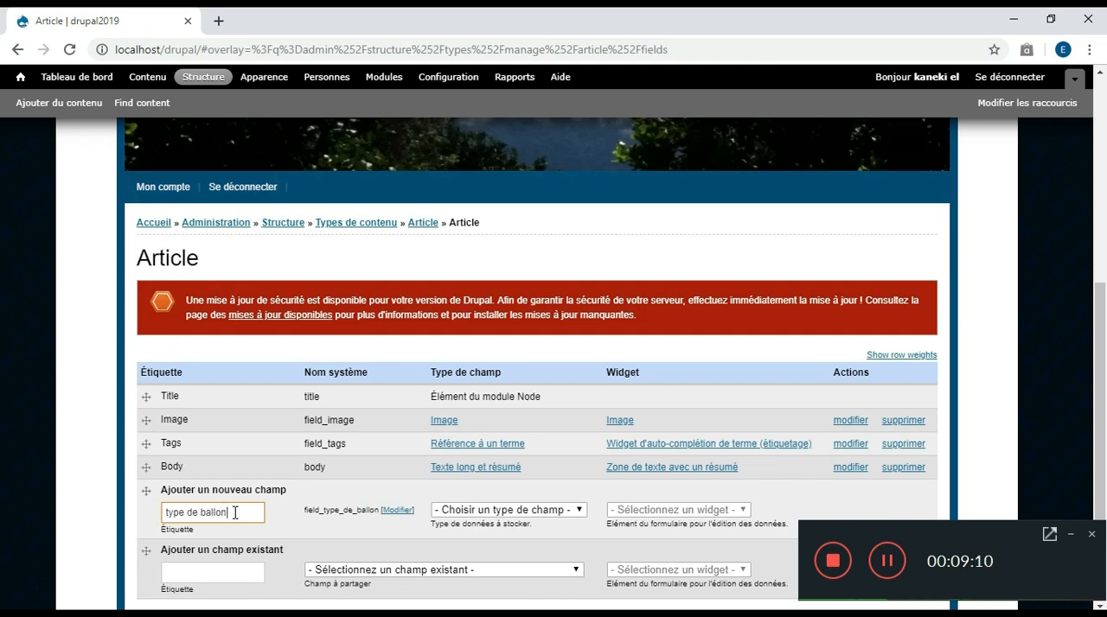
Set the new field's type to Référence à un terme with the Cases à cocher/boutons radio widget and save it
left_click(580, 511)
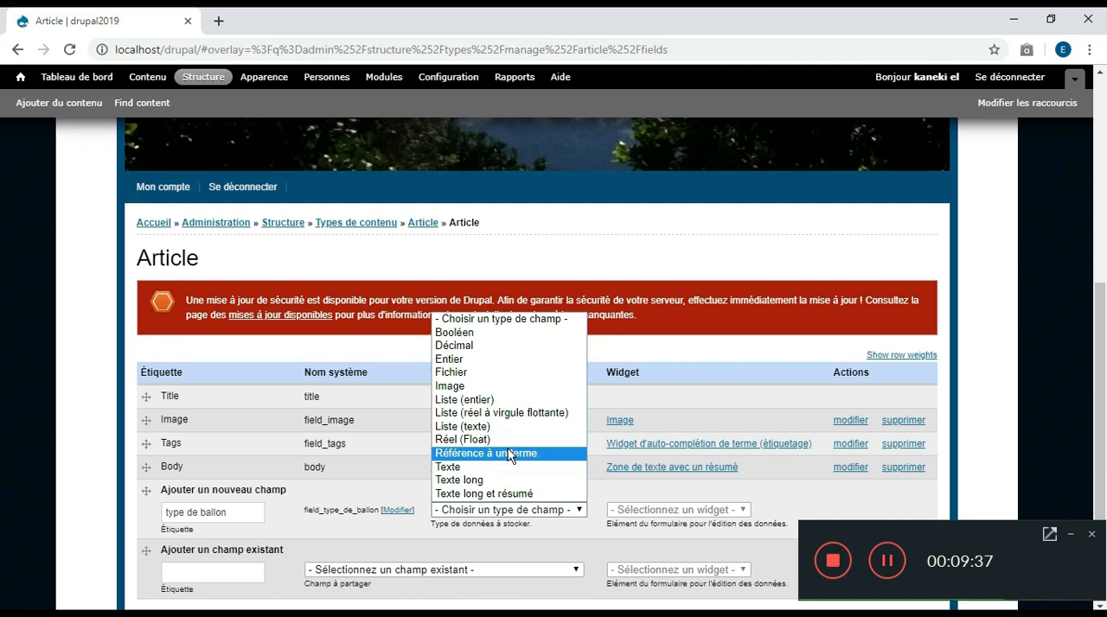
left_click(510, 454)
left_click(660, 511)
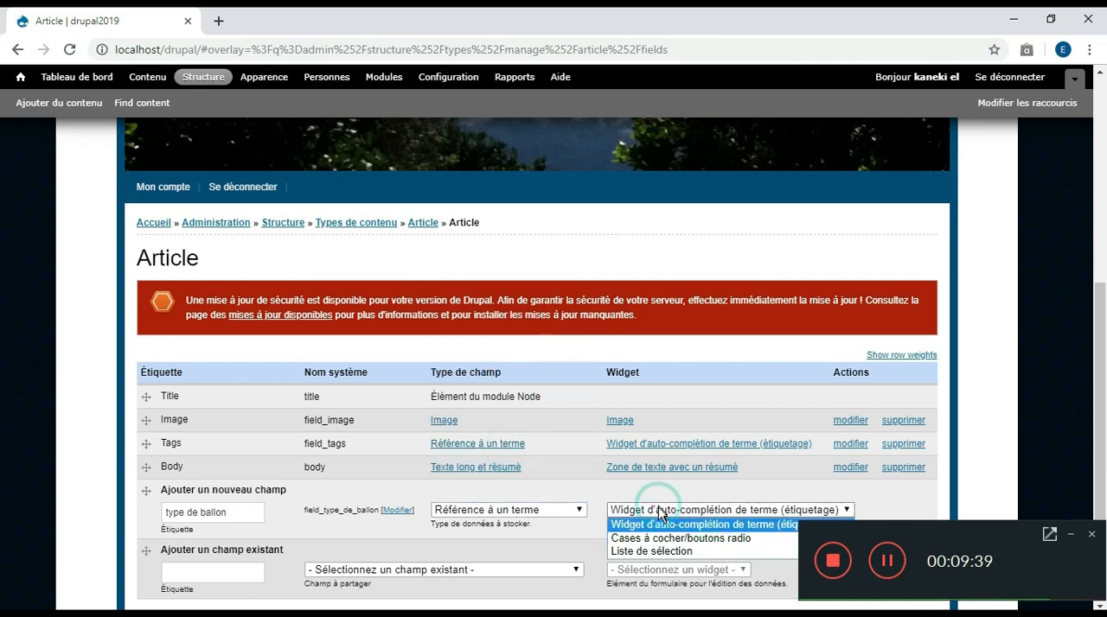
left_click(662, 539)
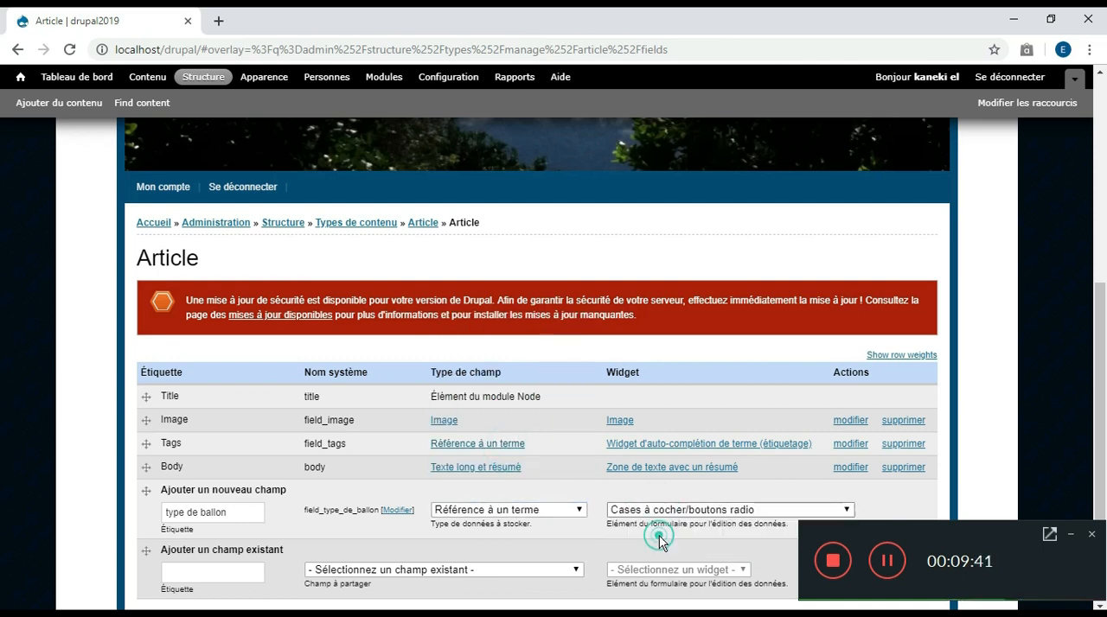
scroll(0, 333, "down", 1)
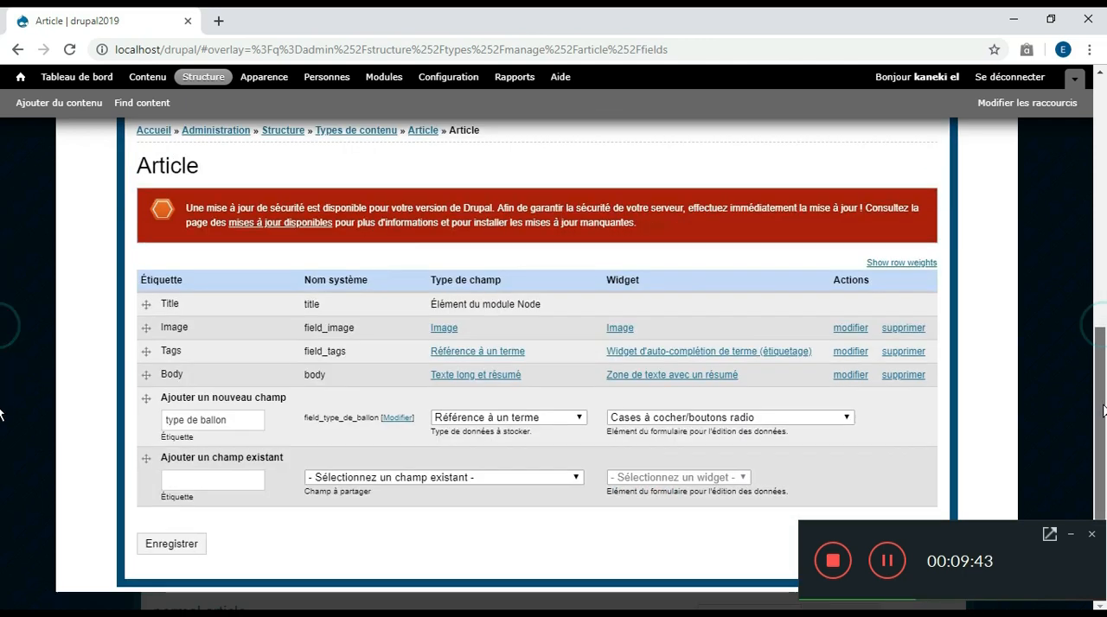
left_click(180, 551)
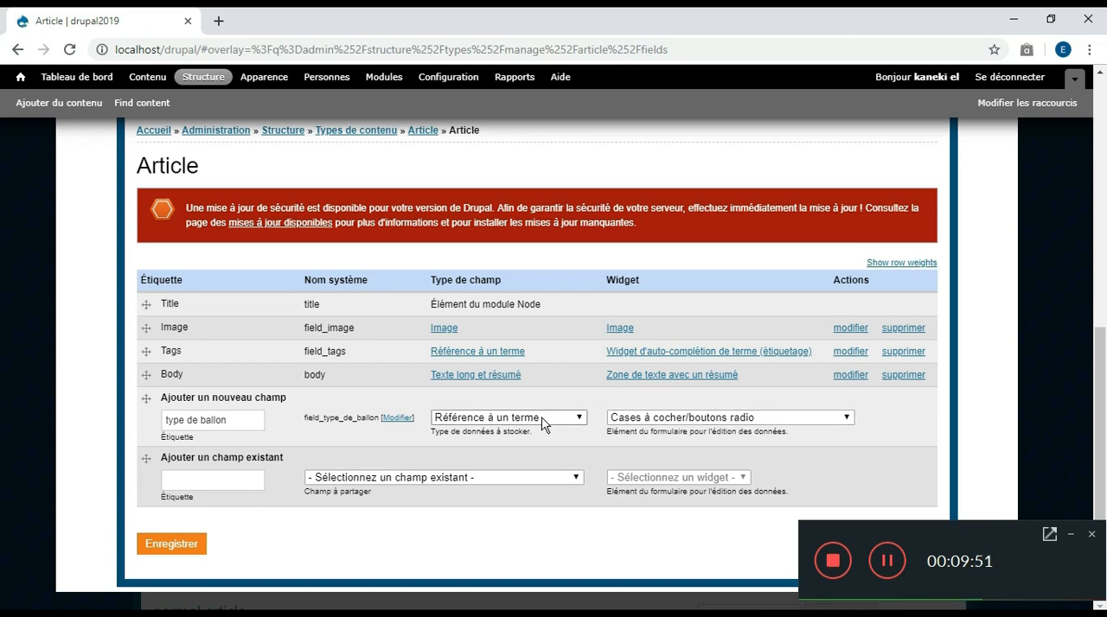
left_click(186, 544)
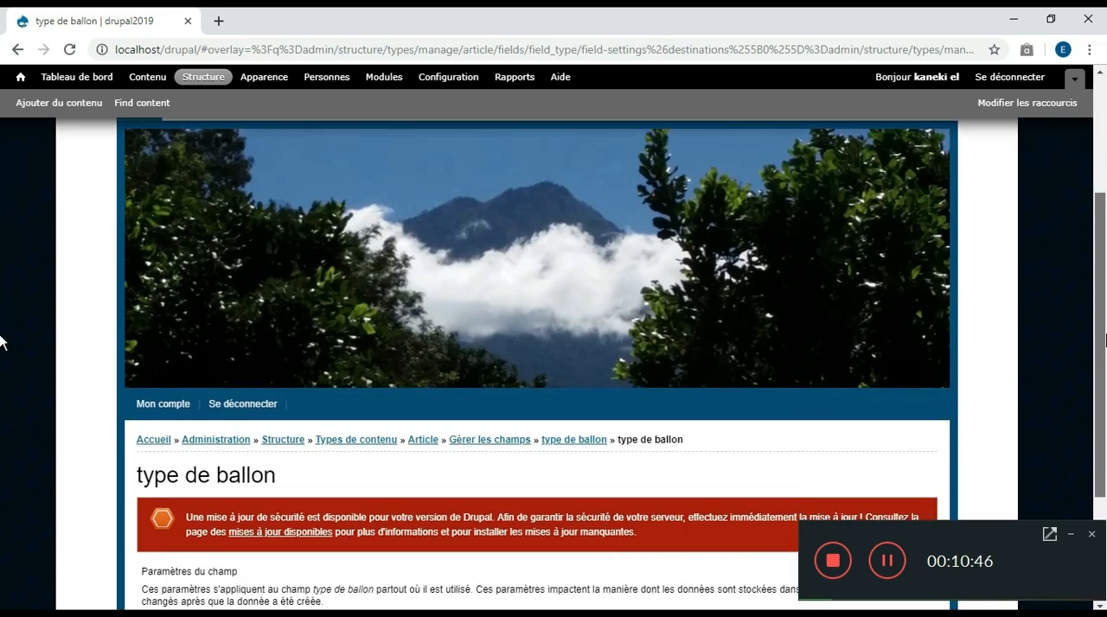
Choose sport as the vocabulary of the type de ballon field and save the field settings
left_click_drag(1106, 334, 1106, 433)
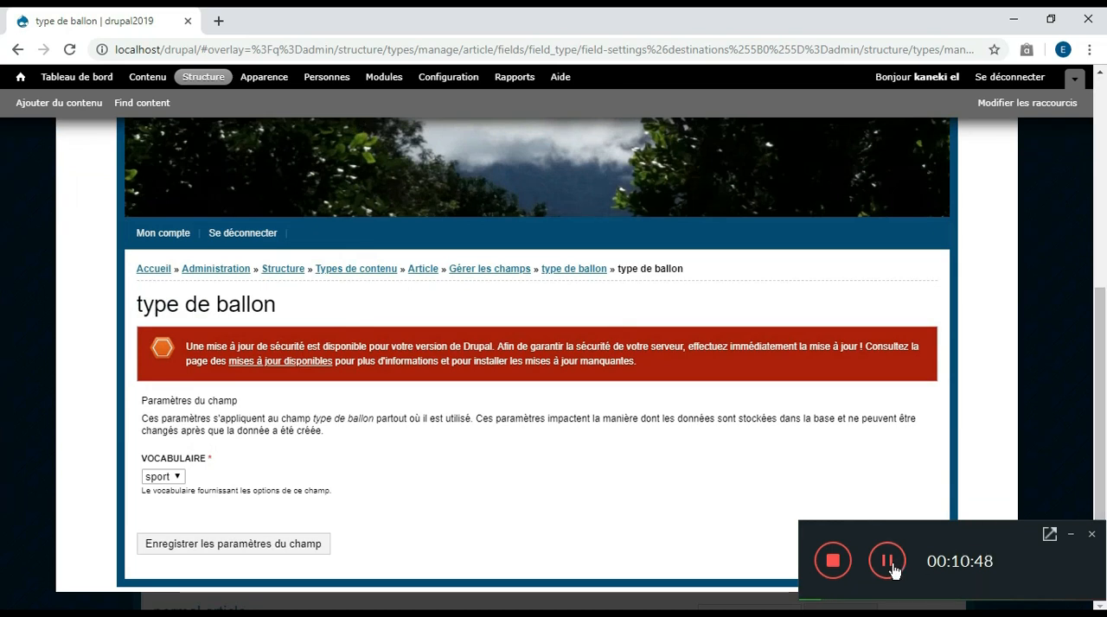
left_click(176, 481)
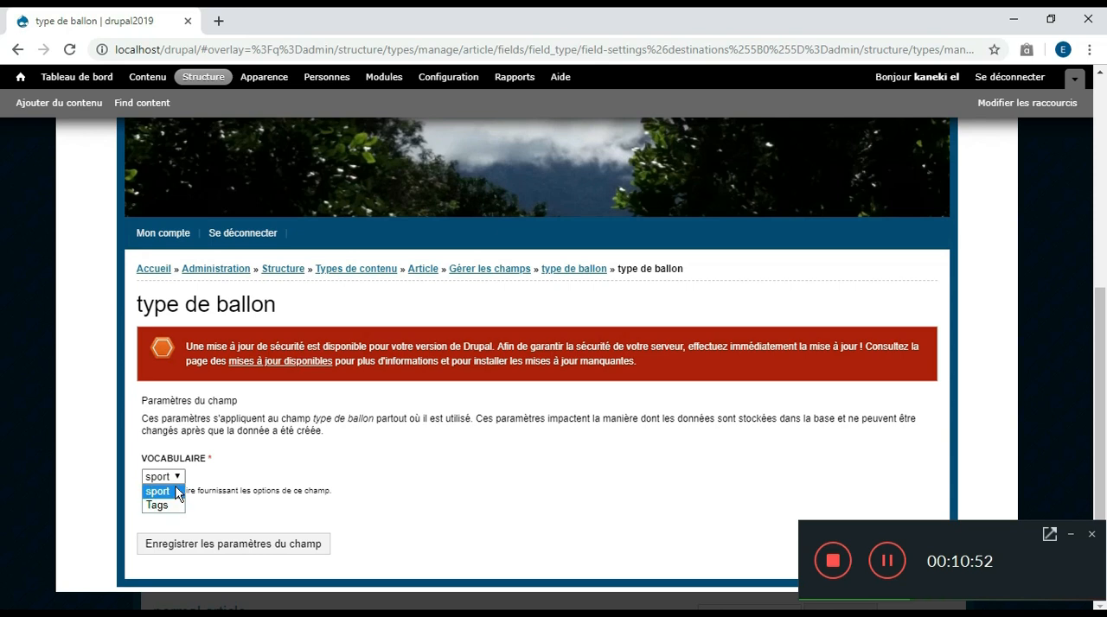
left_click(176, 492)
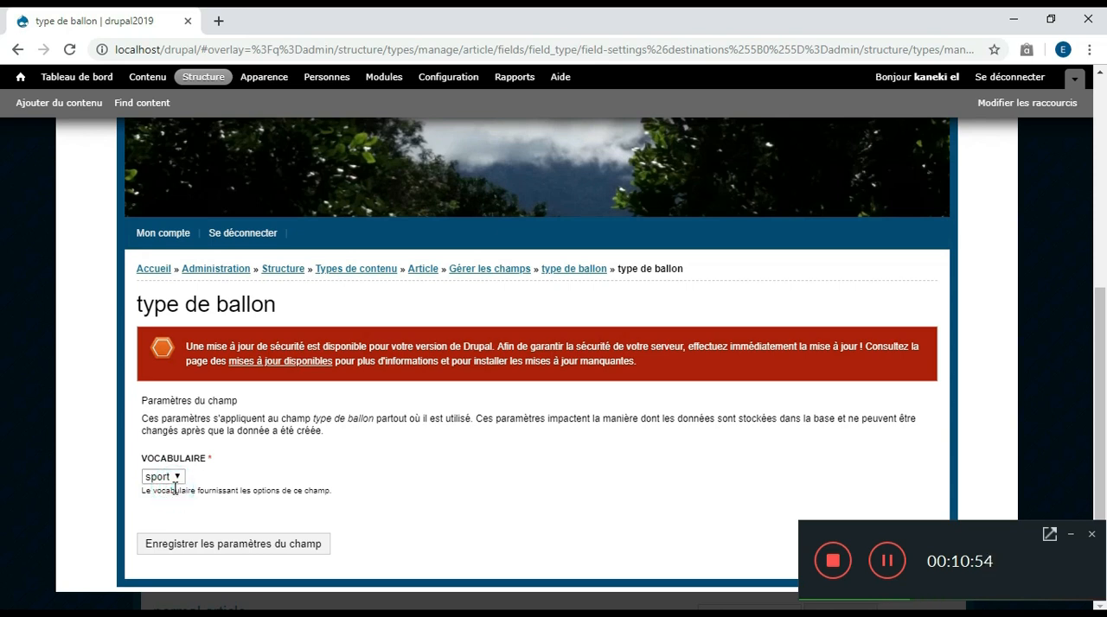
left_click(183, 546)
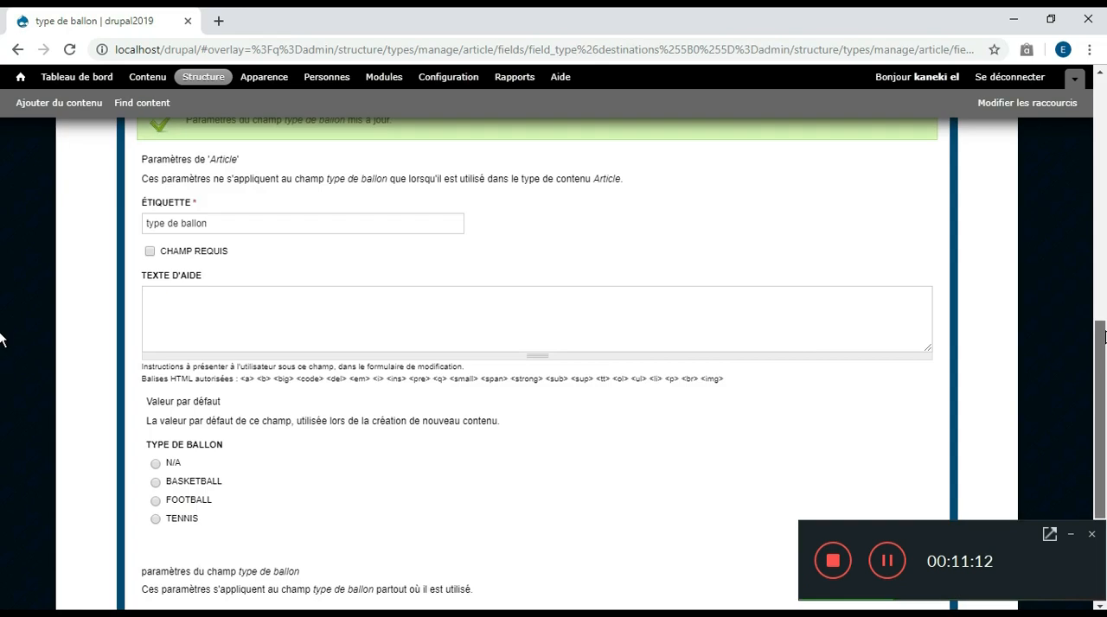
Set the type de ballon field's default value to N/A and its number of values to 1, and save the settings
scroll(3, 345, "down", 1)
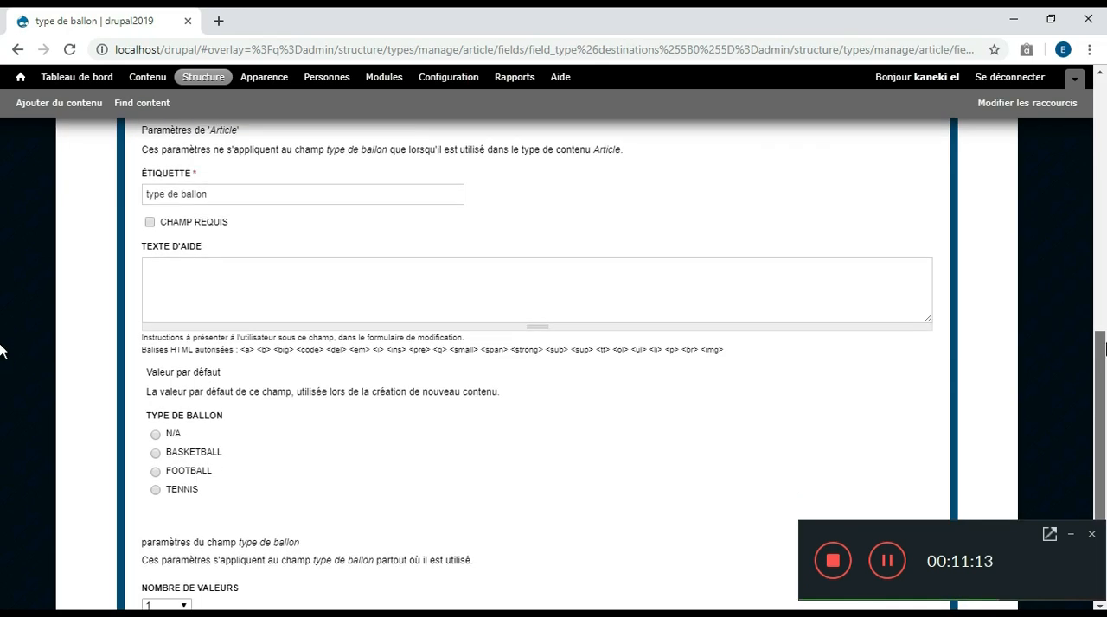
left_click_drag(1105, 345, 1105, 355)
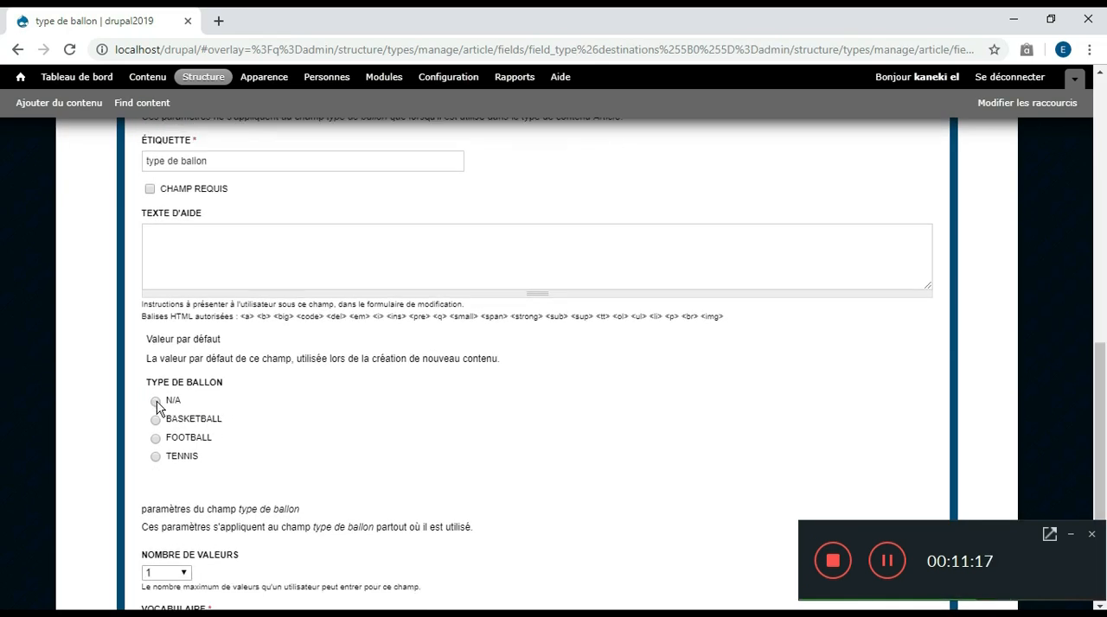
left_click(156, 402)
scroll(2, 413, "down", 1)
scroll(3, 424, "down", 2)
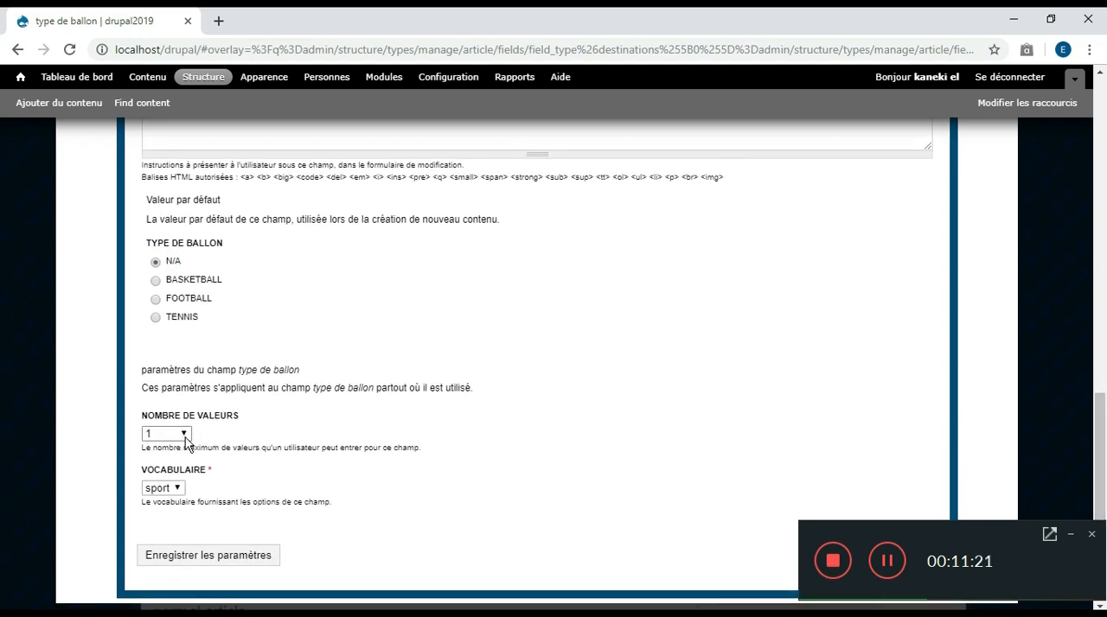
left_click(185, 434)
left_click(187, 463)
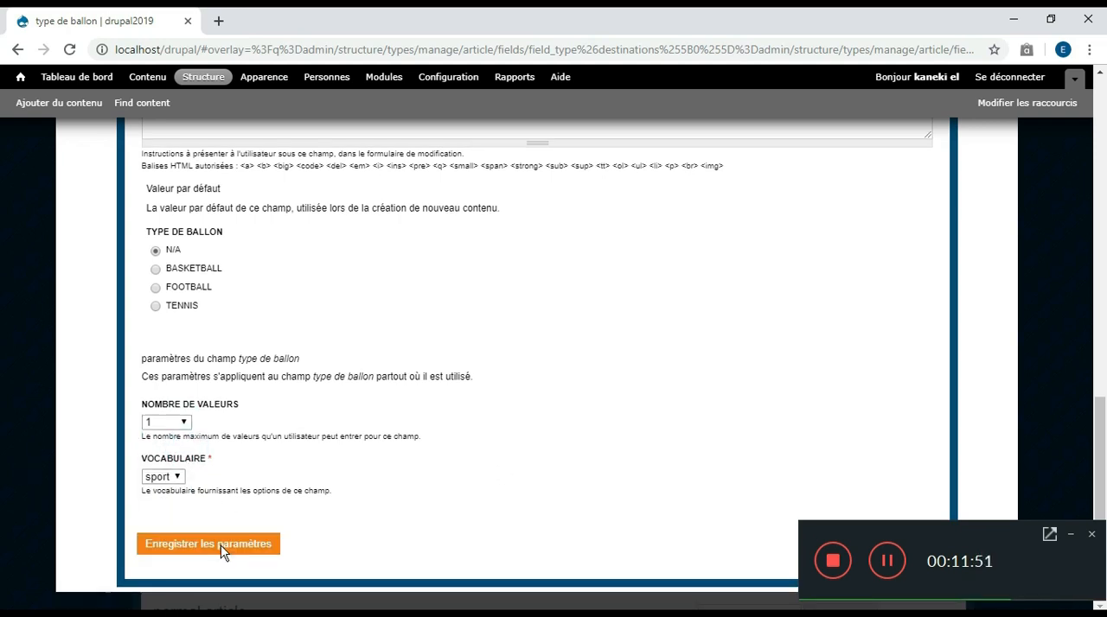
left_click(221, 552)
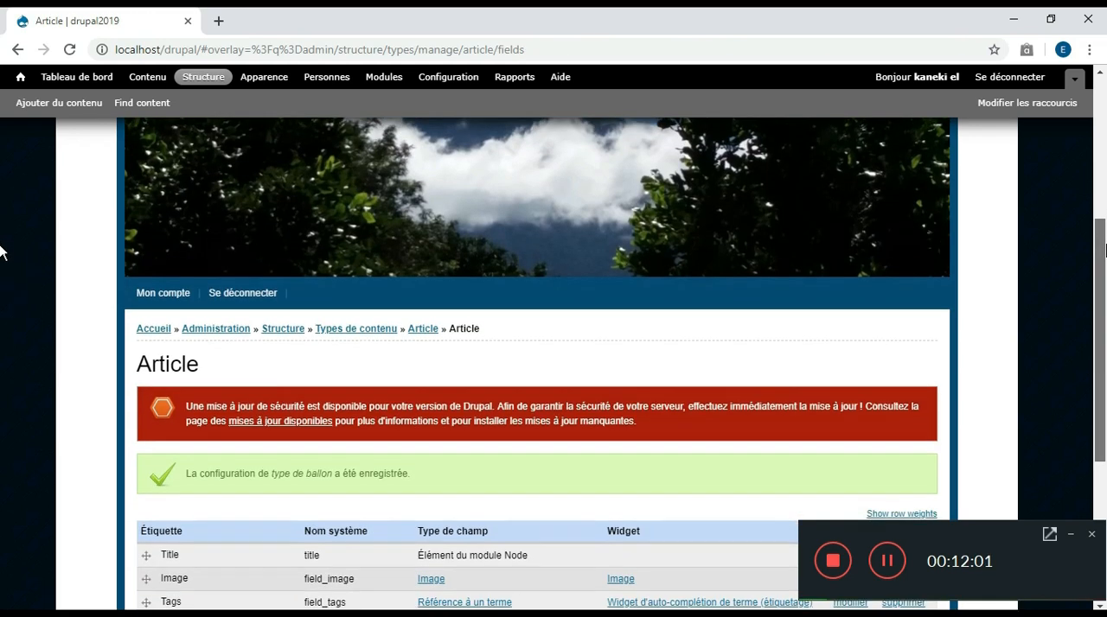
Move the field_type row directly above Image and Tags below Body, save the field order and return to the home page
scroll(3, 259, "down", 2)
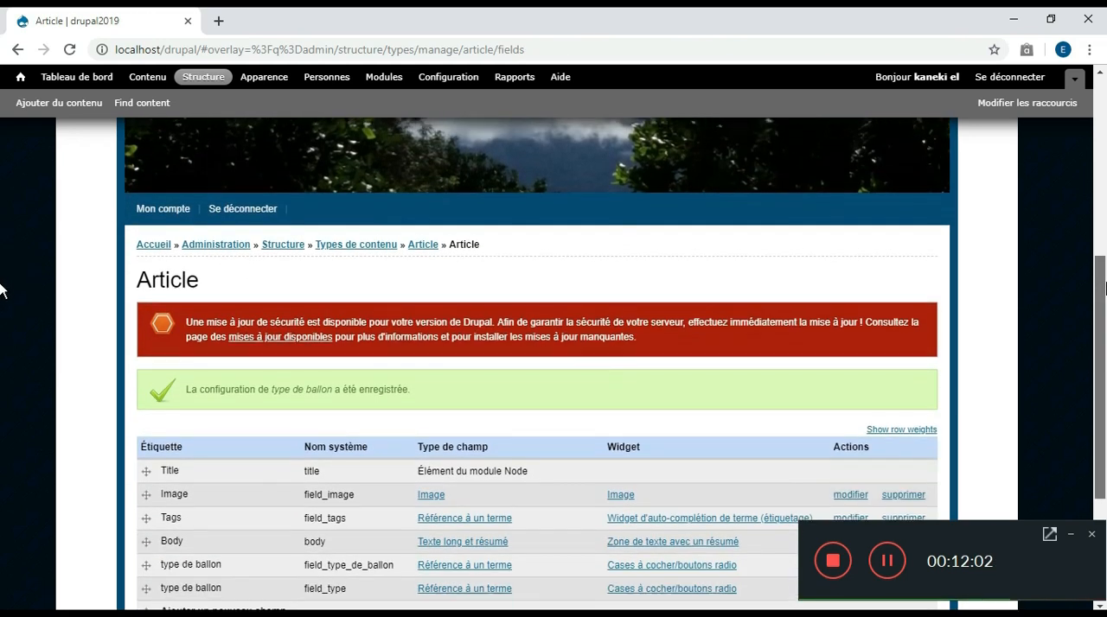
scroll(3, 294, "down", 1)
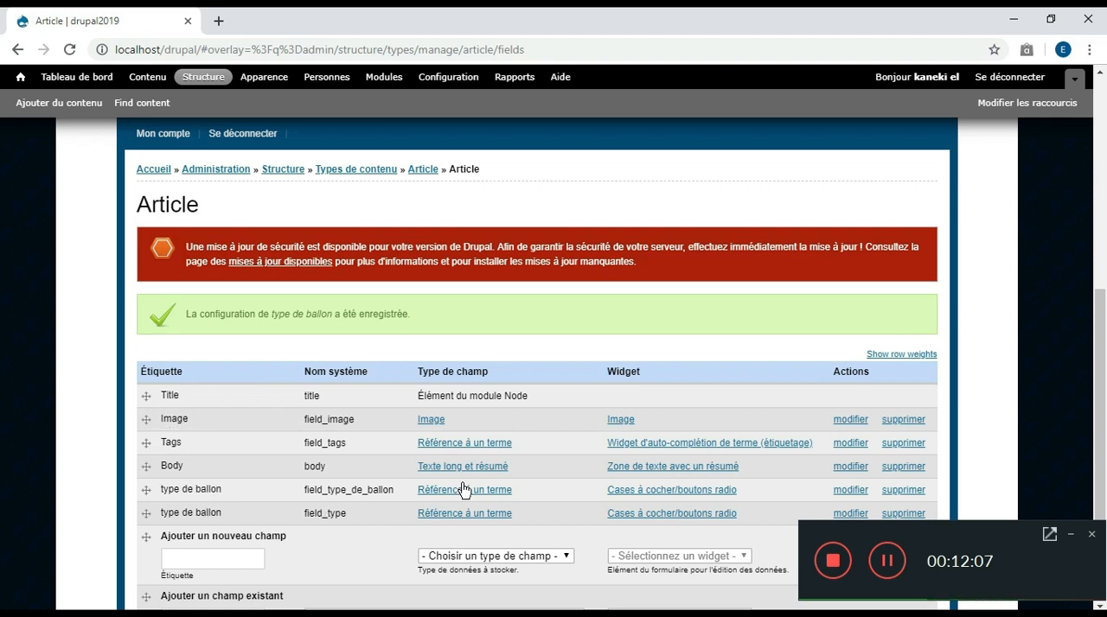
left_click_drag(159, 517, 149, 422)
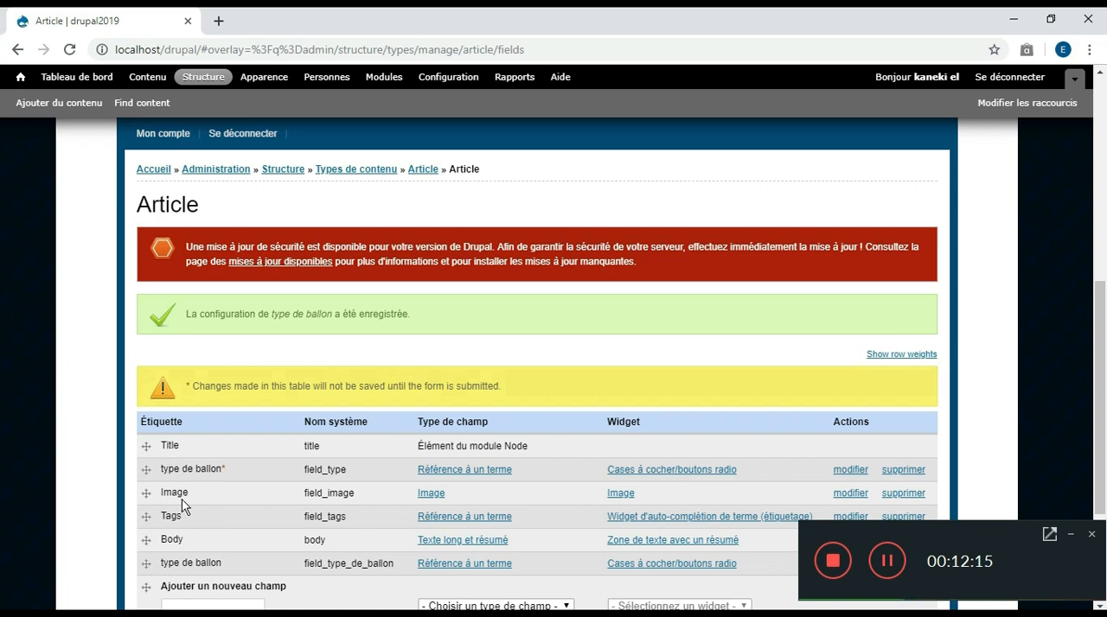
left_click_drag(147, 518, 147, 539)
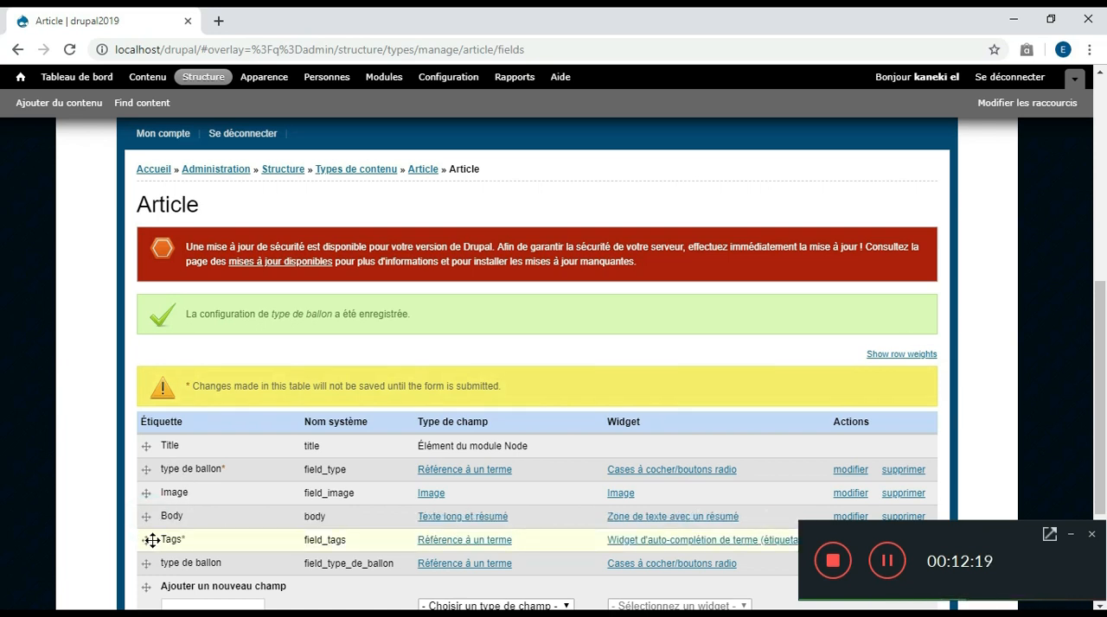
left_click_drag(1104, 294, 1105, 414)
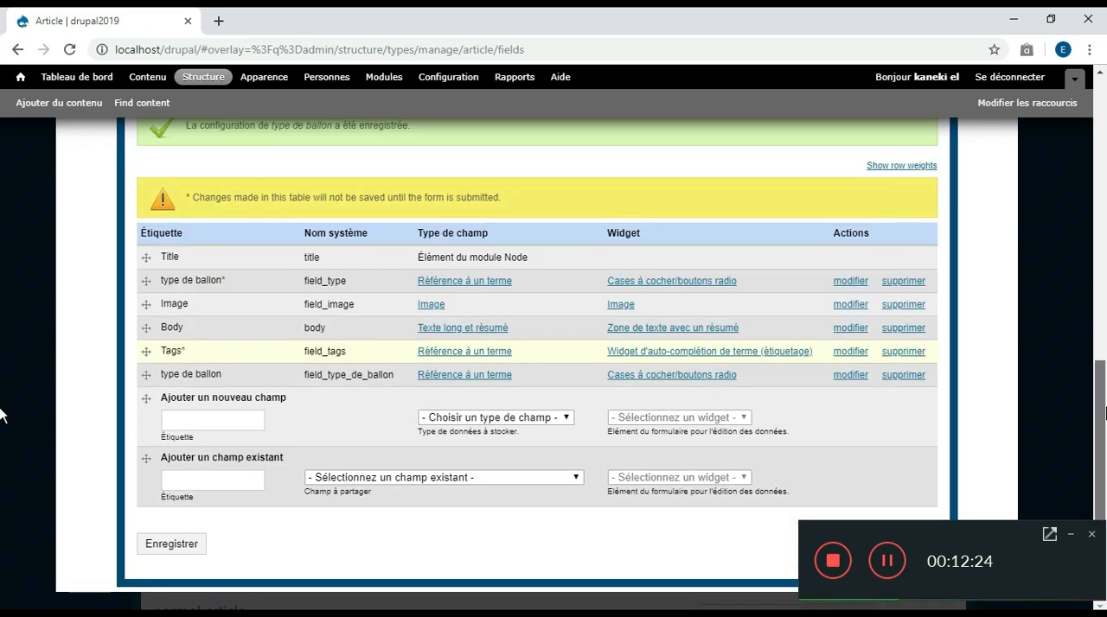
left_click(142, 547)
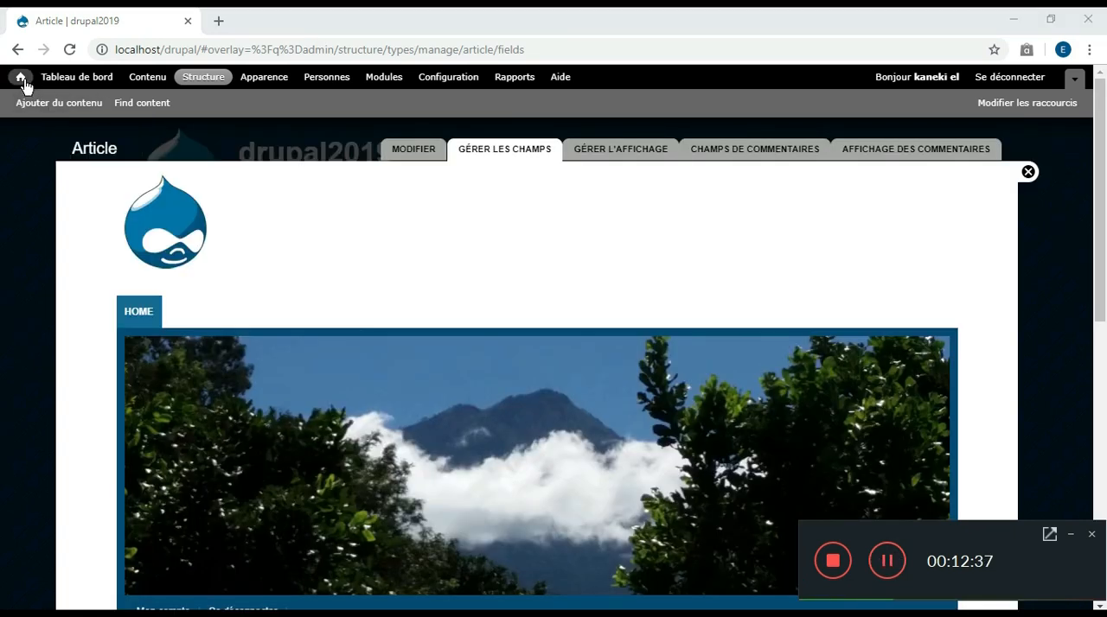
left_click(22, 79)
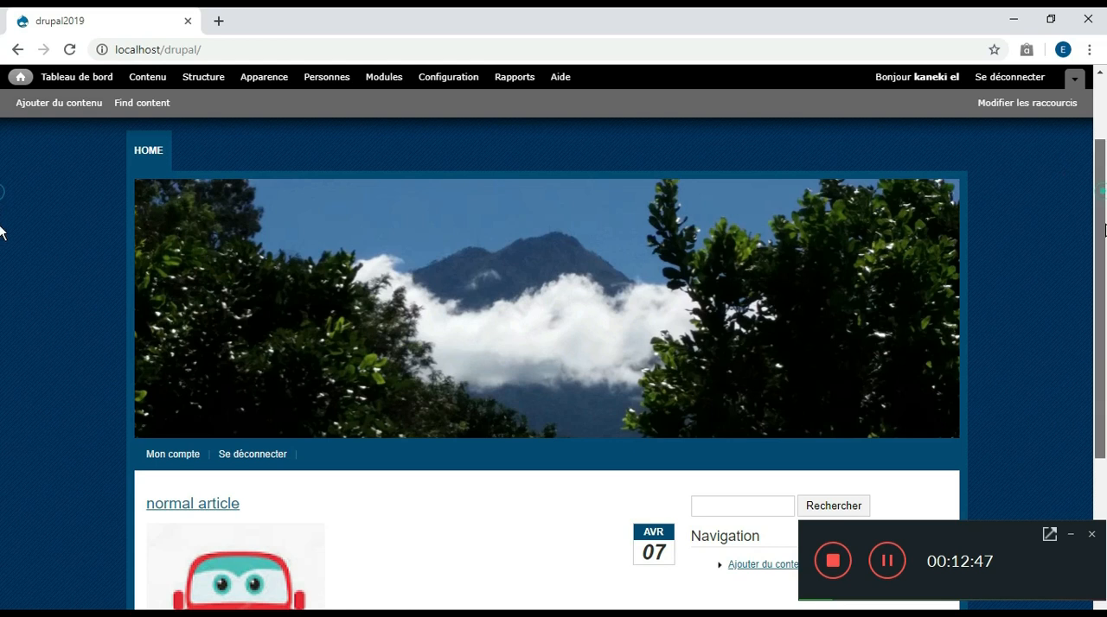
Open the creation form for a new Article
left_click_drag(1102, 234, 1101, 313)
left_click(749, 363)
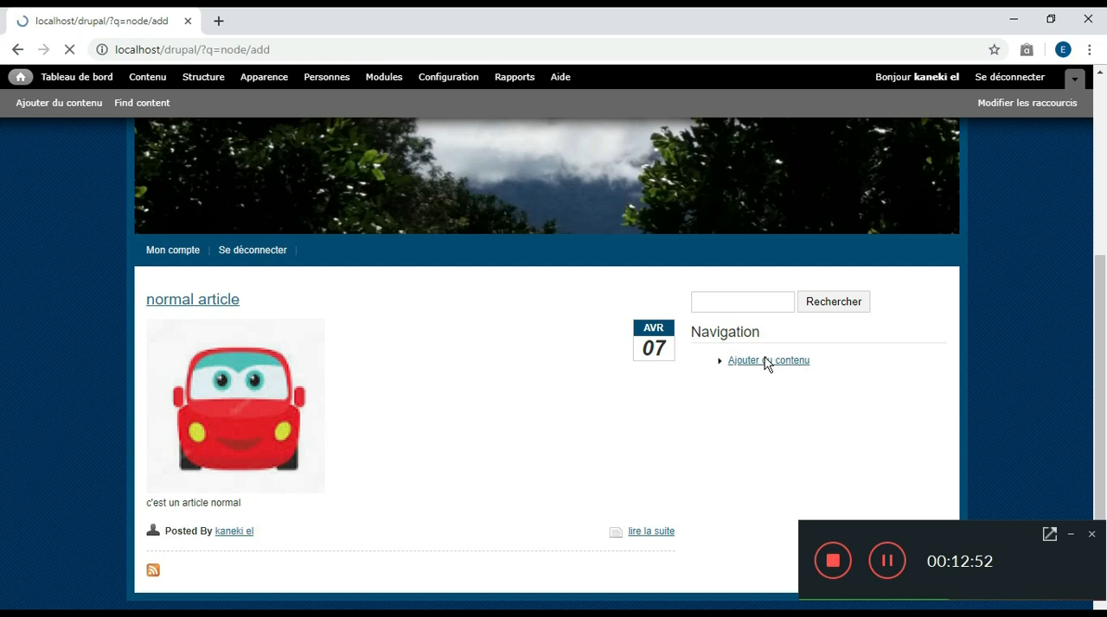
scroll(0, 247, "down", 3)
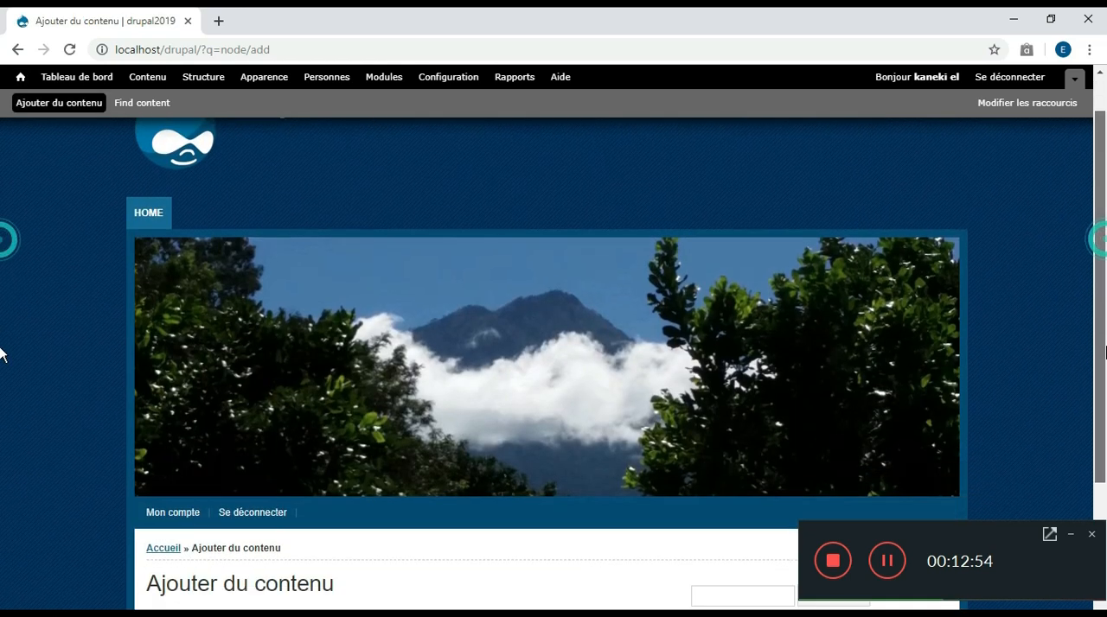
left_click(171, 471)
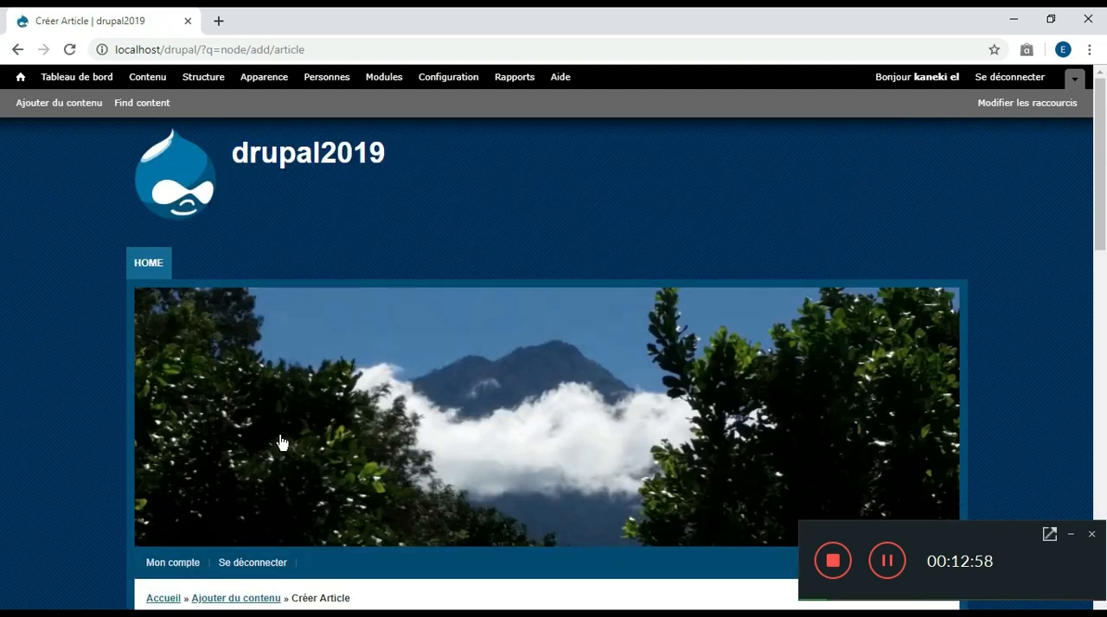
scroll(1098, 201, "down", 3)
scroll(1098, 201, "down", 1)
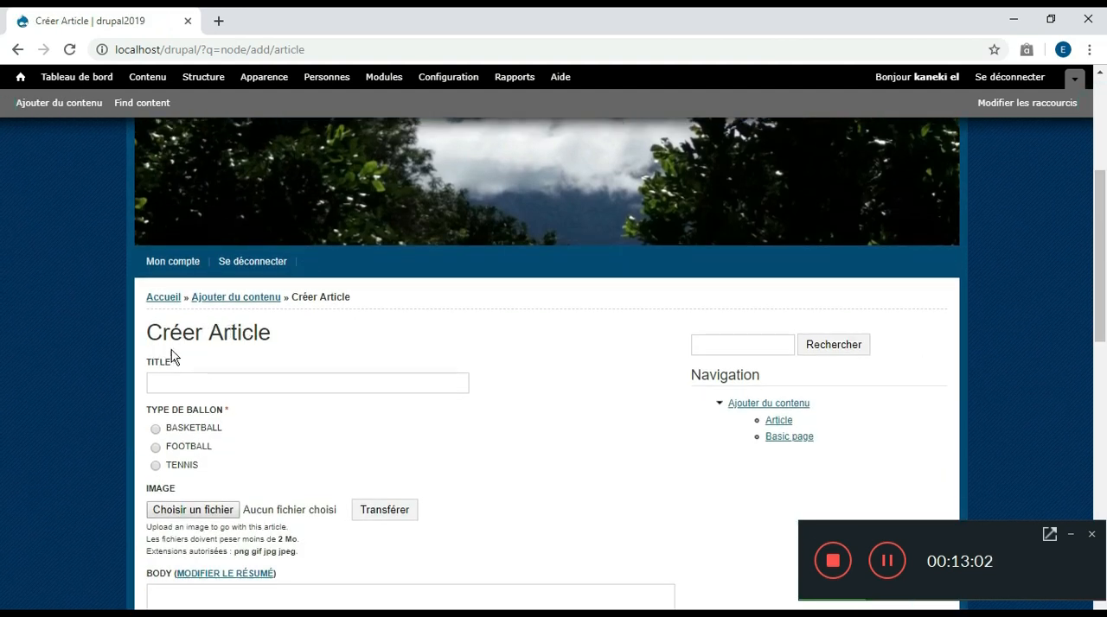
Title the article basketball and set its type de ballon to BASKETBALL
left_click(200, 387)
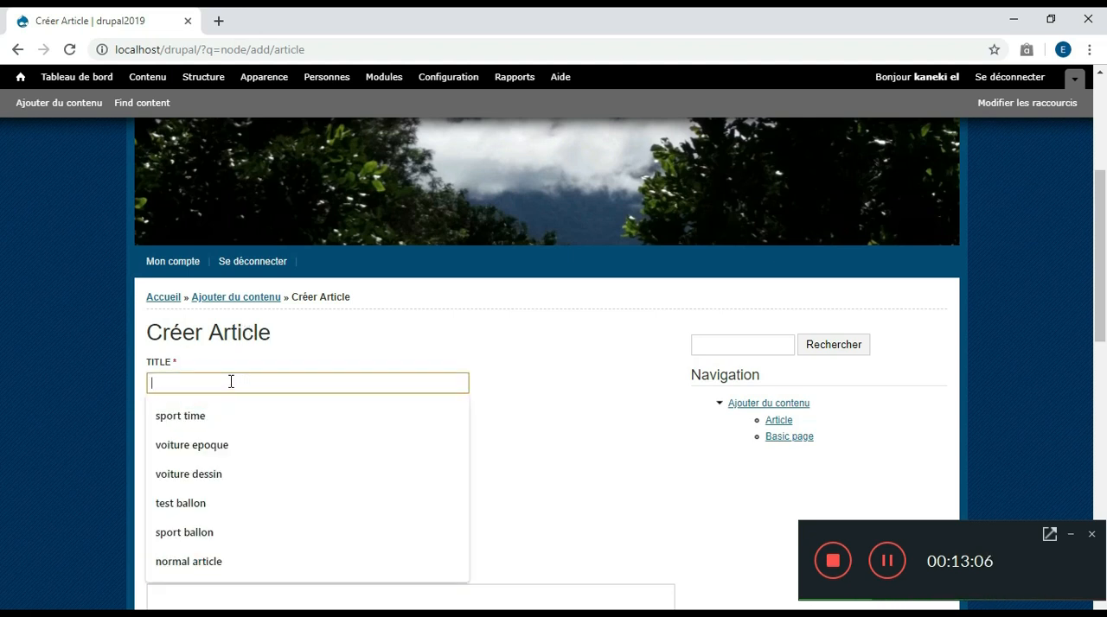
type("basketball")
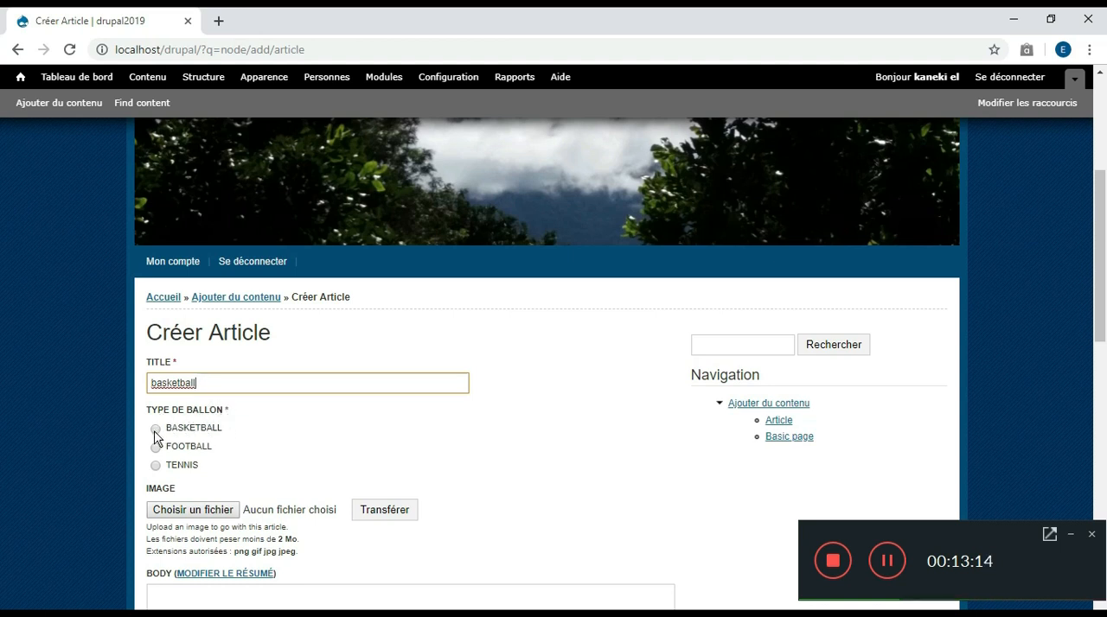
left_click(156, 429)
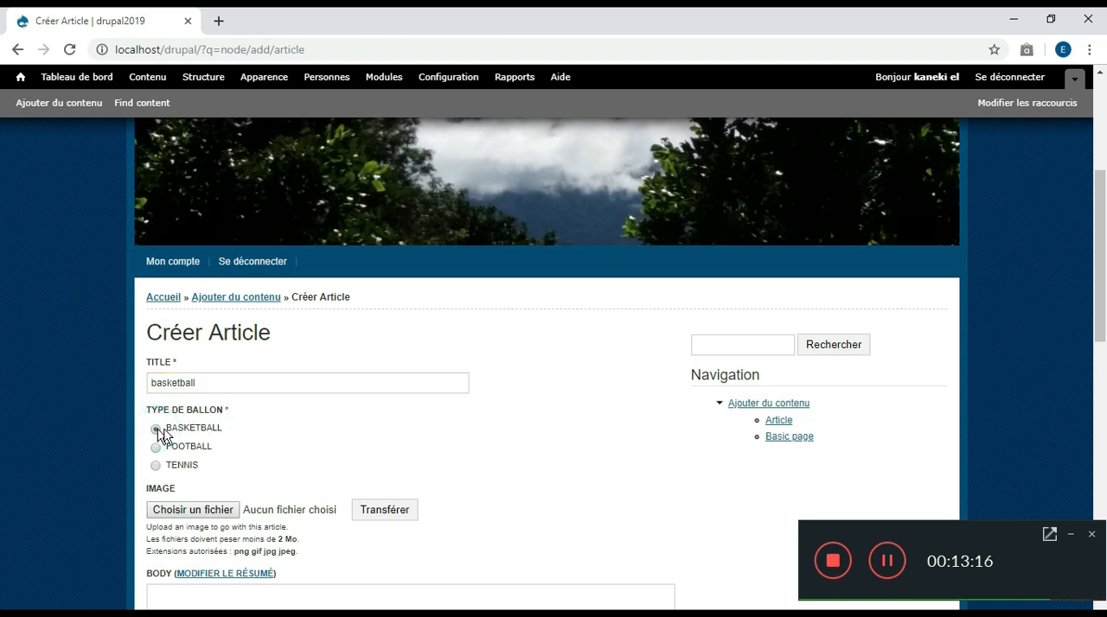
left_click(269, 424)
Choose téléchargement (1).jpg from the Bureau folder as the basketball article's image
scroll(269, 429, "down", 1)
left_click(178, 476)
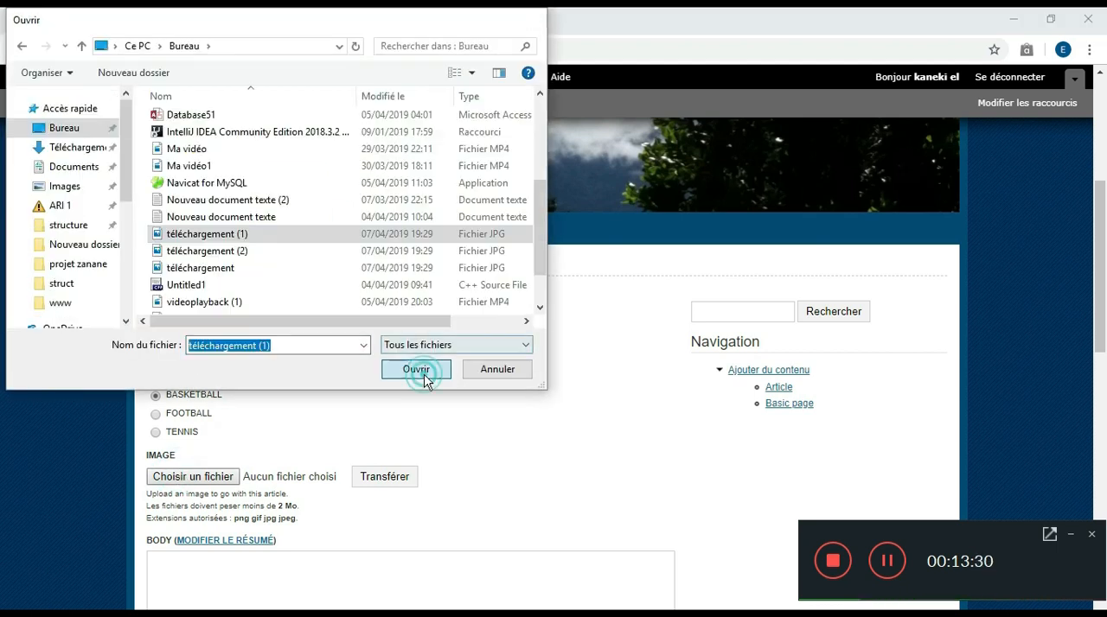
left_click(423, 375)
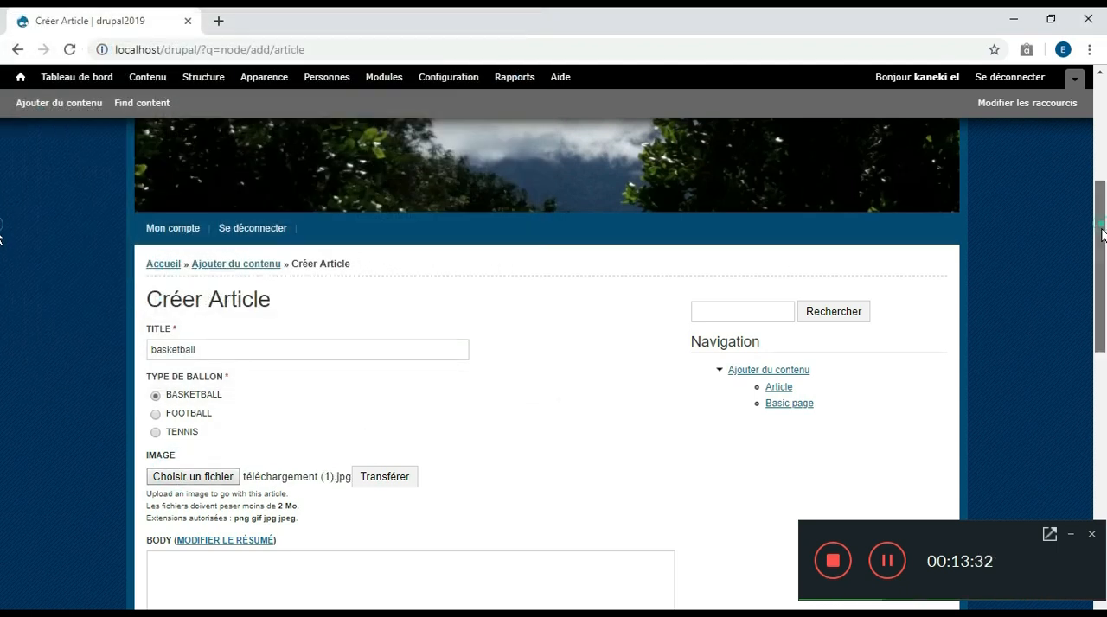
Write "le ballon du basketball est orange" as the article body and save the article
scroll(384, 260, "down", 4)
left_click(384, 260)
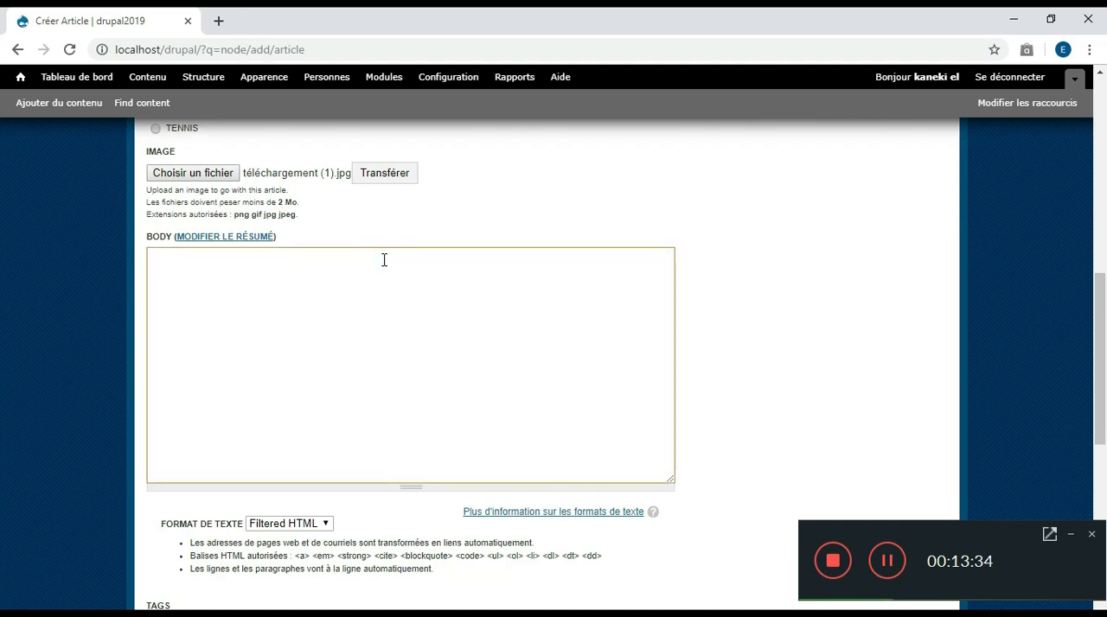
type("le ballon du basj")
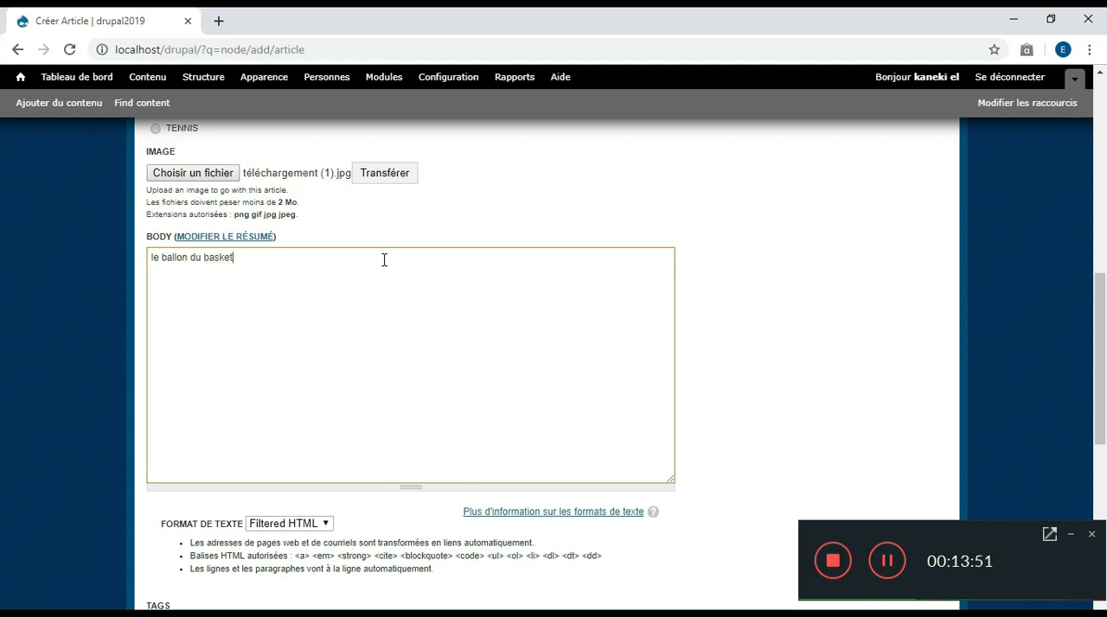
type("etball est")
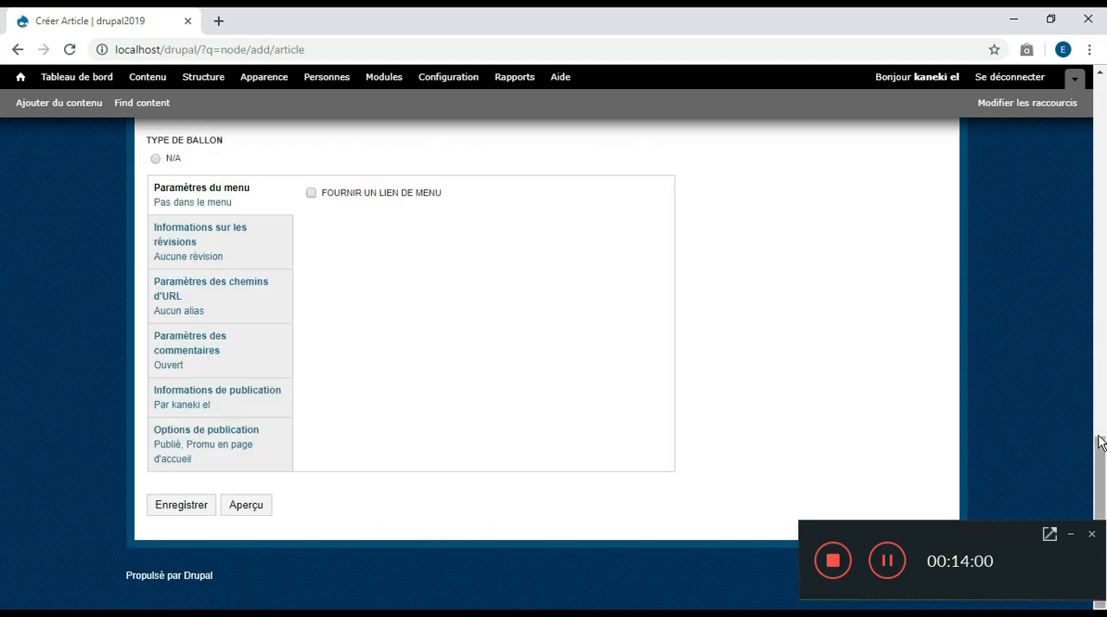
scroll(528, 471, "down", 1)
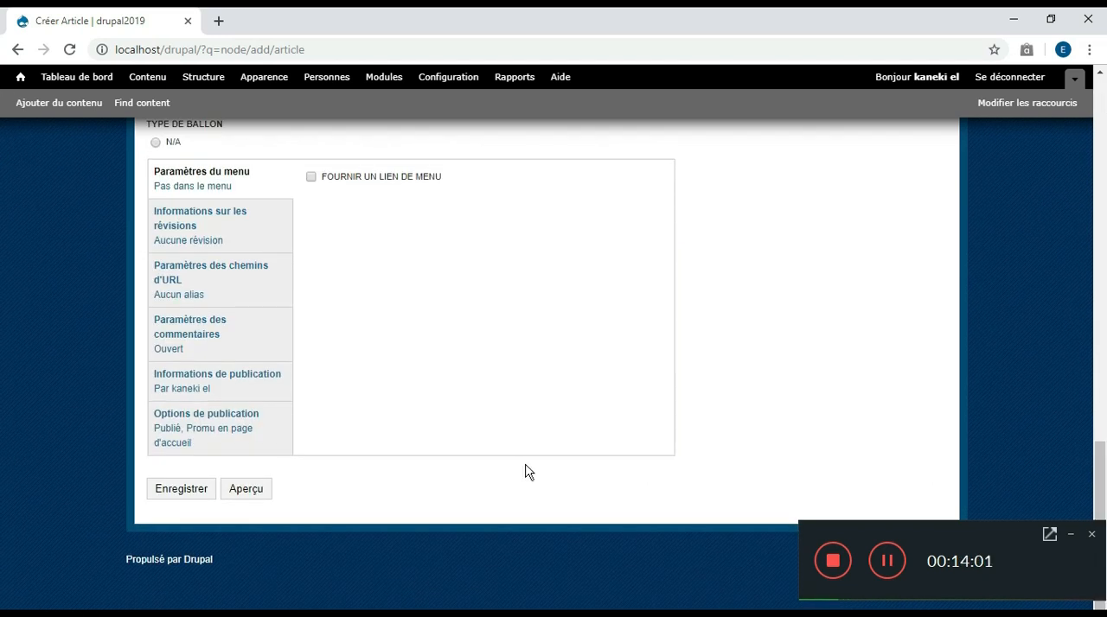
left_click(176, 491)
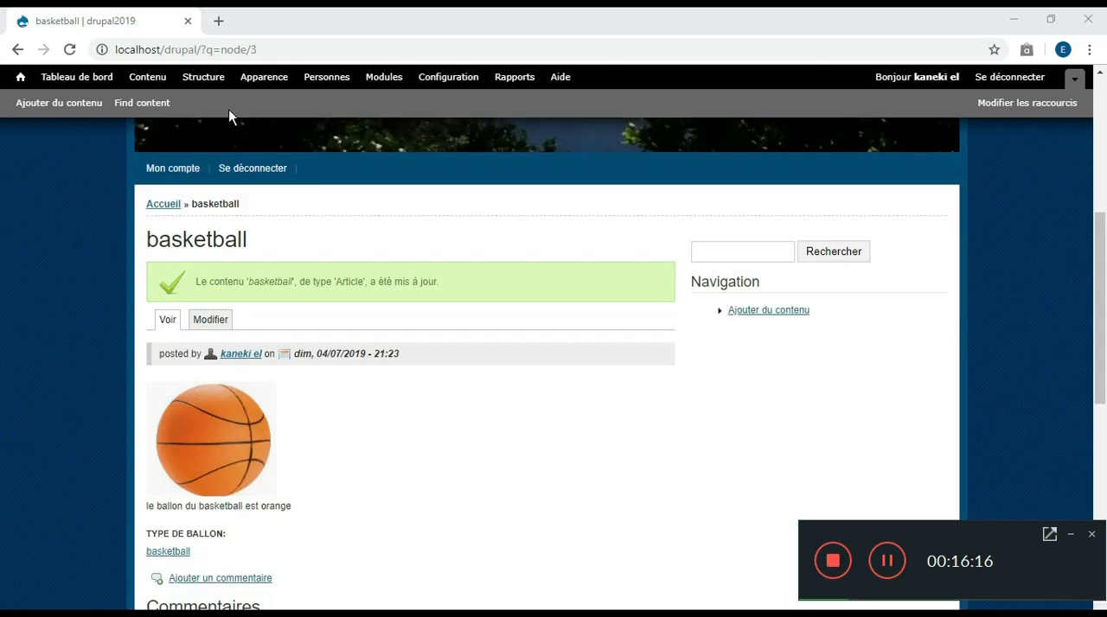
Return to the home page, open the basketball article and examine its image, type de ballon and comments
left_click(26, 82)
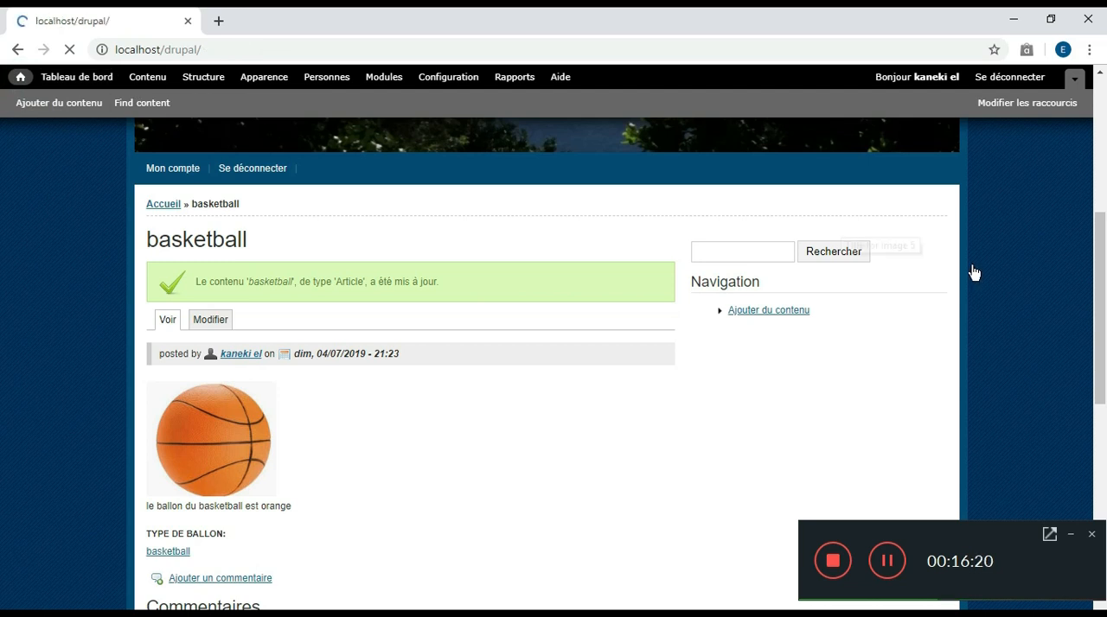
left_click_drag(1104, 194, 1103, 410)
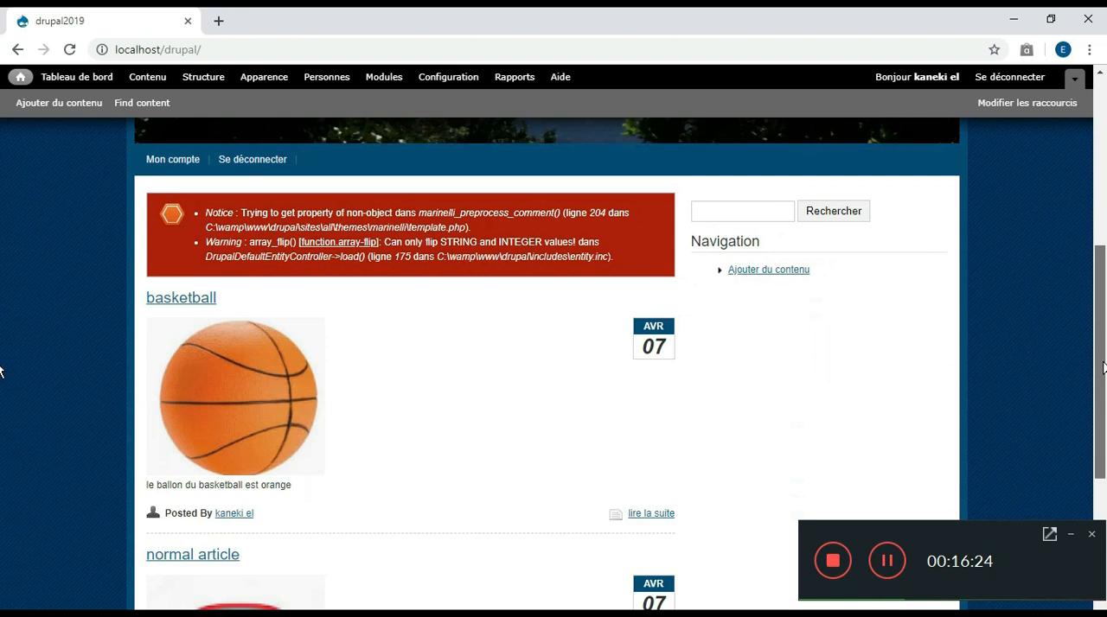
left_click(181, 300)
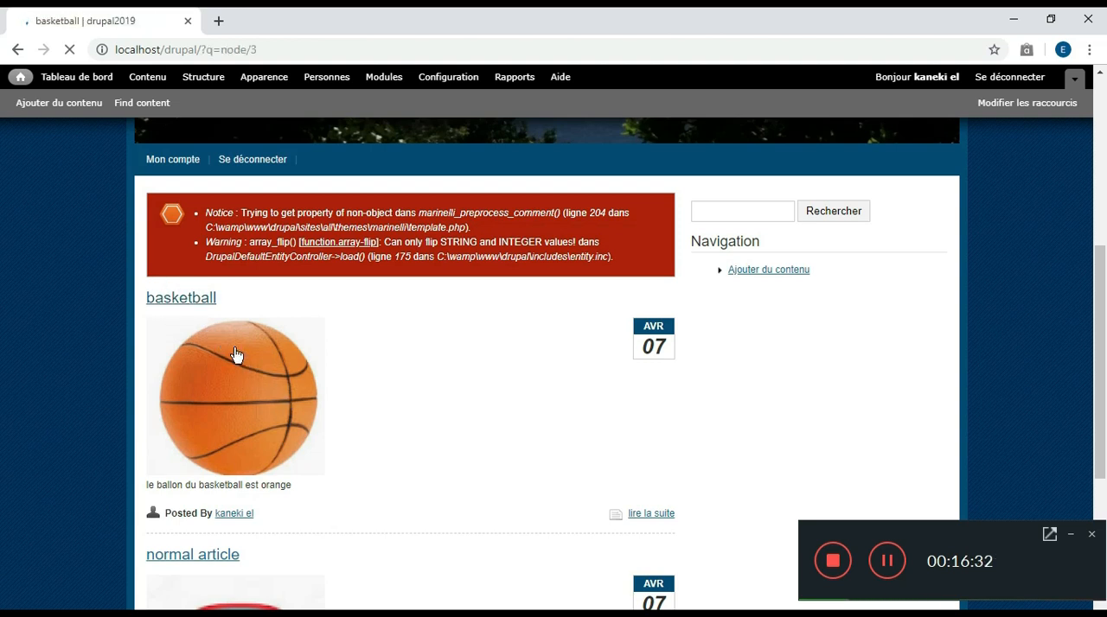
scroll(2, 225, "down", 3)
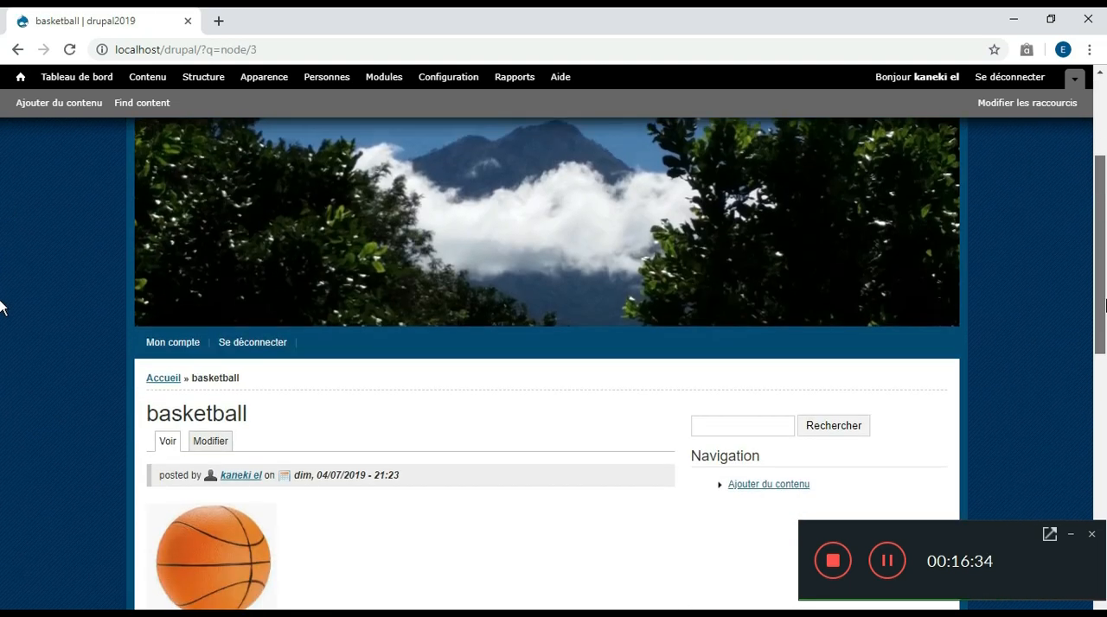
scroll(1, 318, "down", 2)
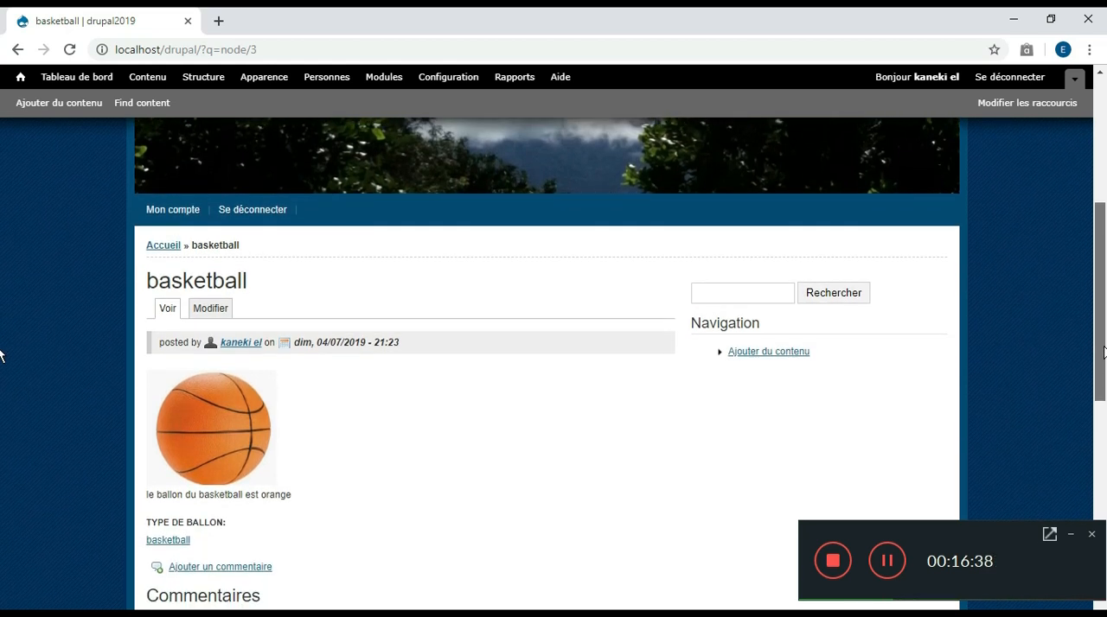
left_click_drag(1103, 359, 1096, 402)
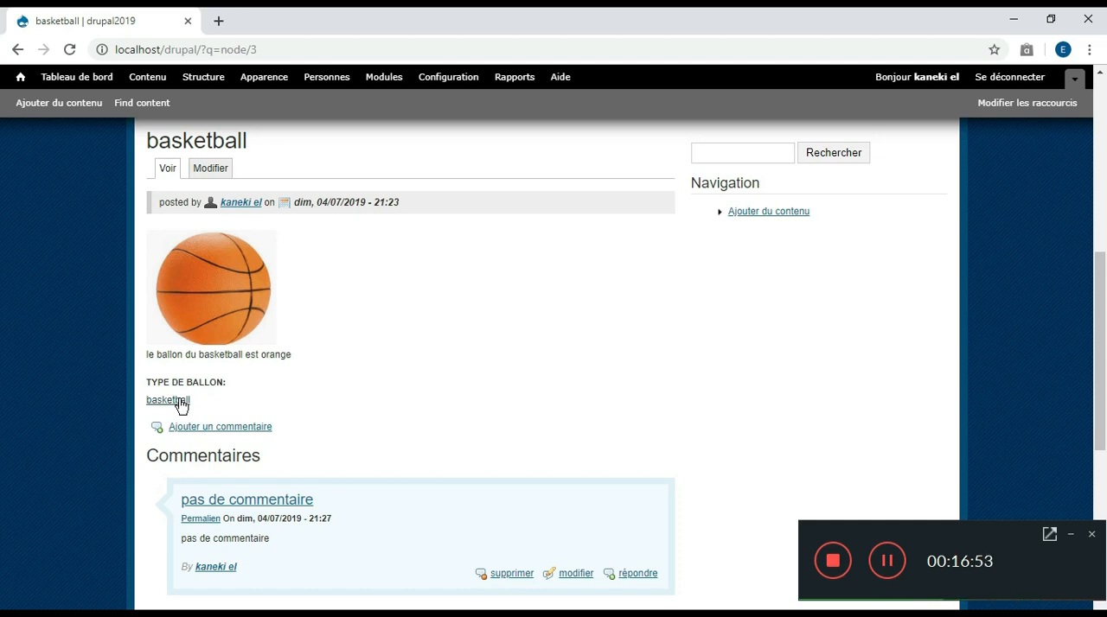
Follow the basketball term under type de ballon and examine its taxonomy page
left_click(178, 400)
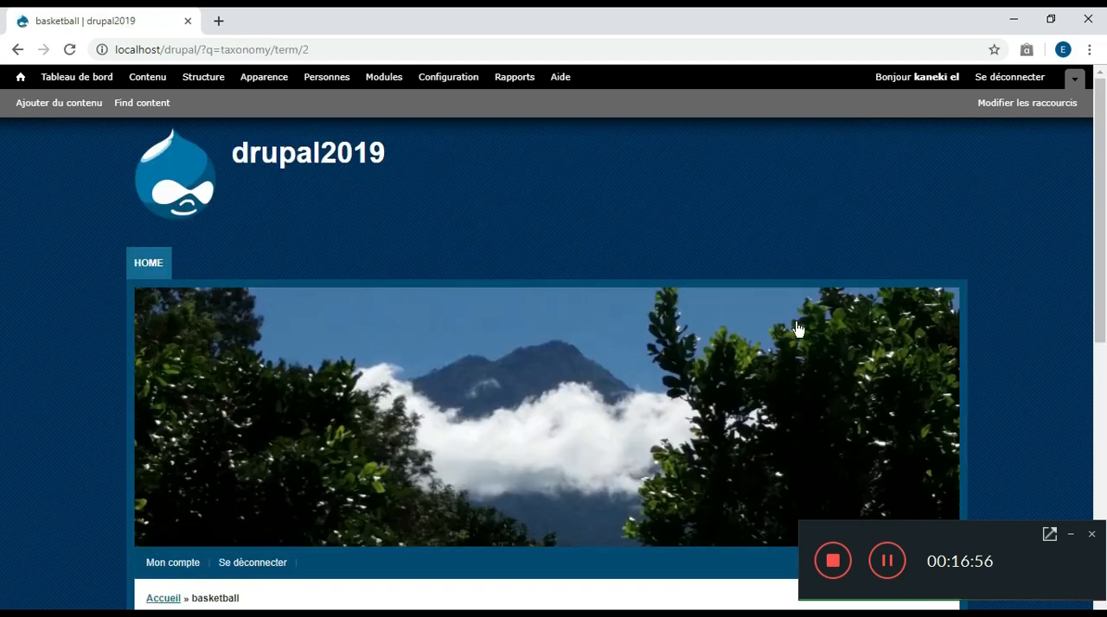
scroll(0, 231, "down", 3)
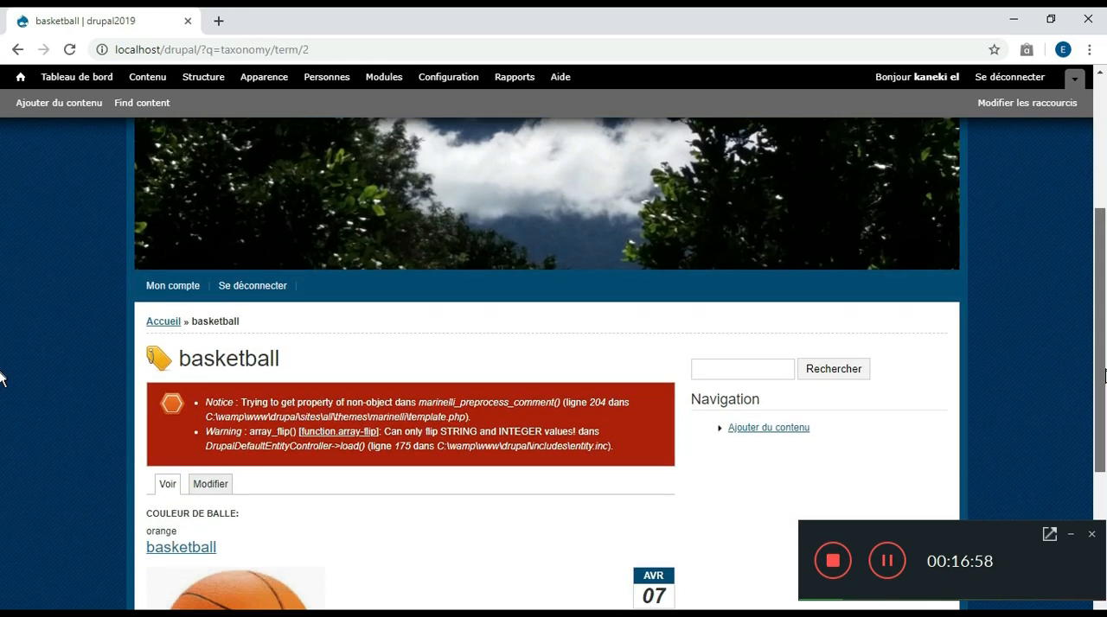
scroll(0, 377, "down", 2)
left_click_drag(178, 376, 149, 382)
left_click(346, 375)
left_click_drag(1102, 298, 1104, 352)
scroll(0, 354, "up", 4)
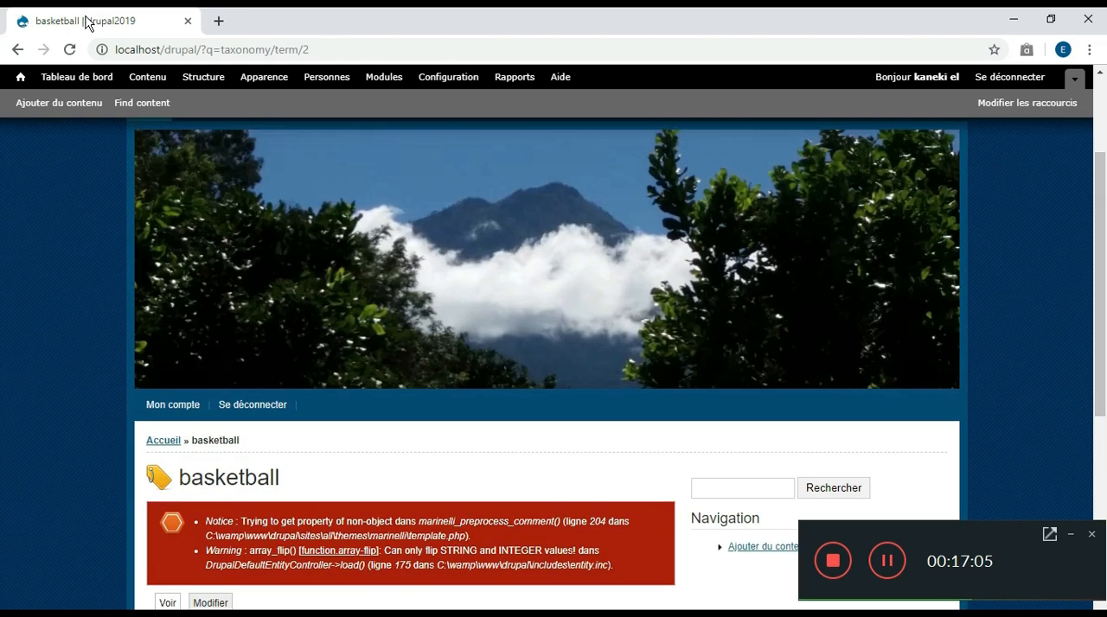
Start a new article titled football and set its type de ballon to FOOTBALL
left_click(17, 77)
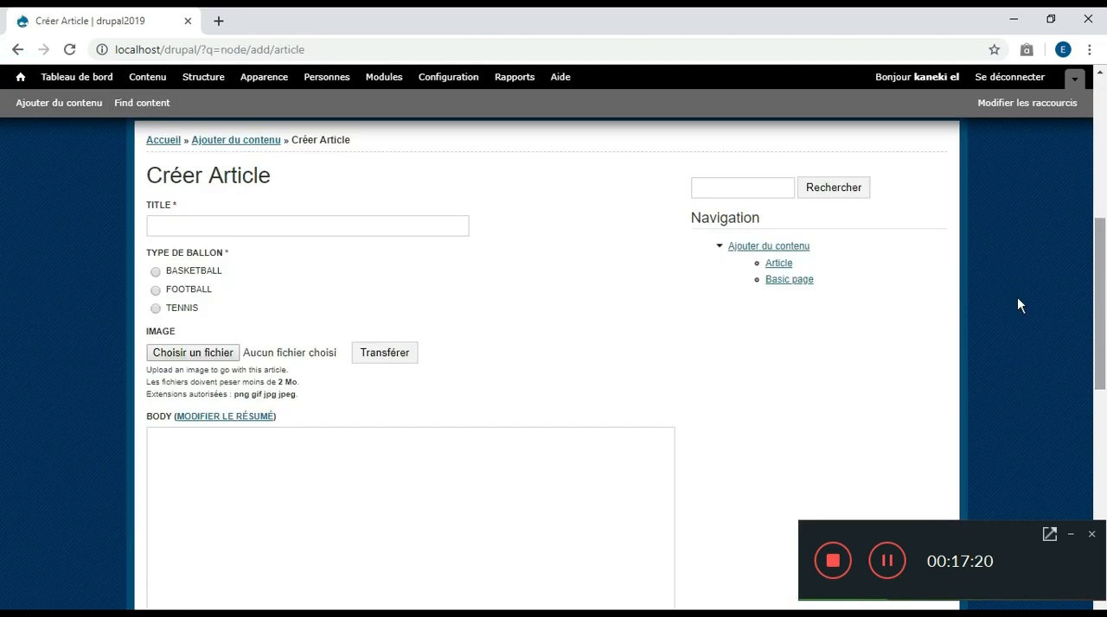
type("football")
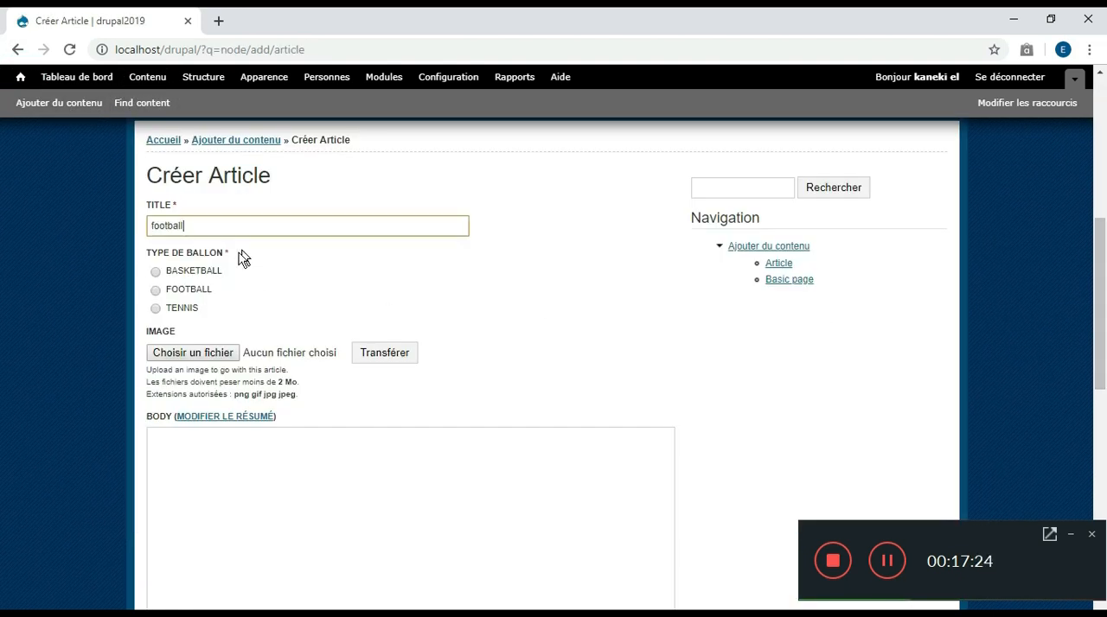
left_click(156, 290)
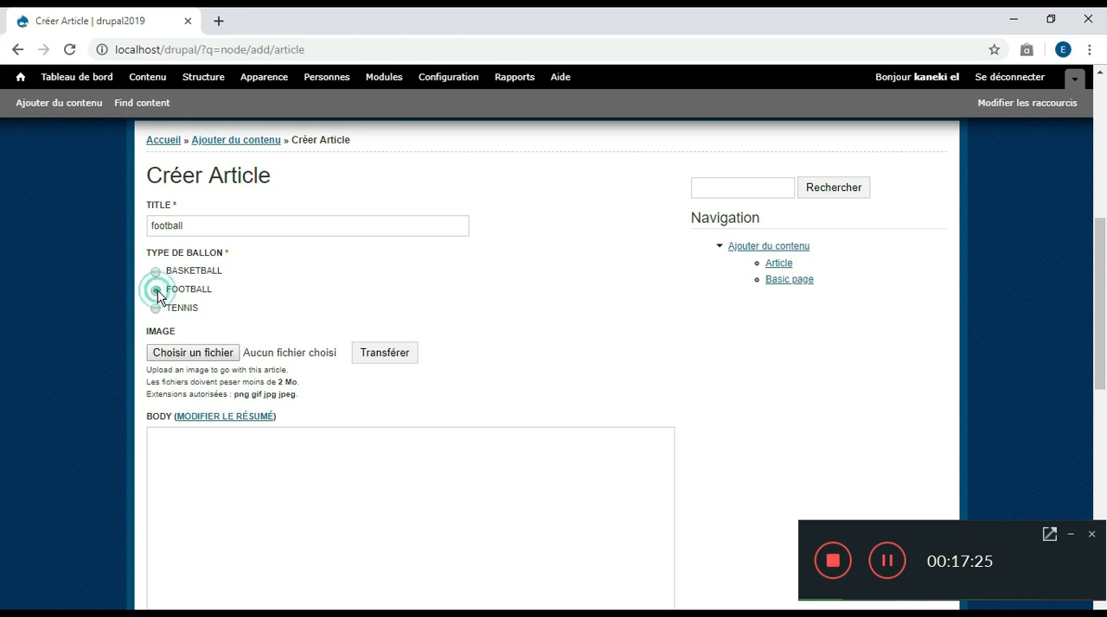
Choose the white football picture 12 from the Images folder as the article's image and save the article
scroll(1103, 262, "down", 3)
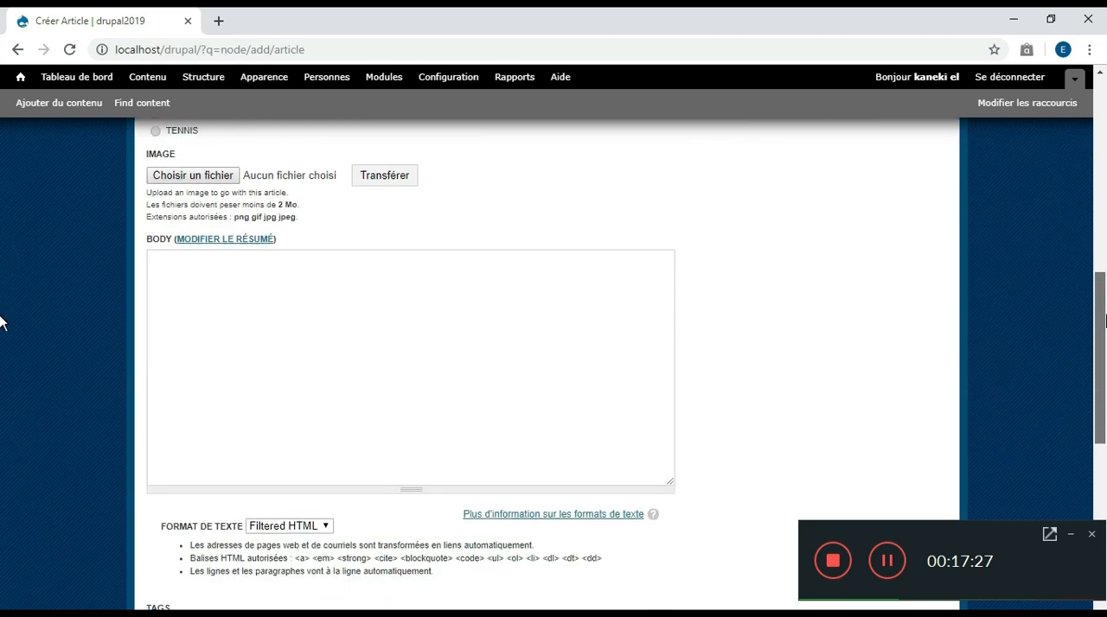
left_click(230, 170)
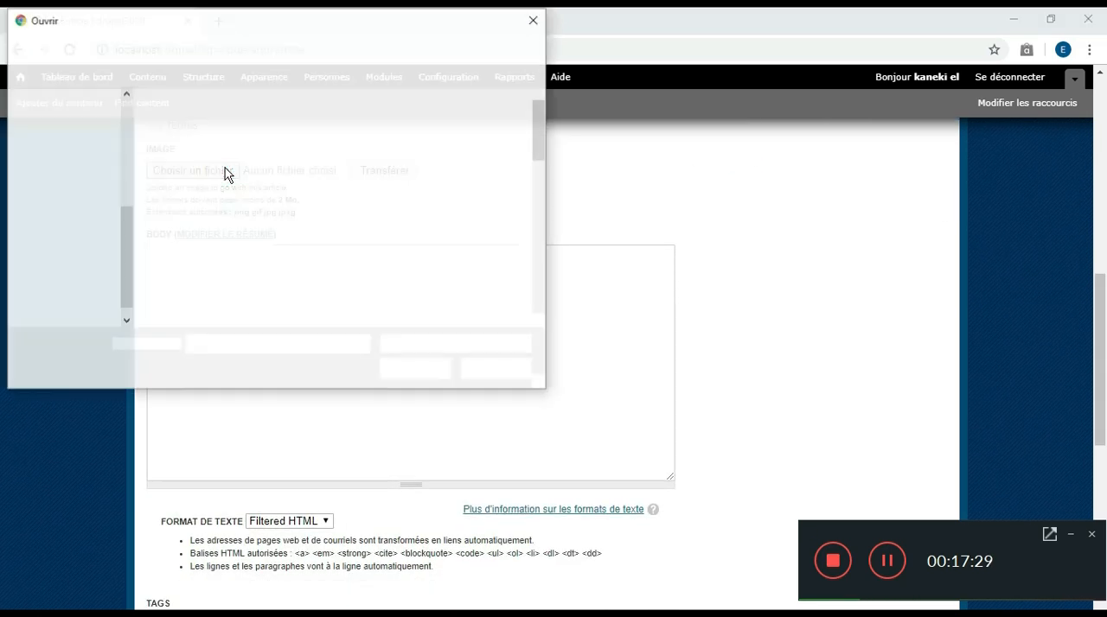
left_click(480, 138)
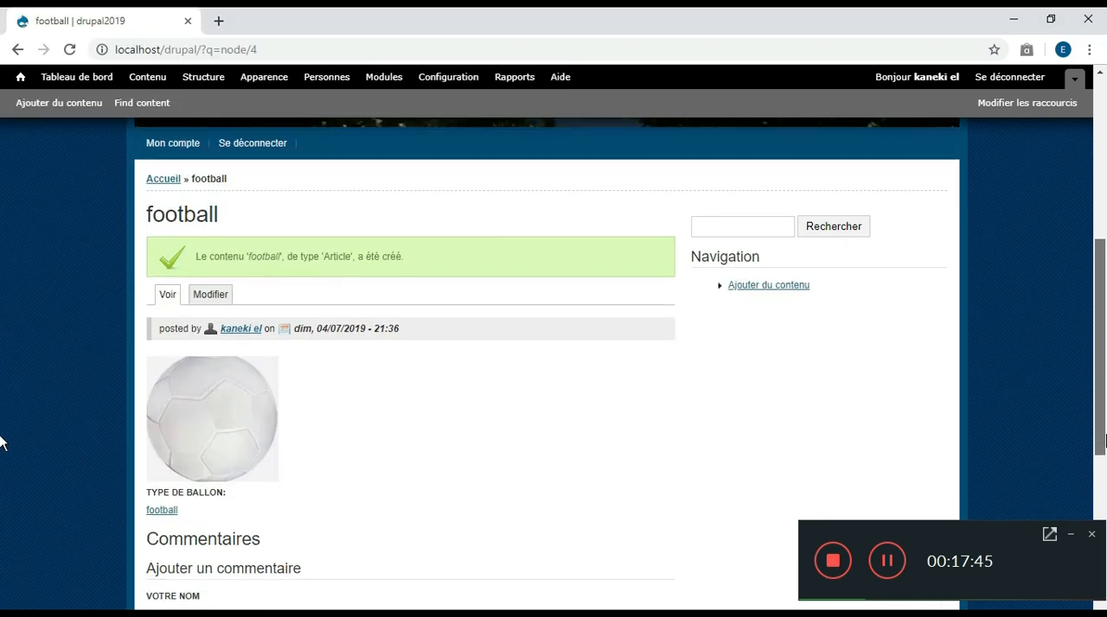
left_click_drag(1104, 441, 1099, 597)
left_click(189, 494)
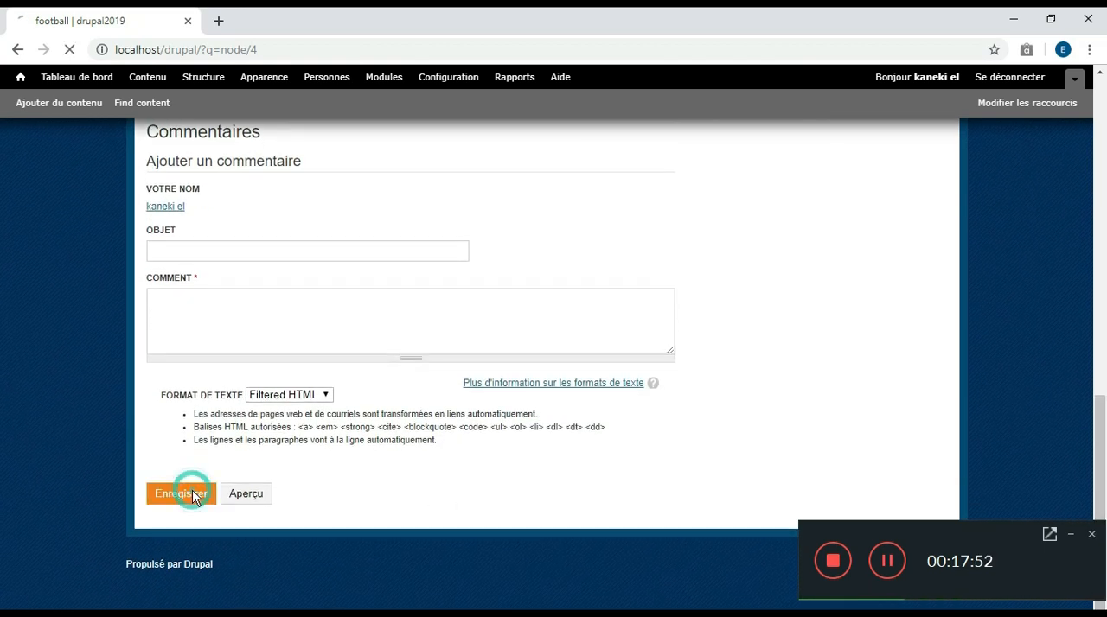
Check the football article on the home page and open the content administration page
scroll(1, 389, "down", 5)
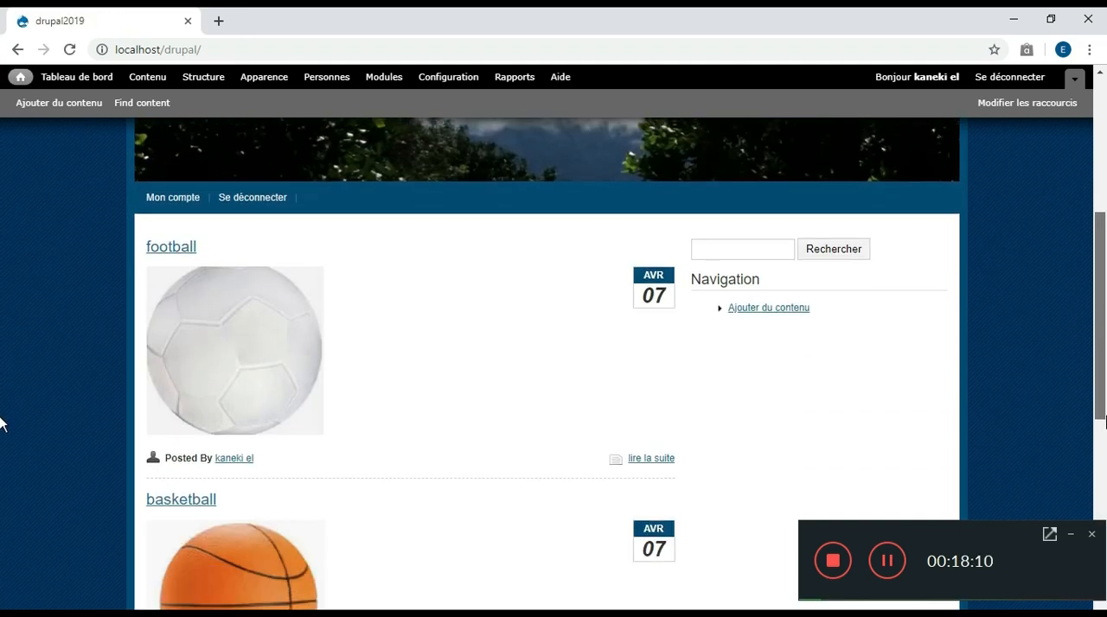
scroll(3, 486, "up", 5)
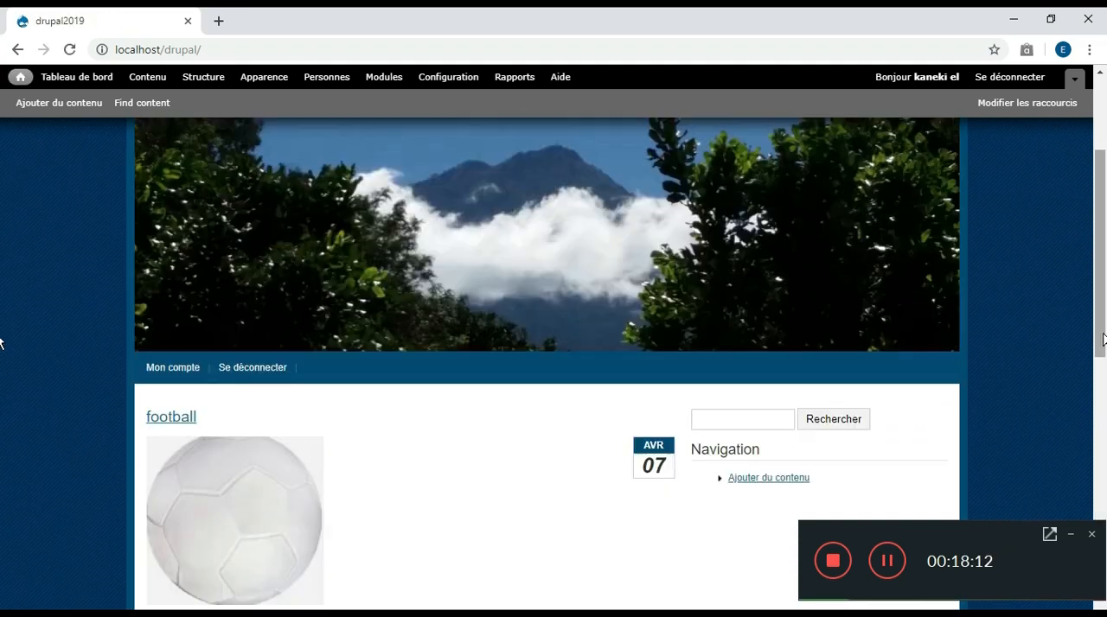
left_click(153, 80)
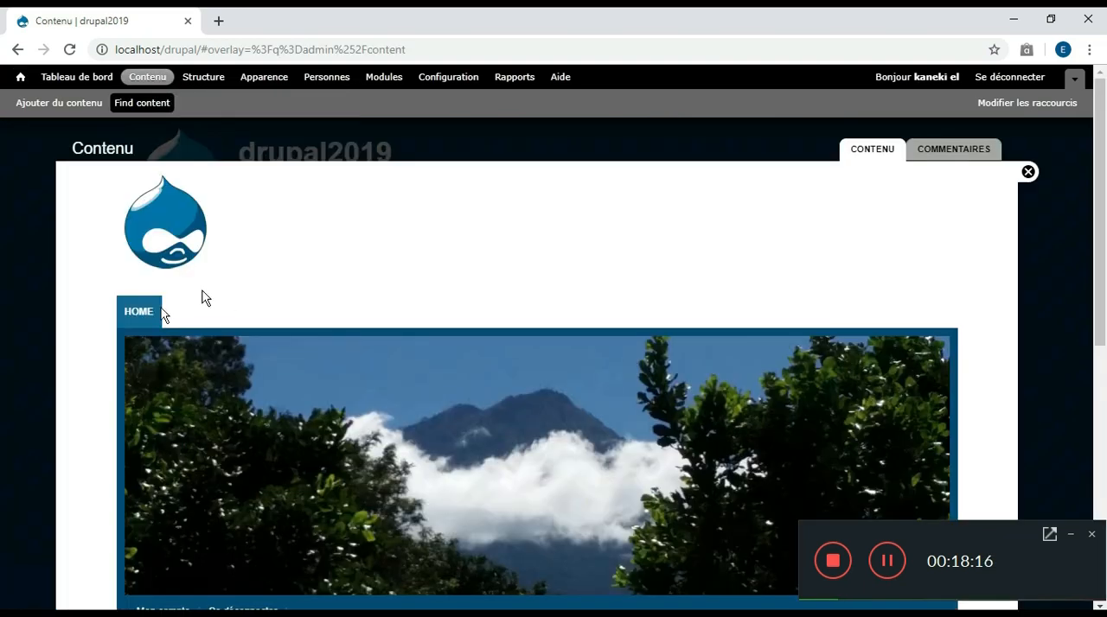
scroll(2, 250, "down", 2)
scroll(3, 337, "down", 1)
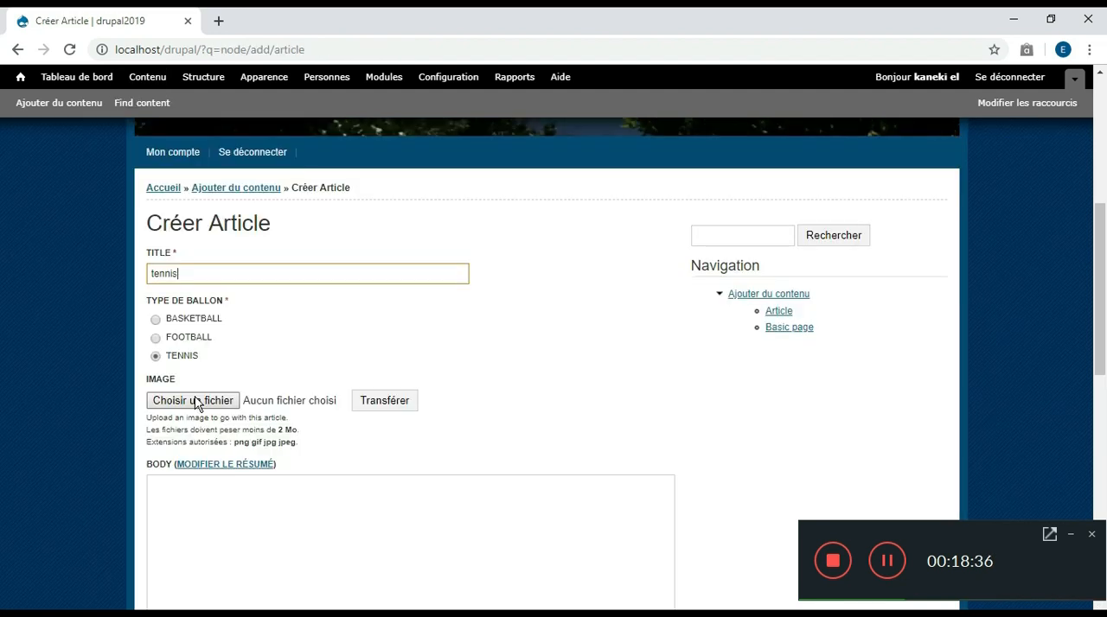
In a new article titled tennis with type de ballon TENNIS, choose 14.PNG as the image
left_click(197, 404)
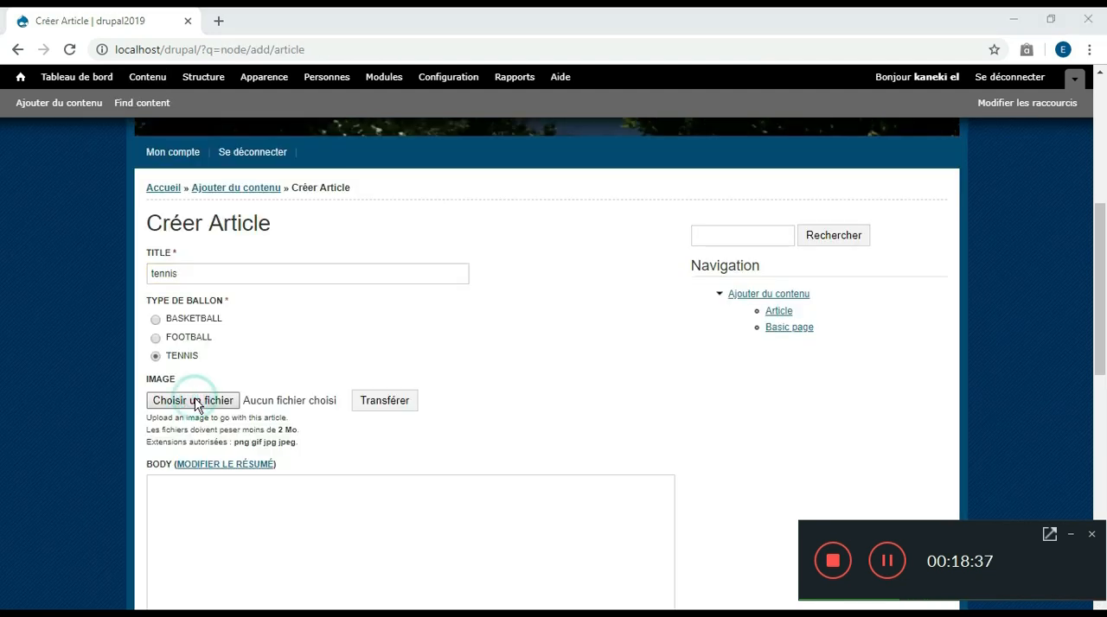
left_click(294, 251)
left_click(414, 372)
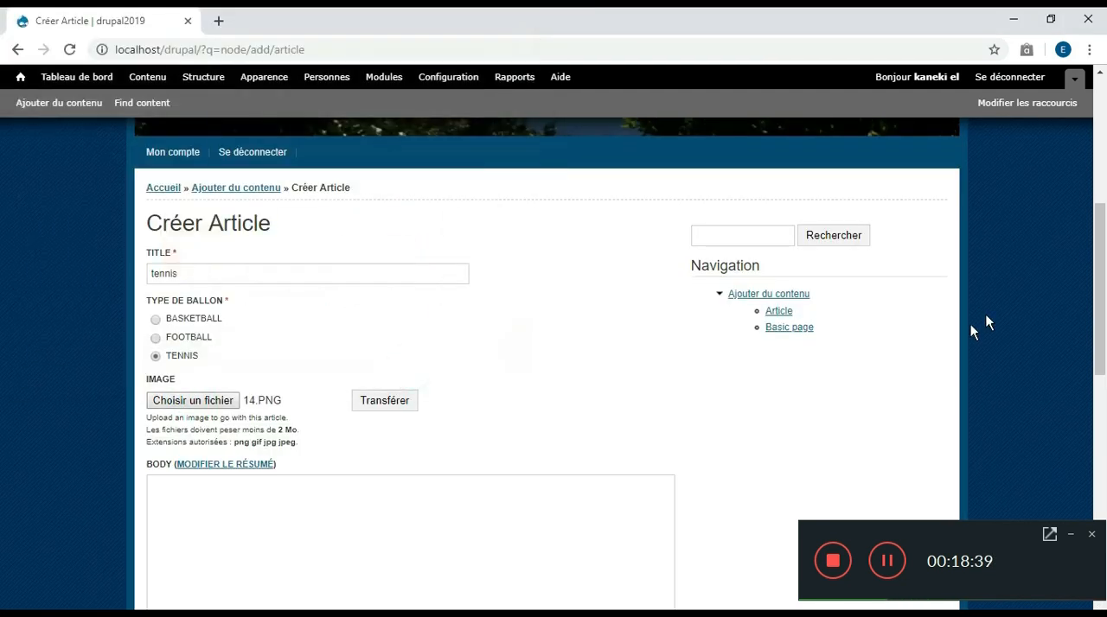
Complete the tennis article with the body text un ballon de tennis, then post the comment no comment on it
left_click(569, 518)
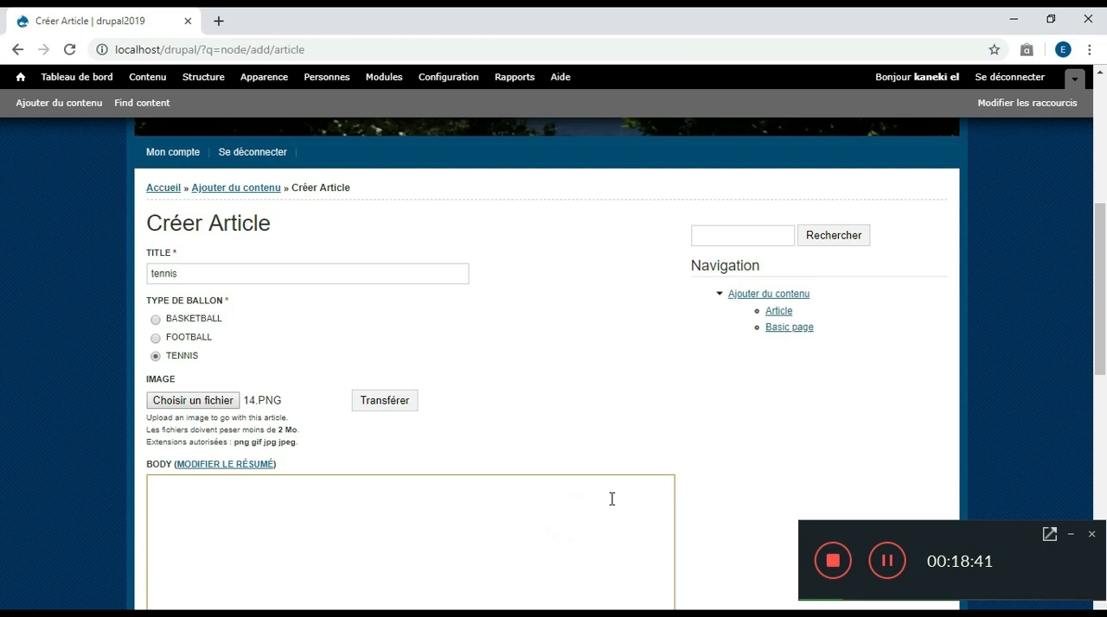
type("un ballon d")
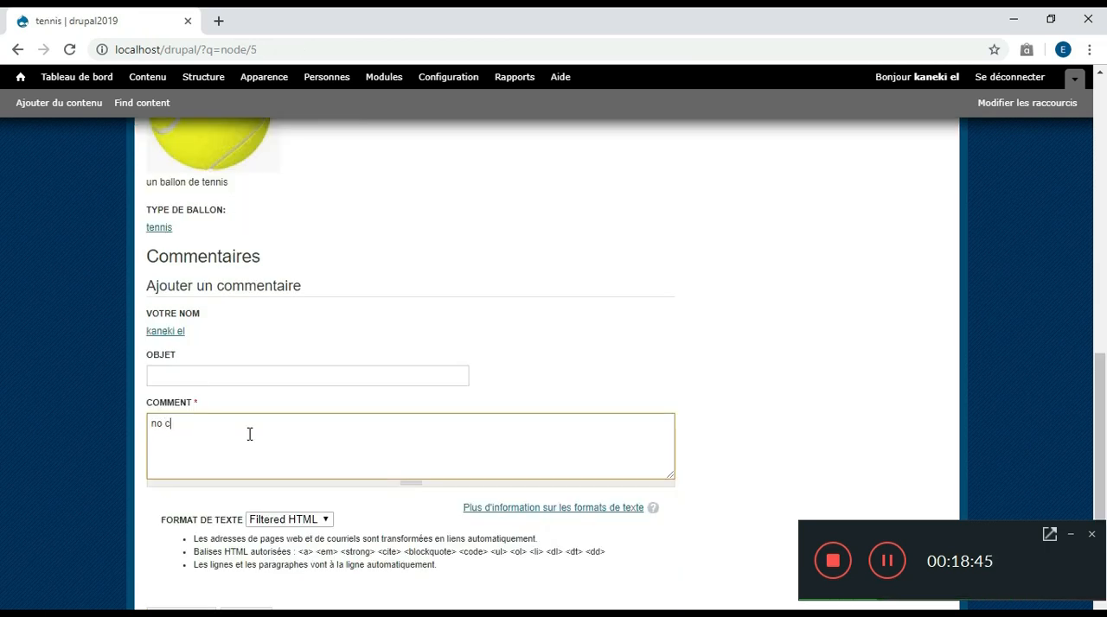
type("omment")
scroll(1098, 424, "down", 2)
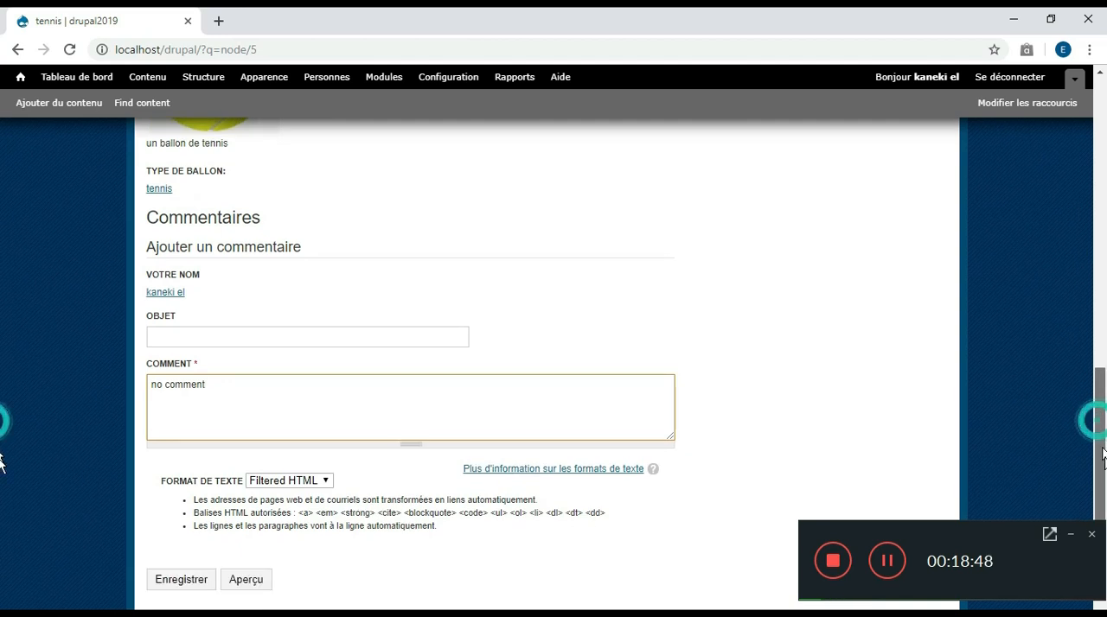
left_click(199, 489)
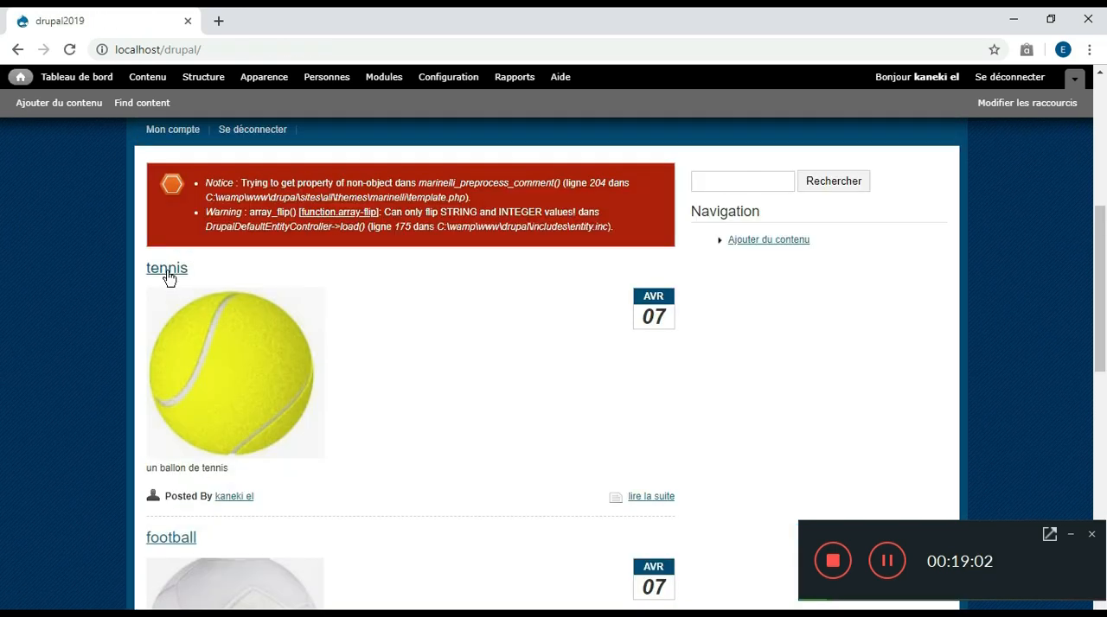
Open the tennis article and follow its type de ballon classification to check the tennis term page
left_click(169, 270)
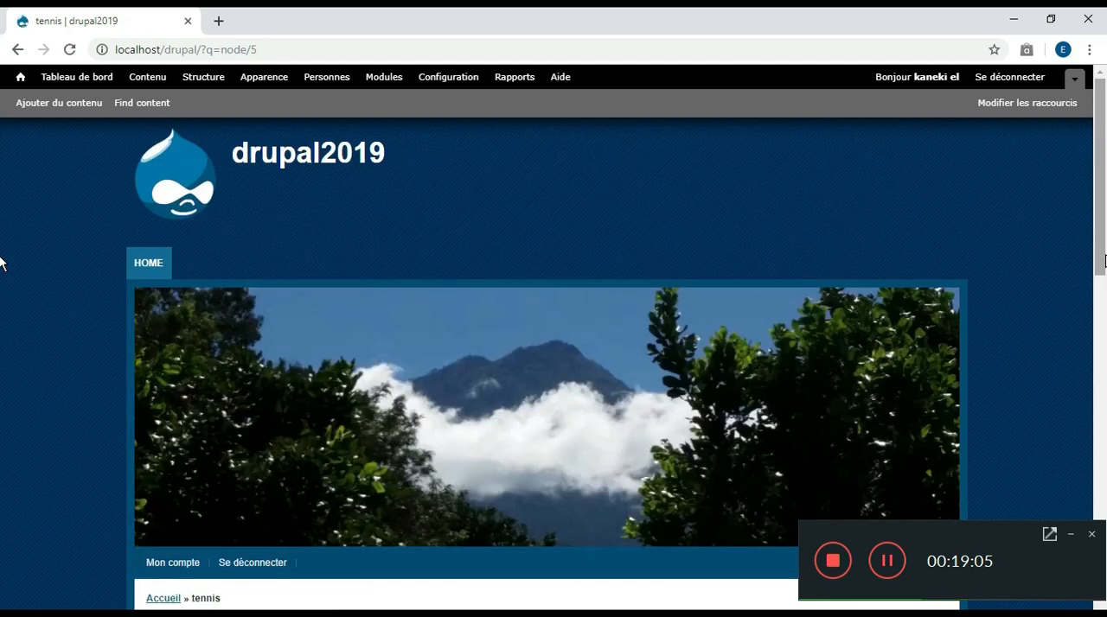
scroll(0, 345, "down", 5)
scroll(1, 409, "down", 1)
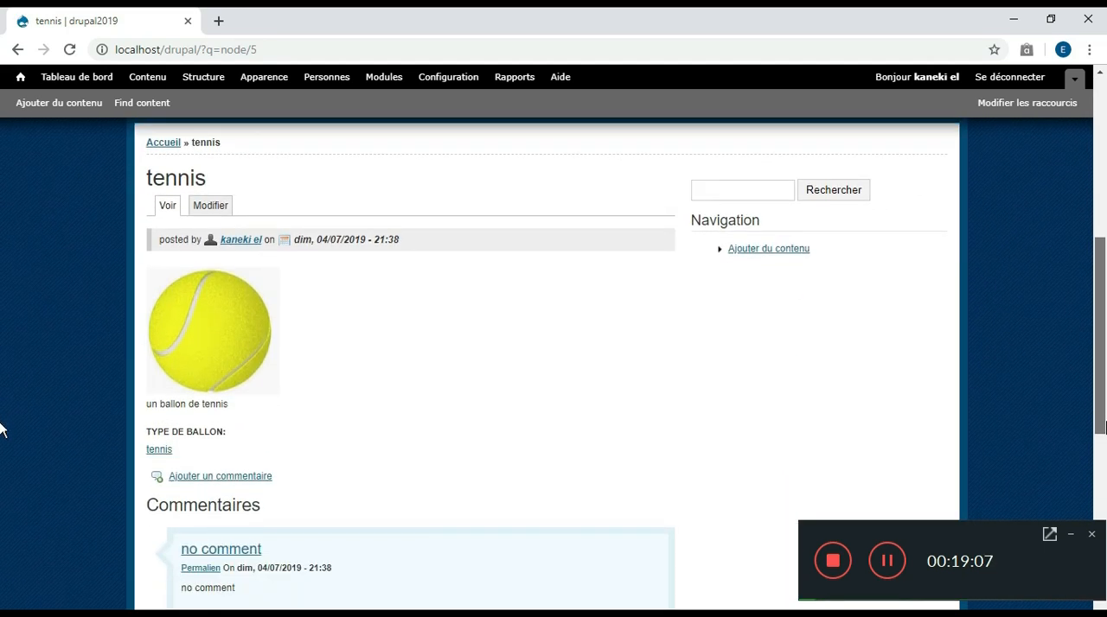
left_click(158, 433)
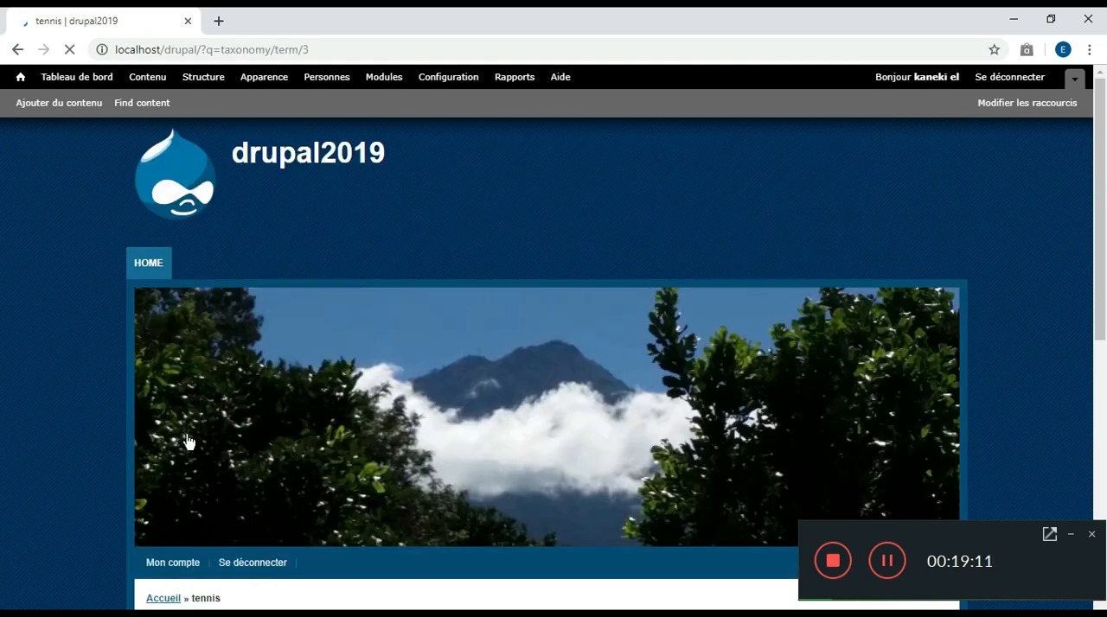
scroll(1, 259, "down", 2)
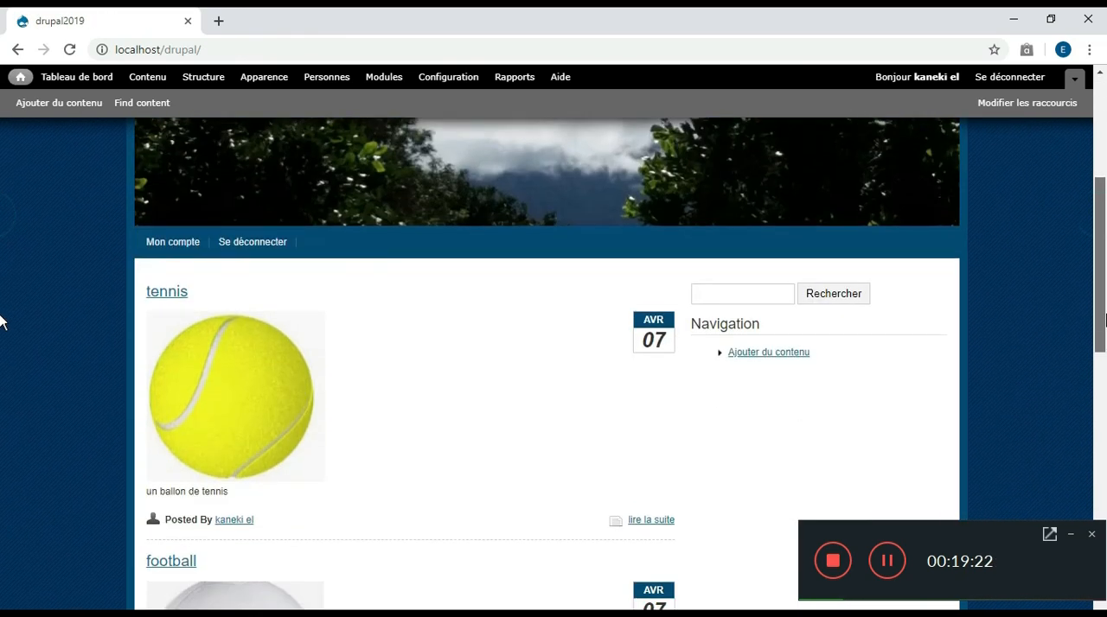
scroll(0, 322, "down", 3)
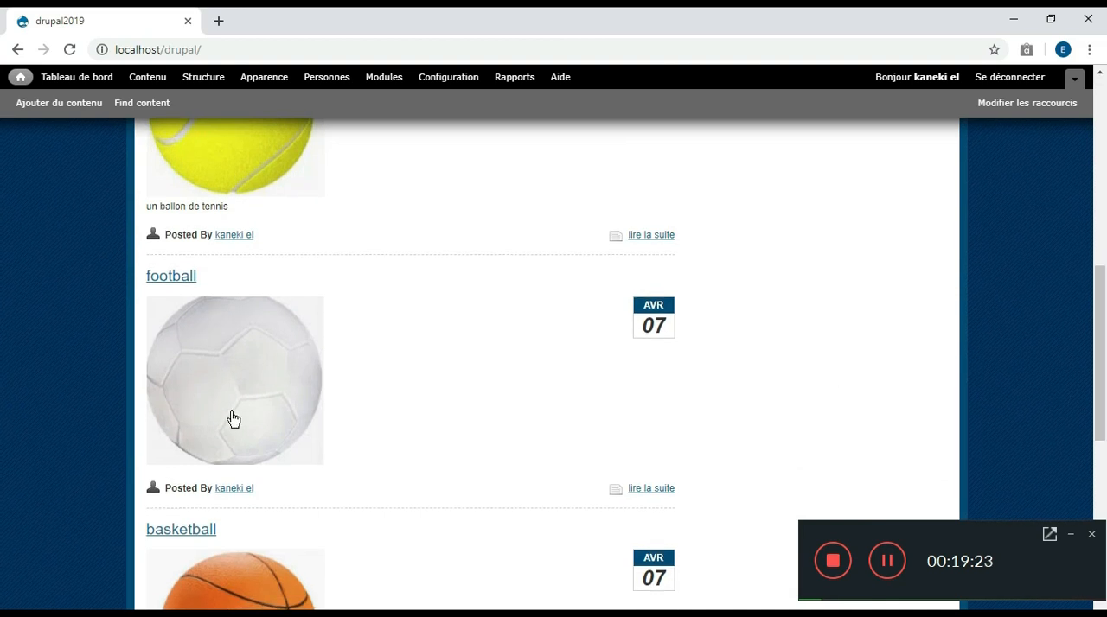
Open the football article from the home page and check the term page of its type de ballon
left_click(171, 279)
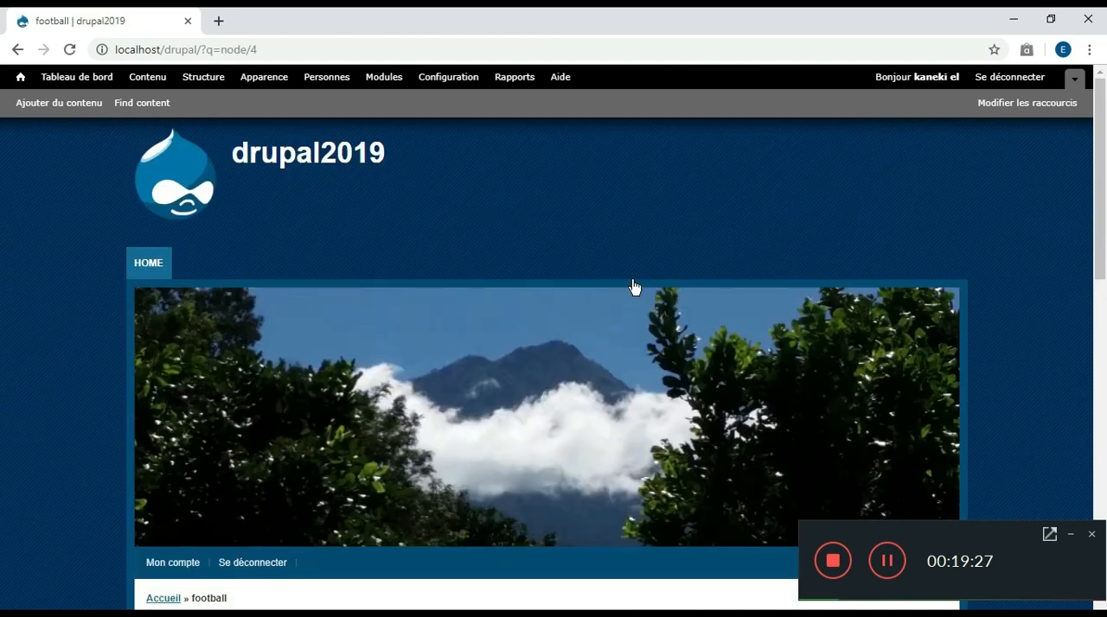
scroll(0, 291, "down", 1)
scroll(0, 317, "down", 4)
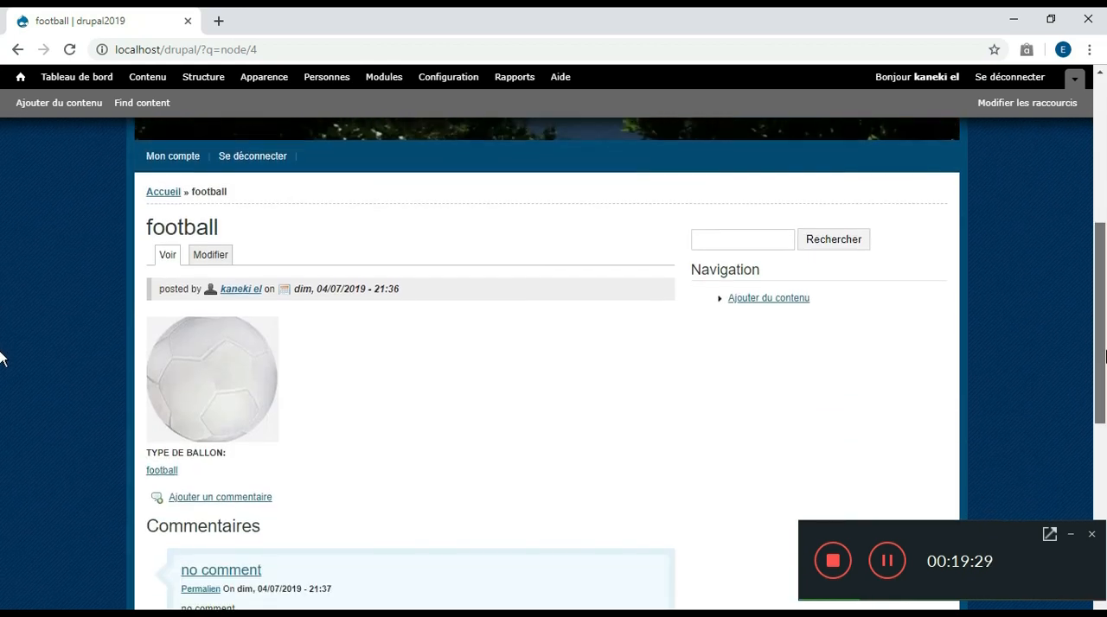
left_click(164, 468)
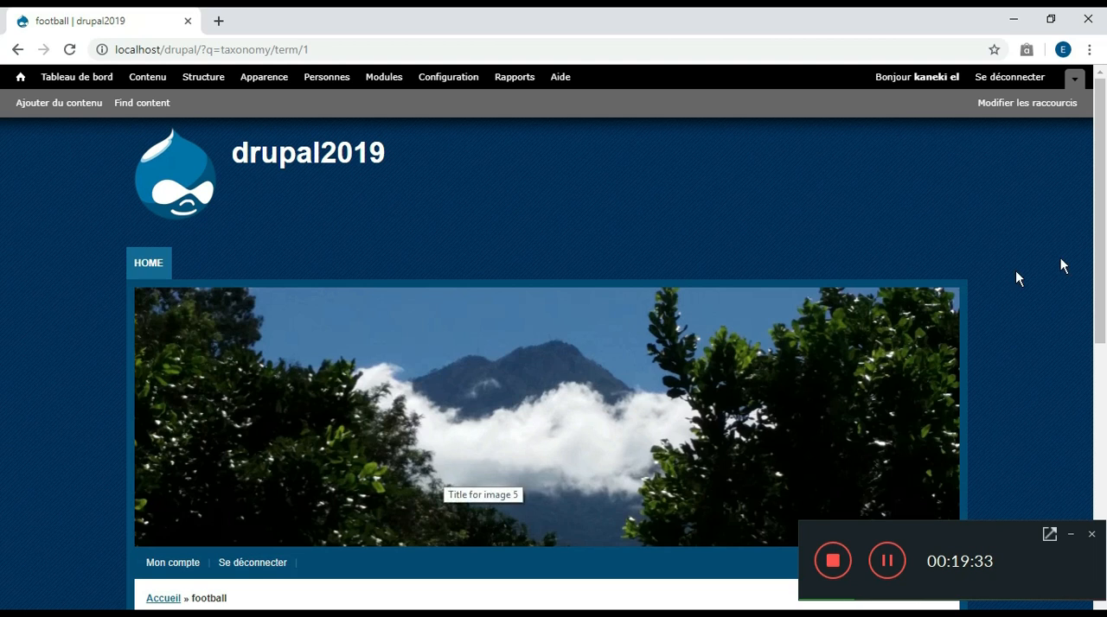
scroll(0, 353, "down", 2)
scroll(0, 352, "down", 1)
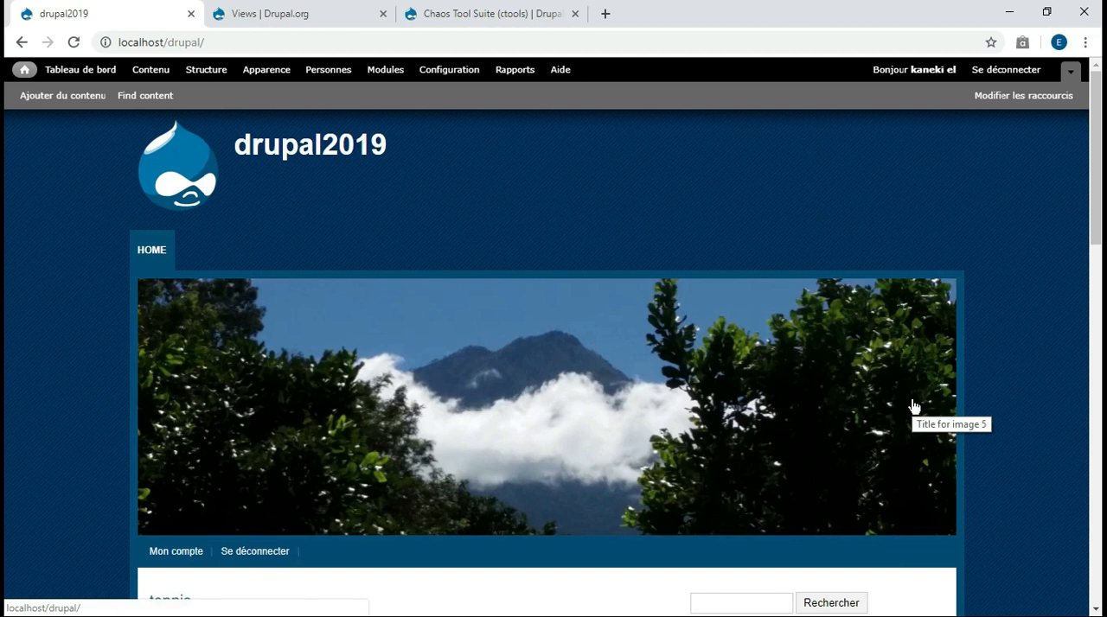
Download the zip packages of Views 7.x-3.22 and Chaos Tool Suite 7.x-1.15 from their Drupal.org project pages
key("ctrl+Tab")
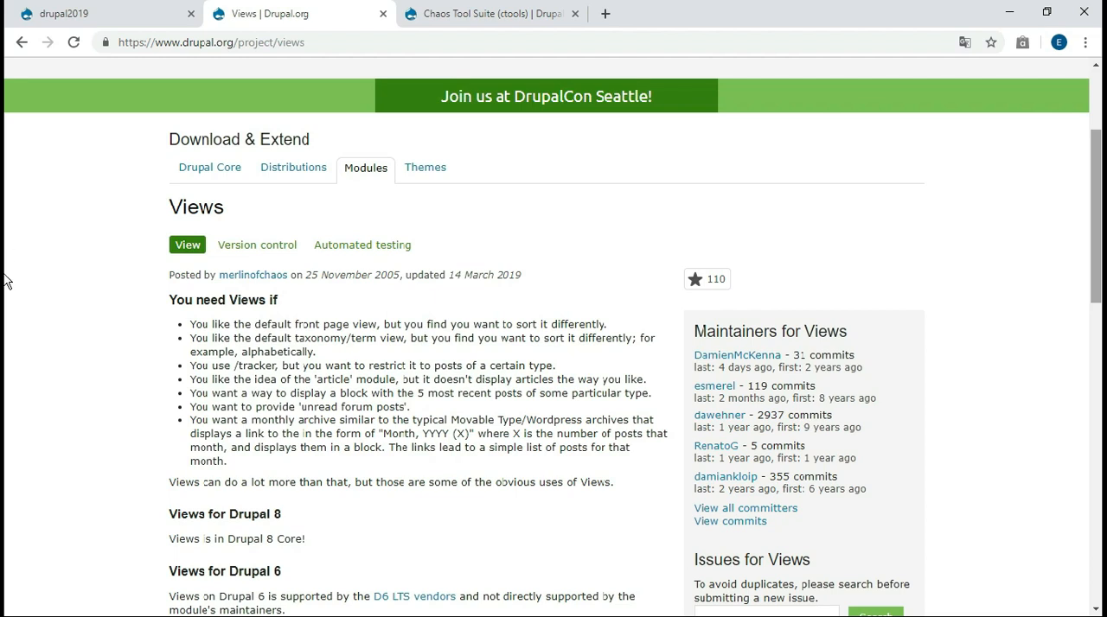
right_click(852, 273)
left_click(872, 583)
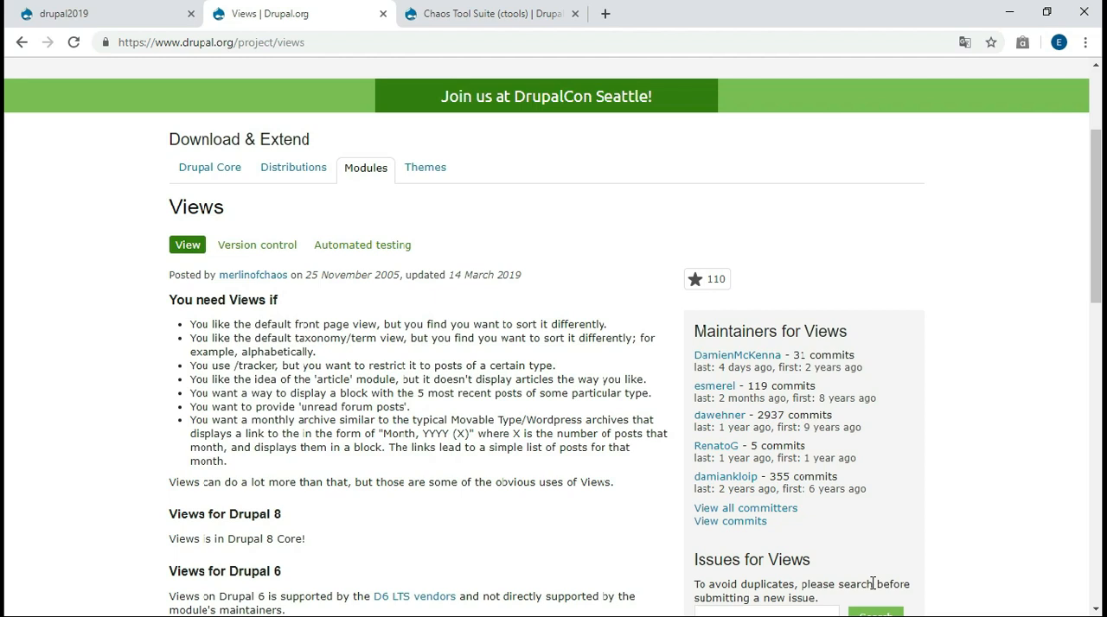
scroll(872, 584, "down", 10)
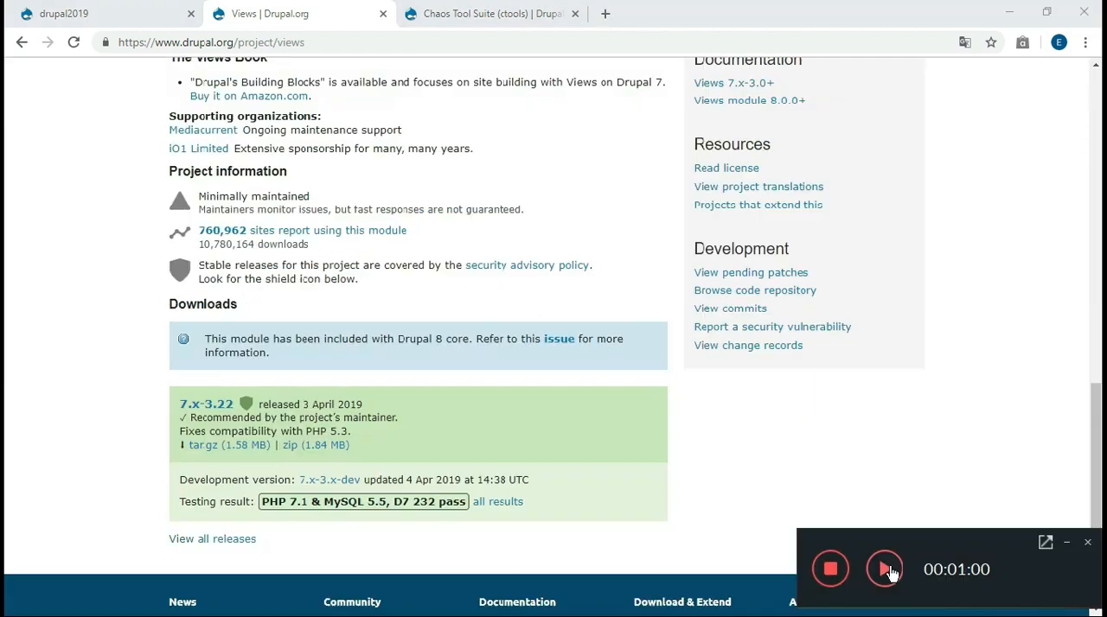
left_click(313, 445)
left_click(479, 13)
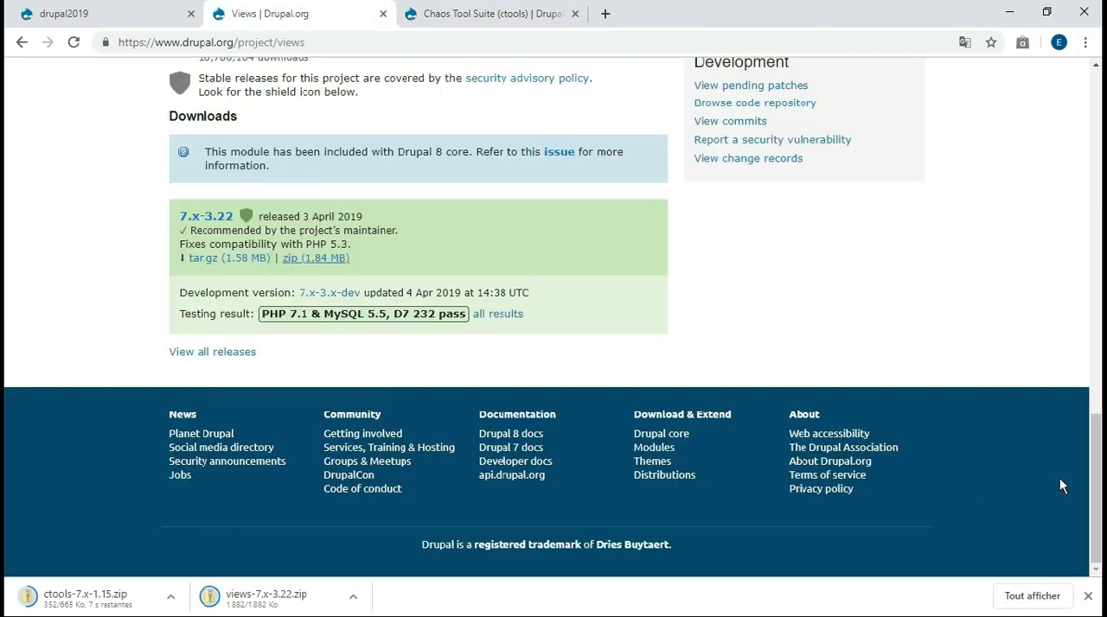
left_click_drag(1098, 464, 1100, 162)
left_click_drag(4, 163, 4, 328)
scroll(4, 329, "down", 3)
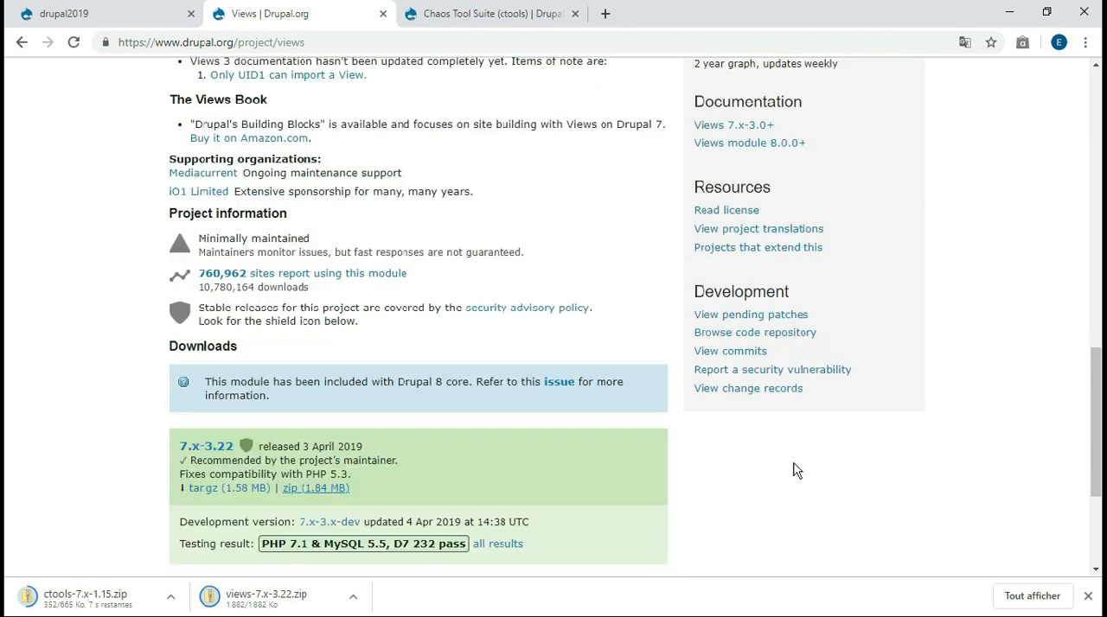
left_click_drag(1091, 370, 1097, 364)
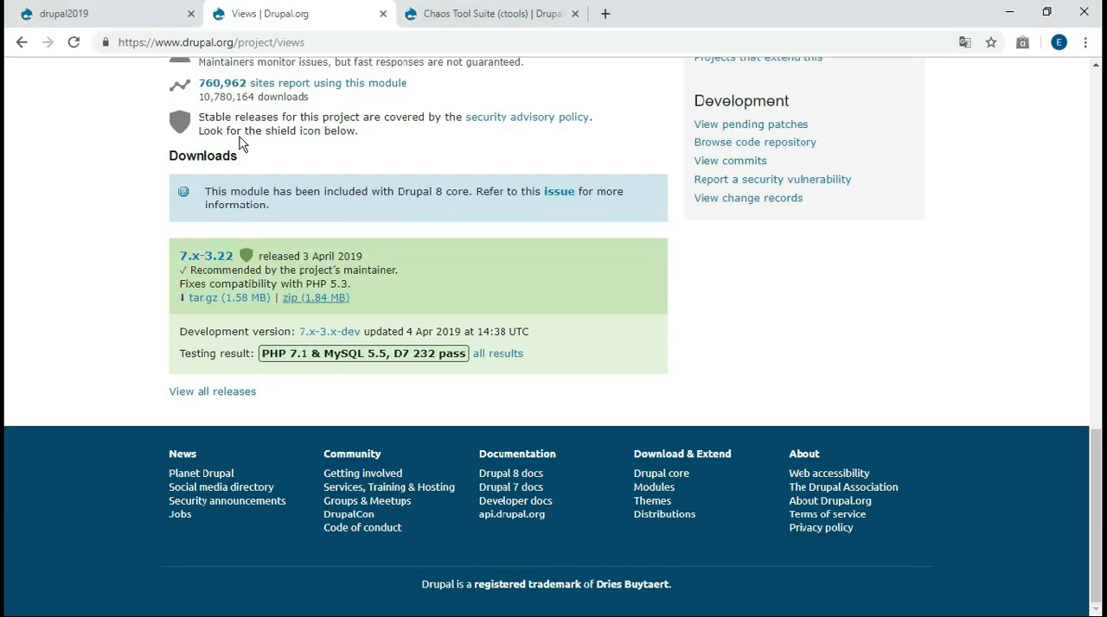
Return to the drupal2019 site and open the Views administration page of the site structure
left_click(139, 16)
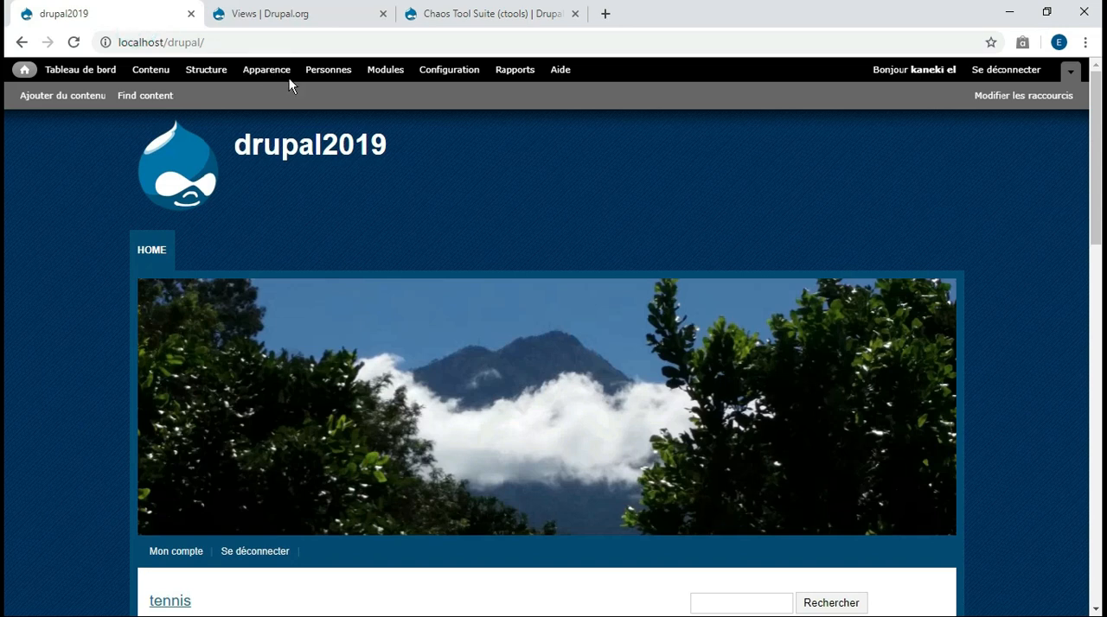
left_click(206, 69)
scroll(891, 570, "down", 1)
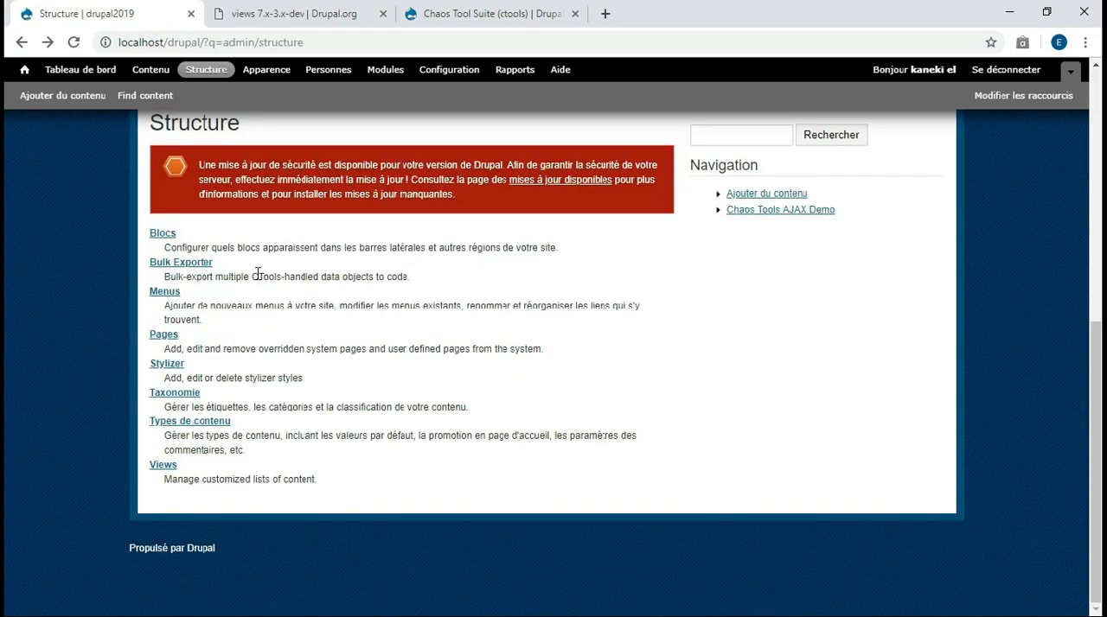
left_click(159, 469)
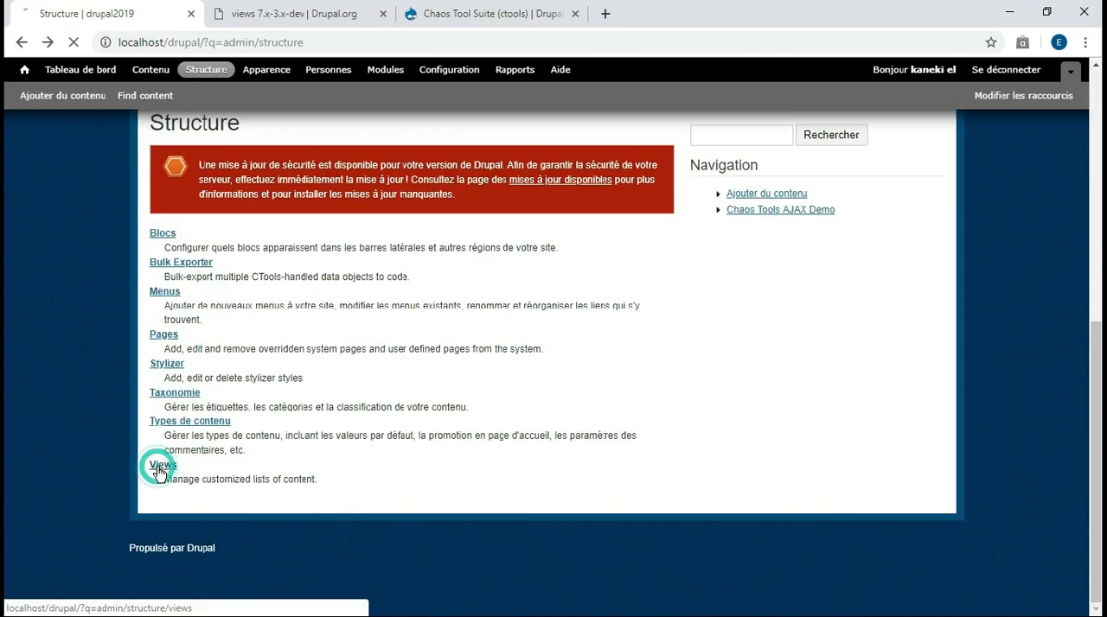
Enable the Archive view in the list of views
scroll(4, 411, "up", 2)
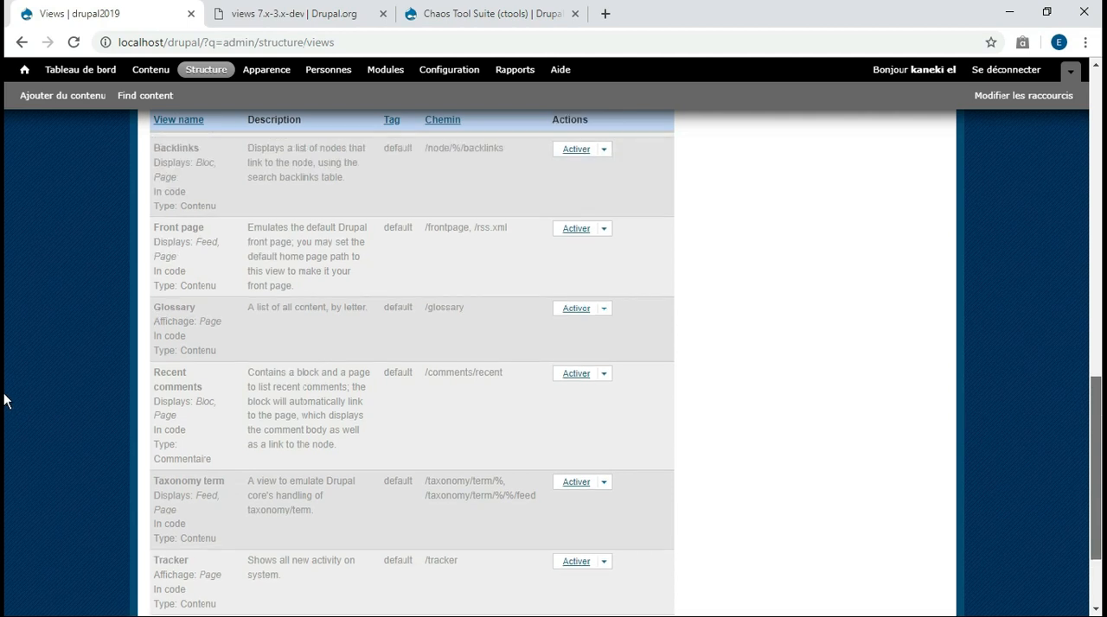
scroll(4, 361, "up", 2)
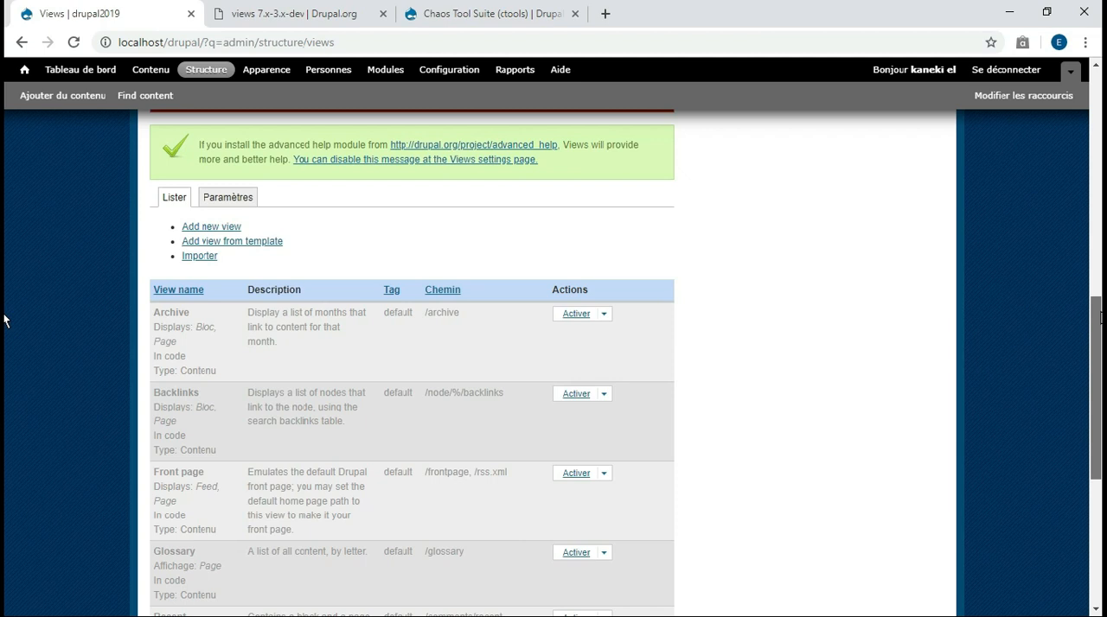
scroll(5, 320, "up", 1)
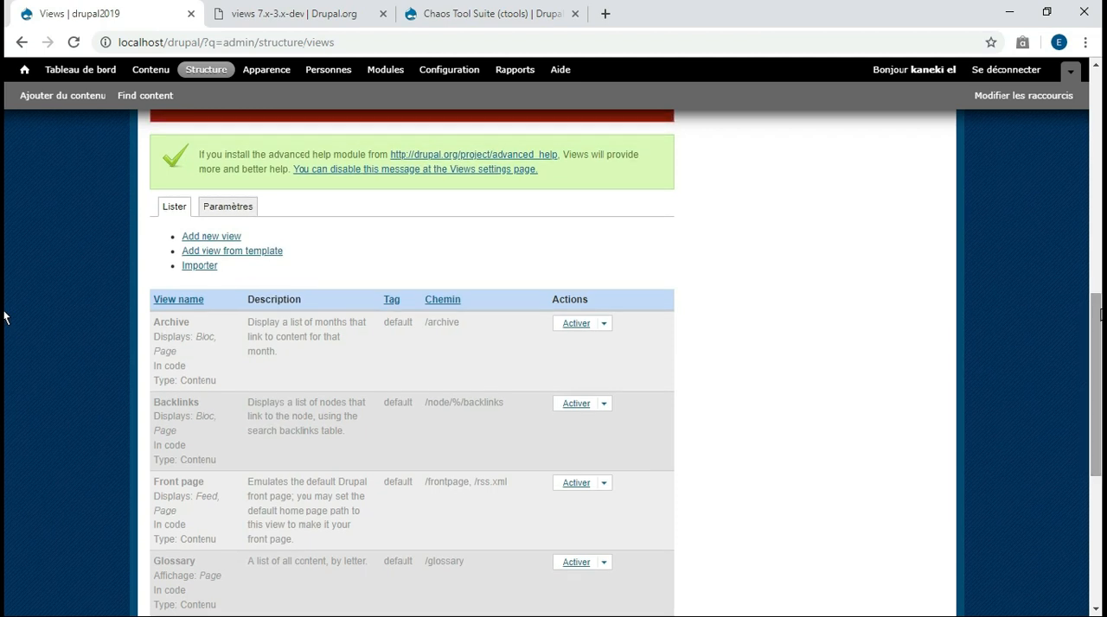
left_click(574, 325)
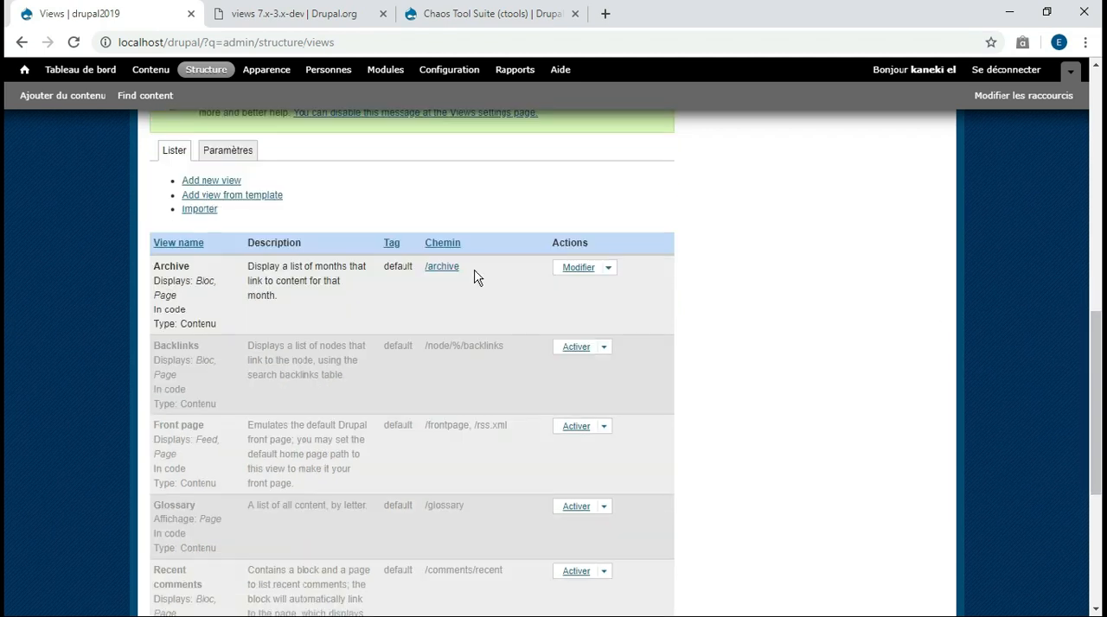
Open the Archive view for editing, look at its Block display and return to the Page display
left_click(573, 268)
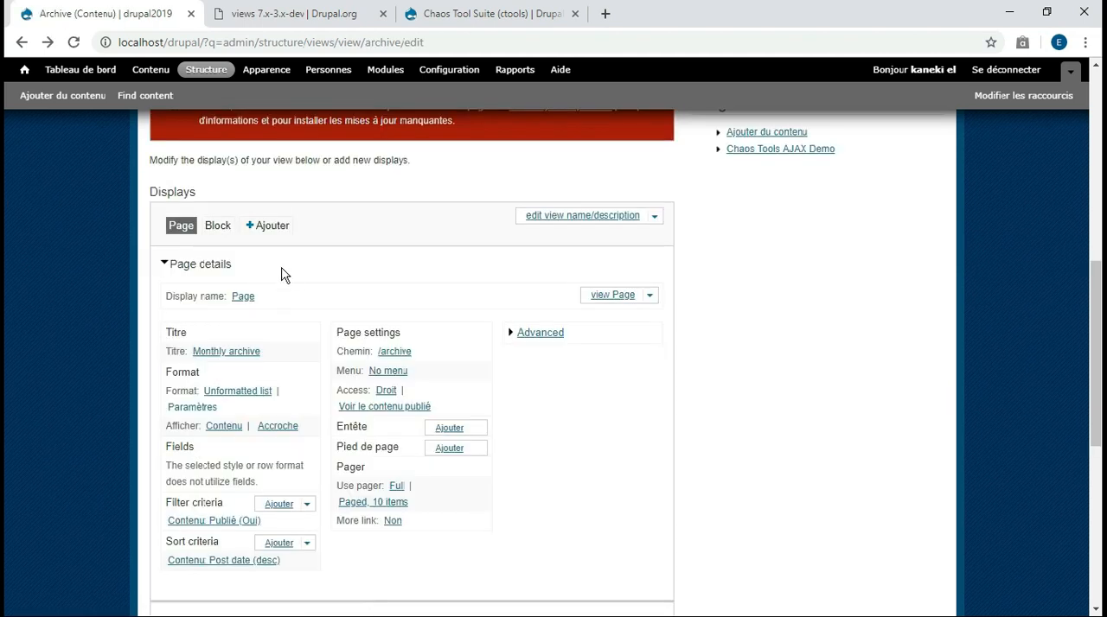
left_click(212, 229)
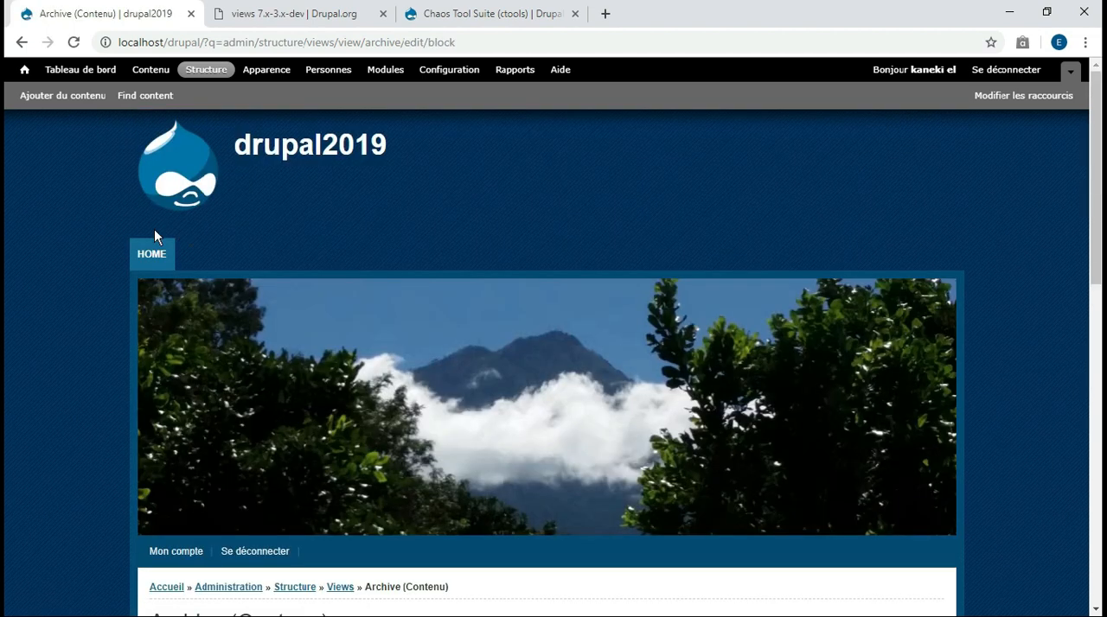
left_click(21, 42)
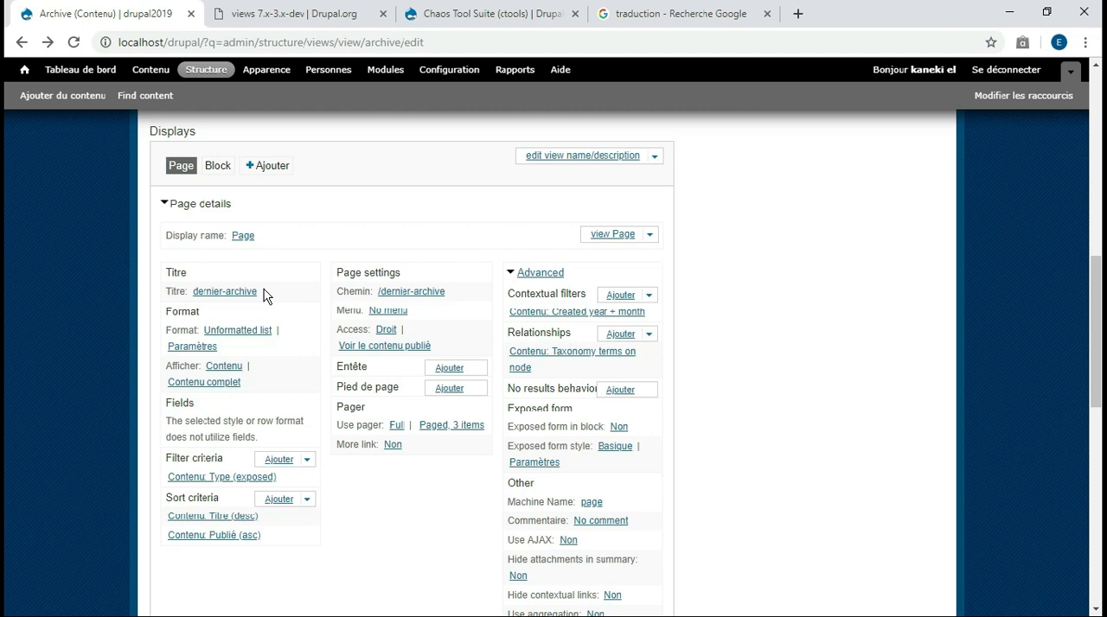
Examine the title and format of the dernier-archive page and the filter criteria available for it, without adding any
left_click_drag(265, 294, 188, 296)
left_click(264, 312)
left_click(288, 464)
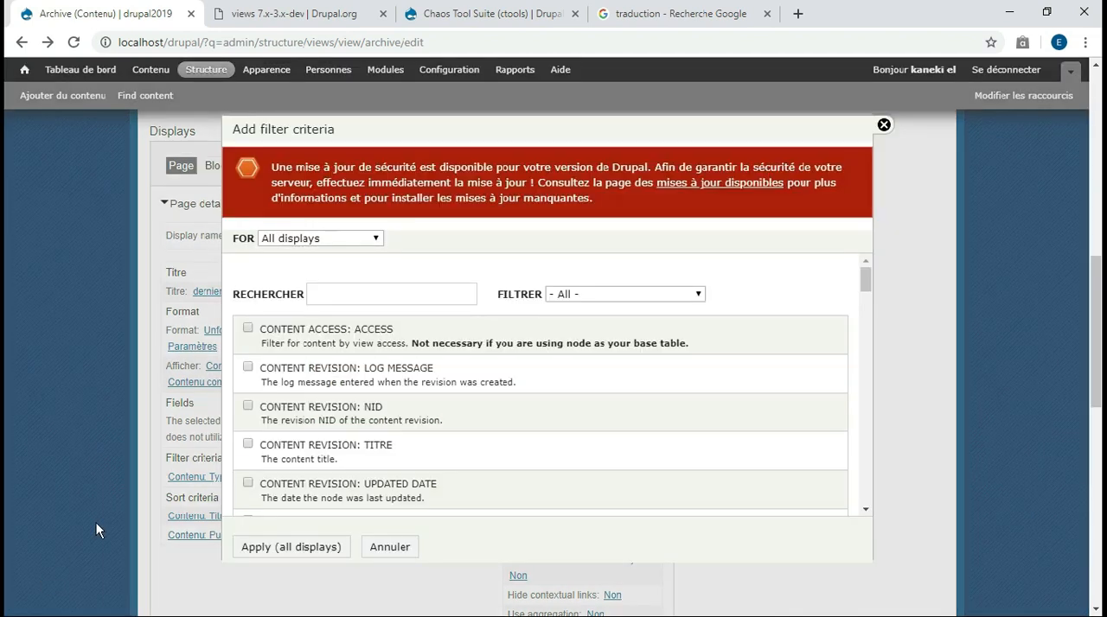
scroll(291, 366, "down", 10)
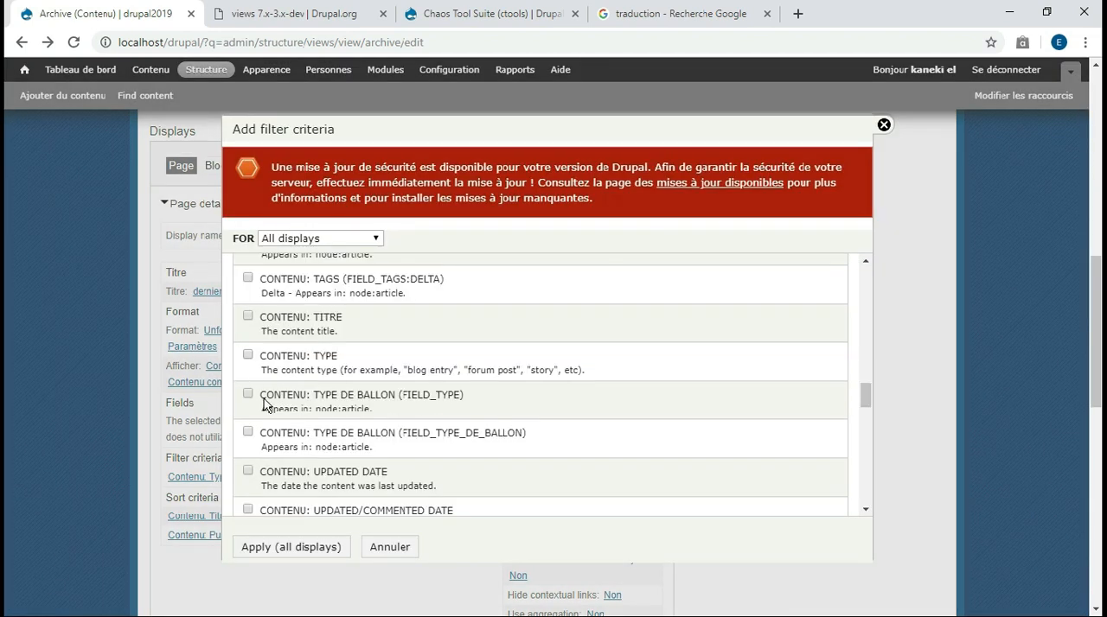
left_click(387, 548)
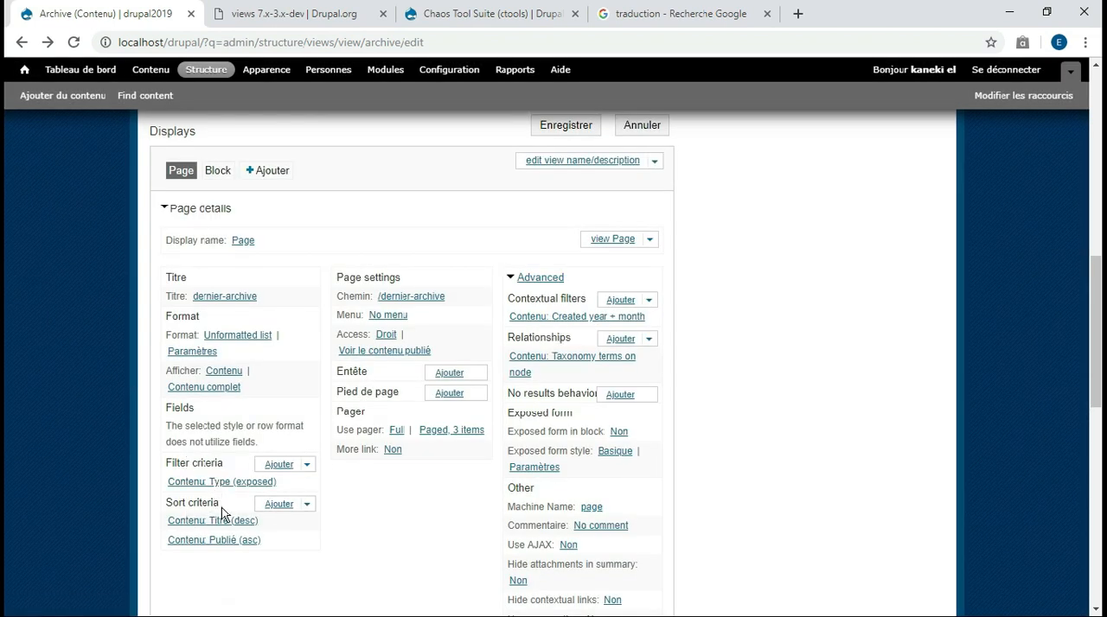
Browse the sort criteria available for the Archive view and close the list without adding any
left_click(280, 506)
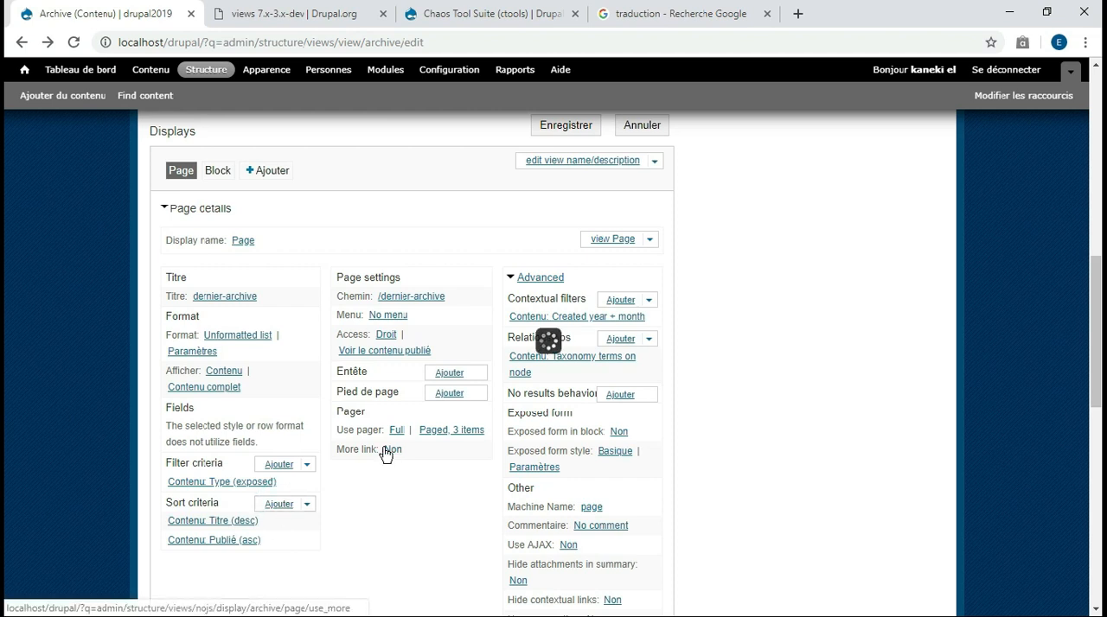
scroll(384, 454, "down", 5)
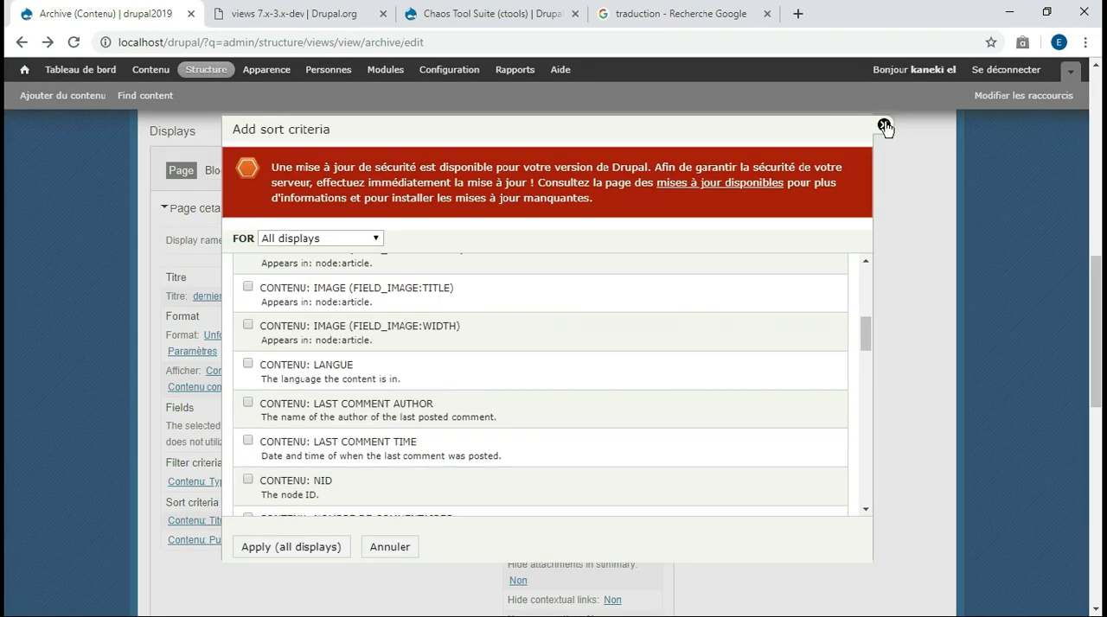
left_click(883, 125)
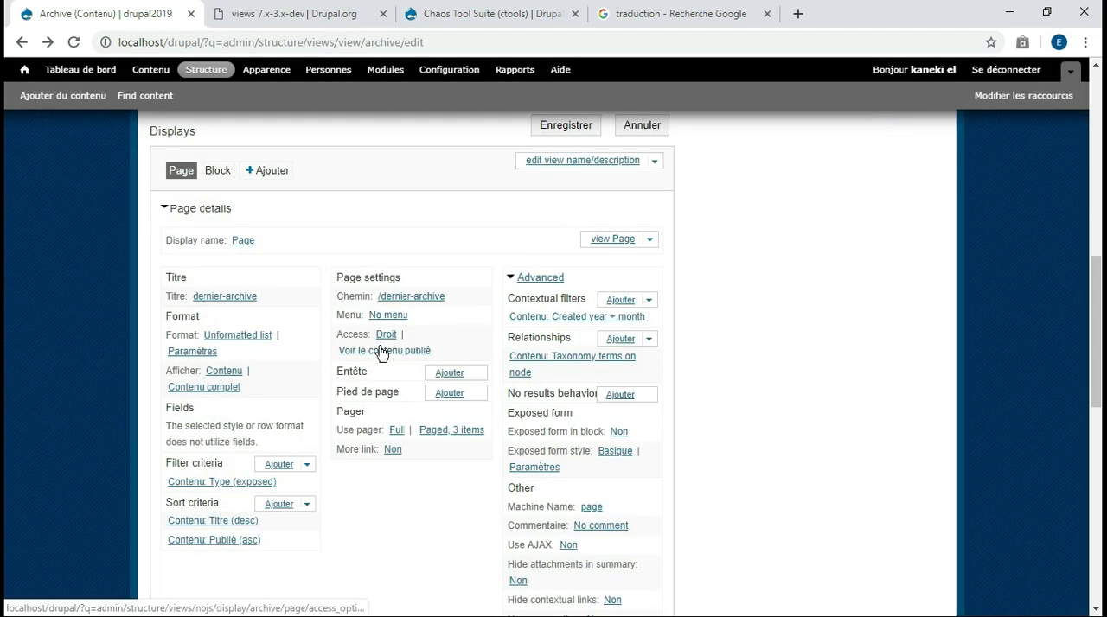
Change the path of the Archive view's Page display to dernier-article
left_click(411, 298)
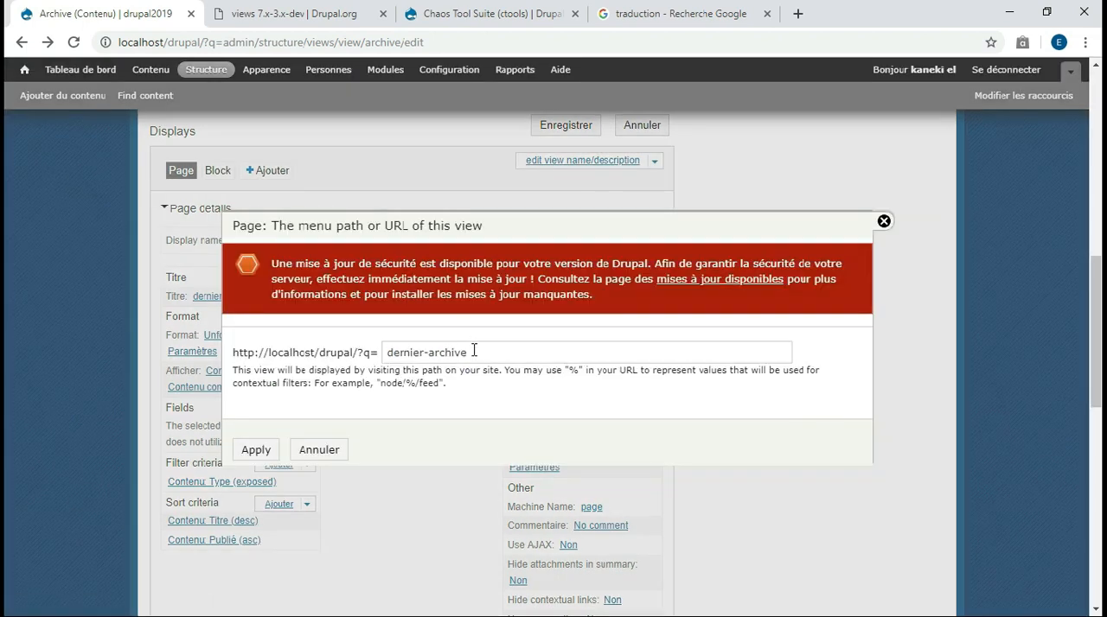
double_click(446, 352)
type("articl")
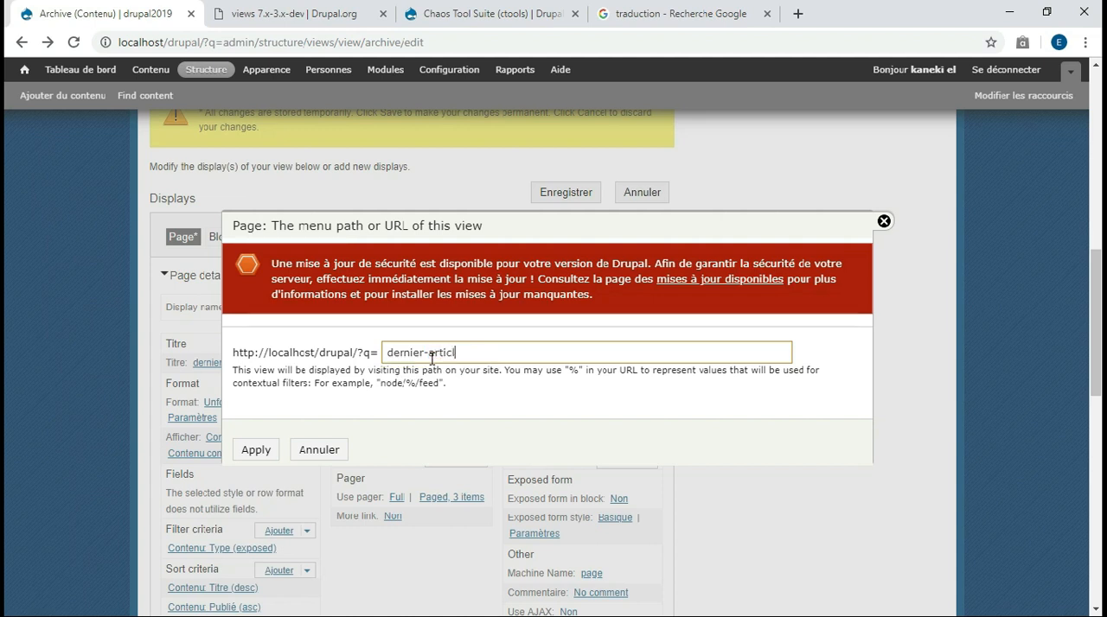
left_click(241, 454)
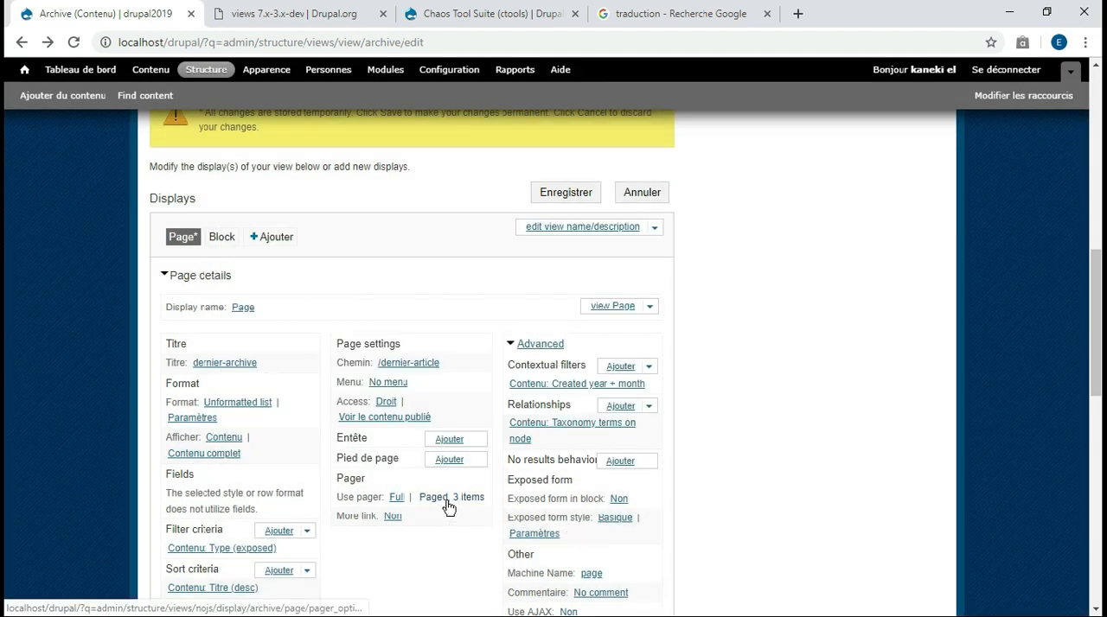
Check the items-per-page setting in the Page display's pager options and close them
left_click(448, 502)
left_click(291, 306)
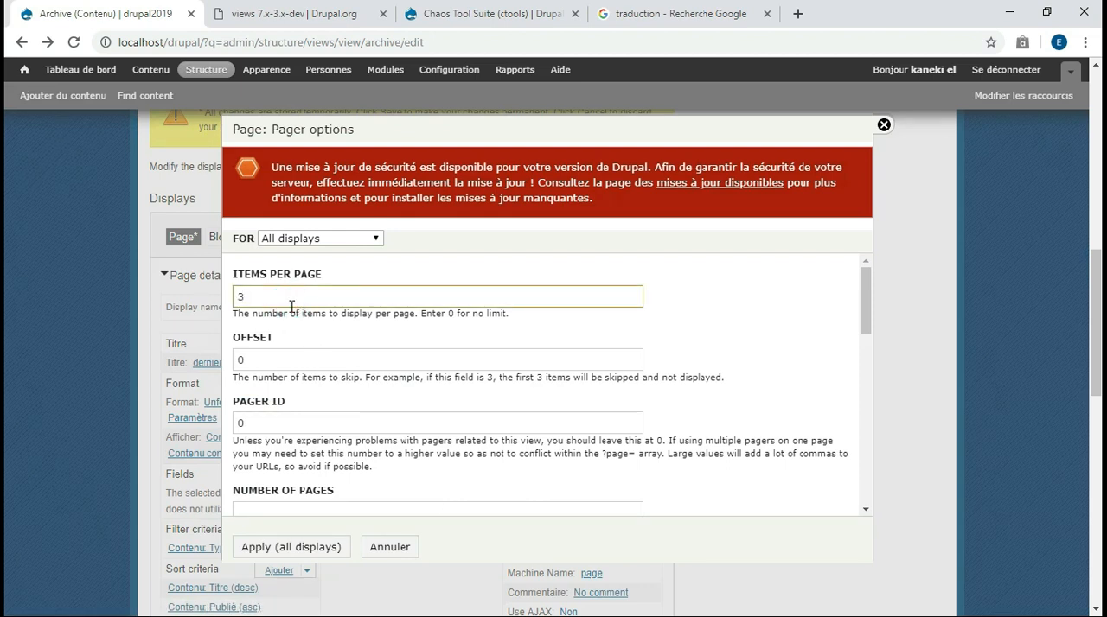
key("Return")
scroll(5, 288, "down", 2)
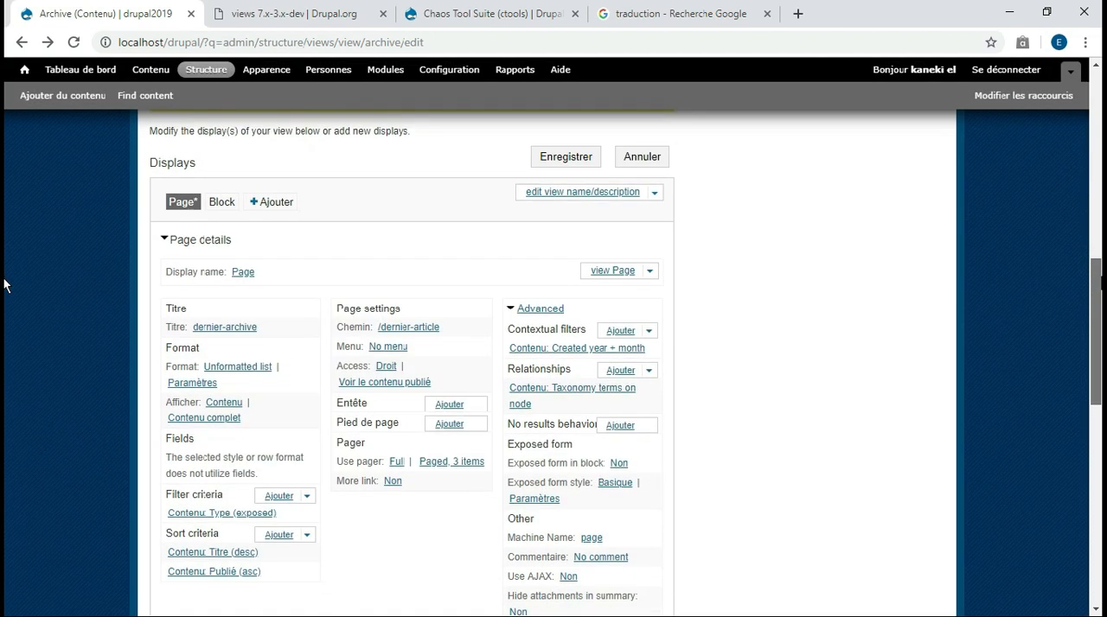
Browse the relationships available for the Archive view and close the list without adding any
scroll(5, 294, "down", 1)
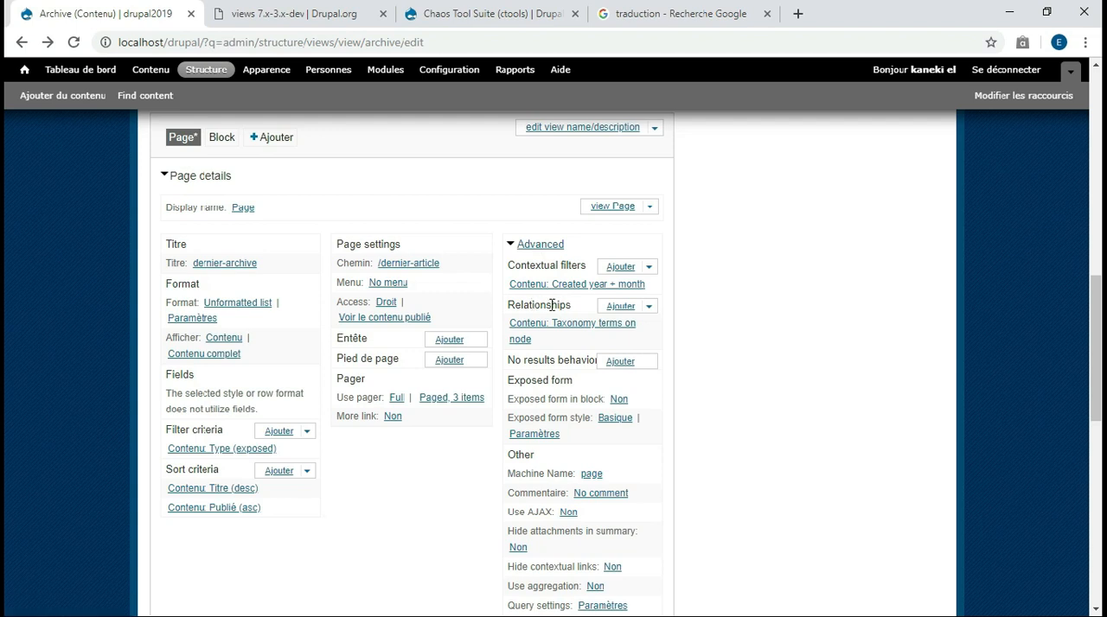
left_click(615, 307)
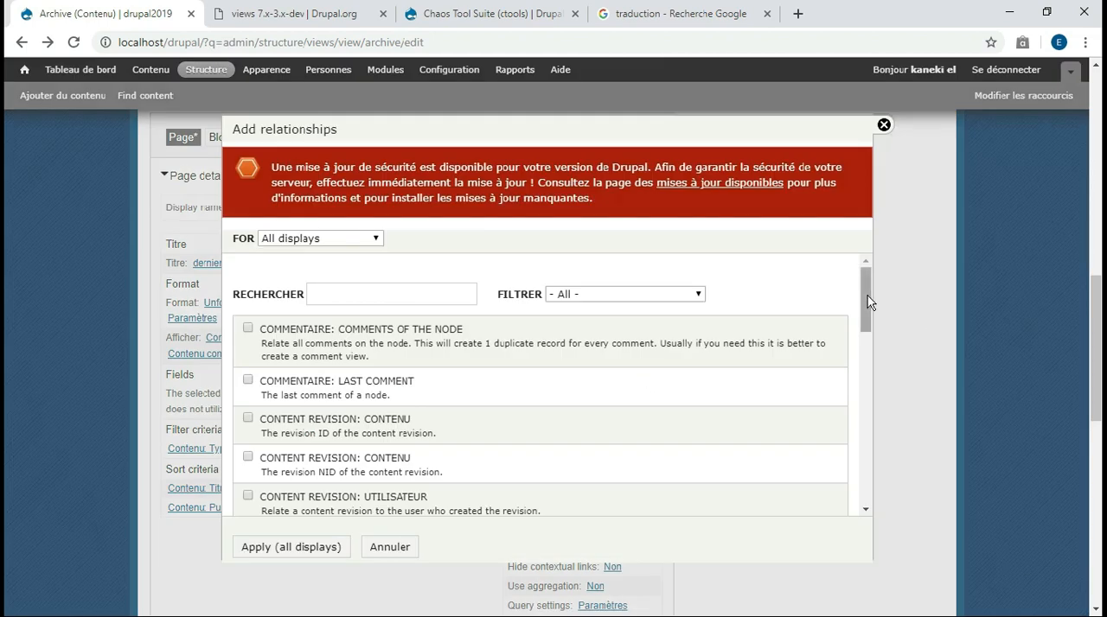
left_click_drag(867, 296, 867, 316)
left_click(334, 547)
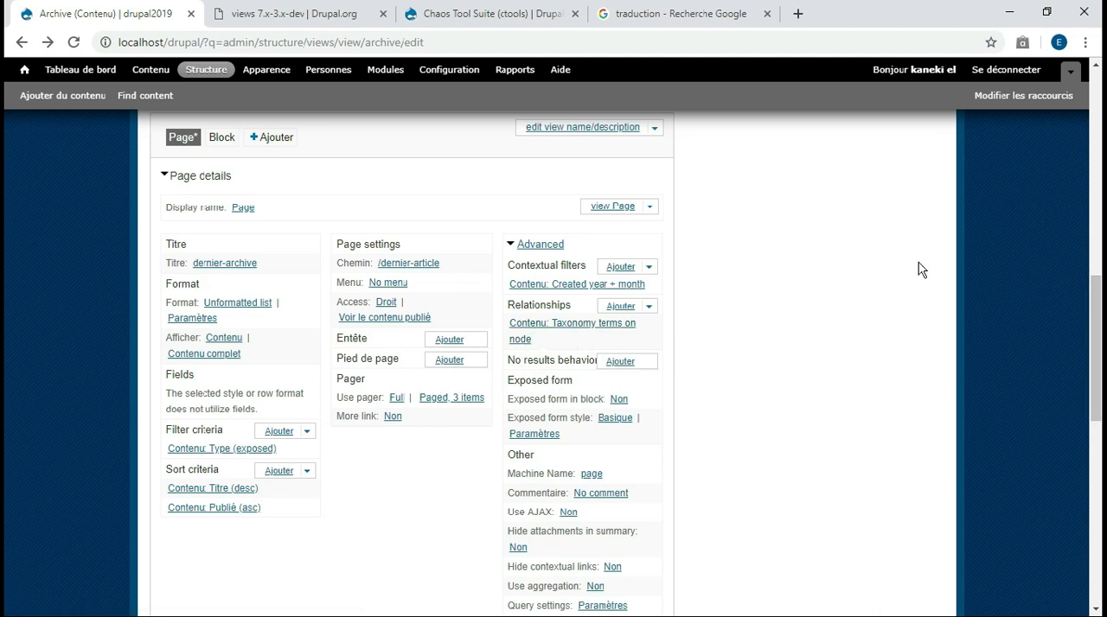
Save the Archive view and load its page on the site at localhost/drupal/?q=dernier-article
left_click_drag(1095, 300, 1101, 247)
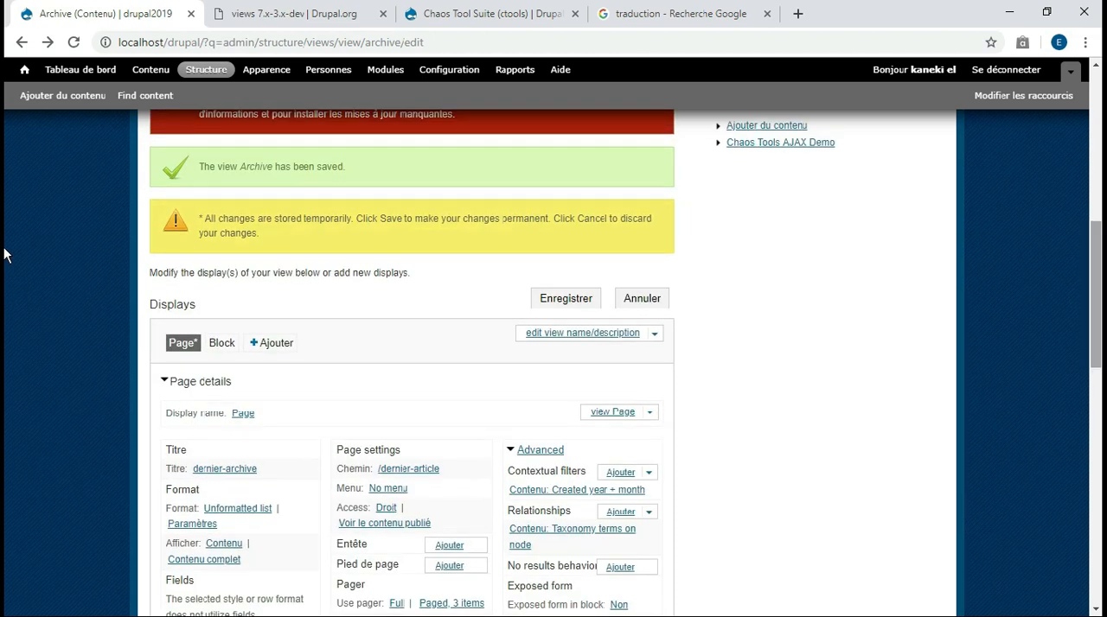
left_click(565, 297)
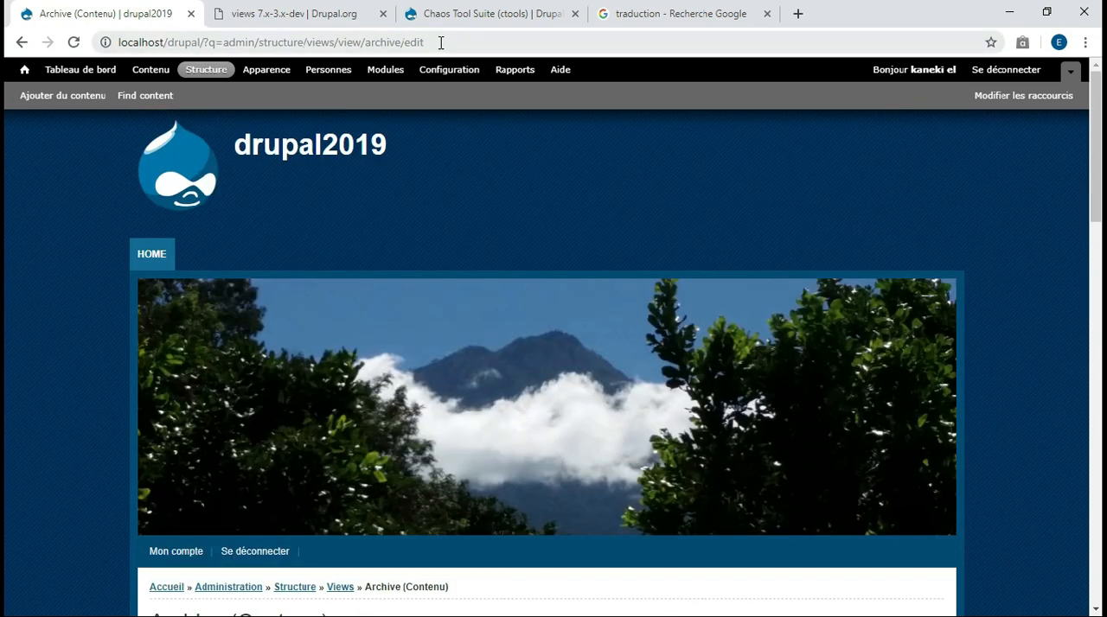
left_click_drag(441, 42, 222, 48)
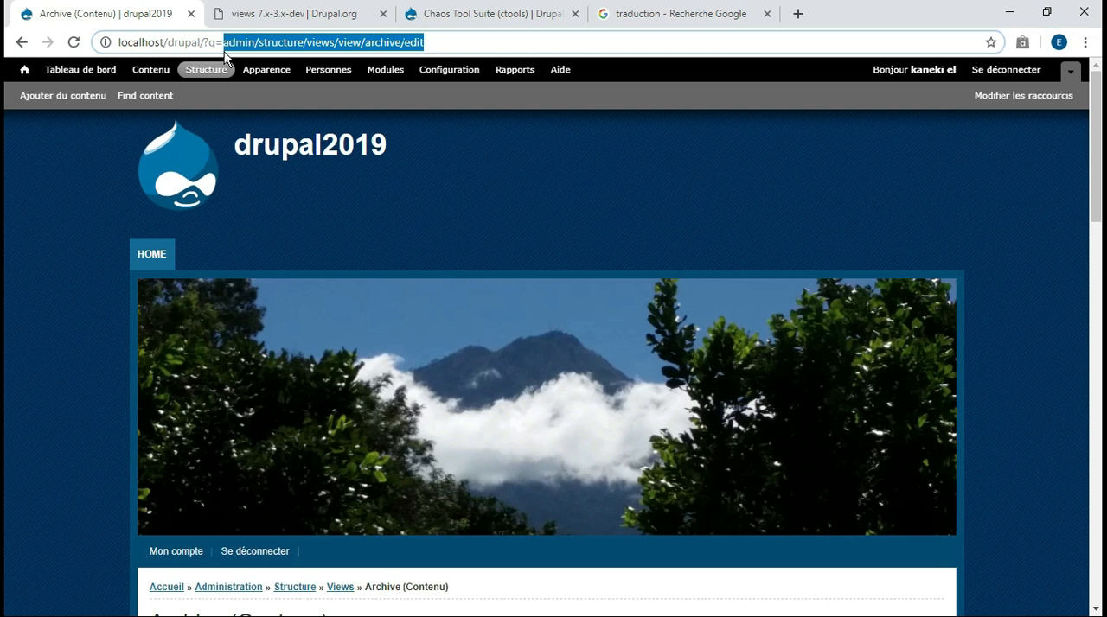
type("ar")
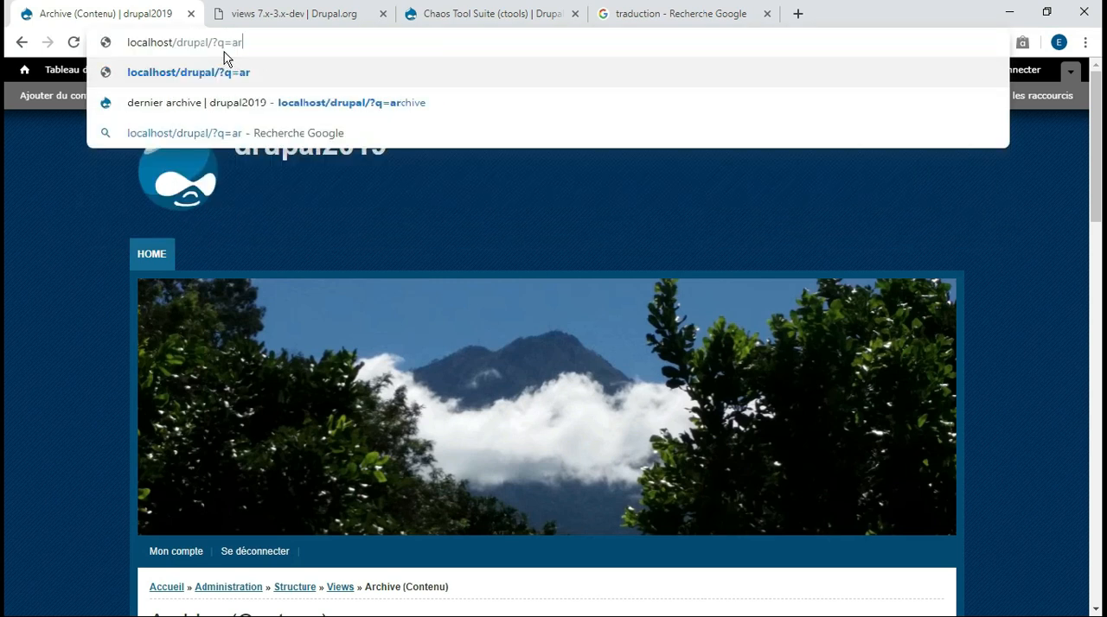
key("BackSpace")
key("BackSpace")
type("dernier-archive")
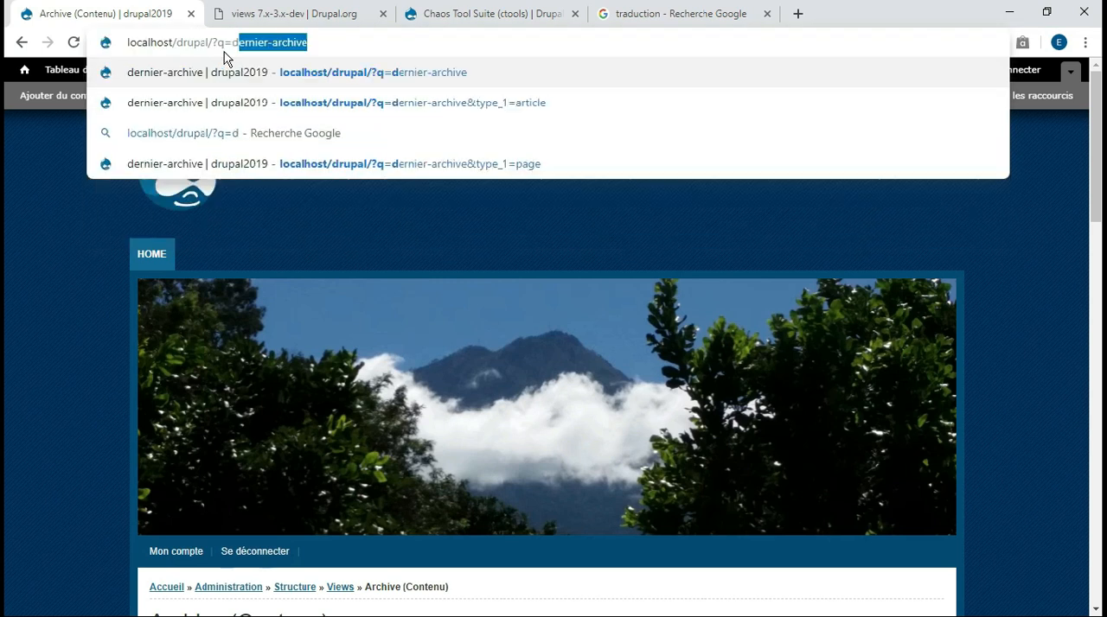
key("End")
key("BackSpace")
key("BackSpace")
key("BackSpace")
key("BackSpace")
key("BackSpace")
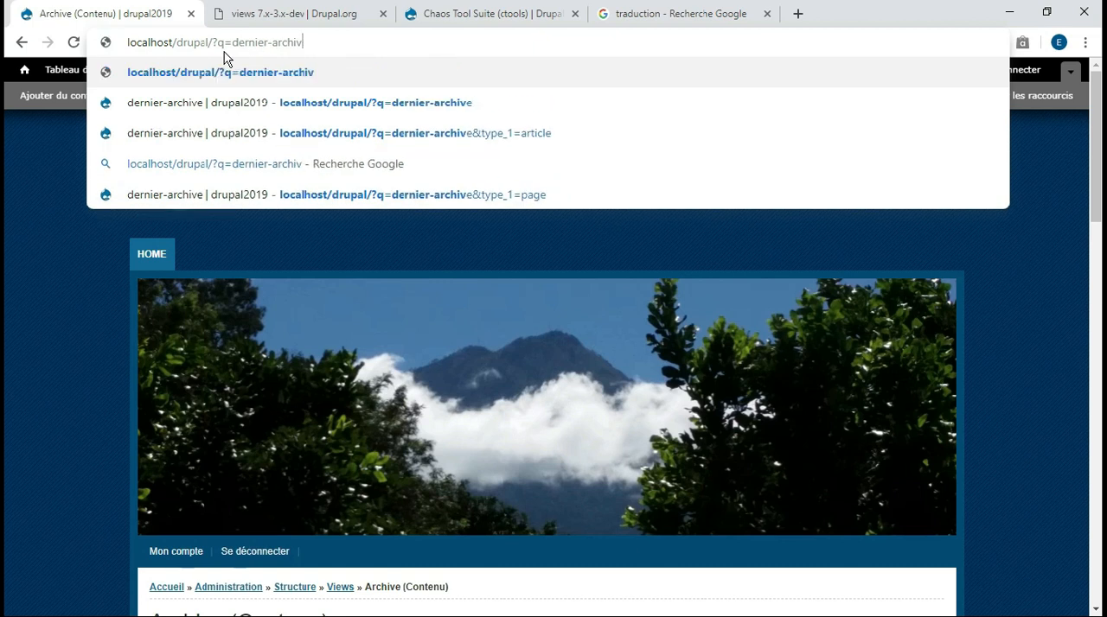
type("ticle")
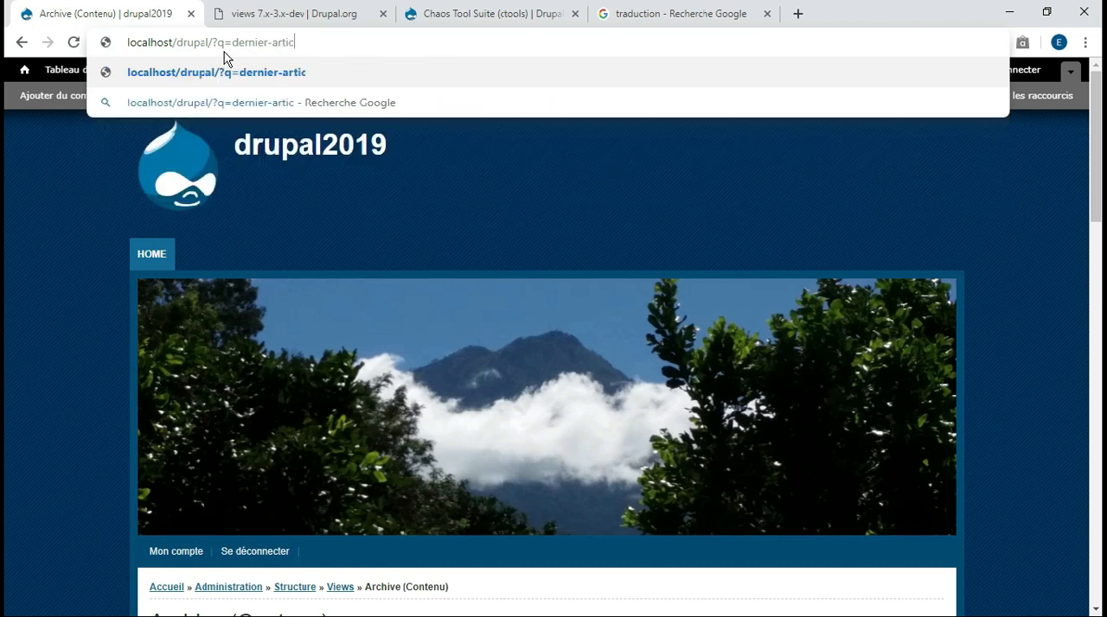
key("Return")
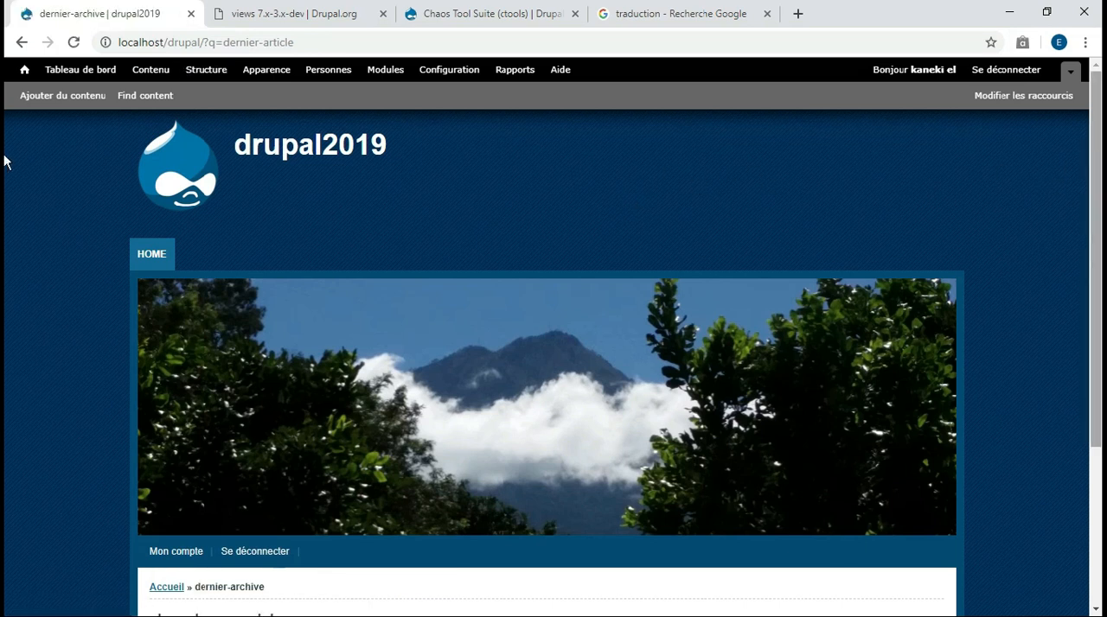
Examine the archive page's title and type choices, and filter its content by the Article type
scroll(3, 214, "down", 2)
scroll(4, 214, "down", 1)
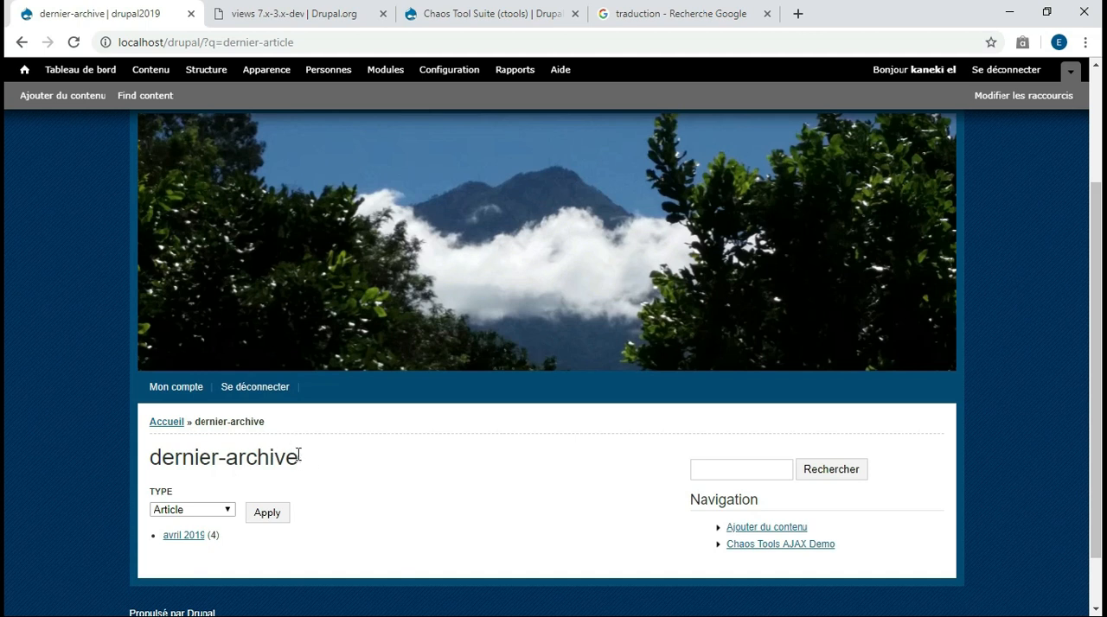
left_click_drag(296, 455, 160, 462)
left_click(75, 459)
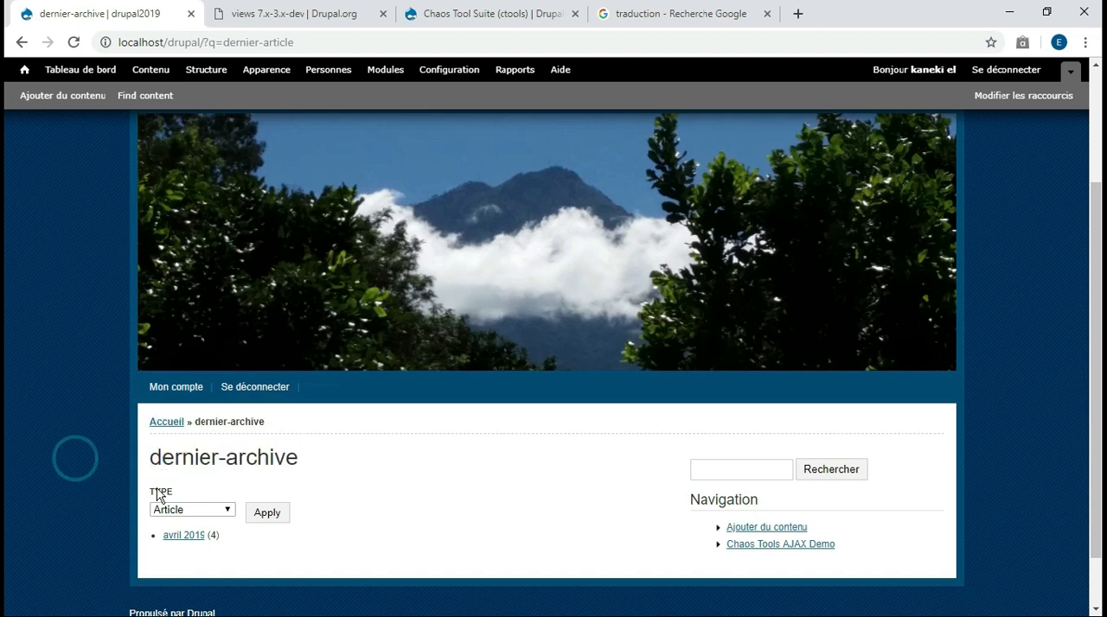
left_click(225, 510)
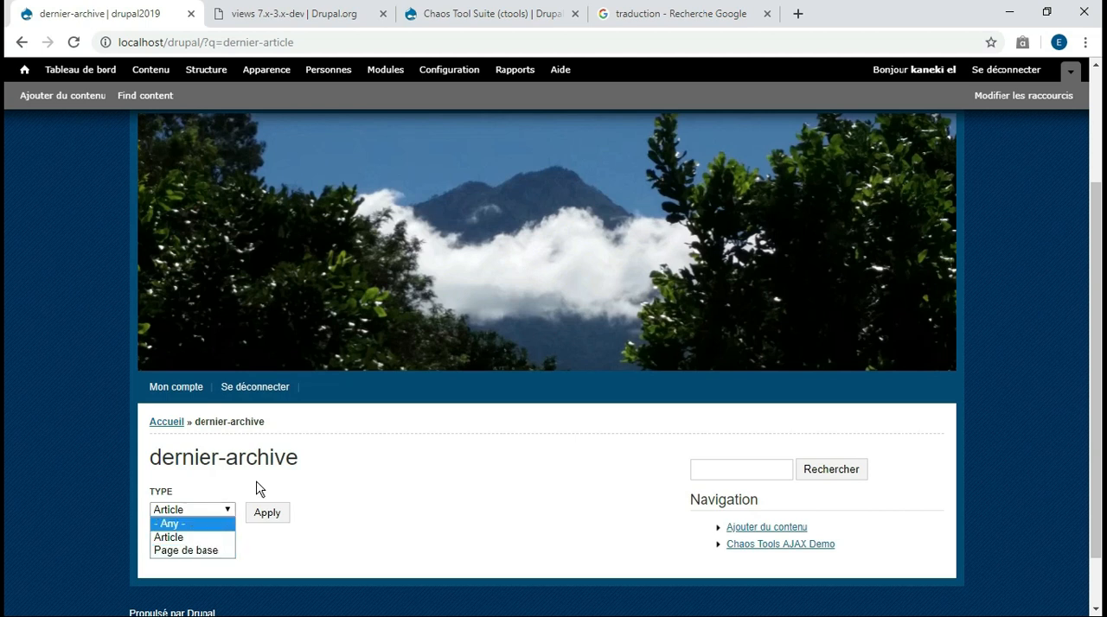
left_click(224, 538)
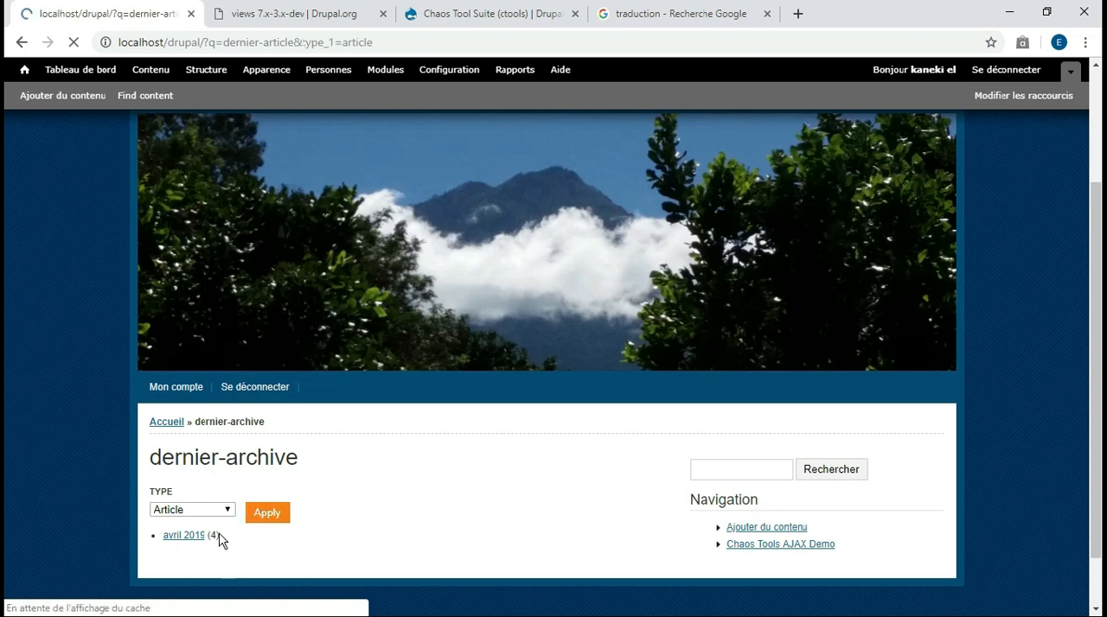
Open the avril 2019 archive and look through the articles on its first and second result pages
scroll(4, 367, "down", 3)
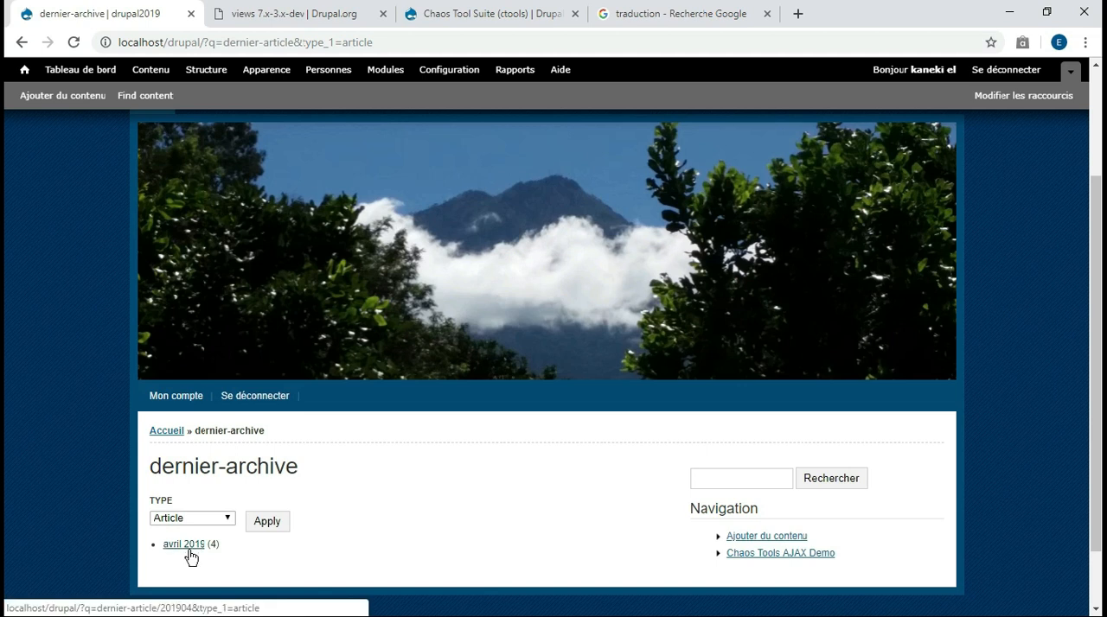
left_click(183, 544)
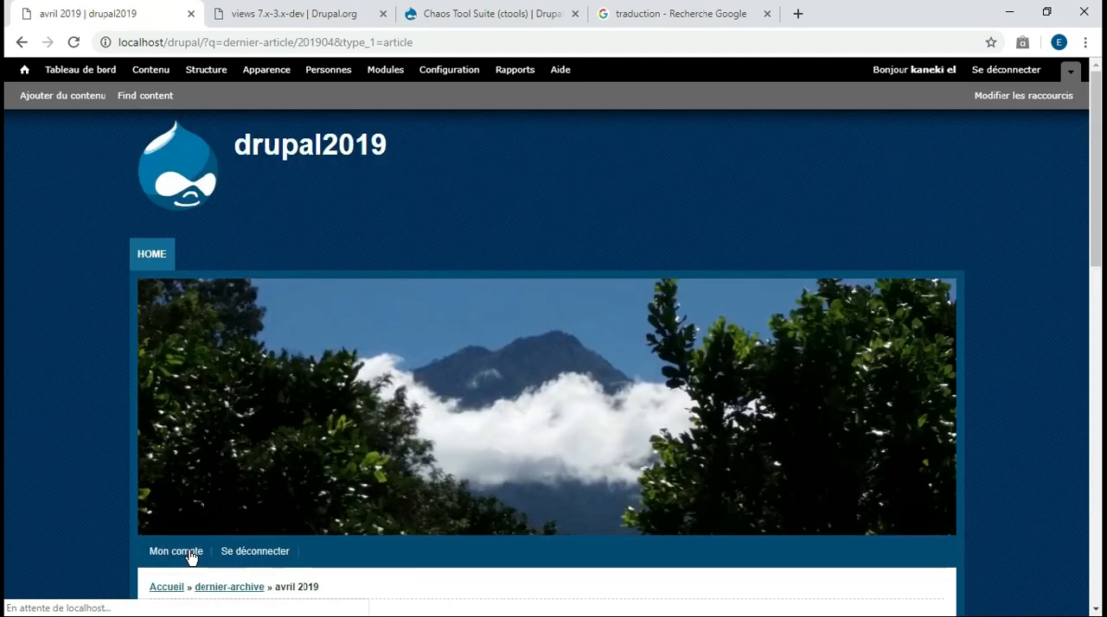
left_click_drag(1094, 223, 1098, 566)
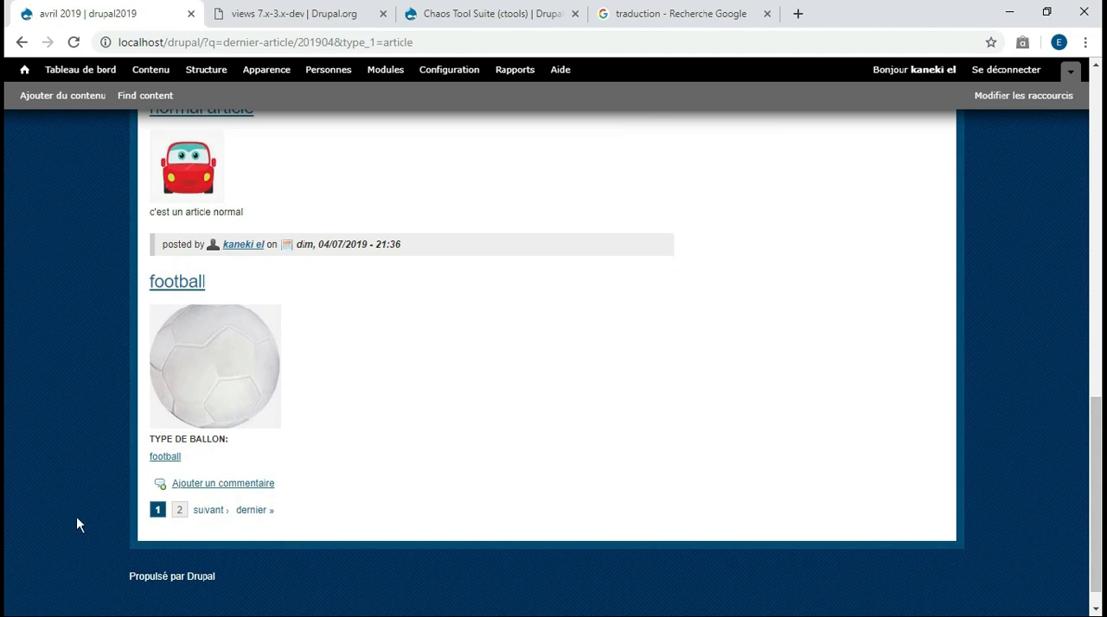
left_click(179, 510)
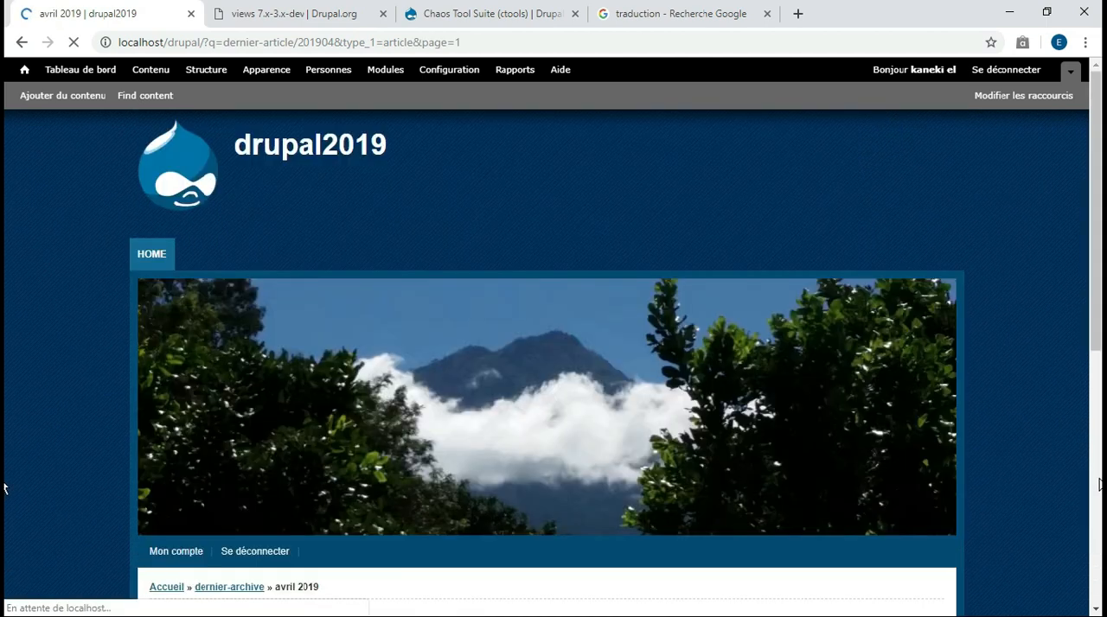
left_click(1095, 479)
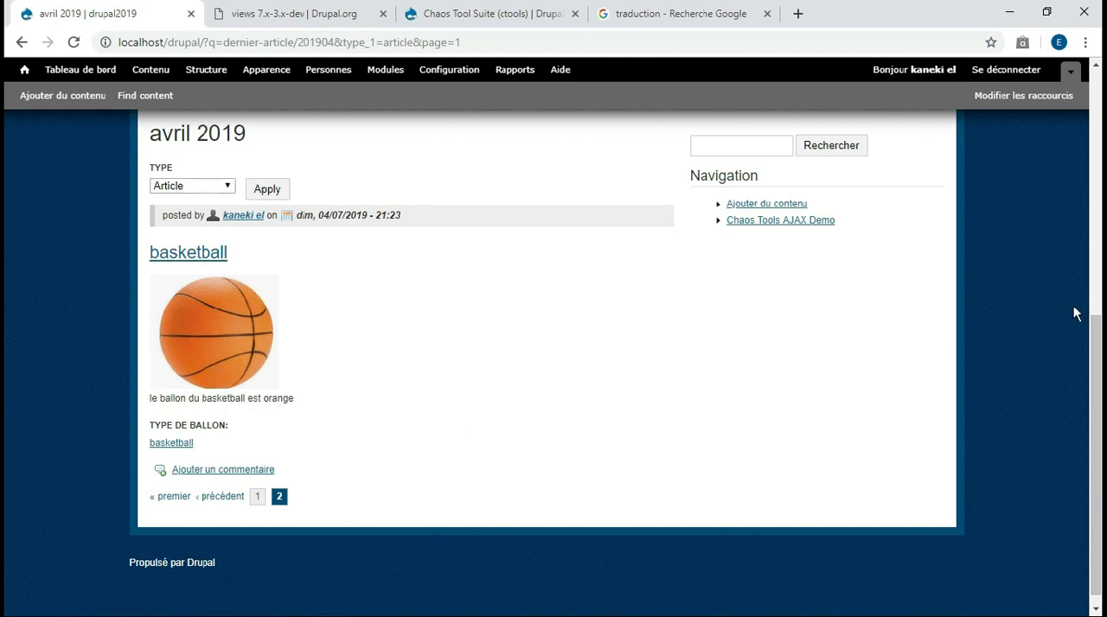
scroll(7, 324, "up", 4)
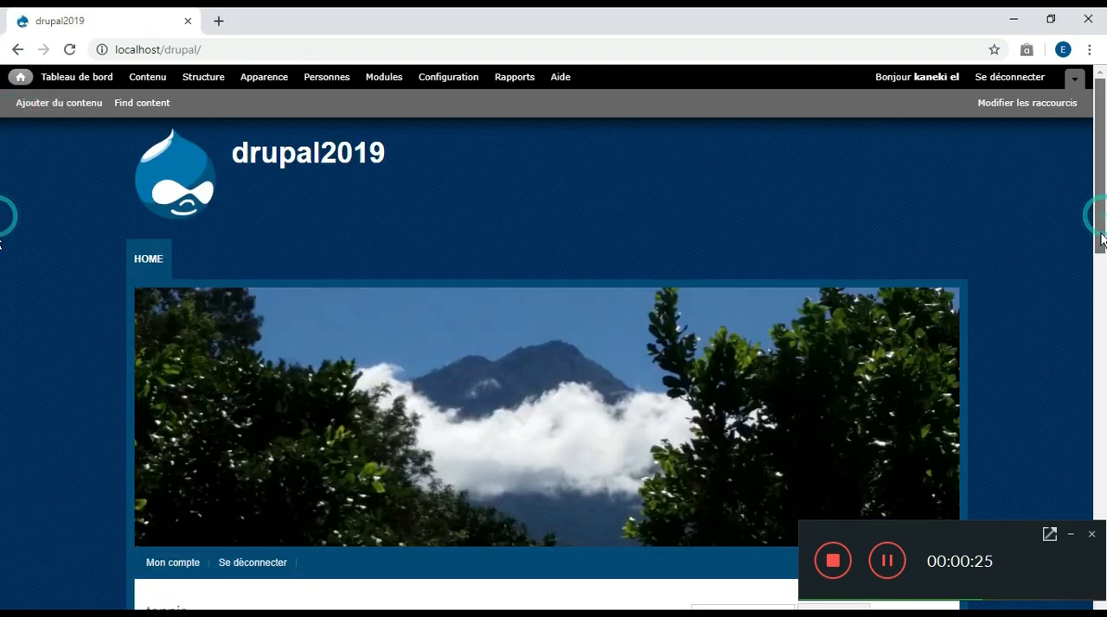
Look through the sport articles and the normal article listed on the site's home page
scroll(1, 291, "down", 5)
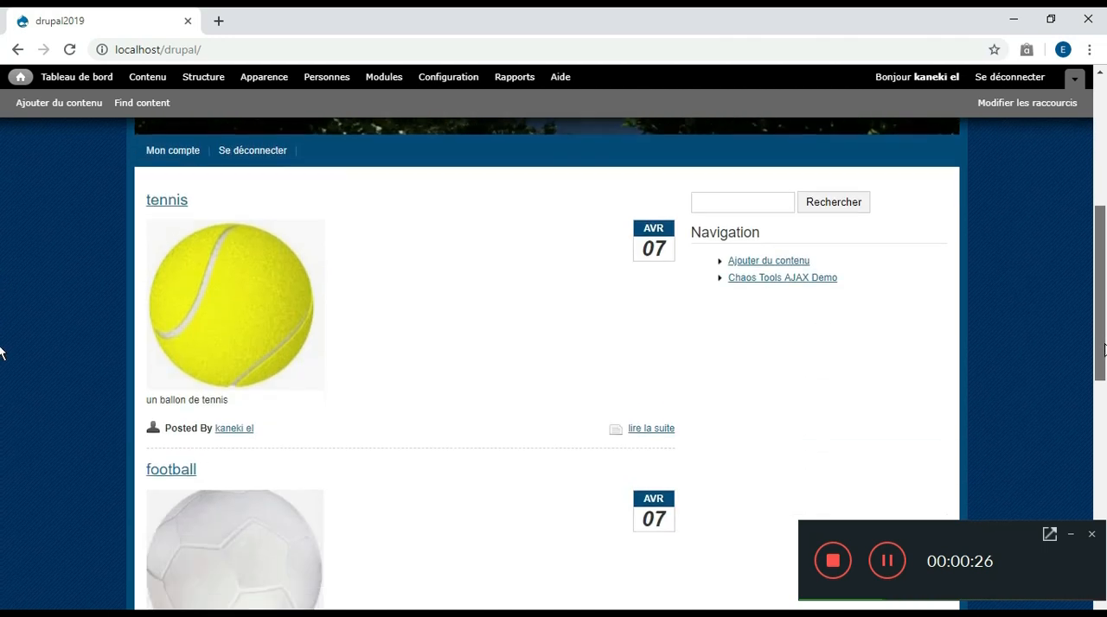
scroll(2, 389, "down", 8)
scroll(1, 553, "up", 2)
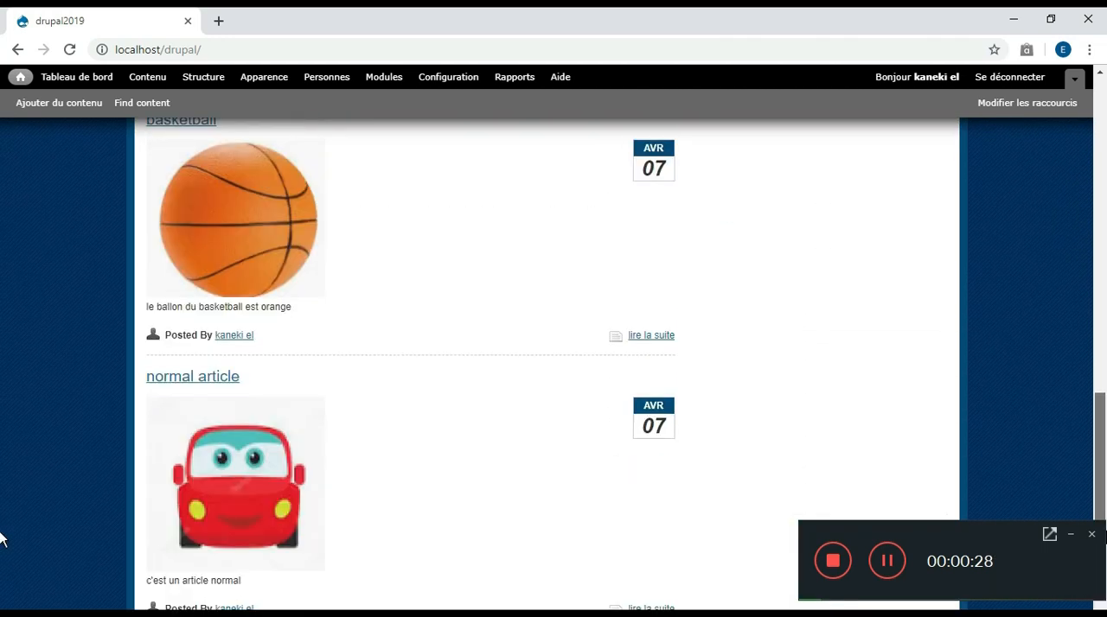
scroll(2, 538, "up", 11)
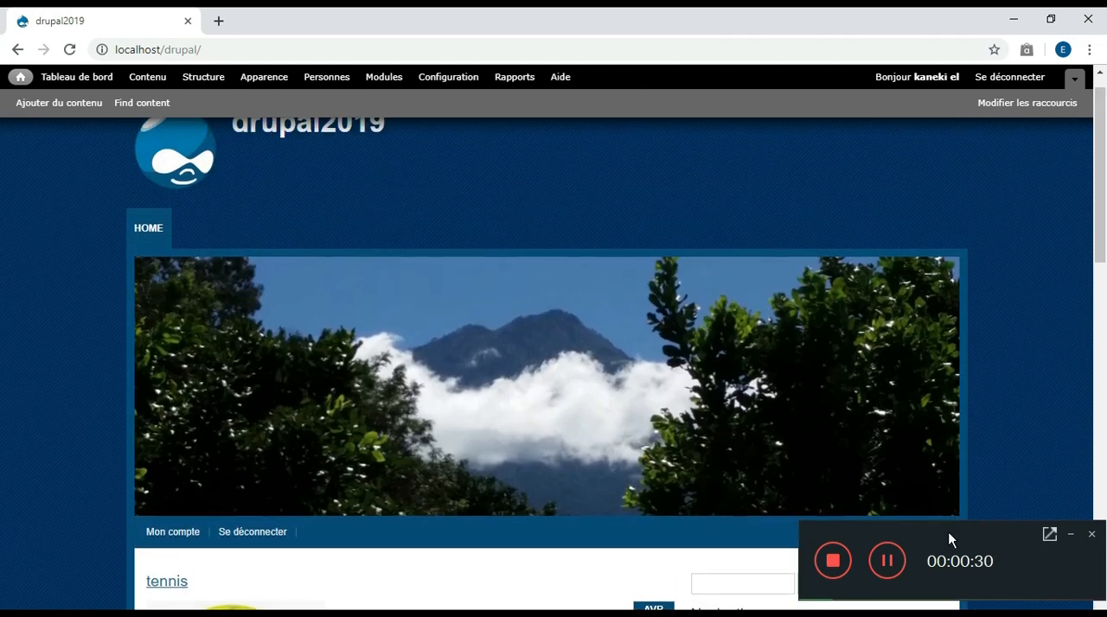